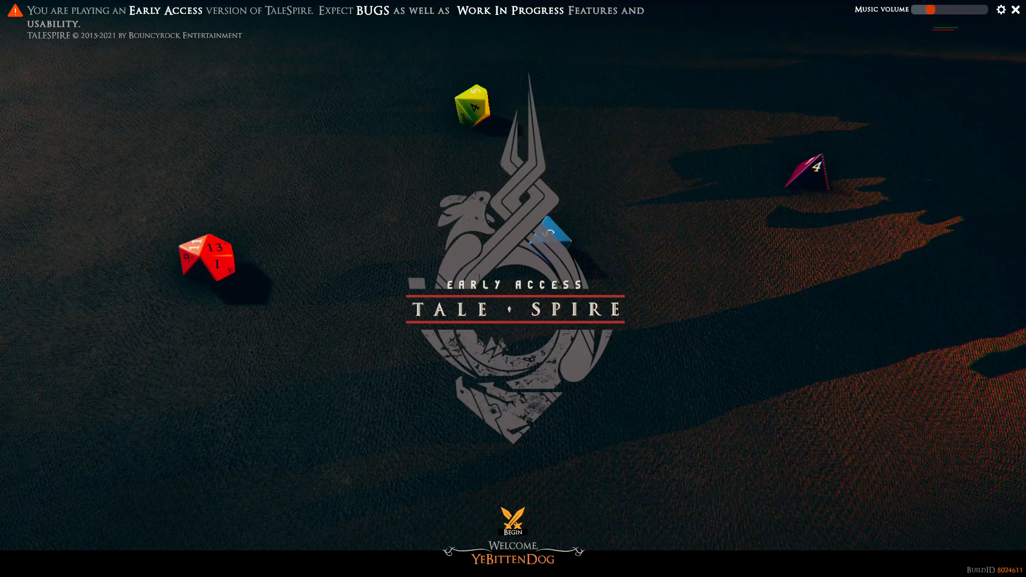
Begin a session and start the Oathbreakers of Gazukheim campaign.
click(521, 524)
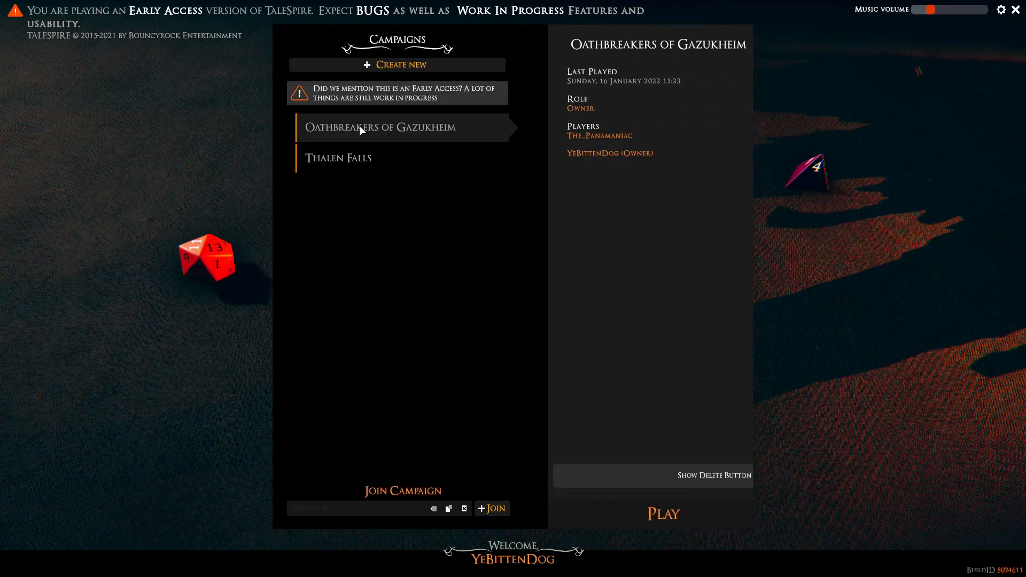
click(627, 512)
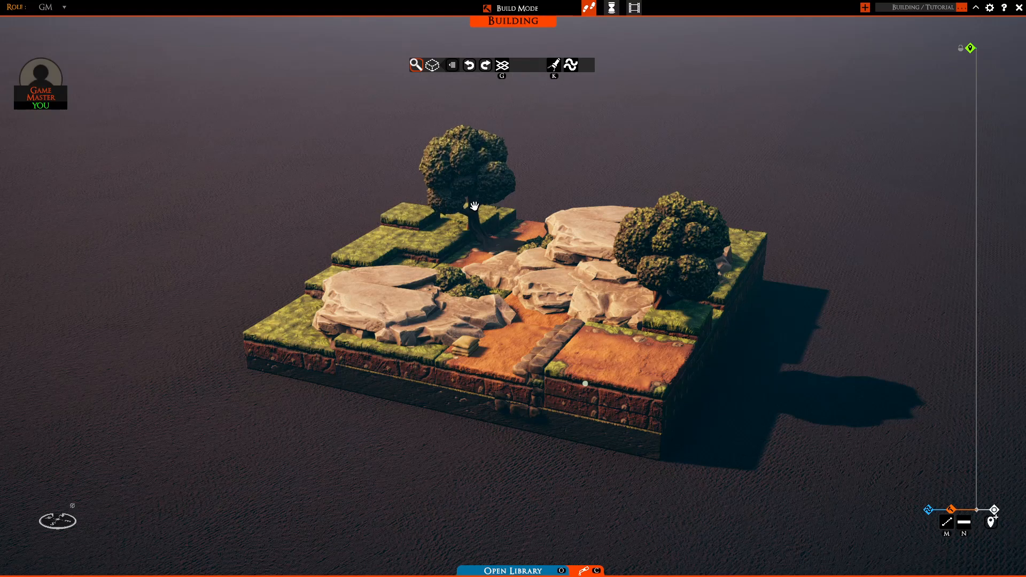
Try to move the large grass base tile out from under the sample scene.
middle_drag(834, 304, 574, 298)
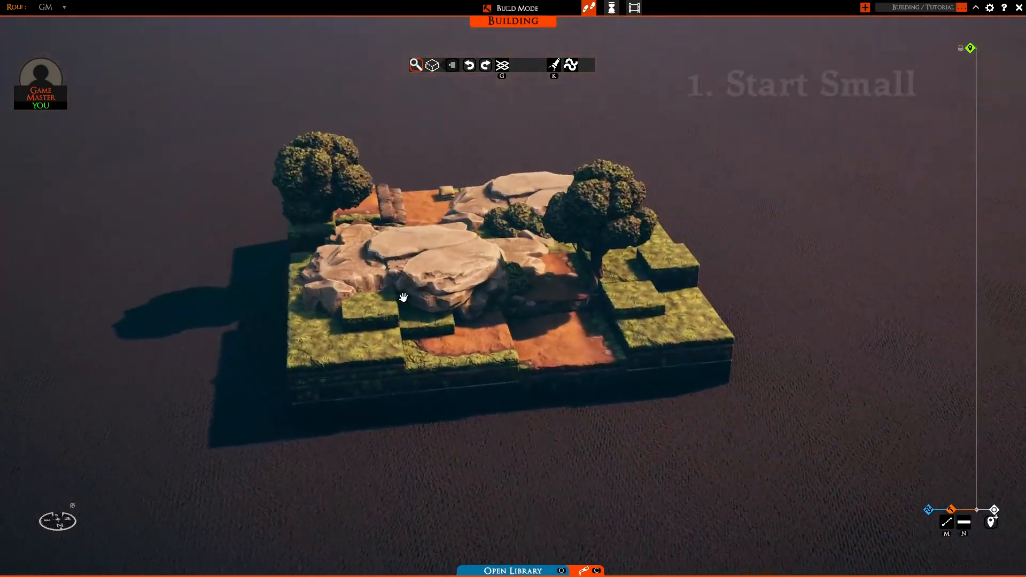
middle_drag(408, 294, 812, 295)
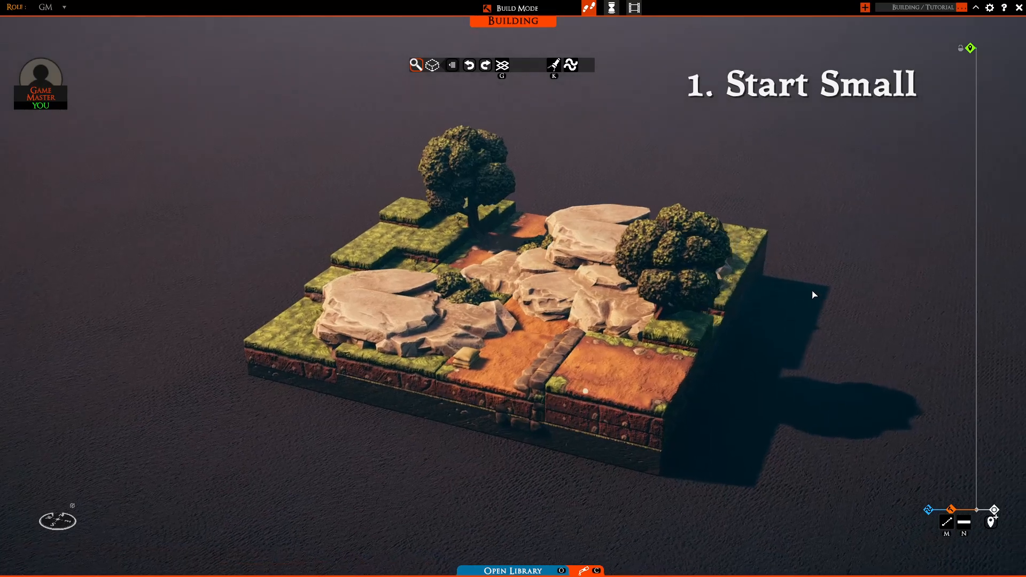
drag(456, 417, 266, 185)
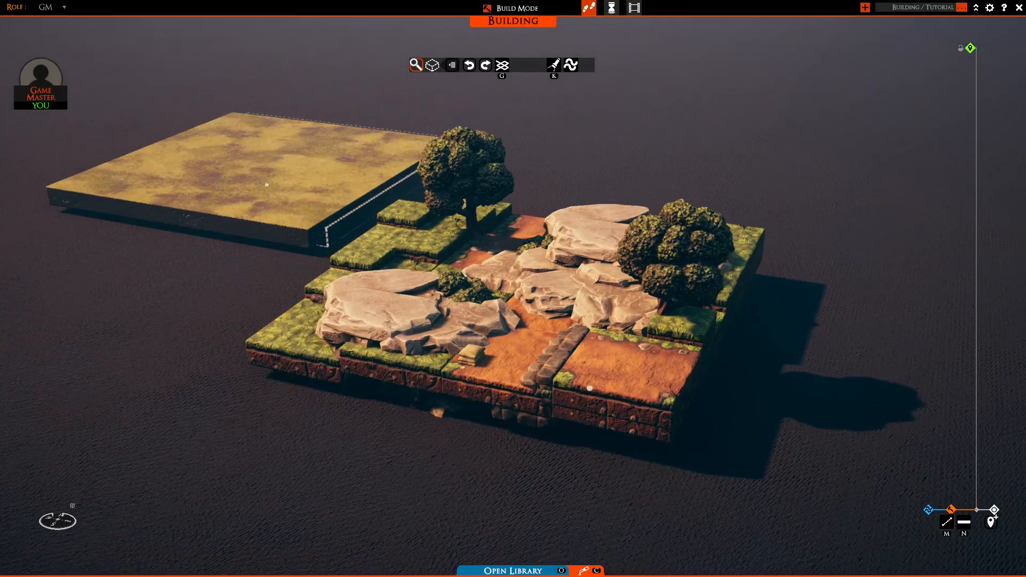
right_click(236, 188)
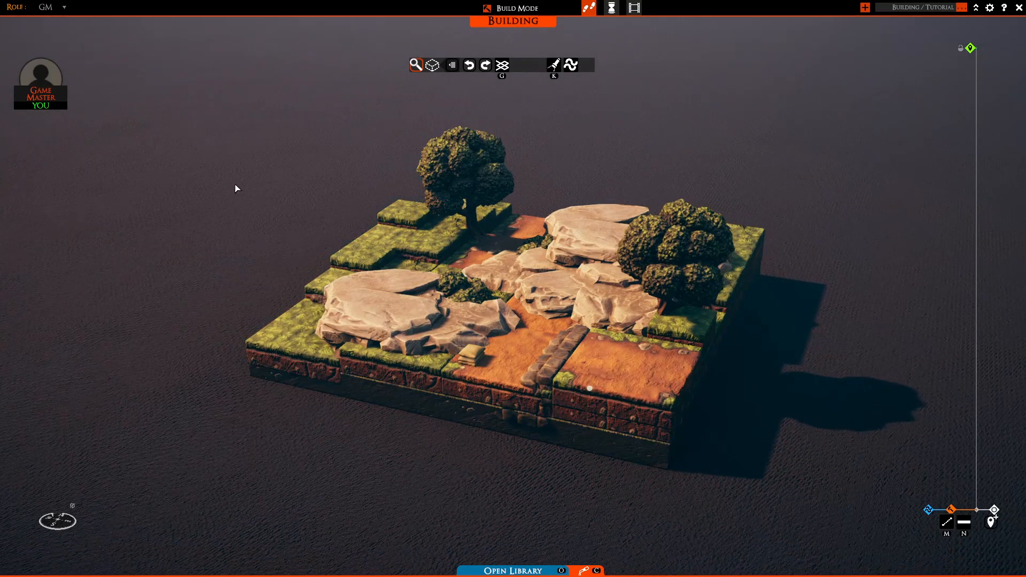
Try different positions for the flat rock on the grass beside the path and undo the move.
middle_drag(536, 208, 560, 255)
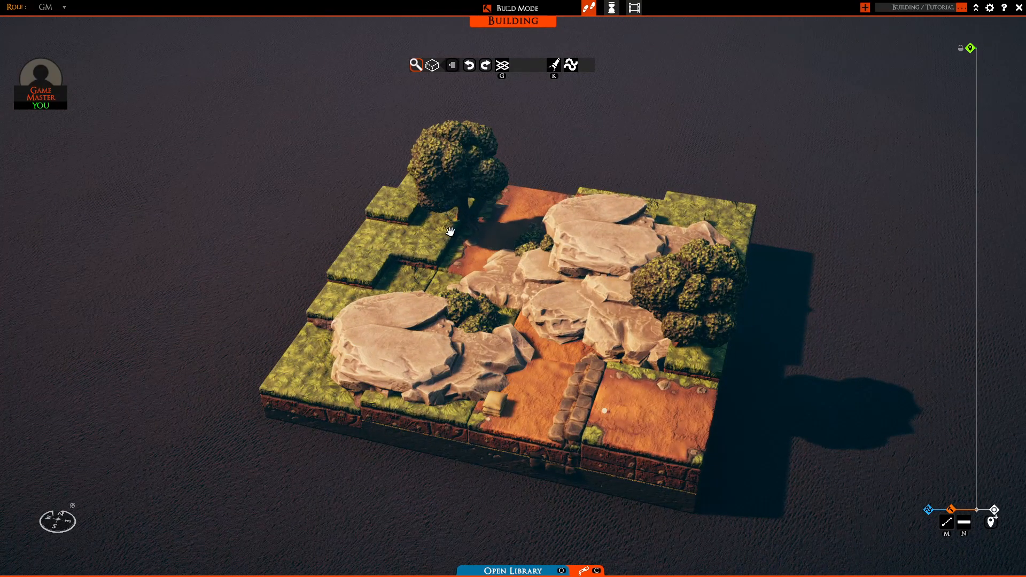
middle_drag(492, 293, 573, 340)
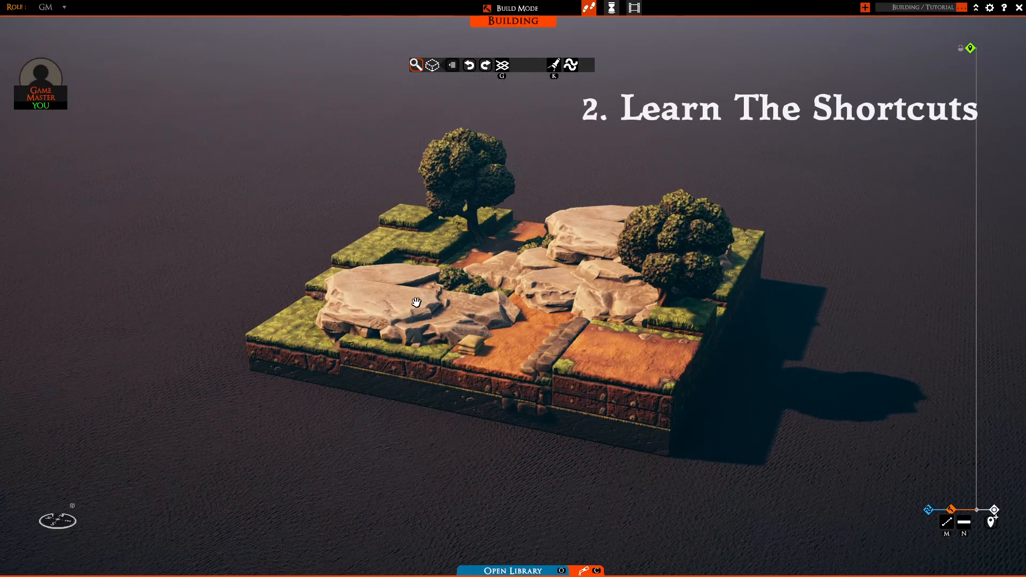
drag(416, 304, 555, 284)
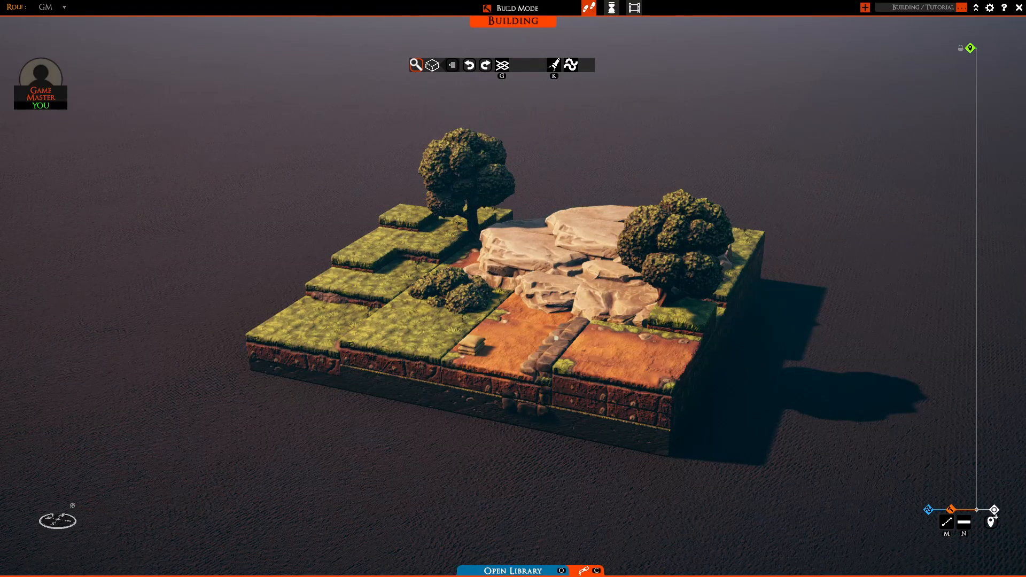
drag(556, 341, 417, 366)
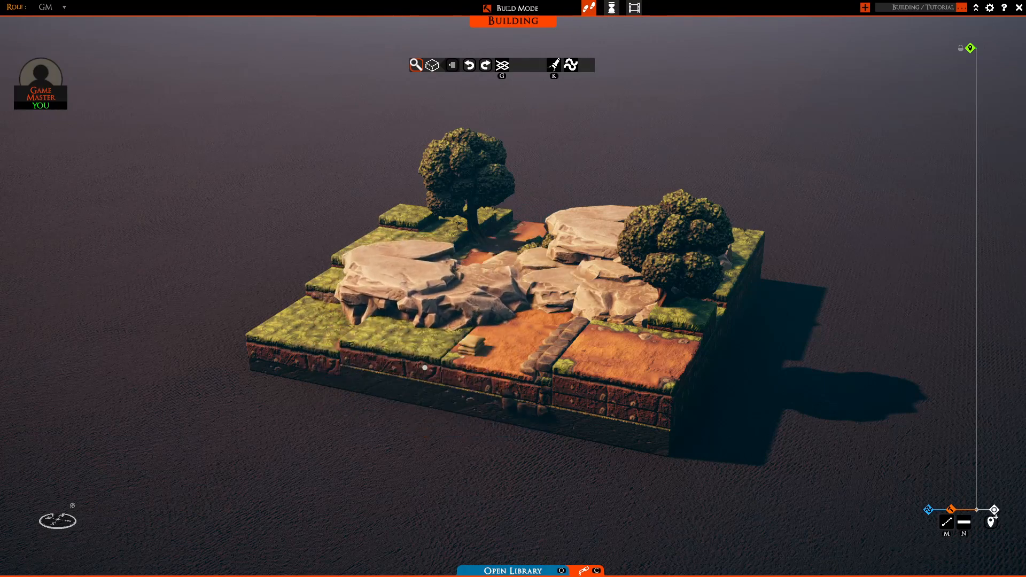
key(ctrl+z)
key(ctrl+y)
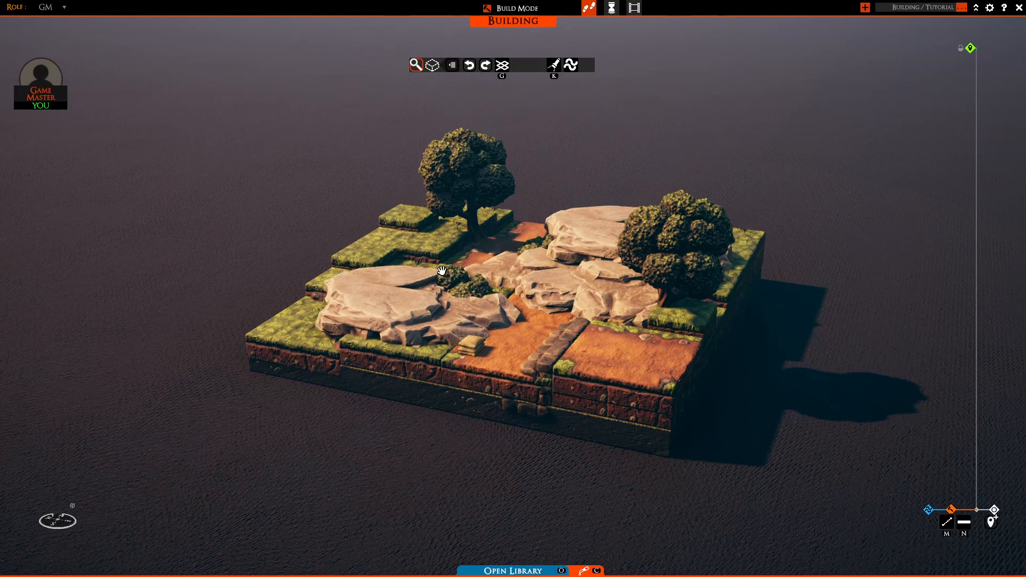
Try to move the large cliff rock beside the path up above the other rocks.
scroll(429, 303, down, 2)
scroll(508, 322, up, 4)
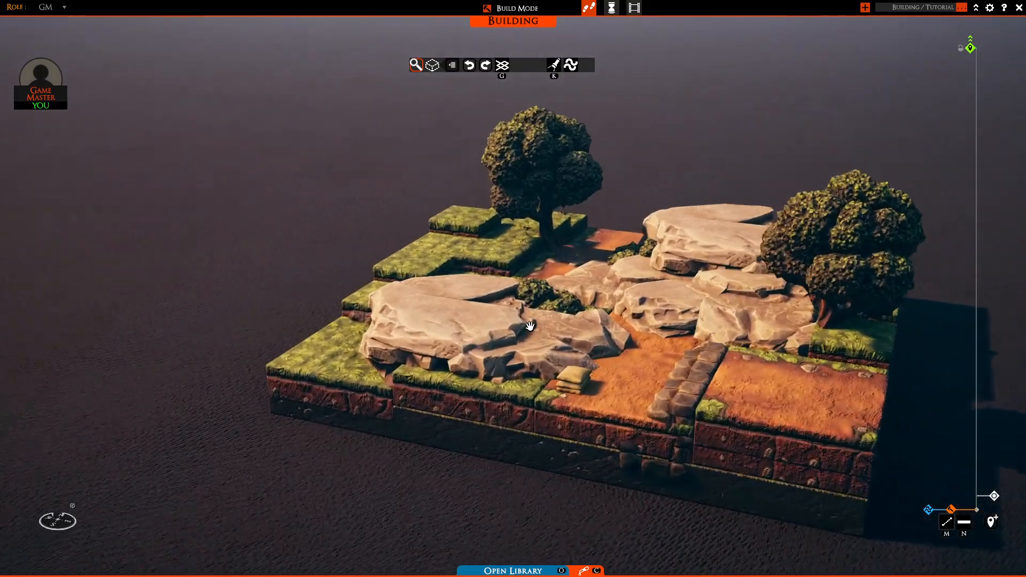
drag(529, 325, 476, 296)
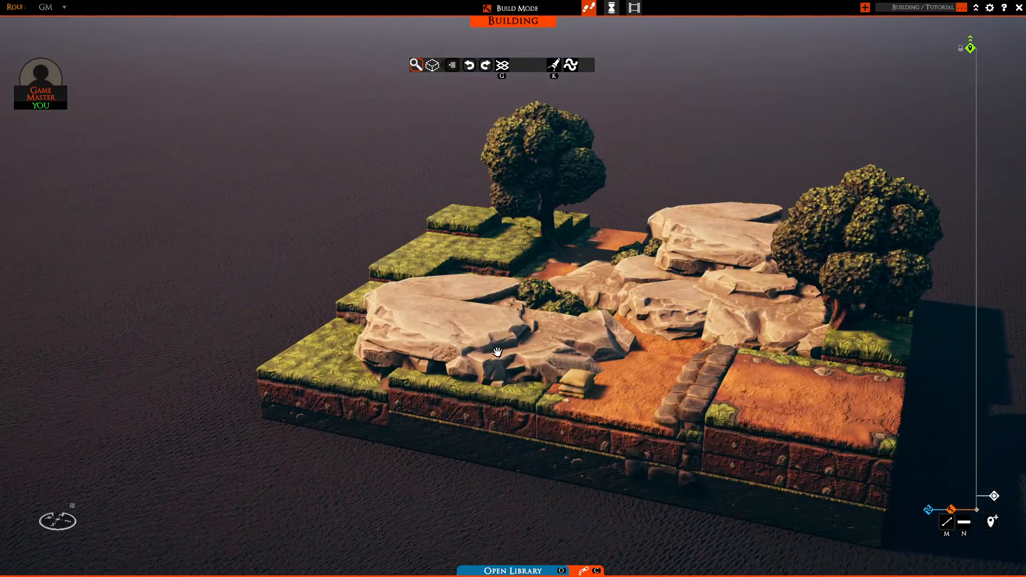
double_click(497, 352)
right_drag(567, 318, 554, 350)
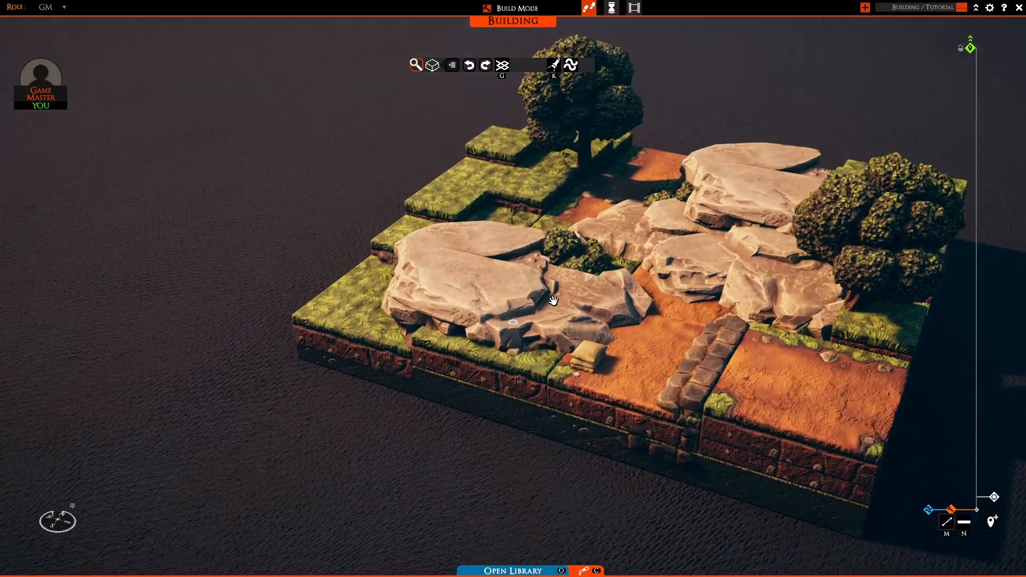
key(c)
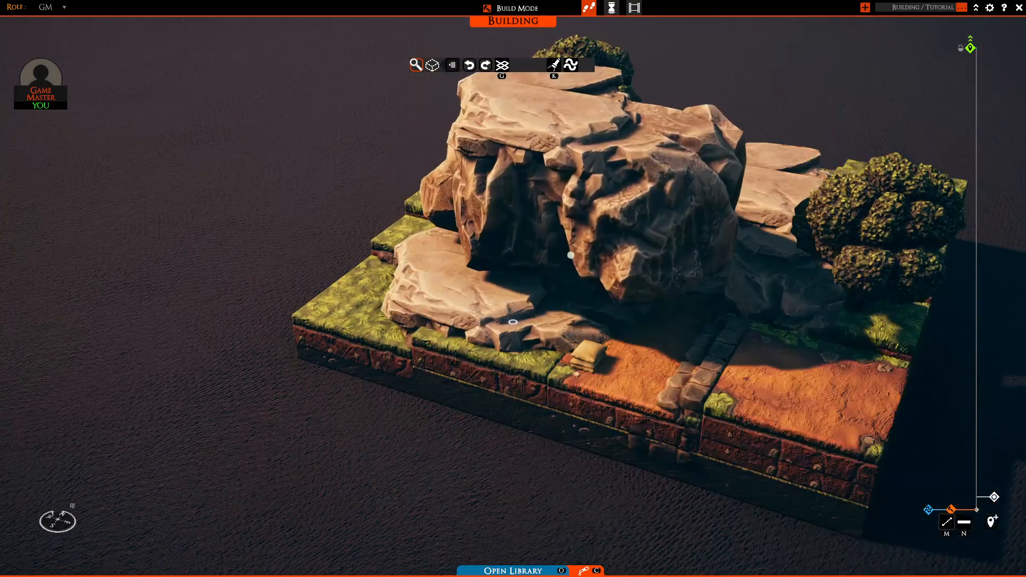
right_click(580, 230)
right_drag(580, 229, 478, 258)
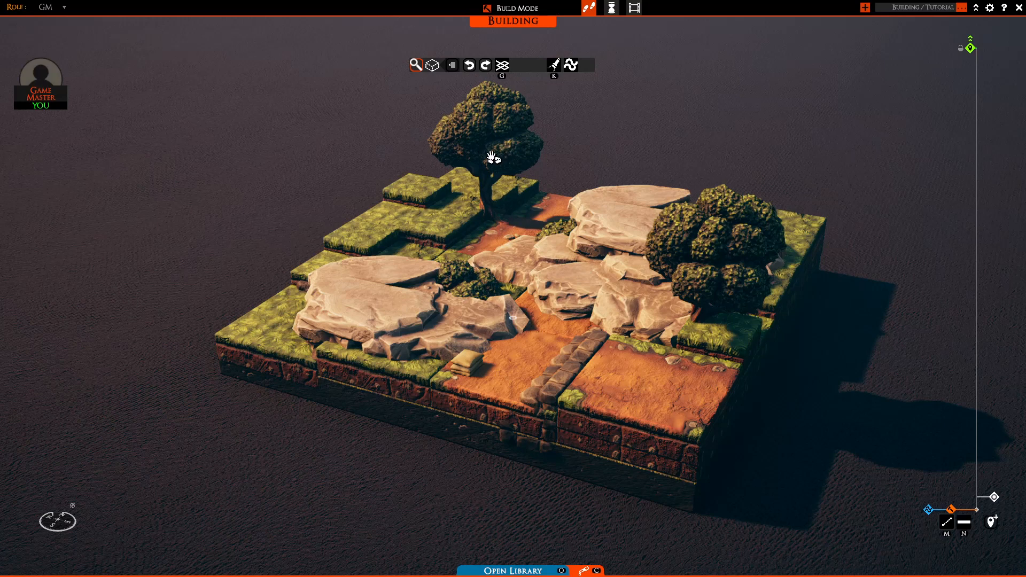
Examine the sample scene's trees, rocks and path from close up and farther away.
drag(490, 158, 544, 138)
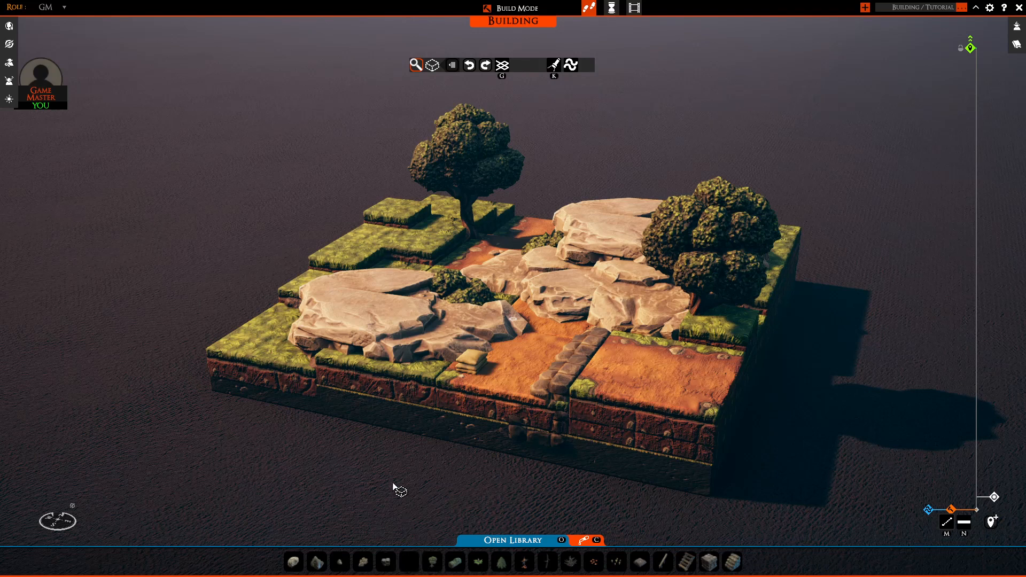
click(408, 568)
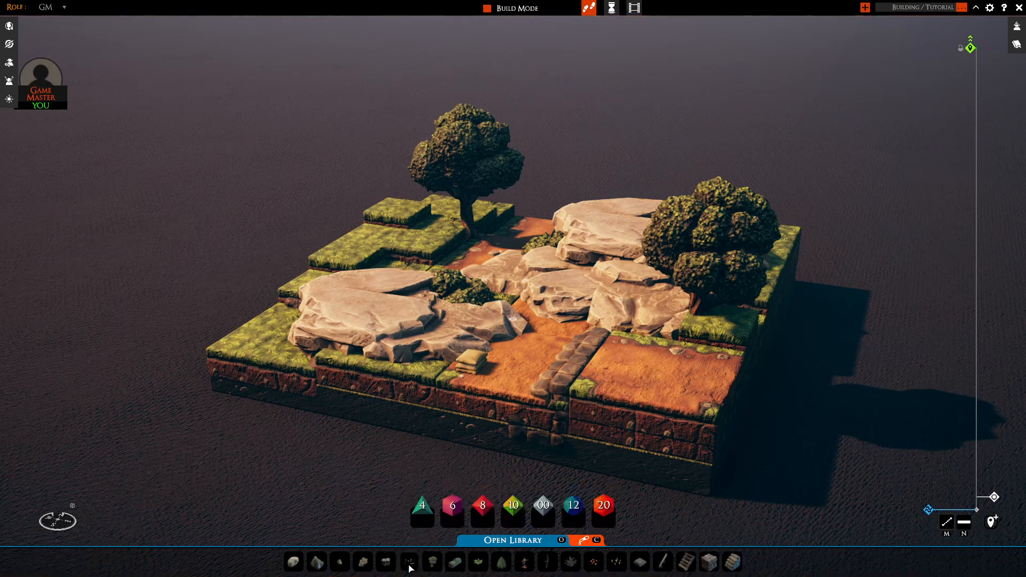
click(9, 99)
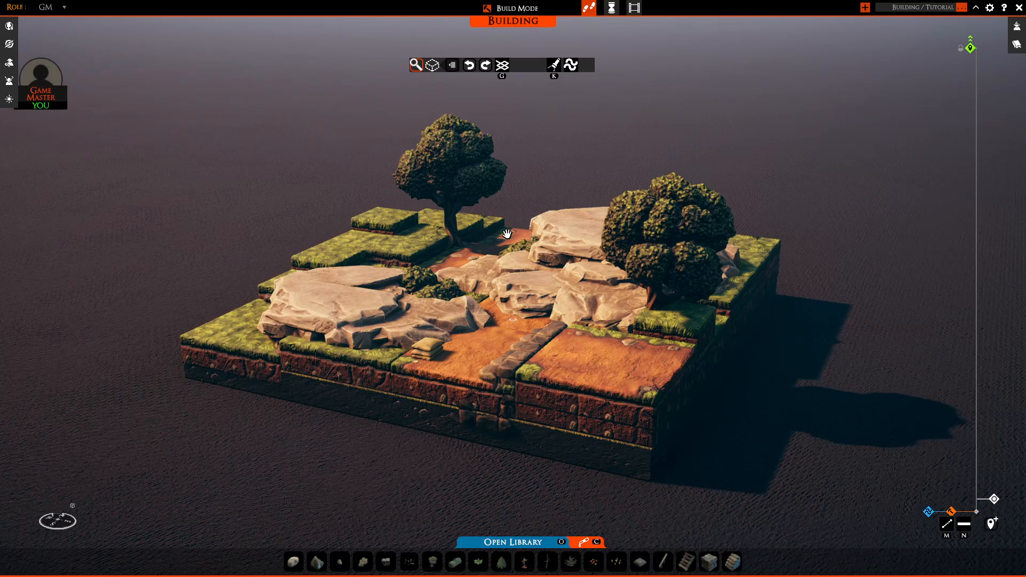
mouse_move(507, 234)
right_down()
mouse_move(526, 247)
mouse_move(507, 233)
right_up()
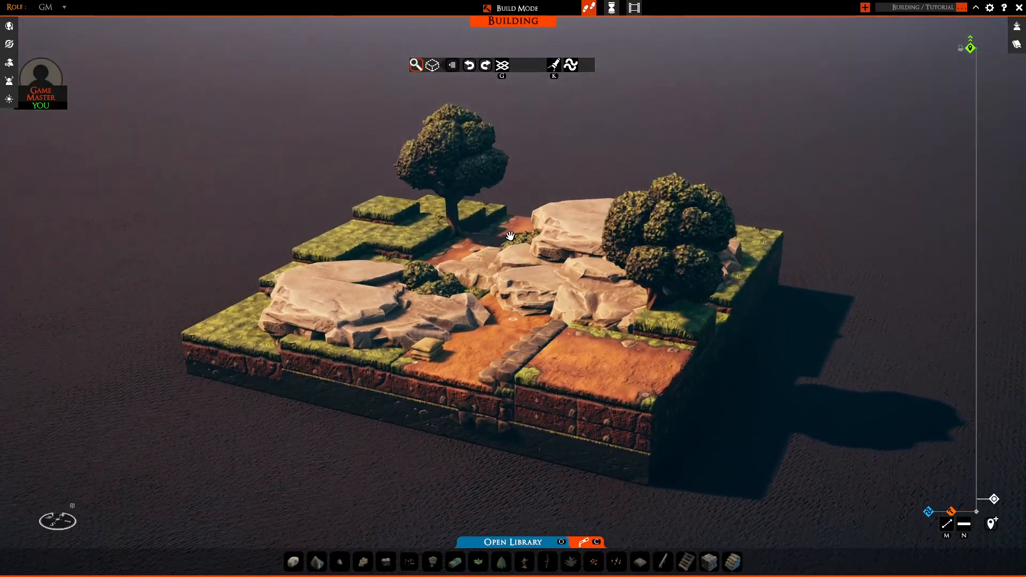
scroll(509, 236, up, 3)
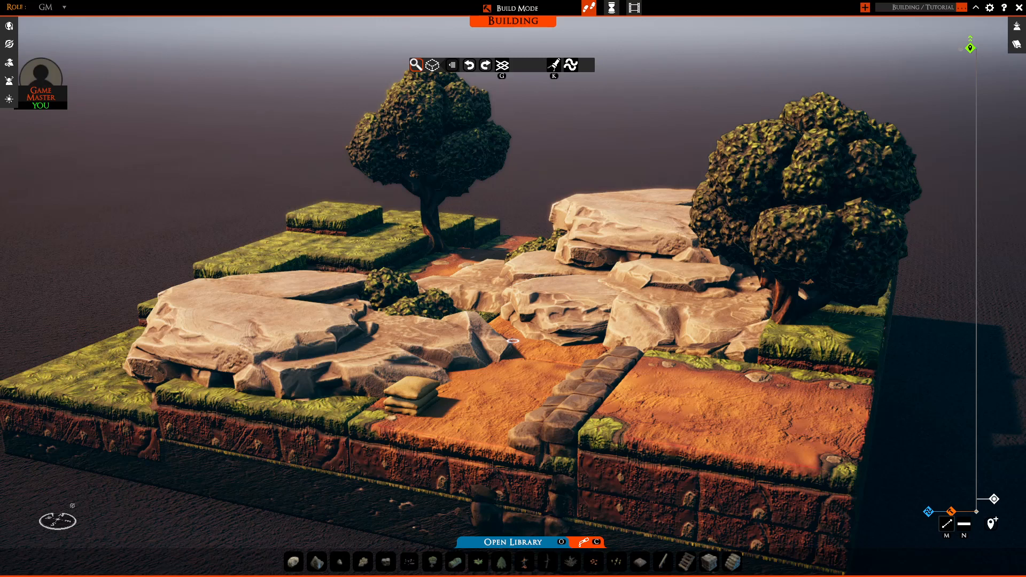
scroll(405, 344, down, 3)
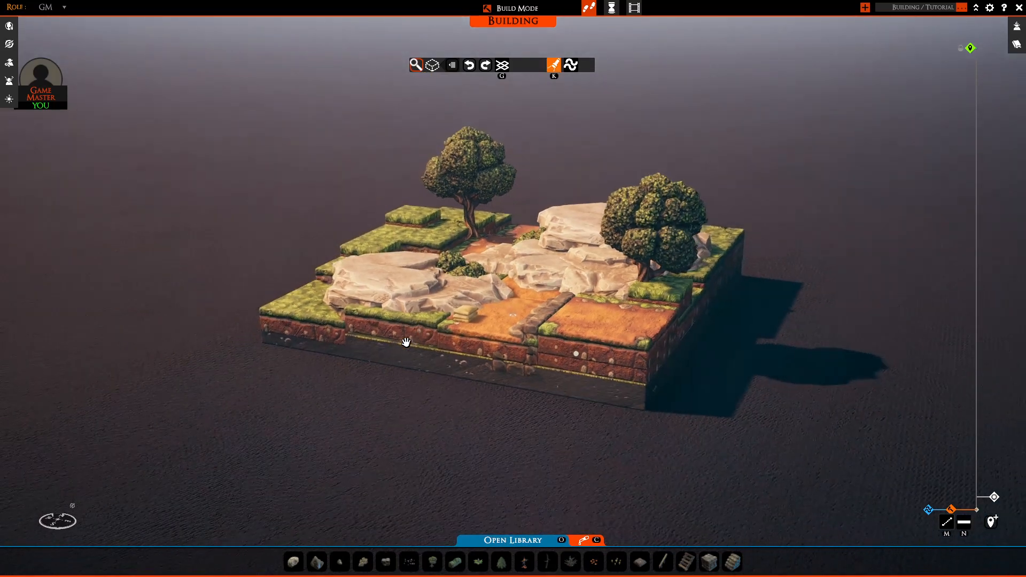
scroll(414, 357, up, 3)
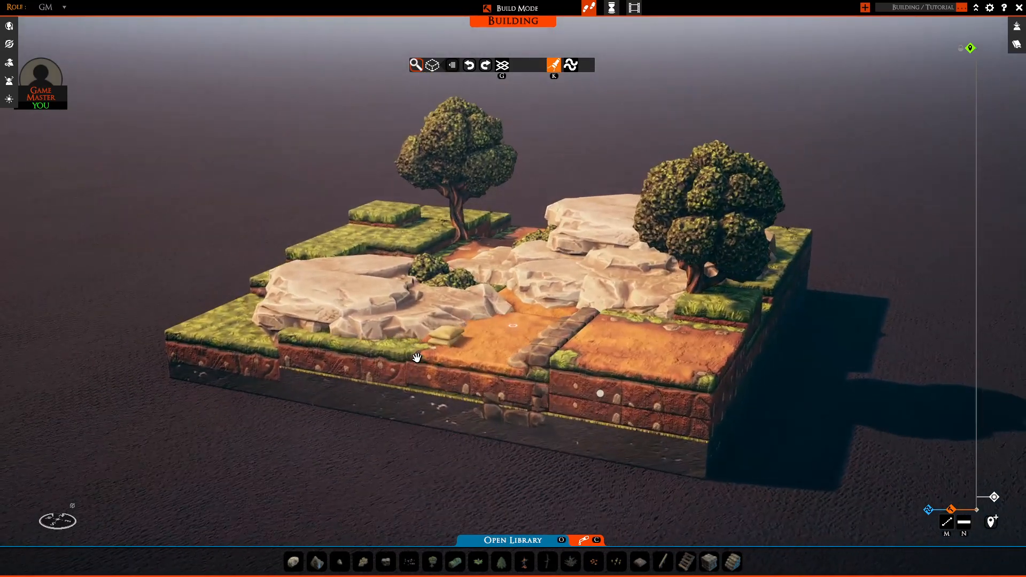
scroll(417, 358, down, 4)
scroll(420, 359, up, 6)
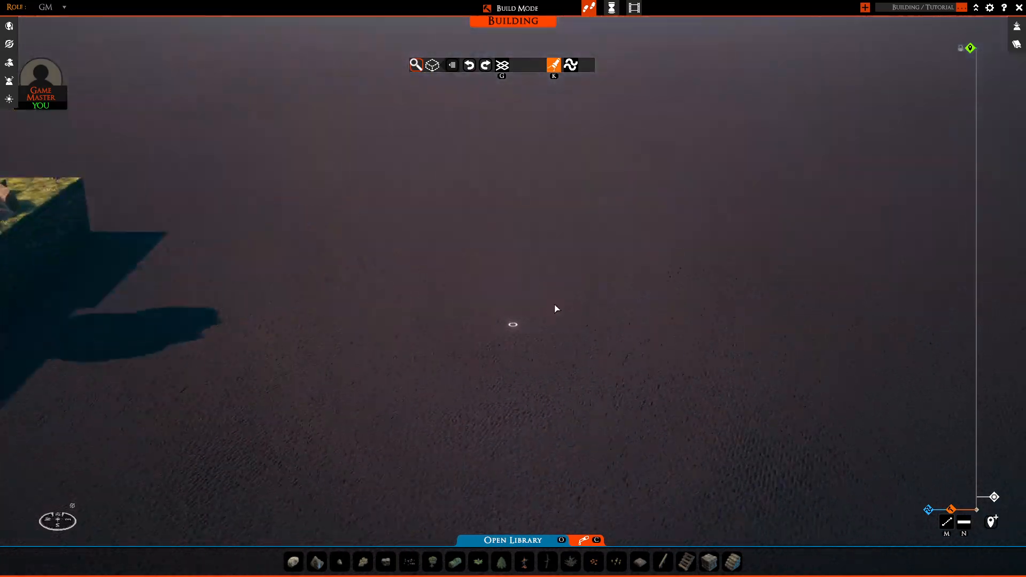
Lay out a two-by-two square of 2x2 Nature grass tiles on an empty part of the board.
key(d)
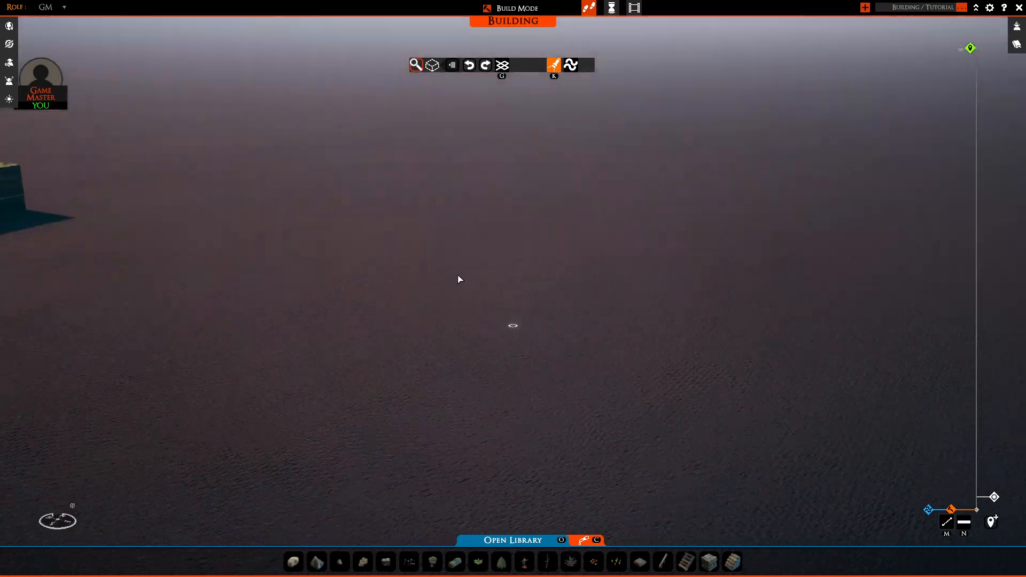
drag(329, 546, 333, 476)
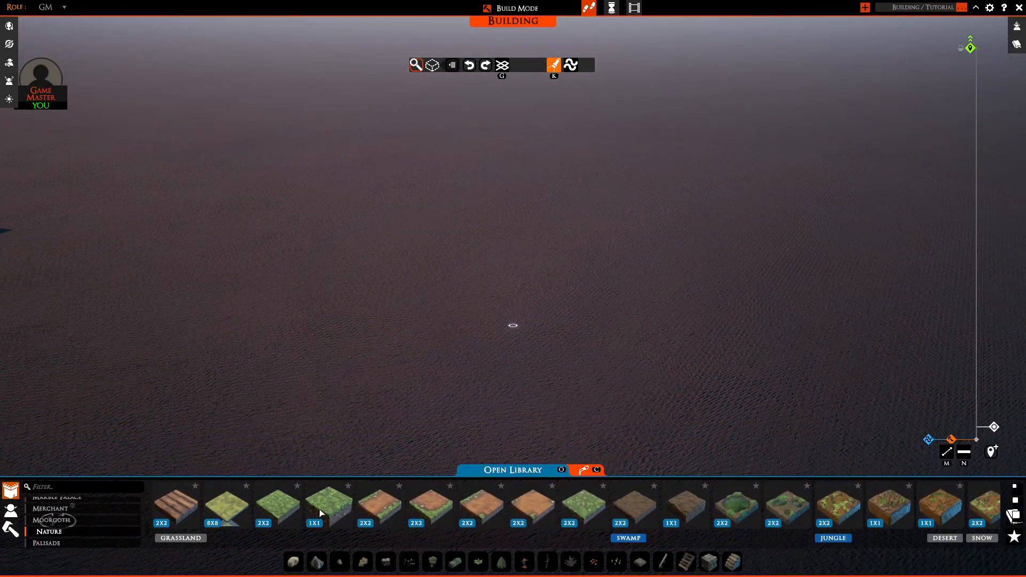
click(275, 514)
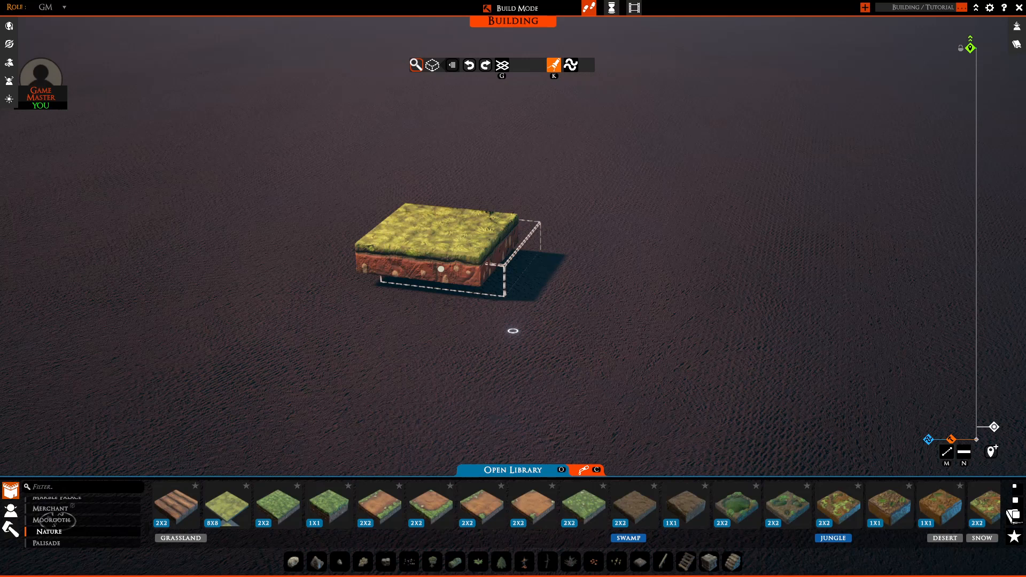
drag(460, 267, 537, 331)
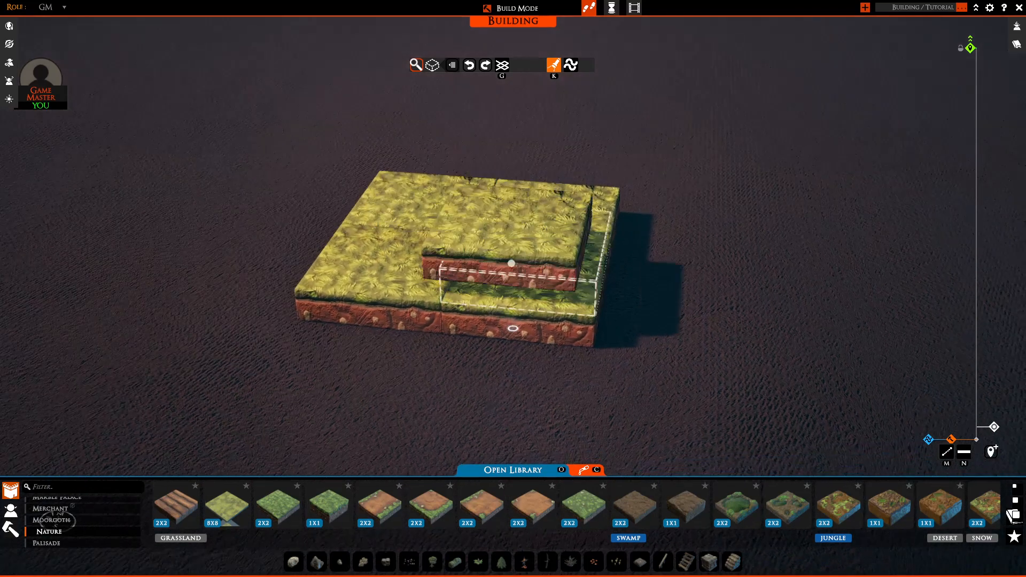
middle_drag(560, 296, 586, 357)
scroll(585, 357, up, 1)
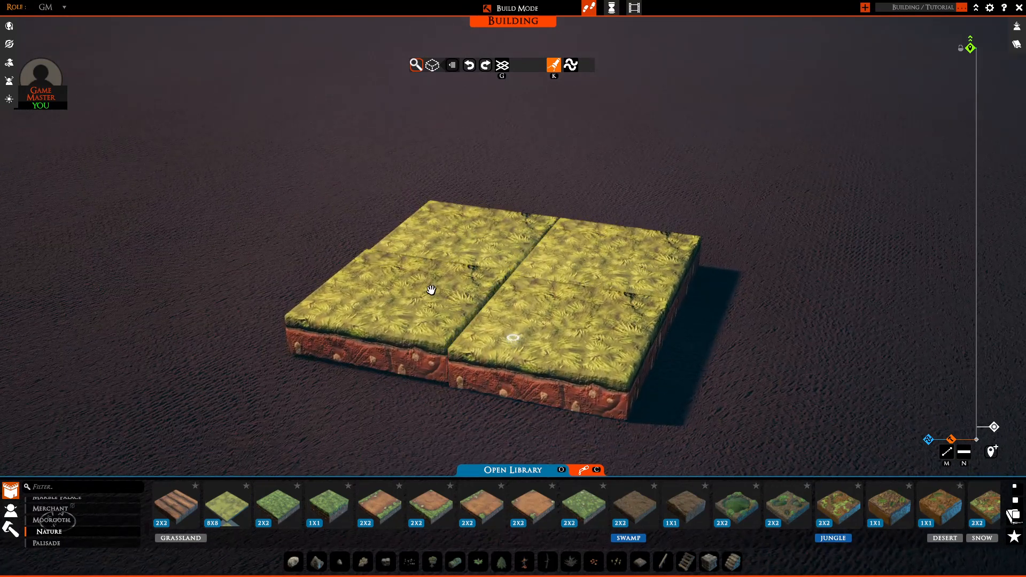
Cut the four-tile grass square with a box selection and place it back floating above the ground.
key(x)
key(s)
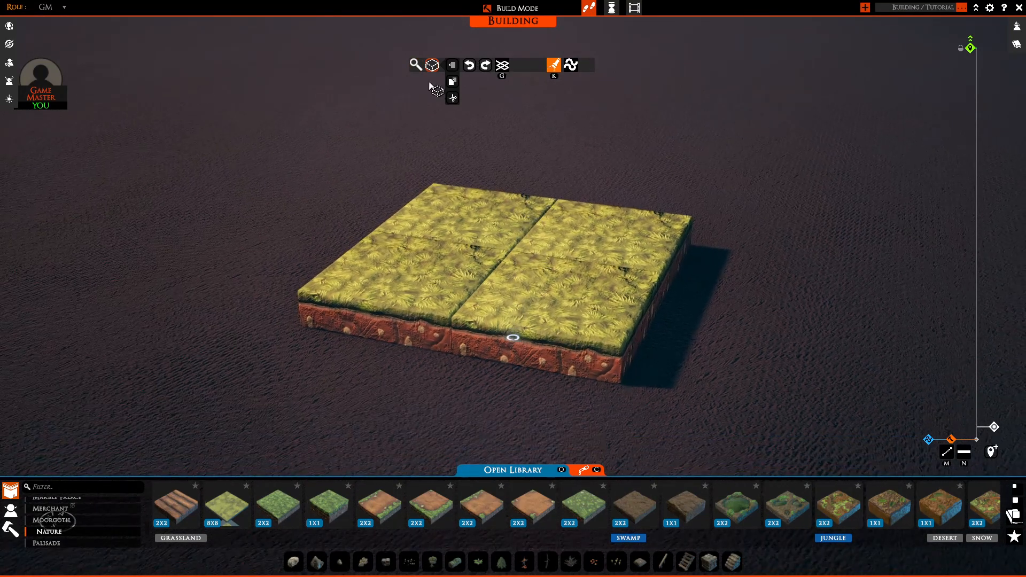
drag(613, 398, 417, 100)
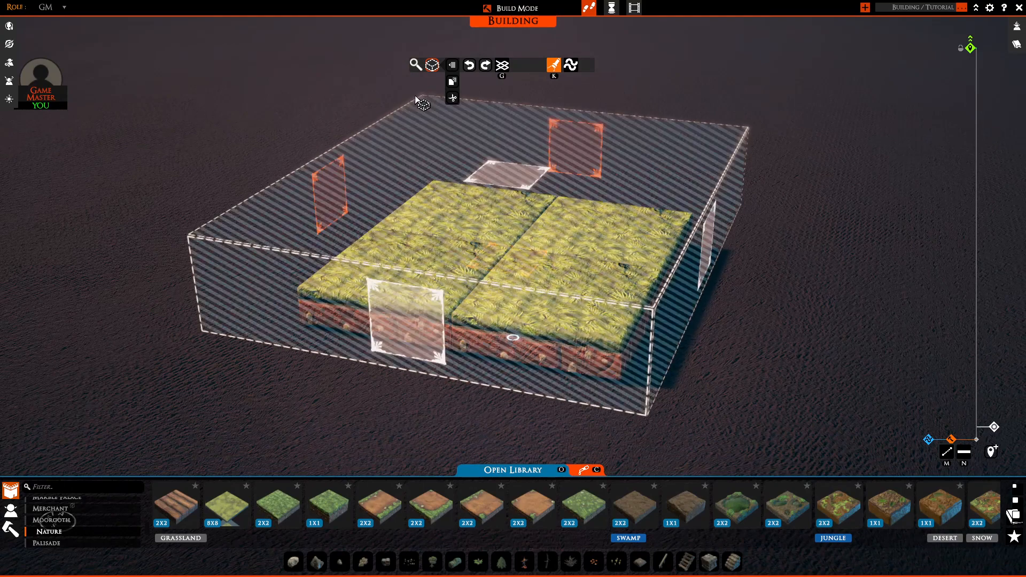
click(452, 98)
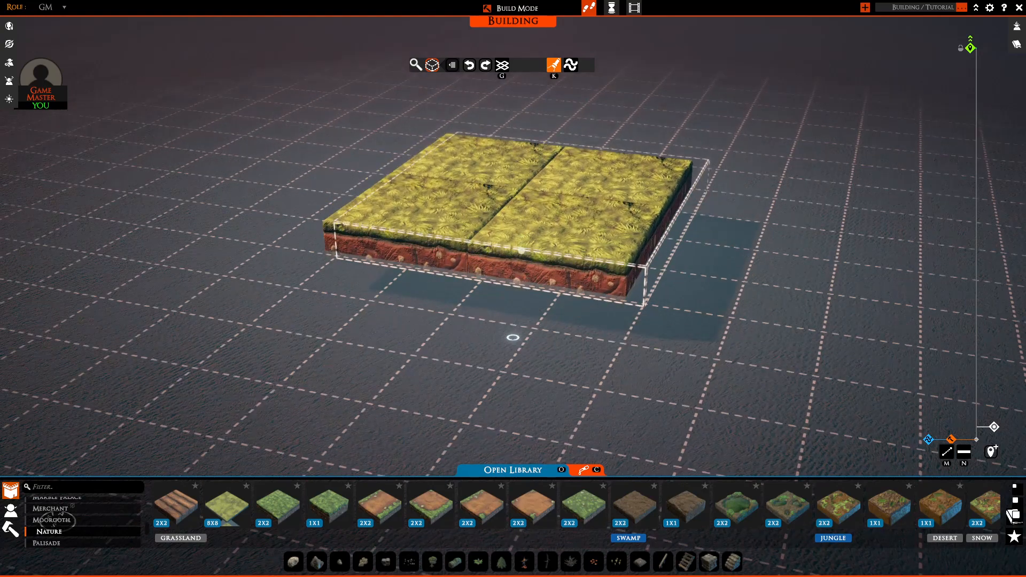
click(497, 286)
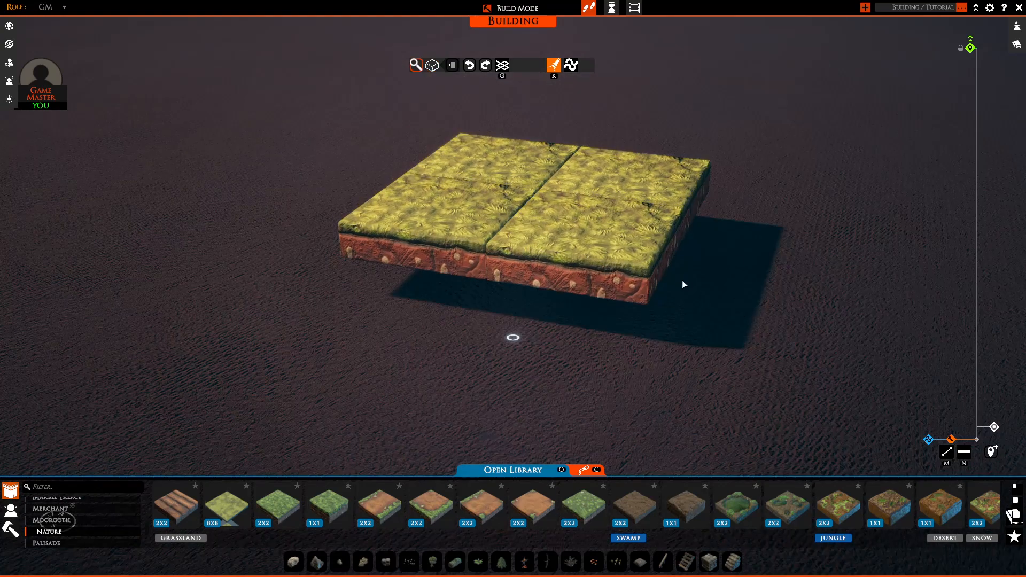
key(w)
key(d)
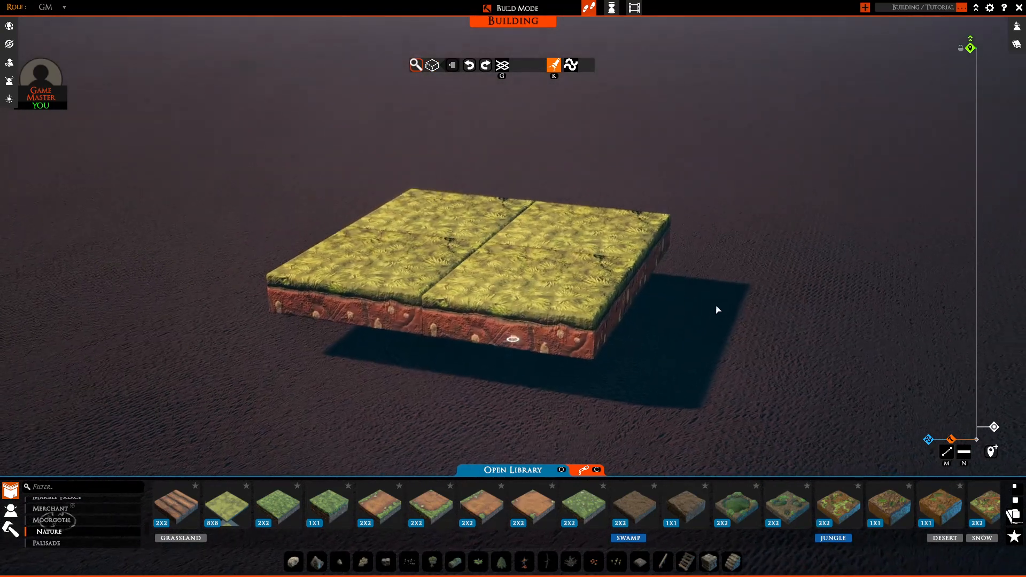
scroll(706, 306, down, 1)
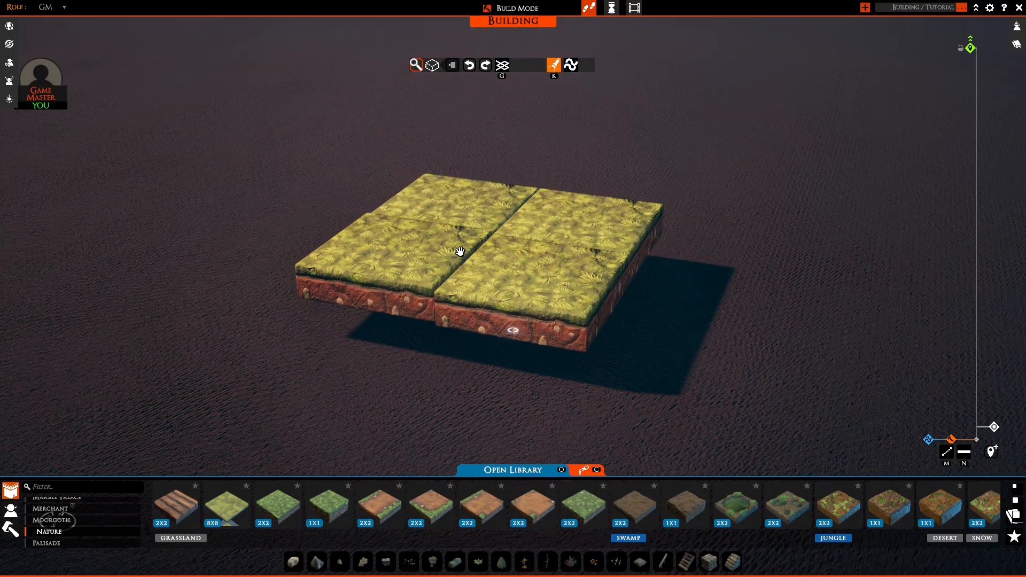
Place the open cream tent from the Camping props on the floating grass base.
click(10, 529)
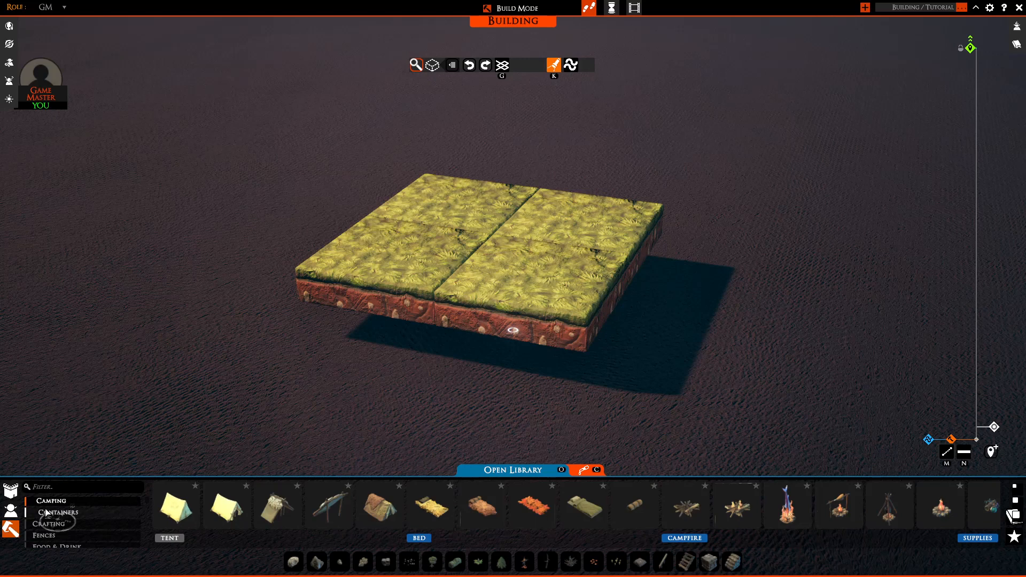
click(422, 293)
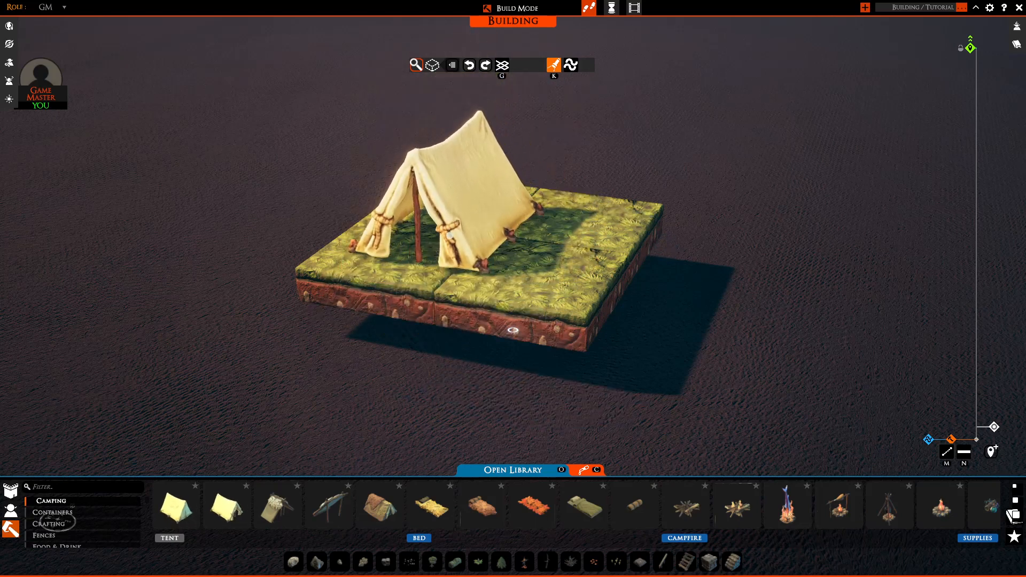
mouse_move(453, 238)
right_down()
mouse_move(485, 250)
mouse_move(427, 226)
mouse_move(442, 225)
right_up()
scroll(442, 226, down, 2)
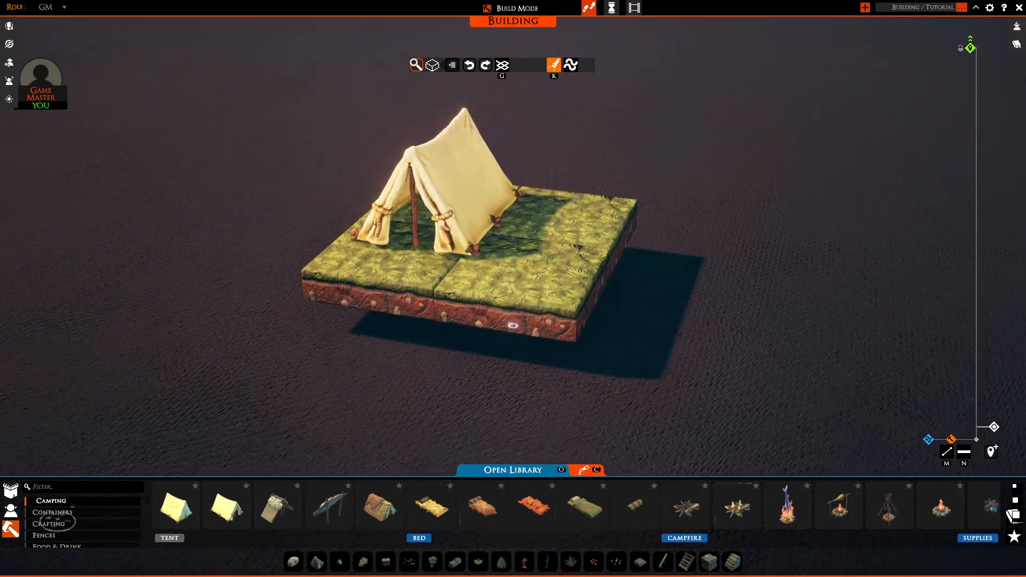
key(w)
key(a)
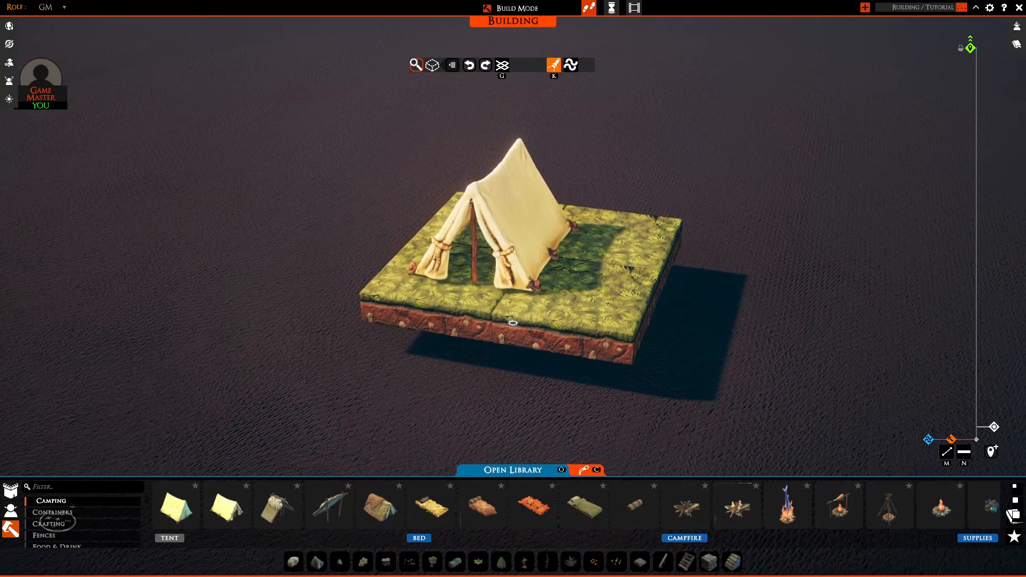
Pick up the tent and reposition it toward the rear of the grass base, leaving open ground in front of its entrance.
drag(493, 250, 578, 239)
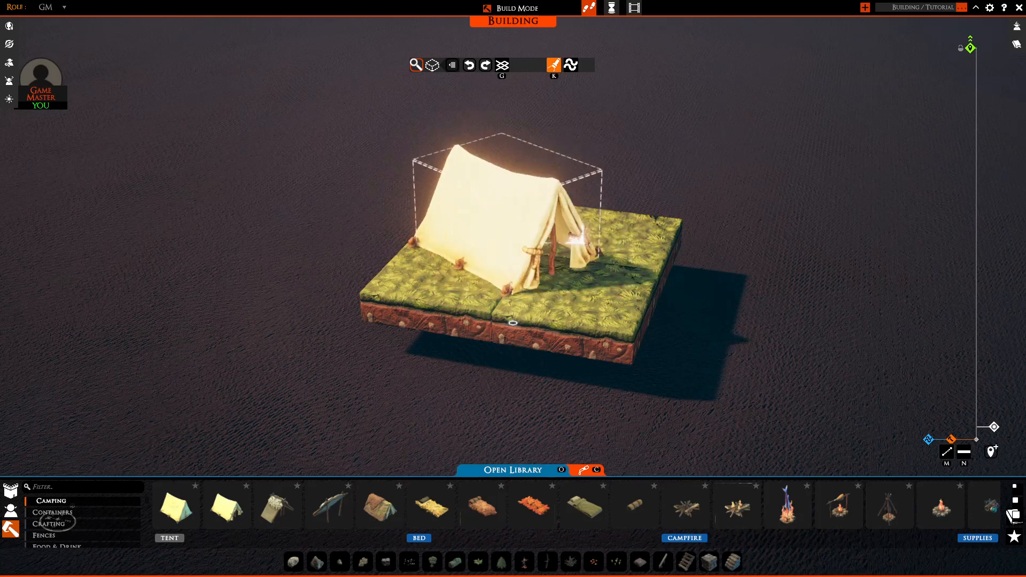
drag(508, 262, 472, 258)
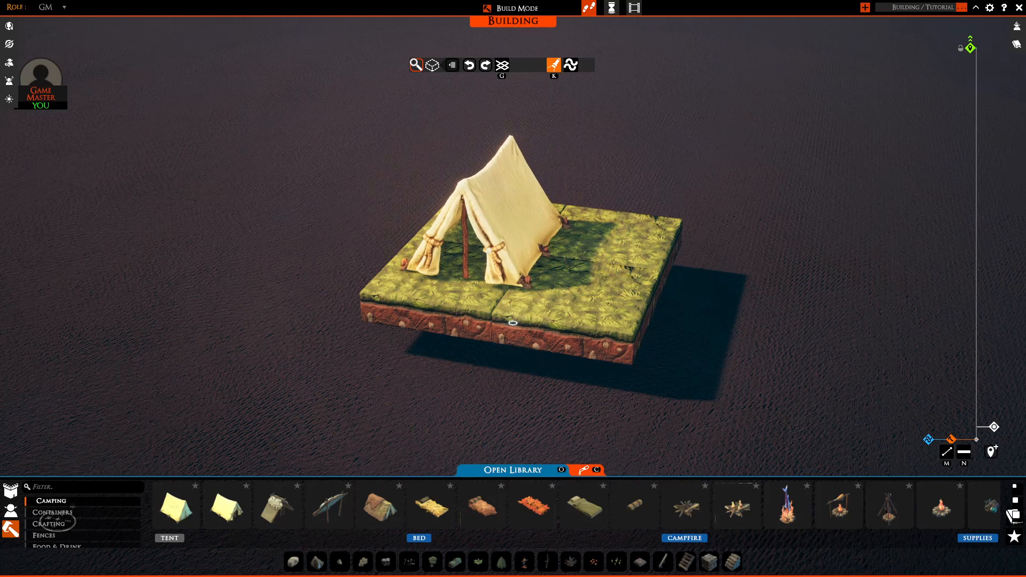
right_drag(415, 209, 481, 208)
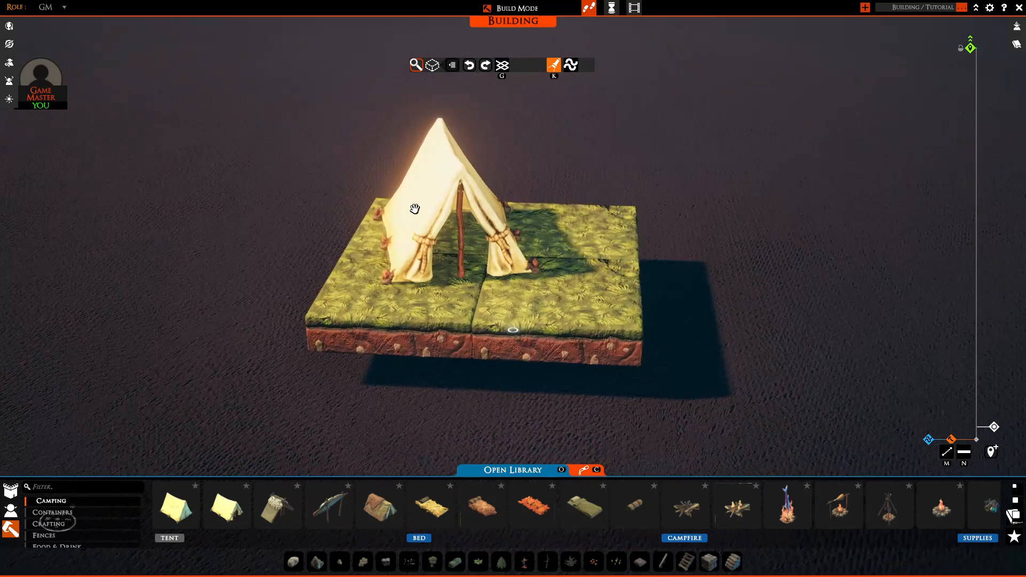
drag(425, 210, 425, 213)
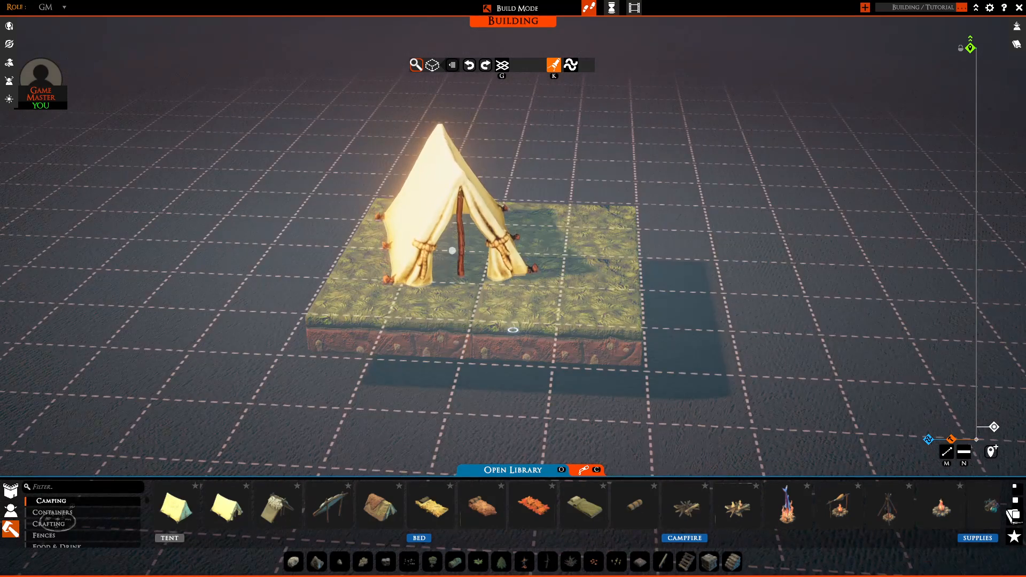
click(452, 250)
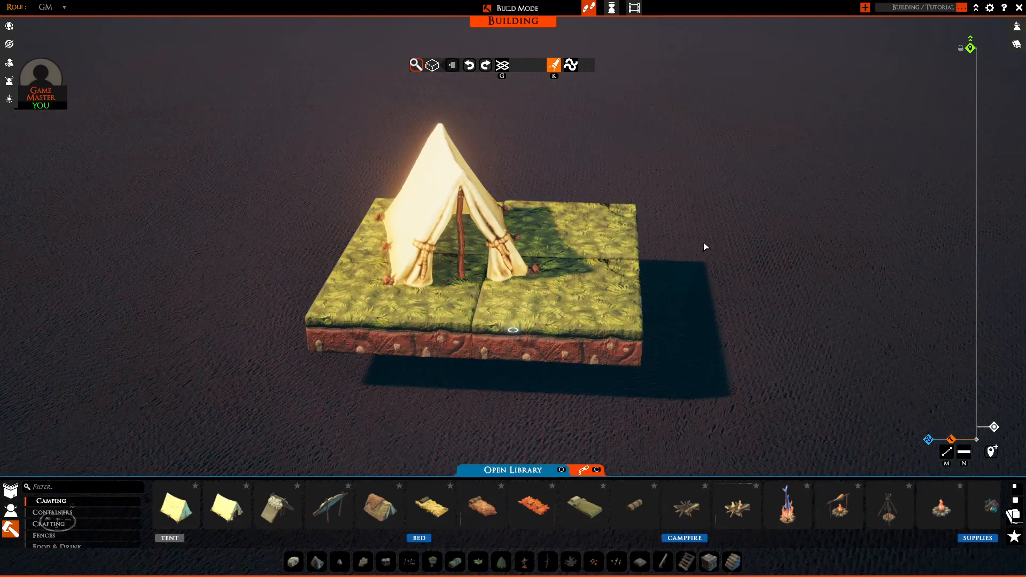
right_drag(704, 245, 729, 231)
click(377, 284)
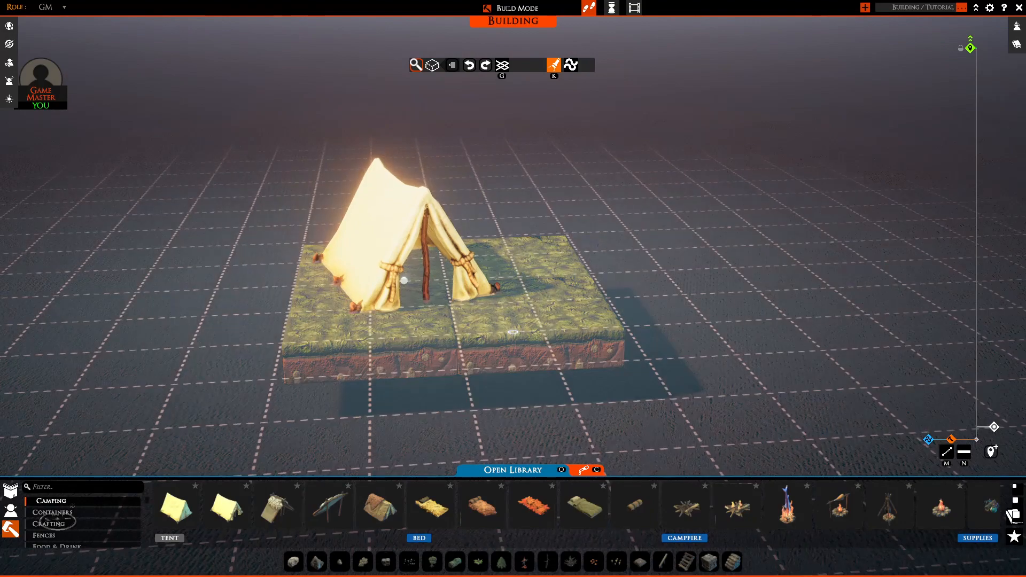
click(404, 281)
Examine the tent's placement on the grass base from several sides.
right_drag(727, 280, 781, 280)
key(a)
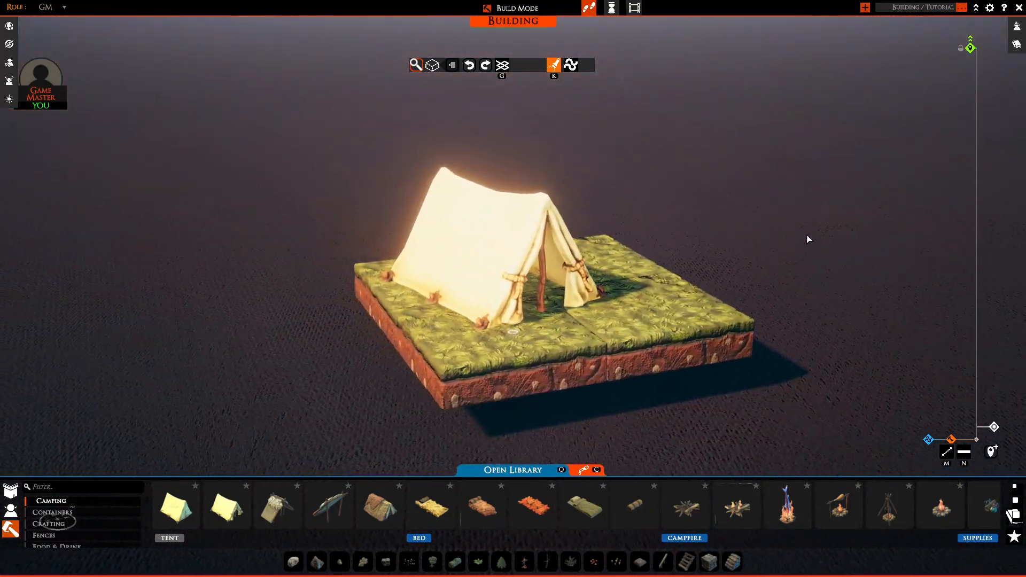
right_drag(806, 237, 815, 267)
key(w)
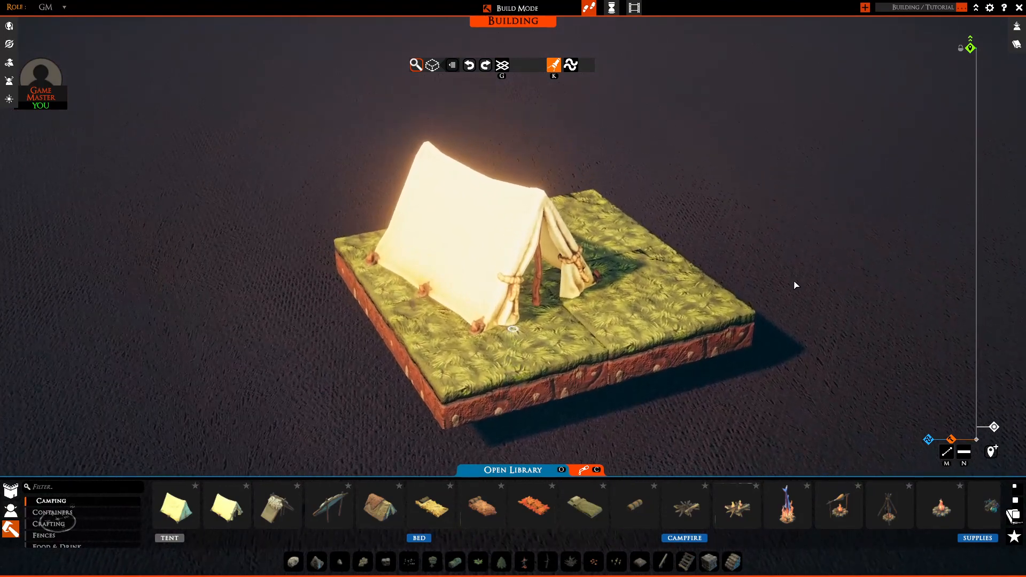
key(k)
key(k)
right_drag(790, 287, 749, 273)
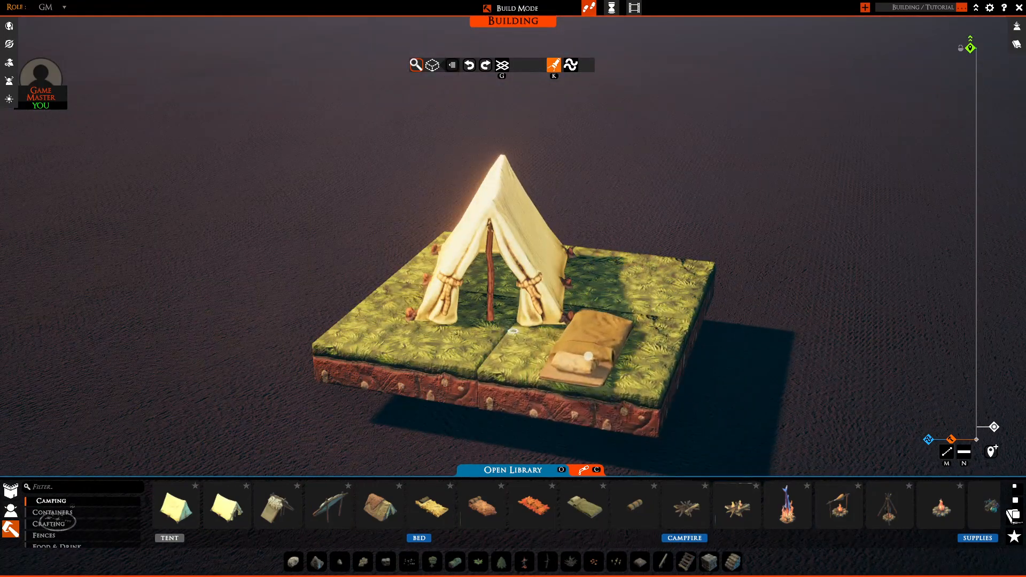
Preview the Camping beds and place the reddish-brown straw one inside the tent, with its rolled pillow toward the back.
right_click(588, 356)
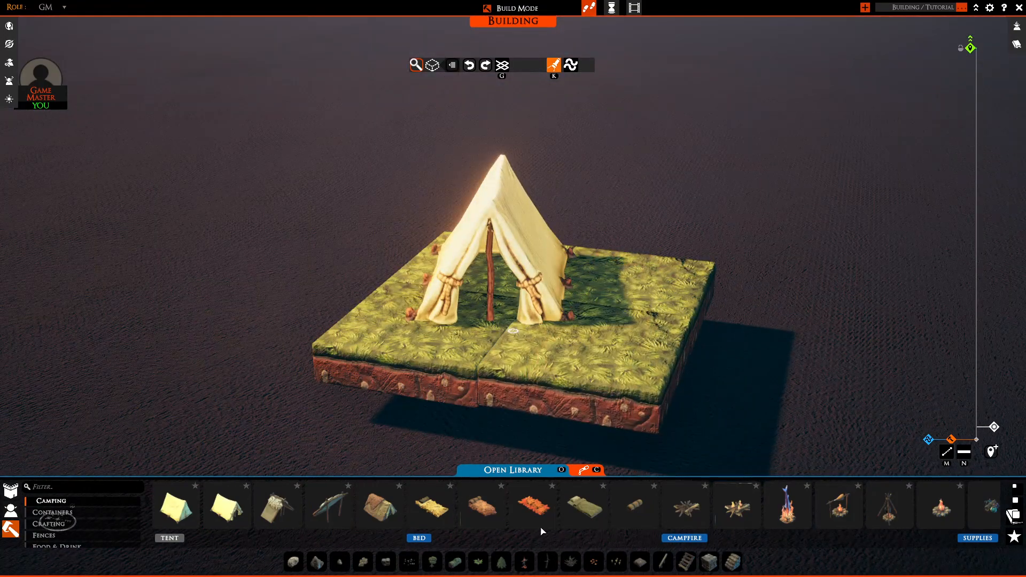
click(482, 507)
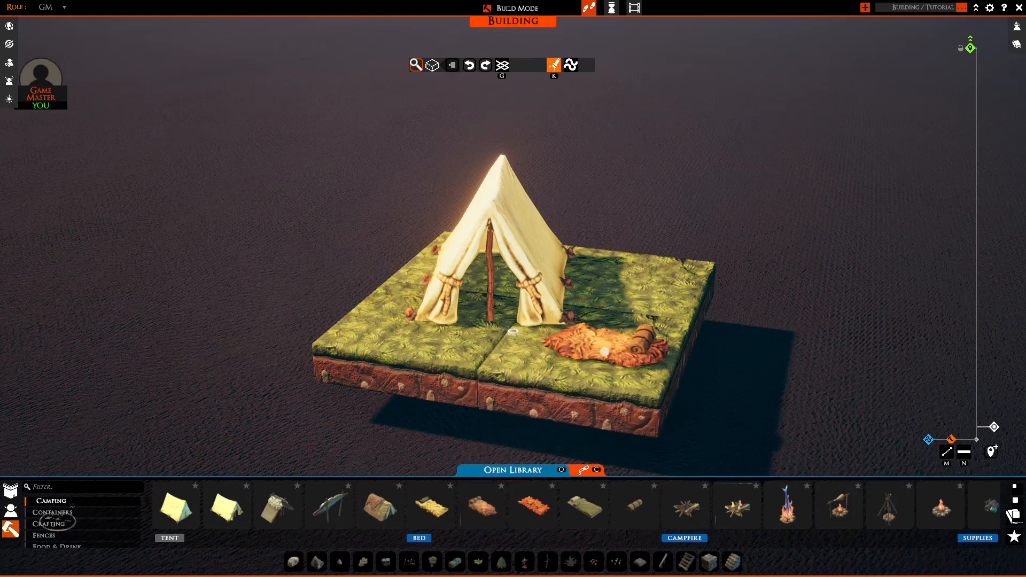
click(431, 506)
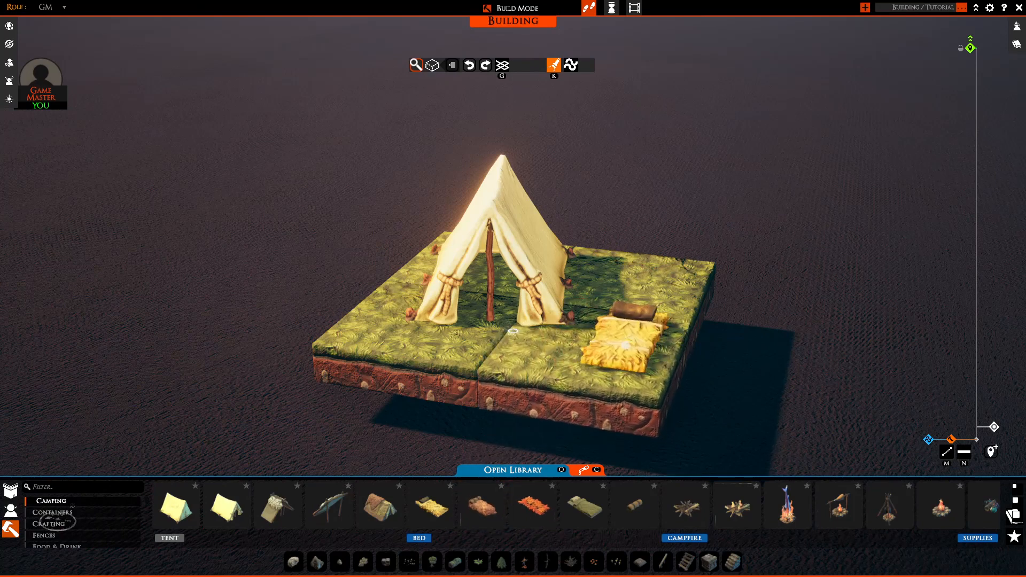
click(583, 511)
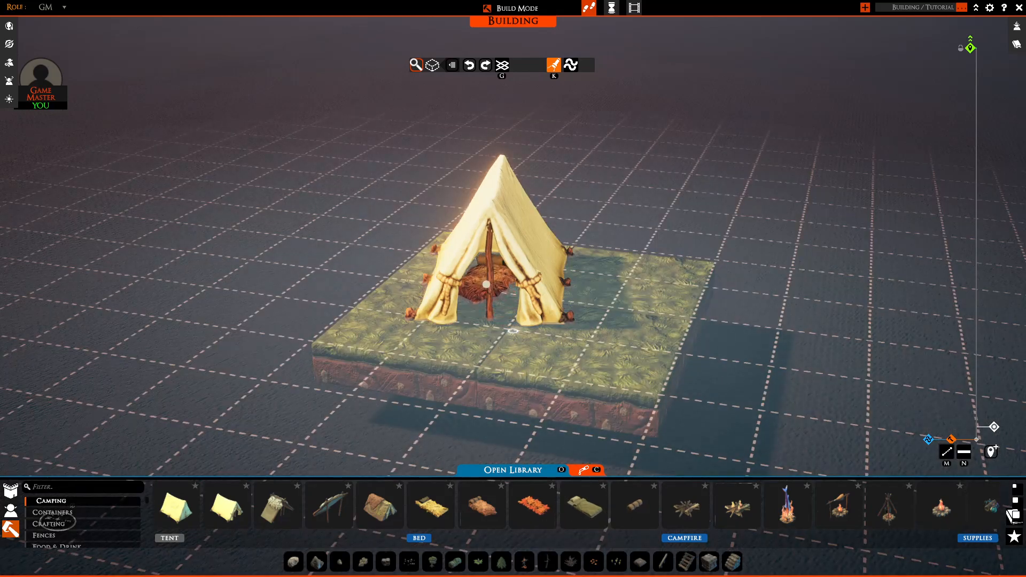
scroll(490, 291, up, 2)
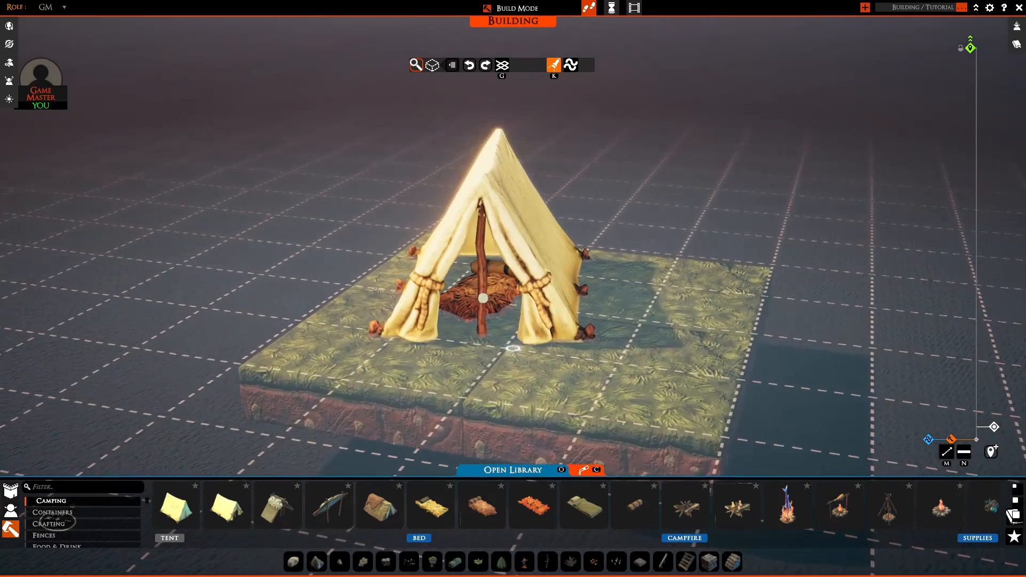
click(481, 297)
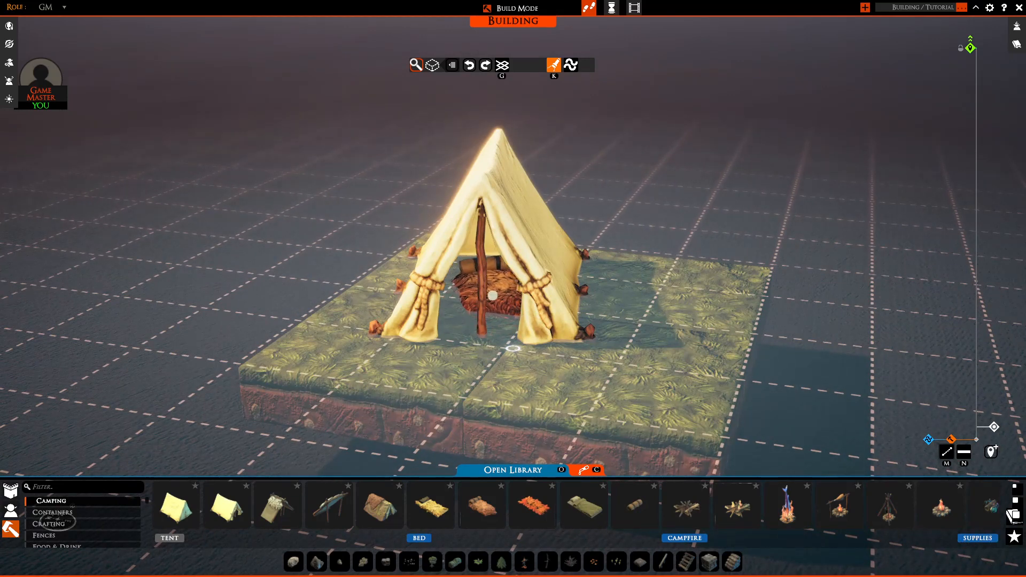
middle_drag(485, 297, 449, 314)
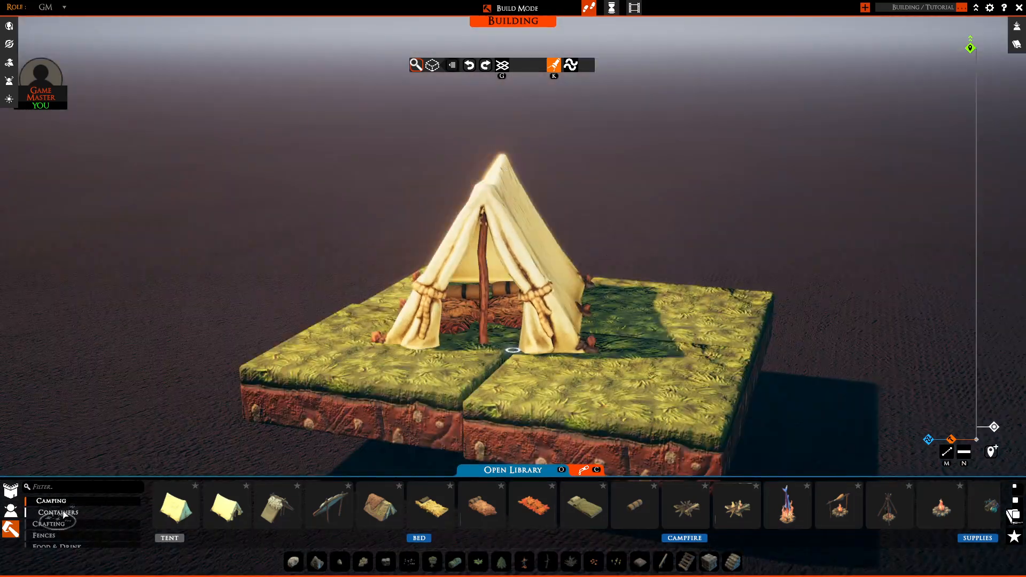
Preview several Containers props, and place a closed wooden chest inside the tent behind the bed, its lock facing the entrance.
click(60, 512)
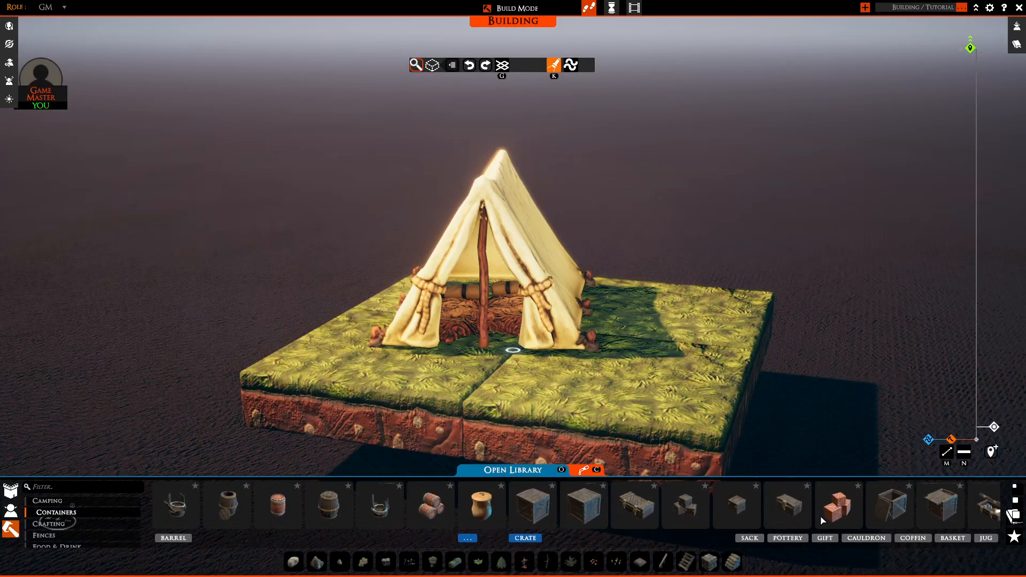
click(795, 519)
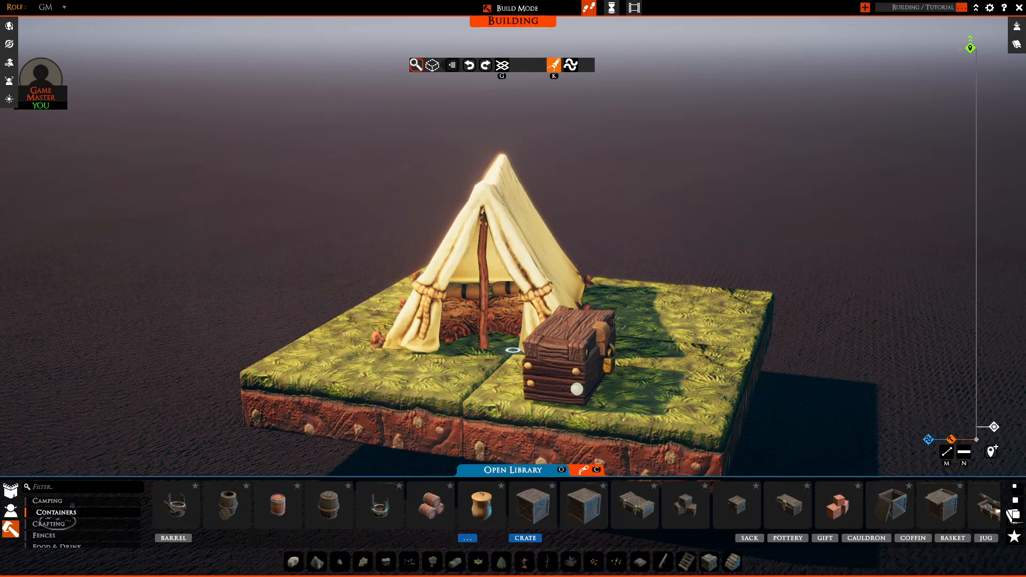
click(635, 505)
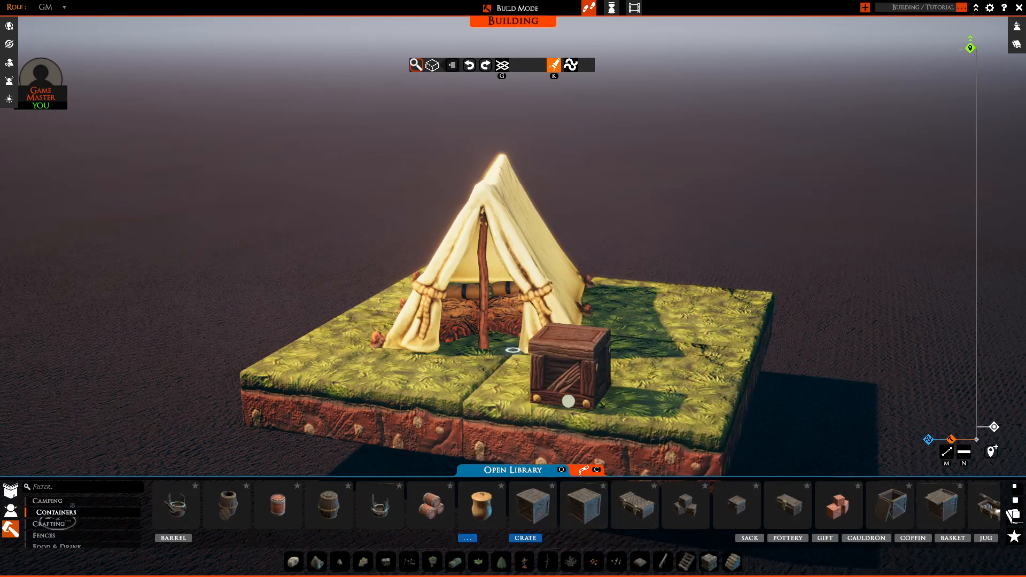
click(819, 510)
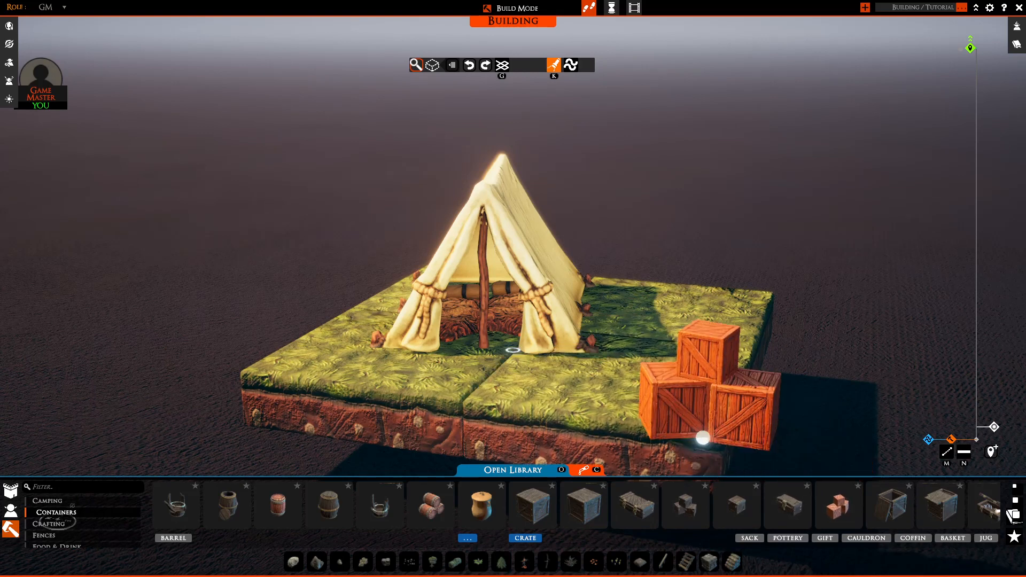
right_click(614, 398)
drag(974, 521, 815, 516)
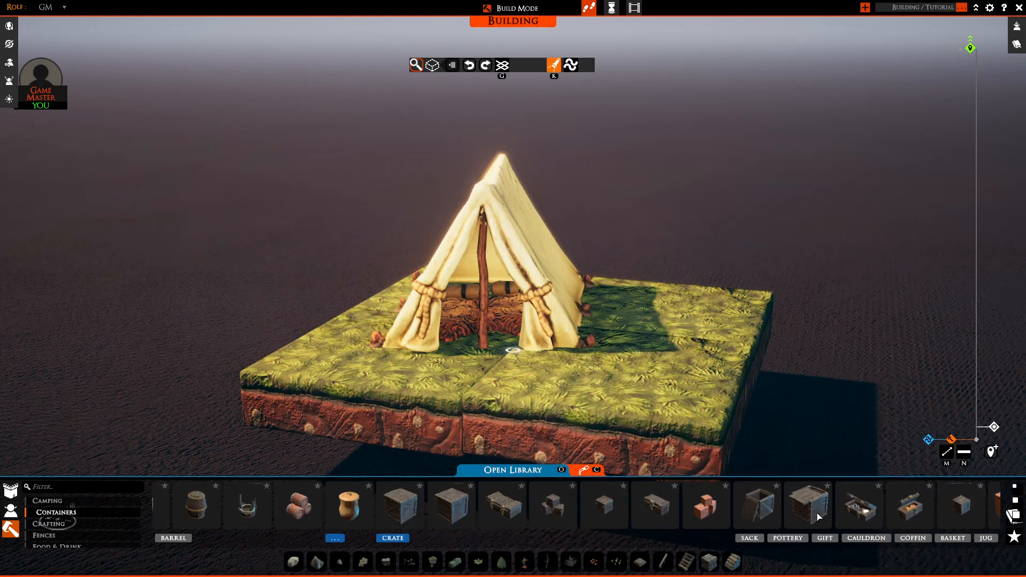
click(879, 515)
key(r)
key(r)
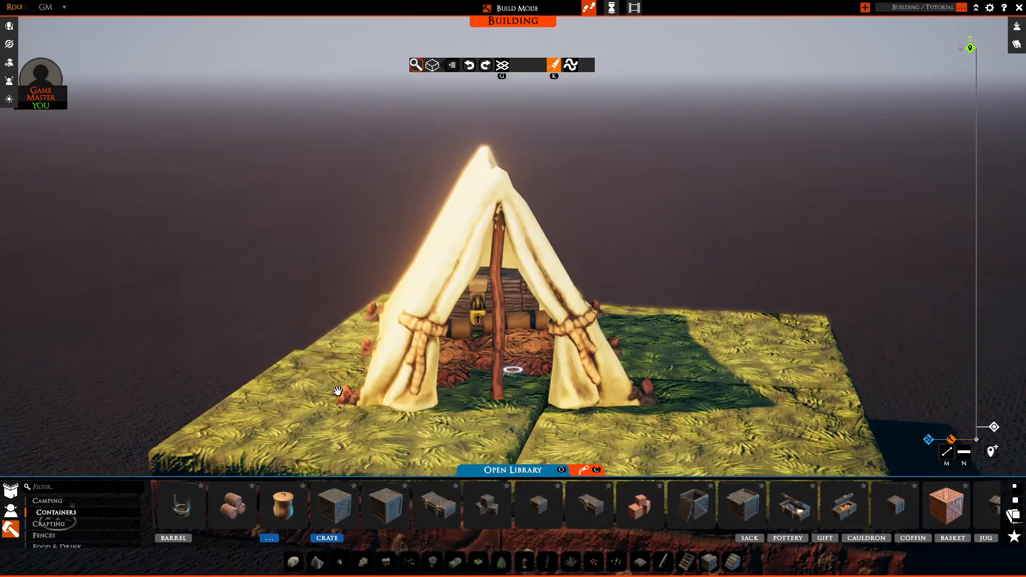
Place a small lantern from the Lights props inside the tent, raised off the ground above the chest.
scroll(240, 299, down, 1)
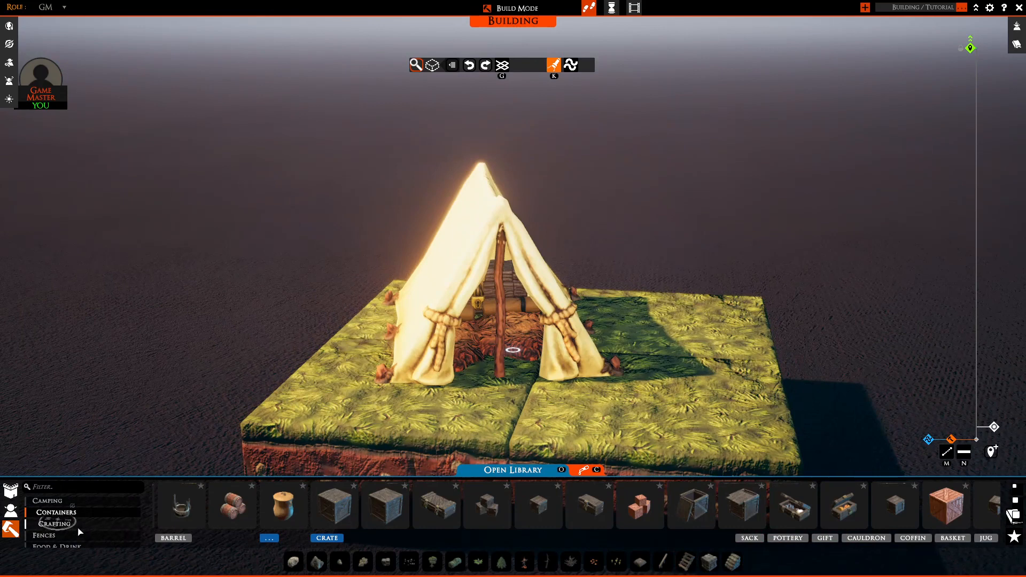
scroll(79, 532, down, 4)
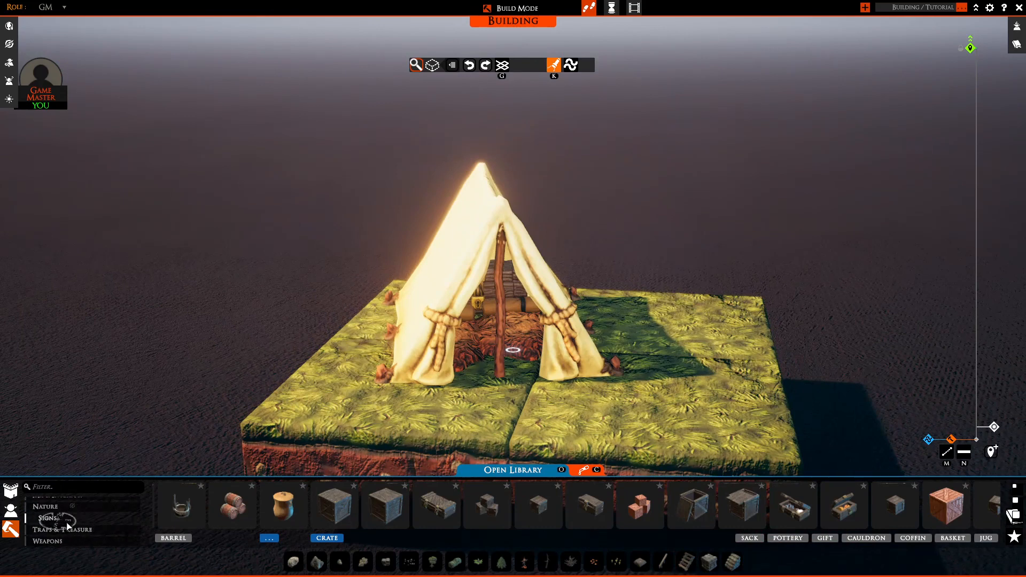
scroll(68, 526, up, 3)
click(49, 516)
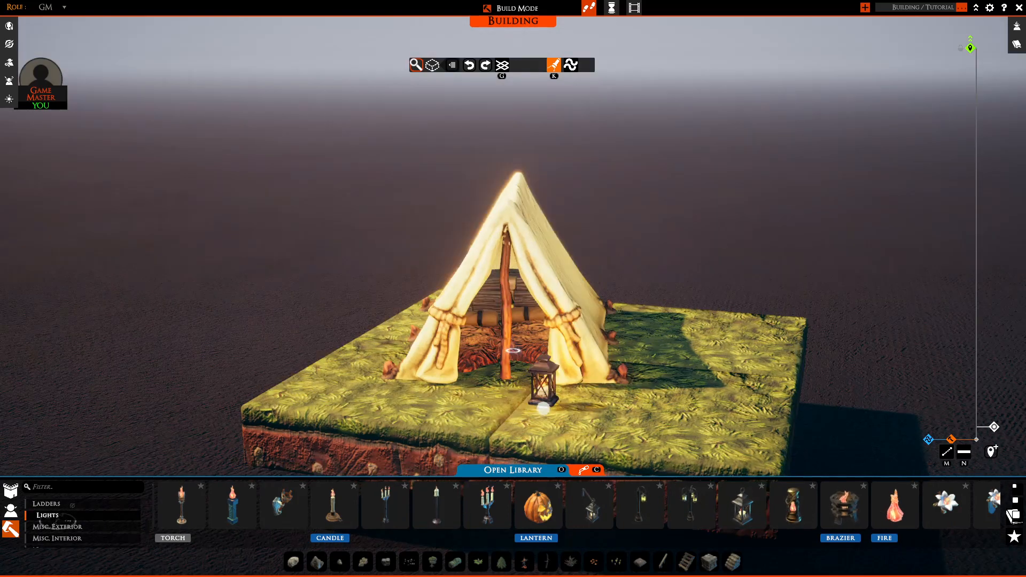
key(g)
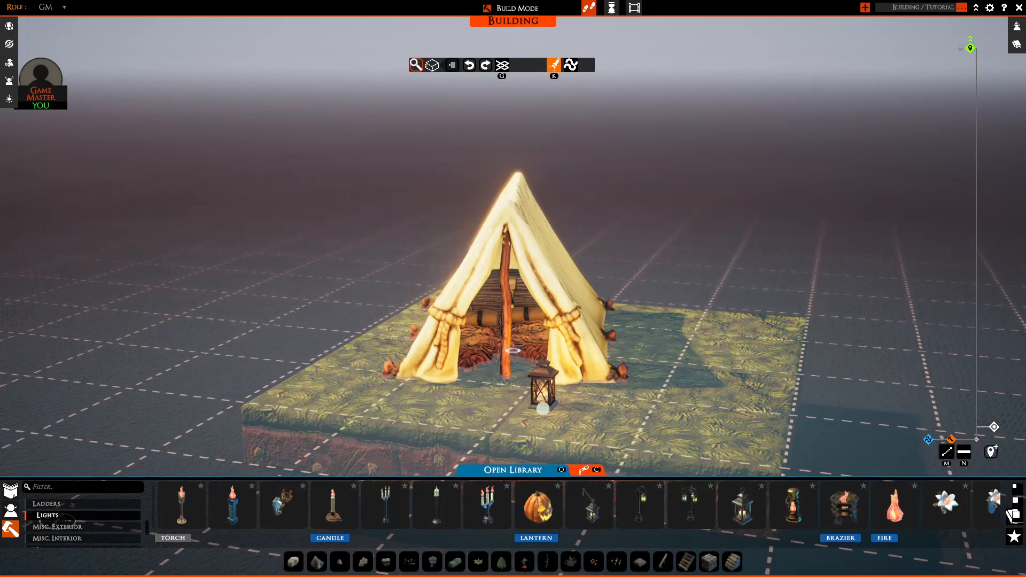
scroll(524, 321, up, 2)
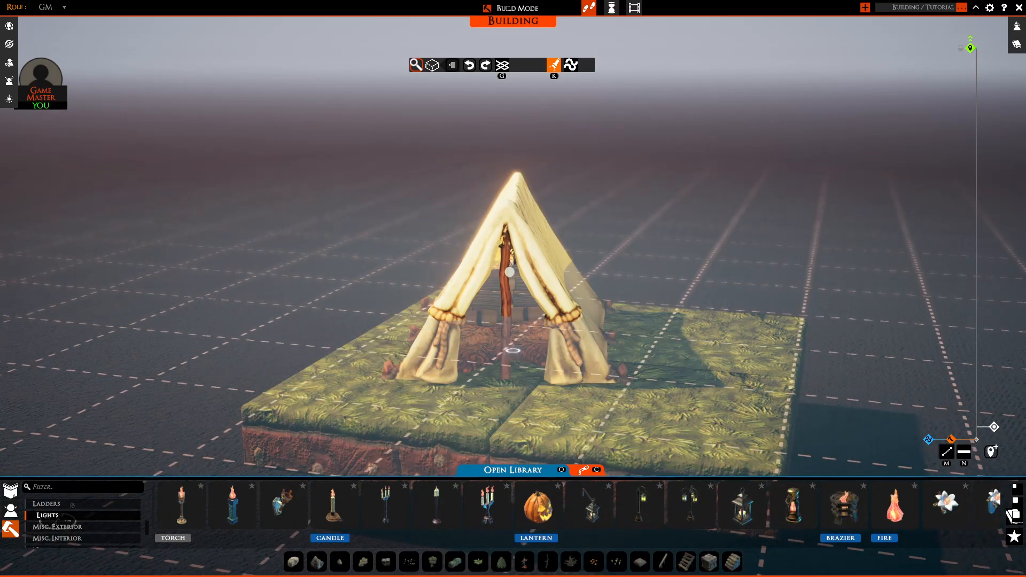
right_drag(511, 272, 533, 271)
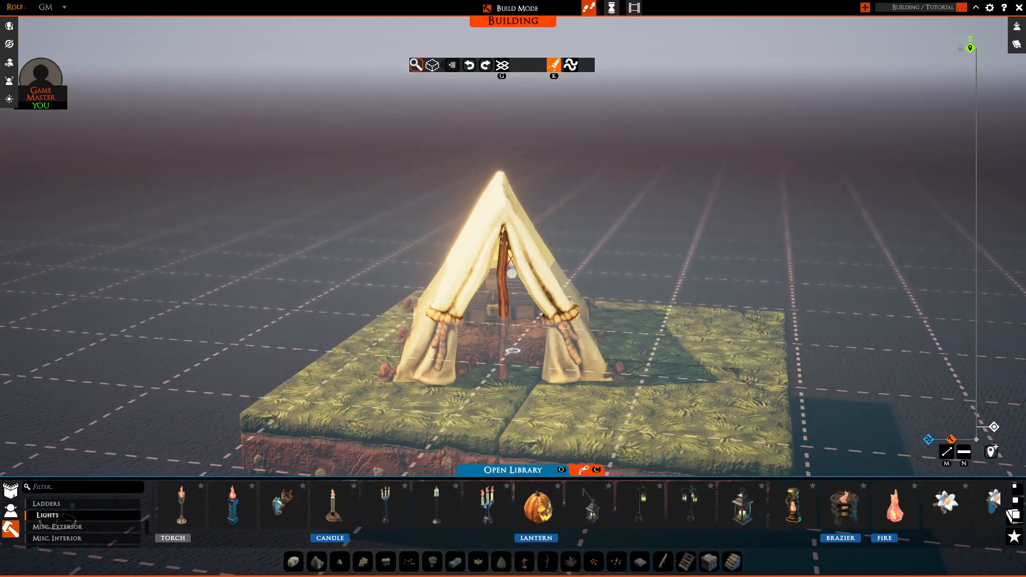
scroll(494, 277, up, 3)
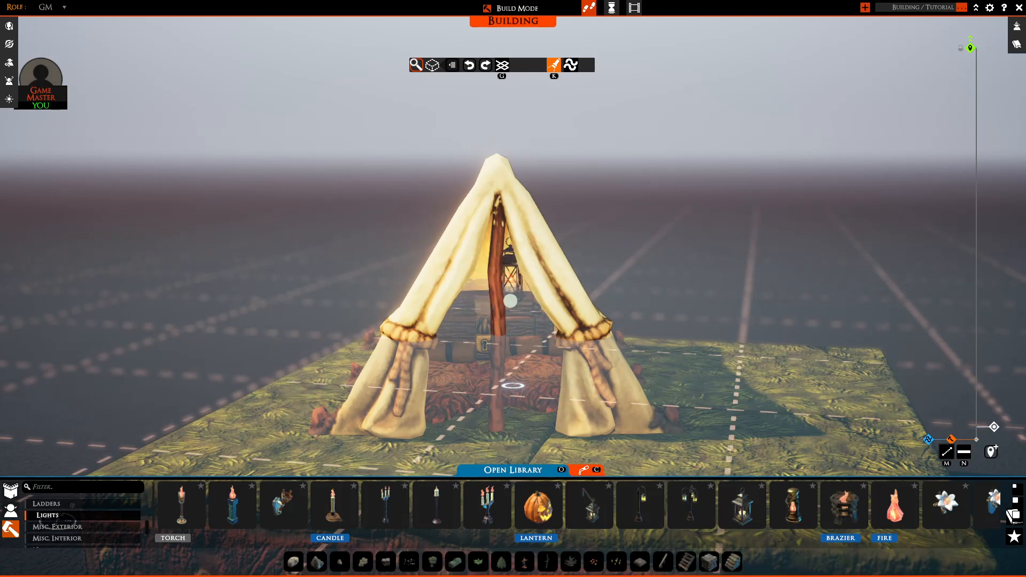
click(511, 301)
right_click(690, 345)
Place a lit campfire with a stone ring from the Camping props on the grass in front of the tent.
scroll(739, 365, down, 3)
right_drag(767, 374, 600, 408)
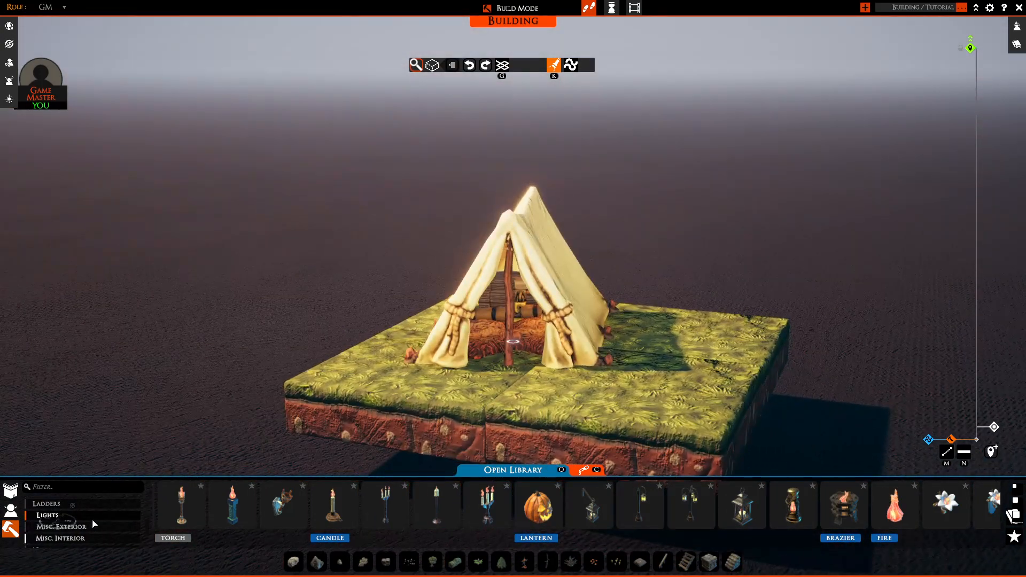
scroll(75, 515, up, 5)
click(51, 500)
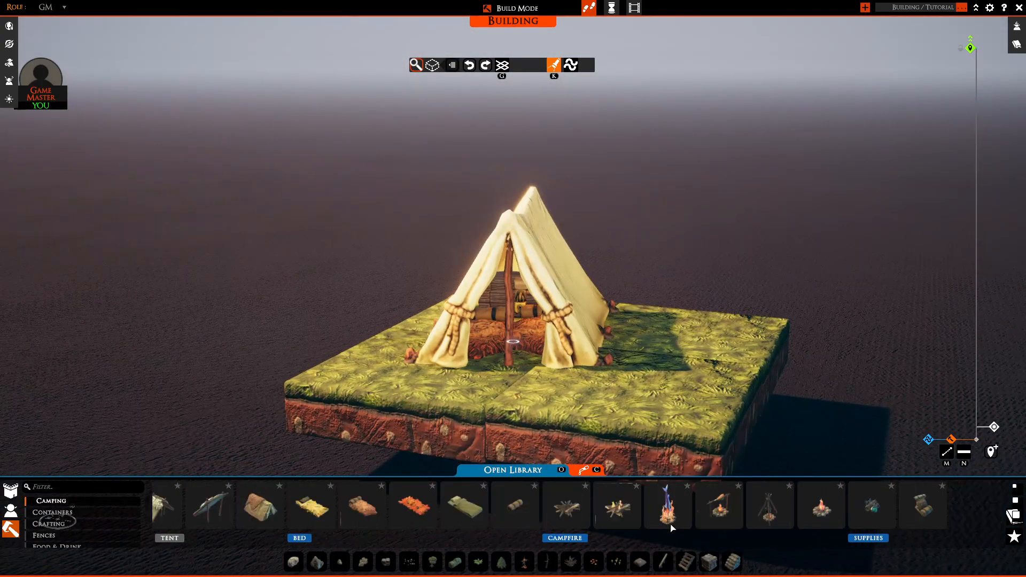
click(830, 518)
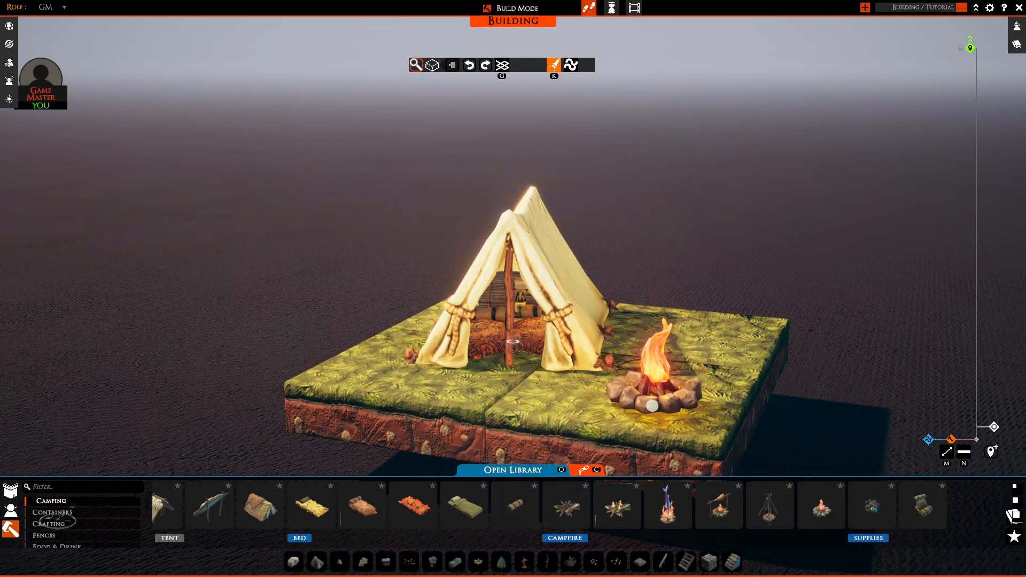
right_drag(765, 396, 618, 415)
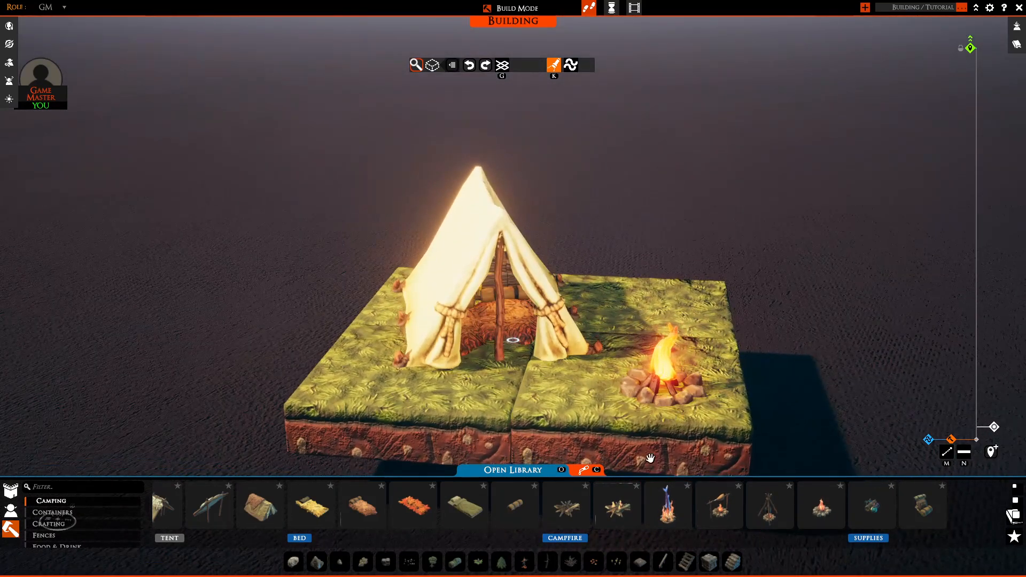
Place a firewood pile from the Camping props on the grass beside the tent, partly sunk into the ground.
click(563, 515)
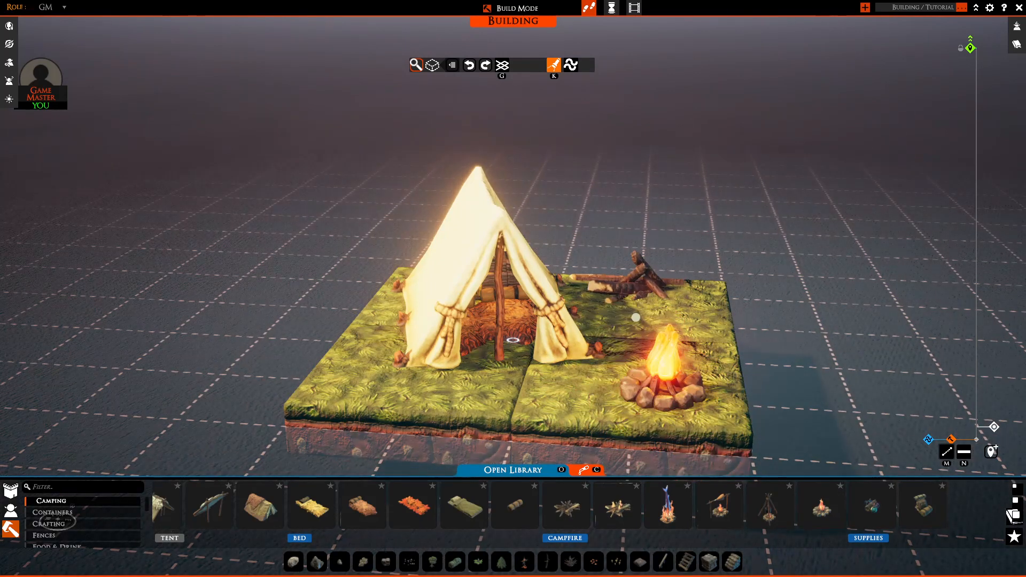
right_drag(589, 326, 624, 315)
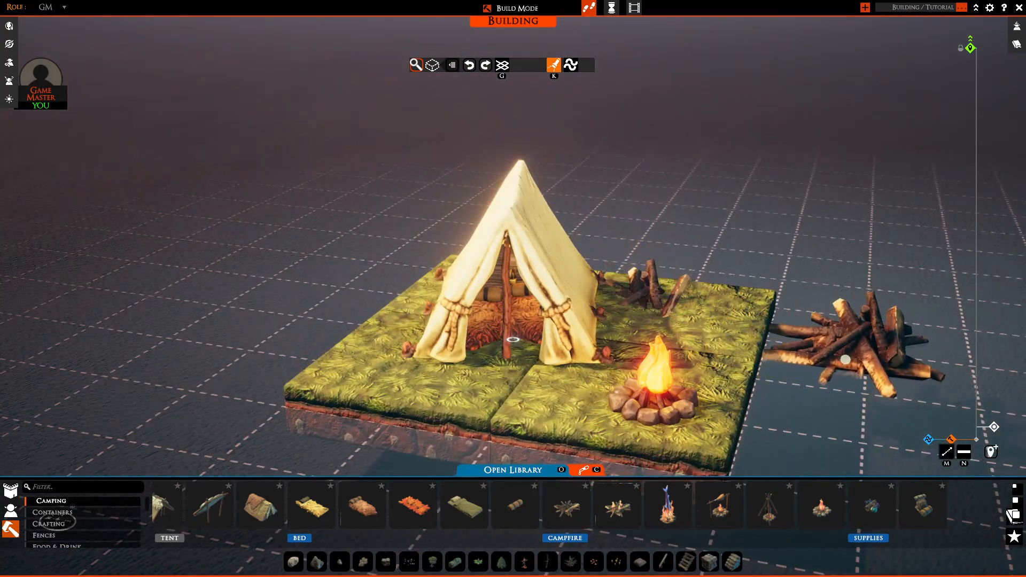
right_click(739, 360)
right_drag(739, 360, 772, 377)
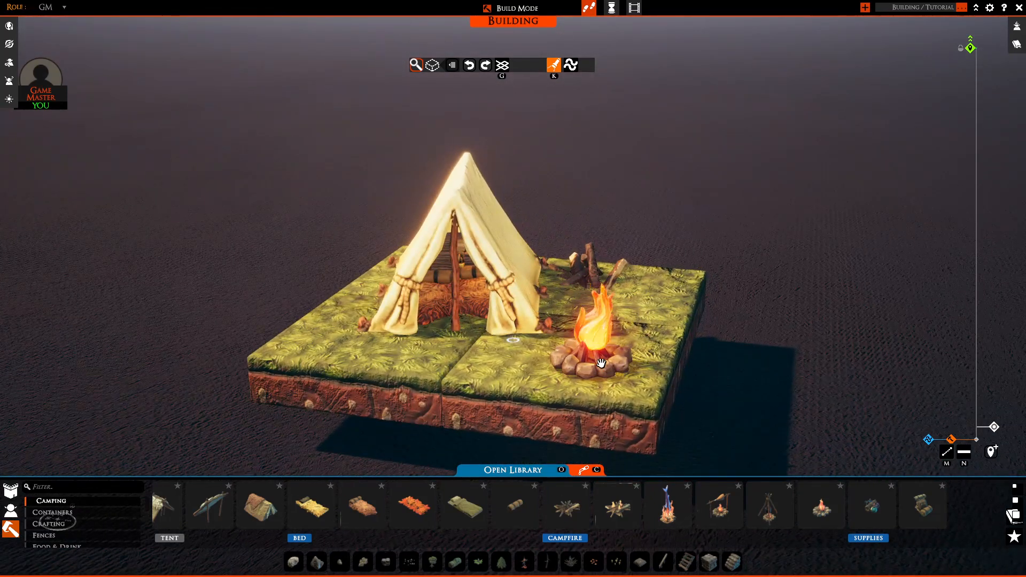
Delete the stone-ringed campfire and place the tripod campfire with a hanging cooking pot in its spot.
key(Delete)
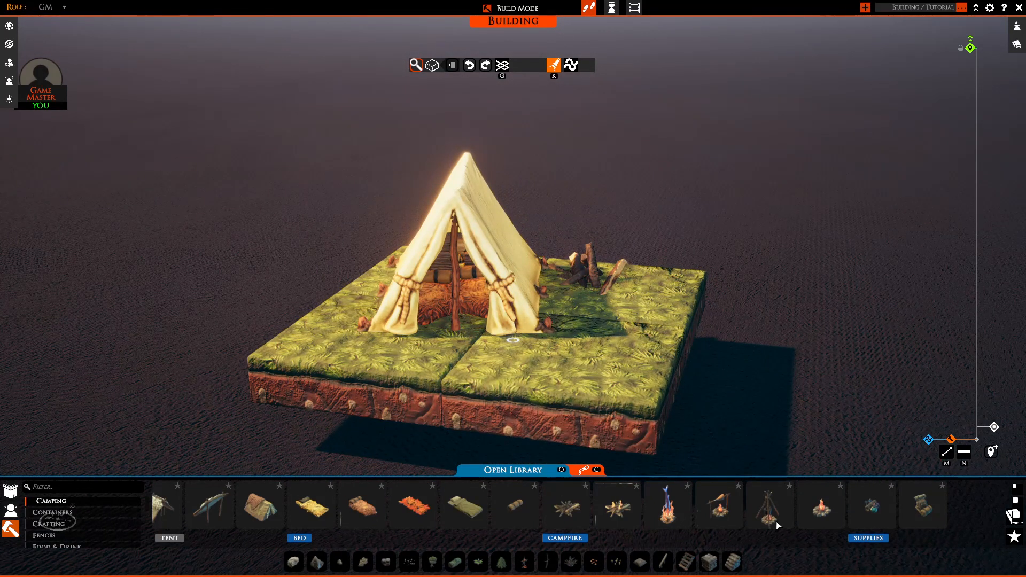
click(776, 524)
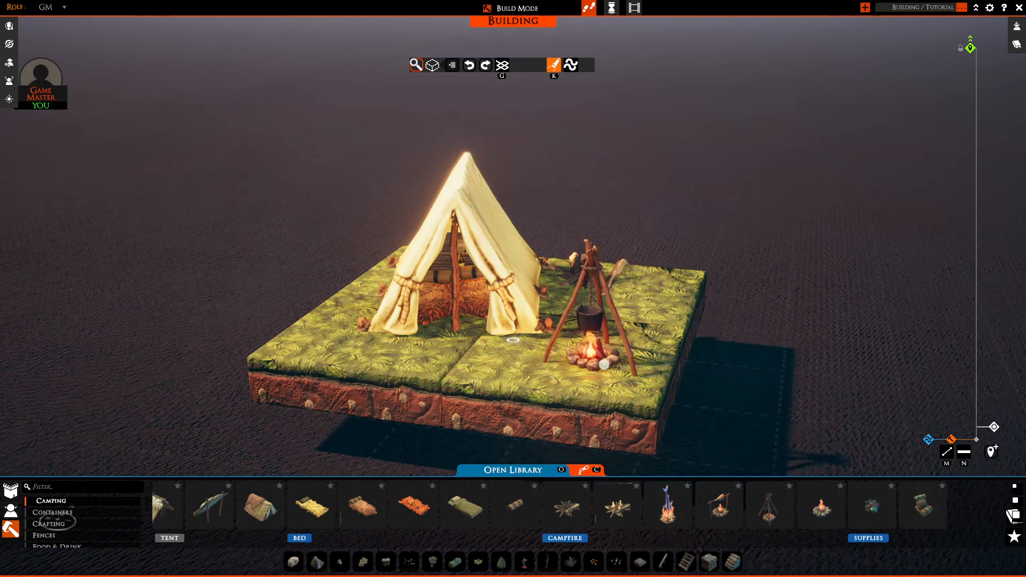
right_drag(604, 364, 515, 327)
right_drag(717, 387, 639, 379)
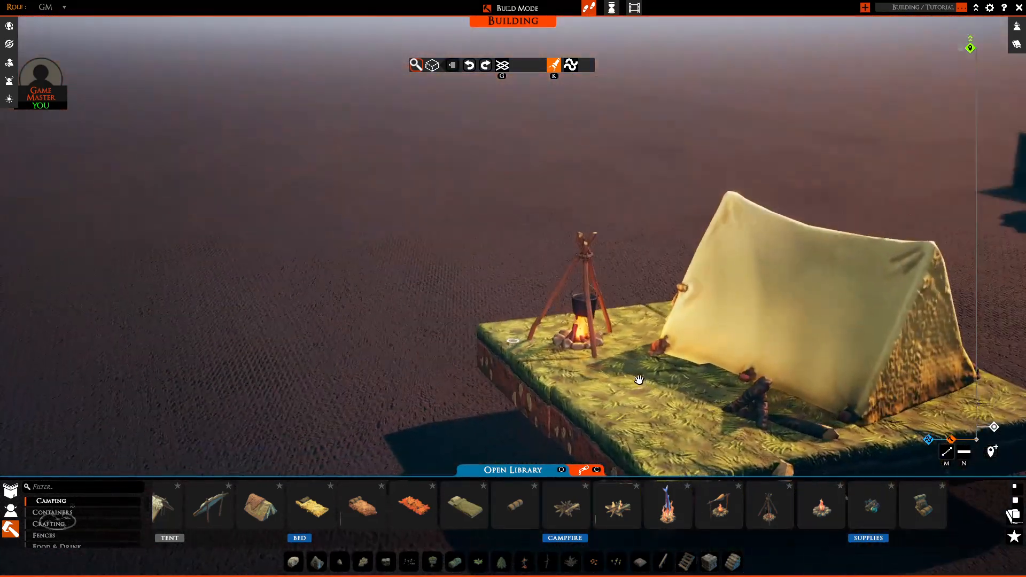
Add another firewood pile overlapping the first one beside the tent, placed off the grid.
right_drag(762, 380, 632, 424)
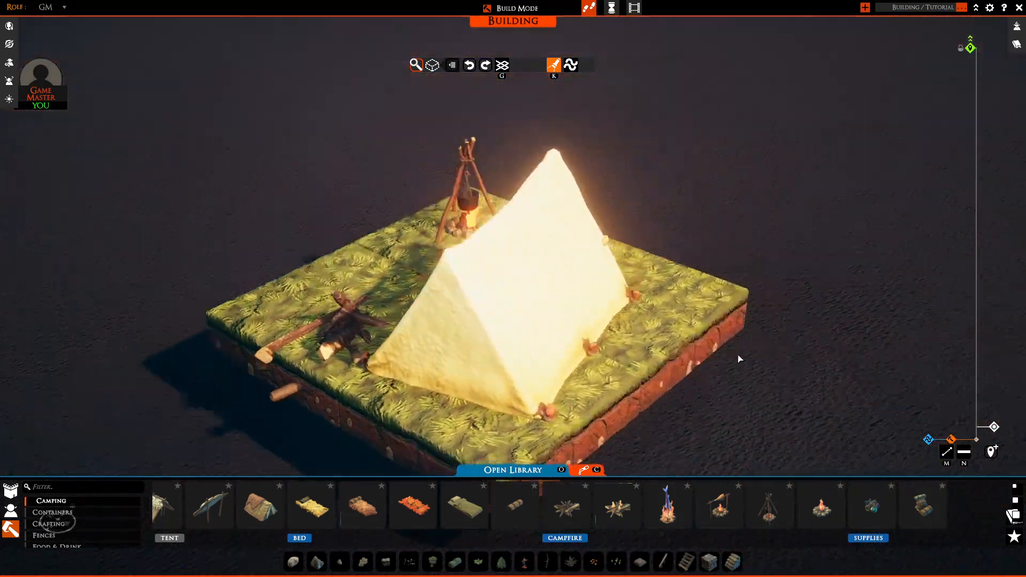
right_drag(739, 358, 563, 300)
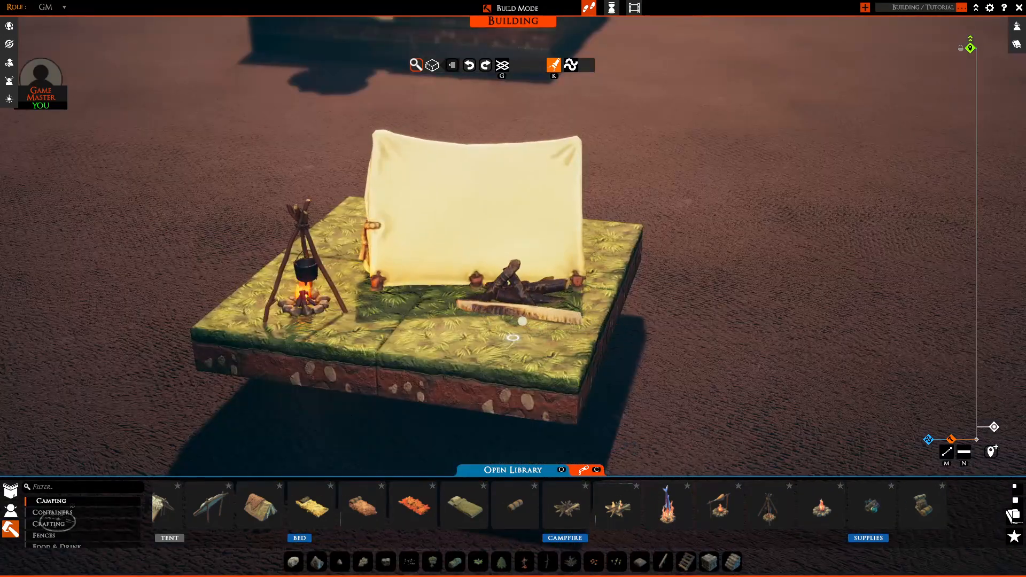
key(g)
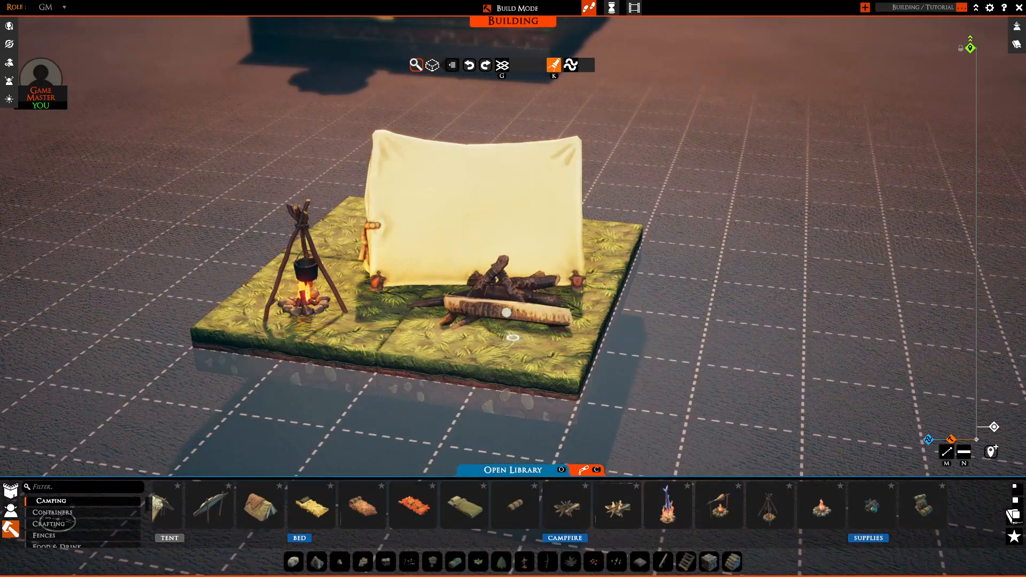
middle_drag(504, 312, 522, 378)
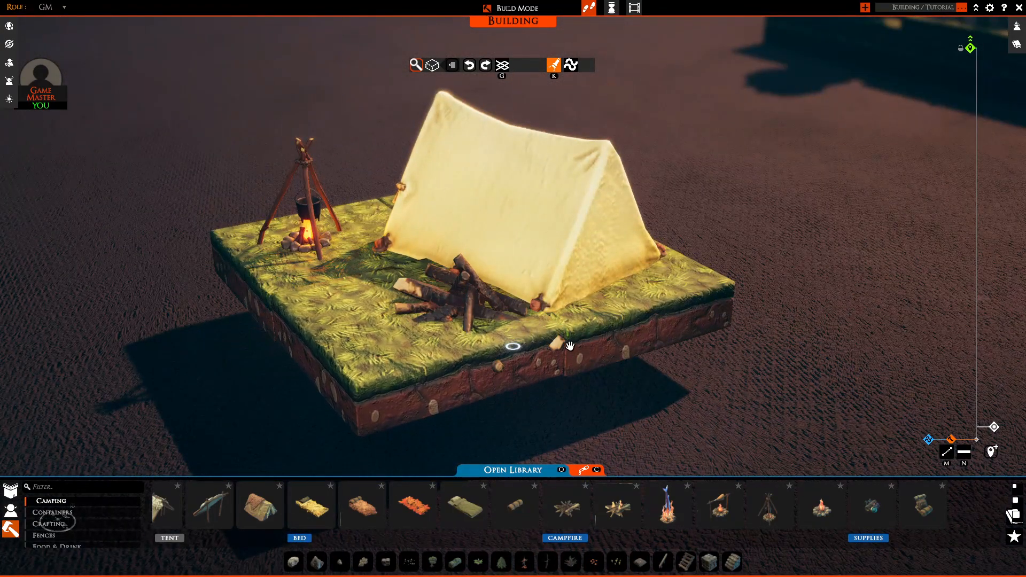
drag(590, 312, 527, 386)
key(s)
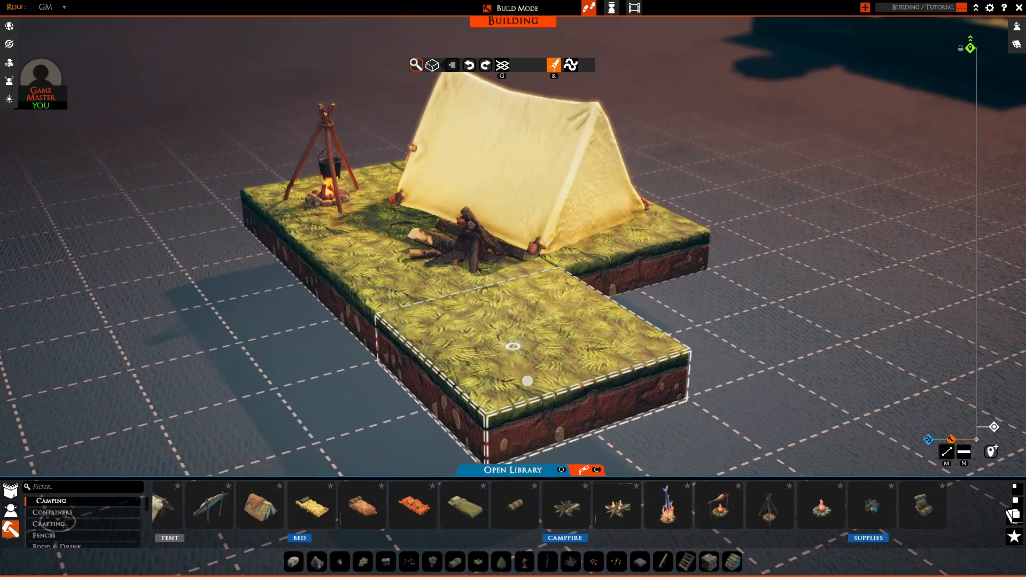
right_click(527, 381)
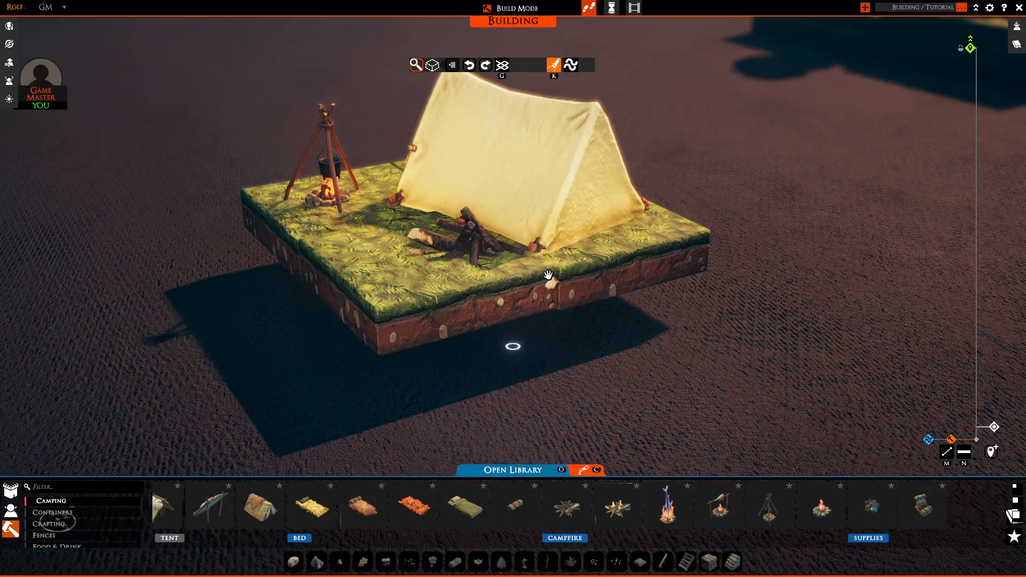
Examine the firewood pile, tent and cooking fire from several sides.
key(e)
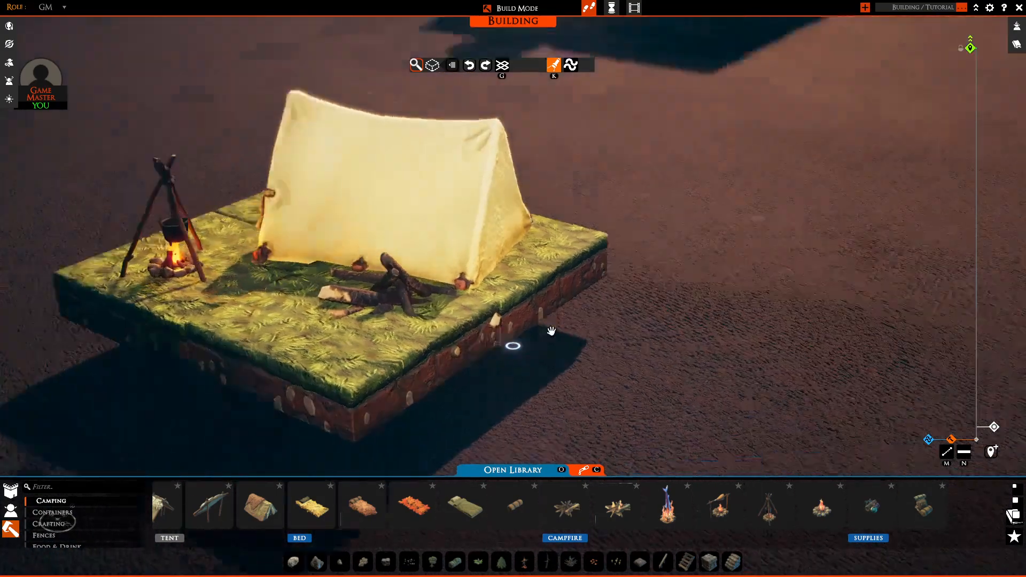
key(d)
key(a)
key(s)
key(a)
middle_drag(522, 342, 627, 387)
key(a)
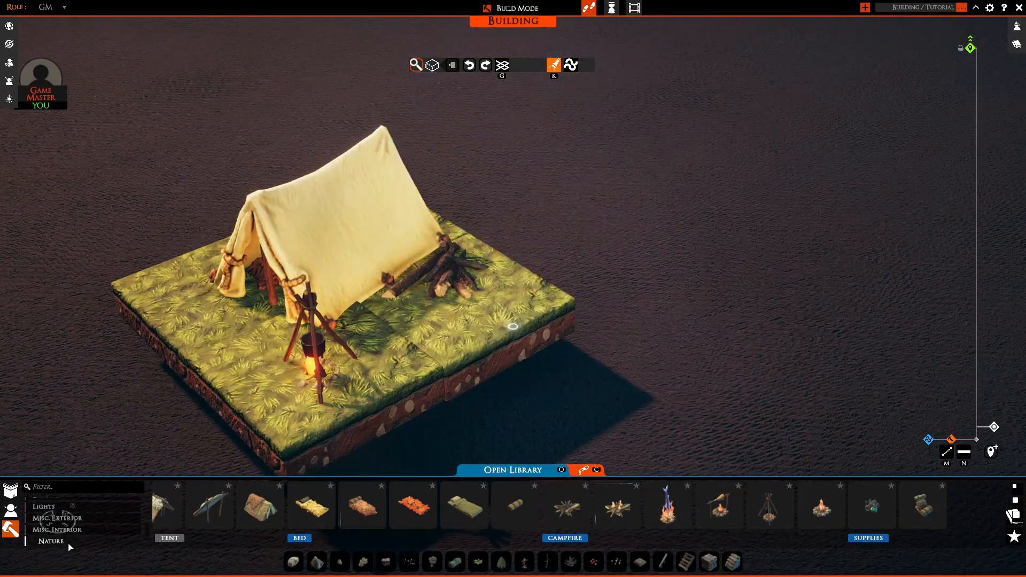
Browse the Nature props and place an upright cut log beside the firewood pile, near the corner of the grass base.
click(68, 544)
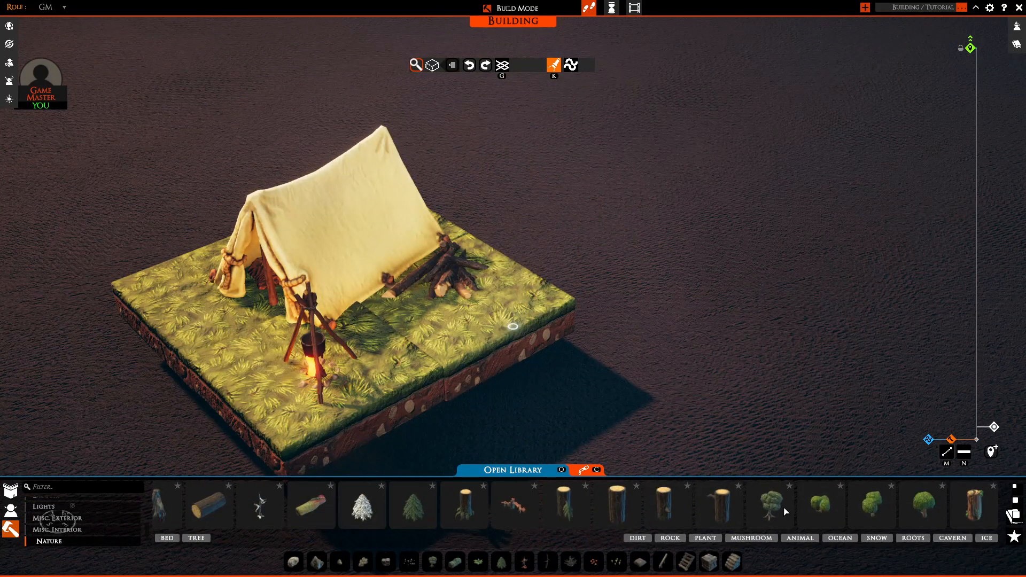
scroll(786, 511, down, 9)
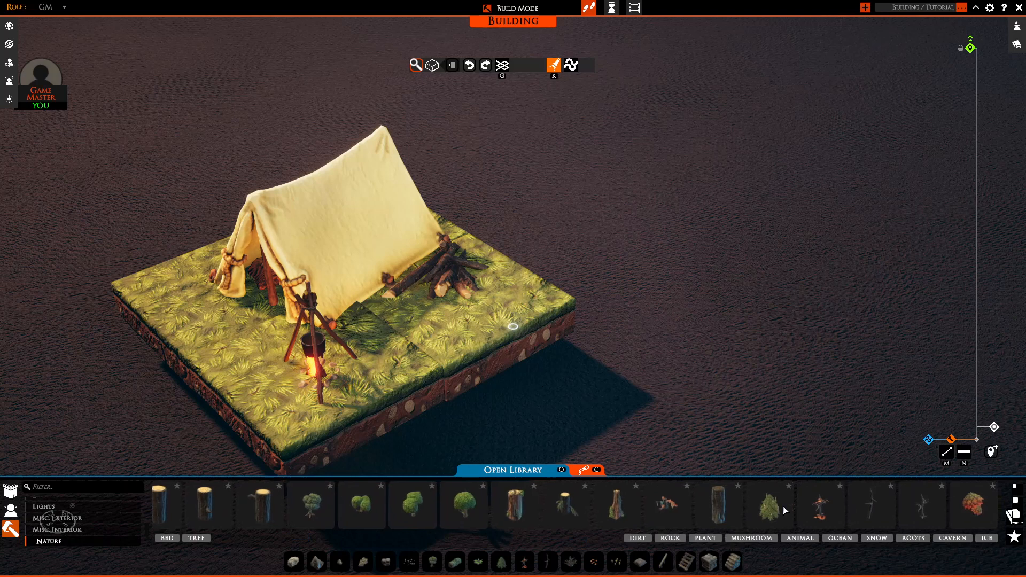
scroll(786, 512, down, 10)
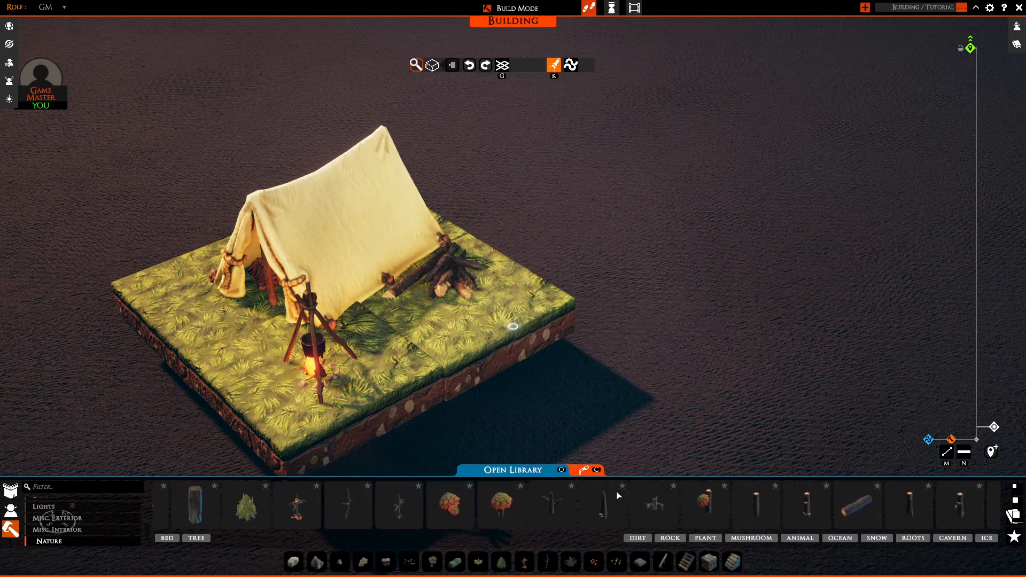
scroll(616, 496, down, 1)
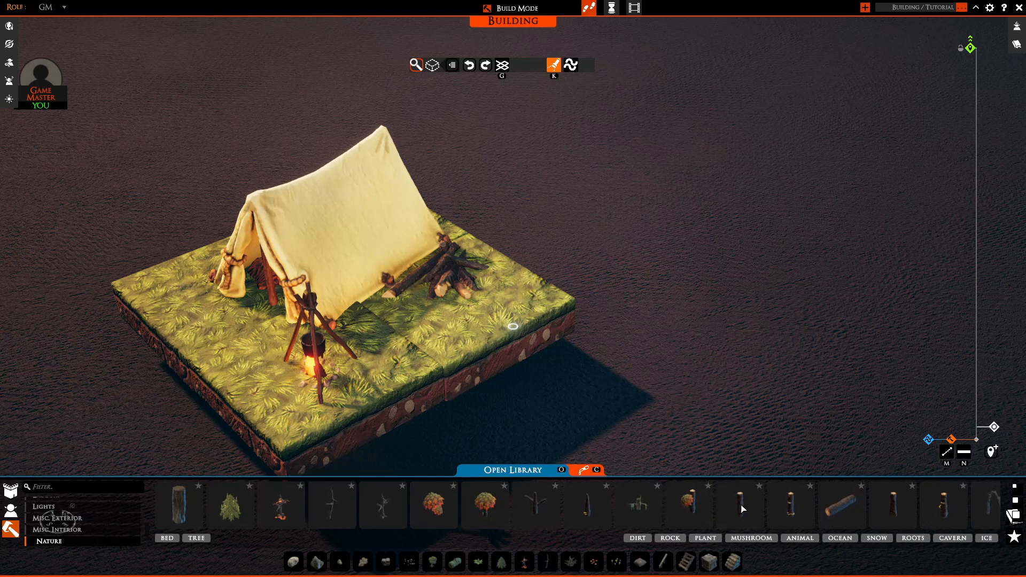
scroll(451, 348, up, 3)
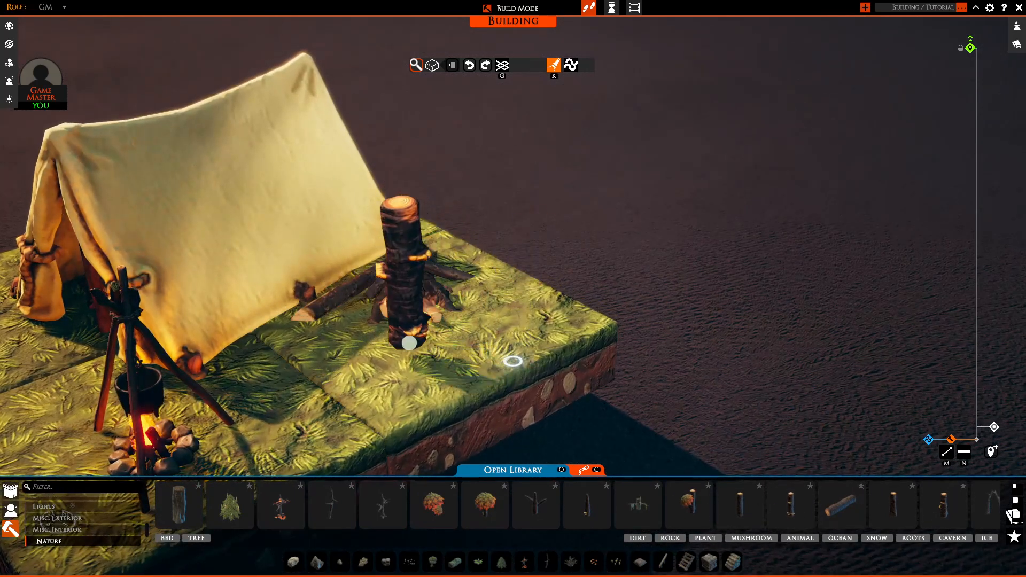
right_drag(387, 366, 442, 373)
key(s)
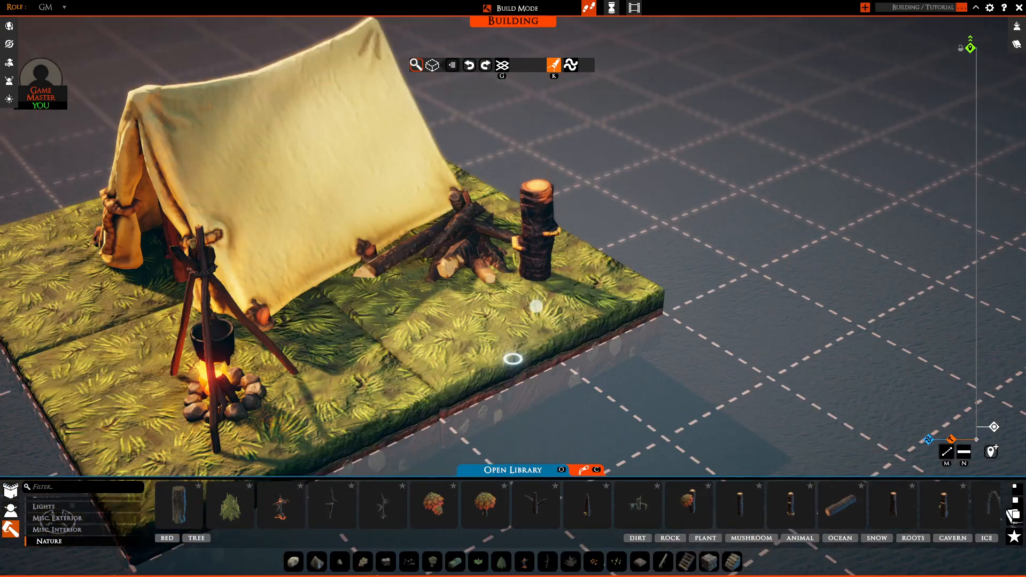
drag(536, 308, 537, 279)
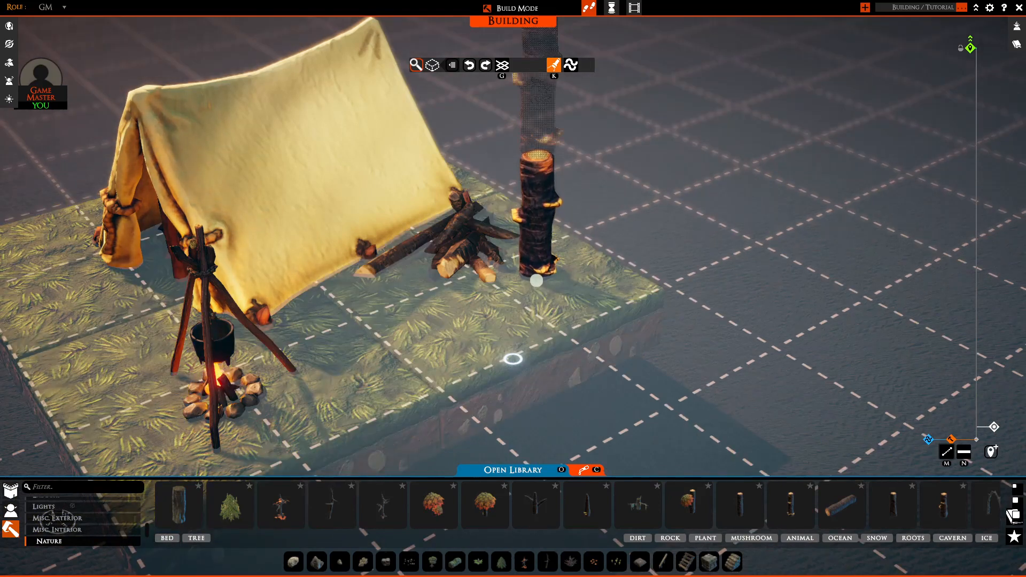
right_click(564, 304)
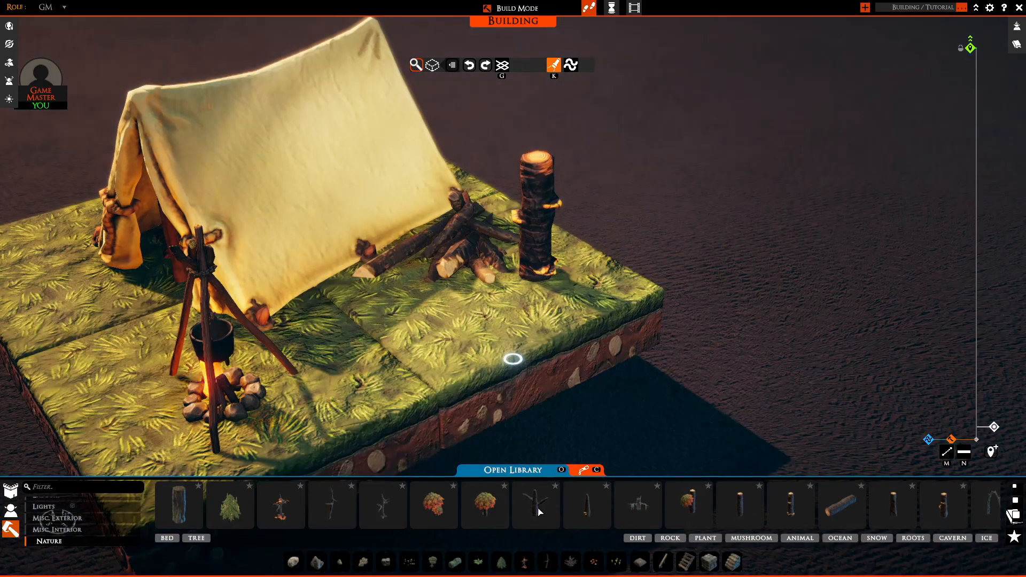
Place a second cut log next to the tall one, sunk into the ground to form a short stump.
click(745, 511)
middle_drag(678, 287, 408, 291)
key(s)
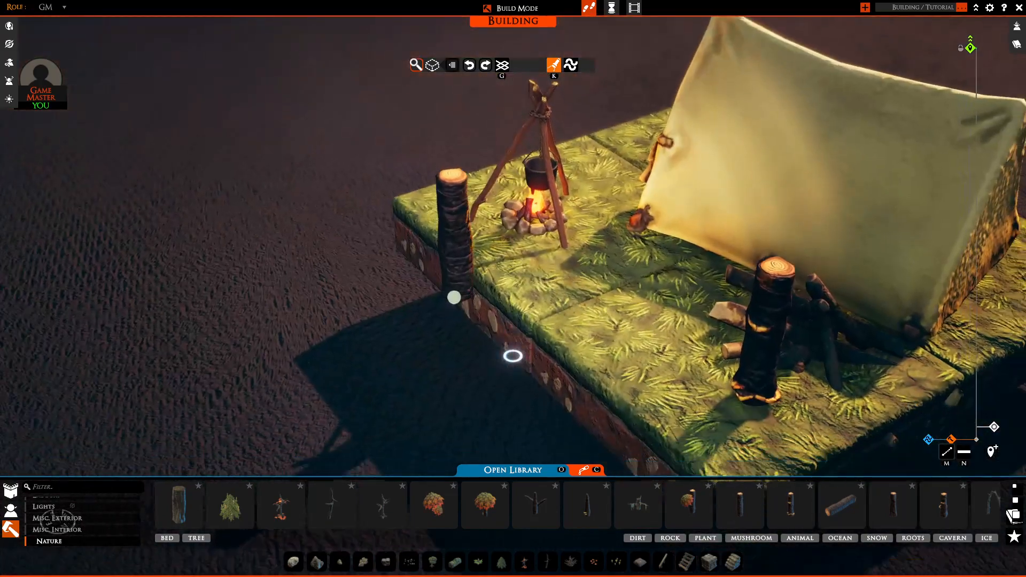
key(d)
key(w)
key(d)
drag(506, 257, 492, 330)
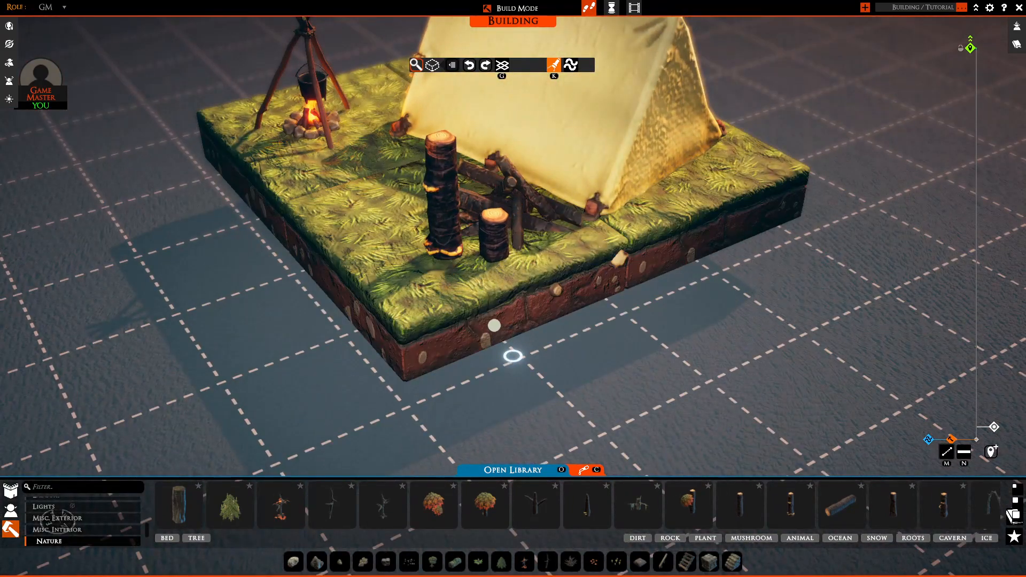
click(493, 319)
Place an axe from the Weapons props off the grid, with its blade stuck in the top of the tall log.
middle_drag(386, 315, 577, 286)
key(a)
key(s)
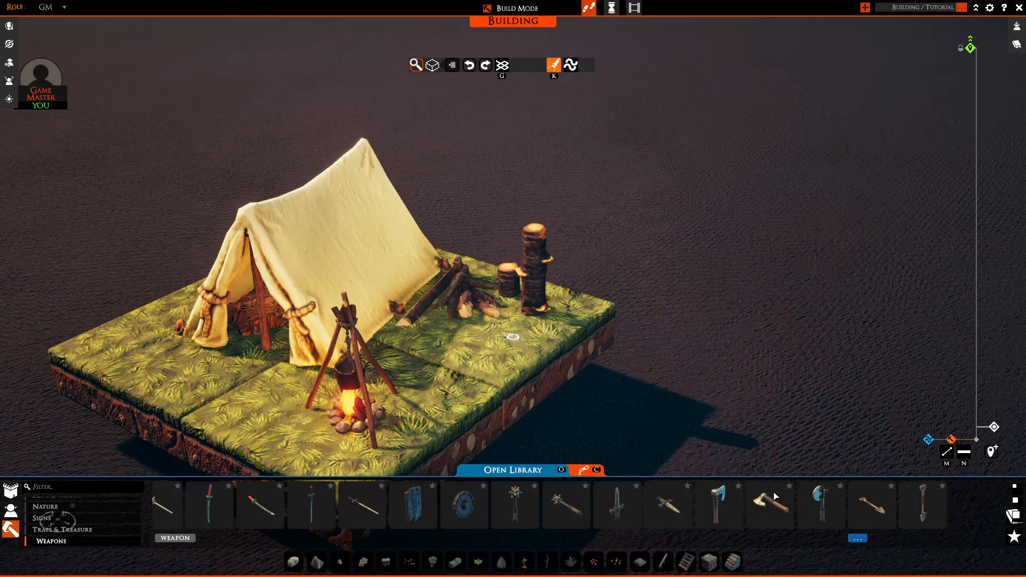
scroll(531, 314, up, 5)
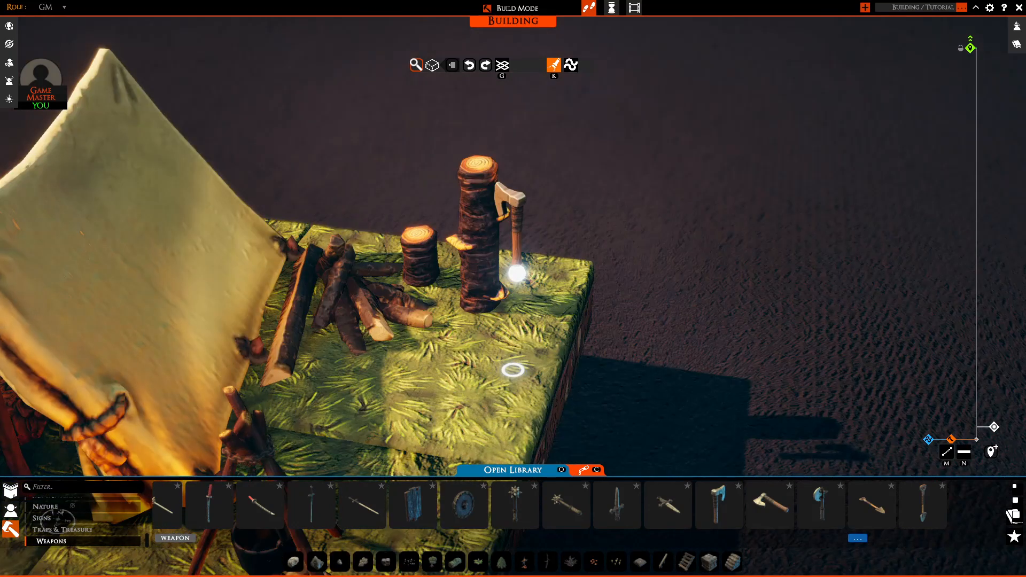
key(g)
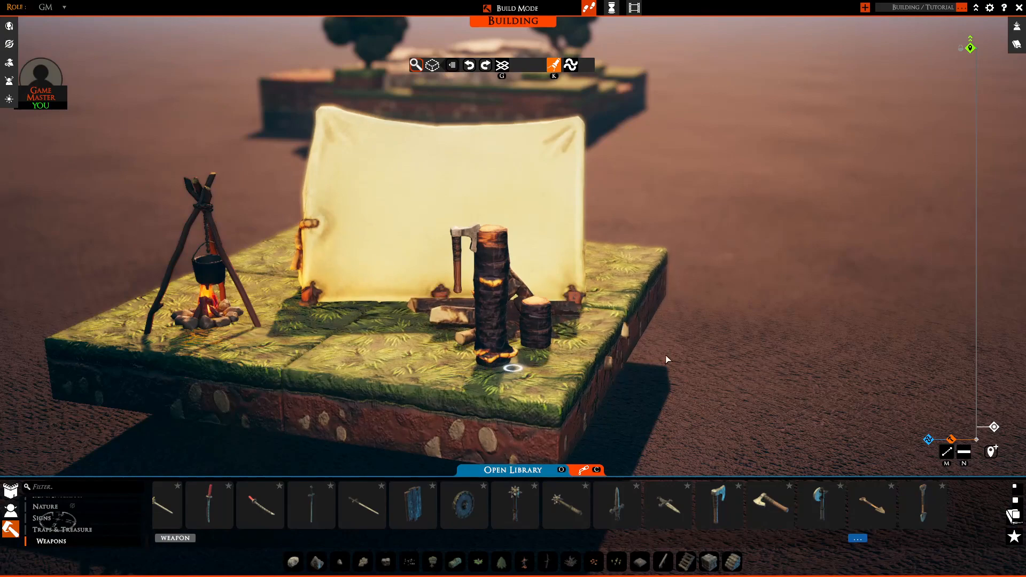
scroll(657, 371, up, 1)
middle_drag(367, 330, 497, 354)
key(w)
key(w)
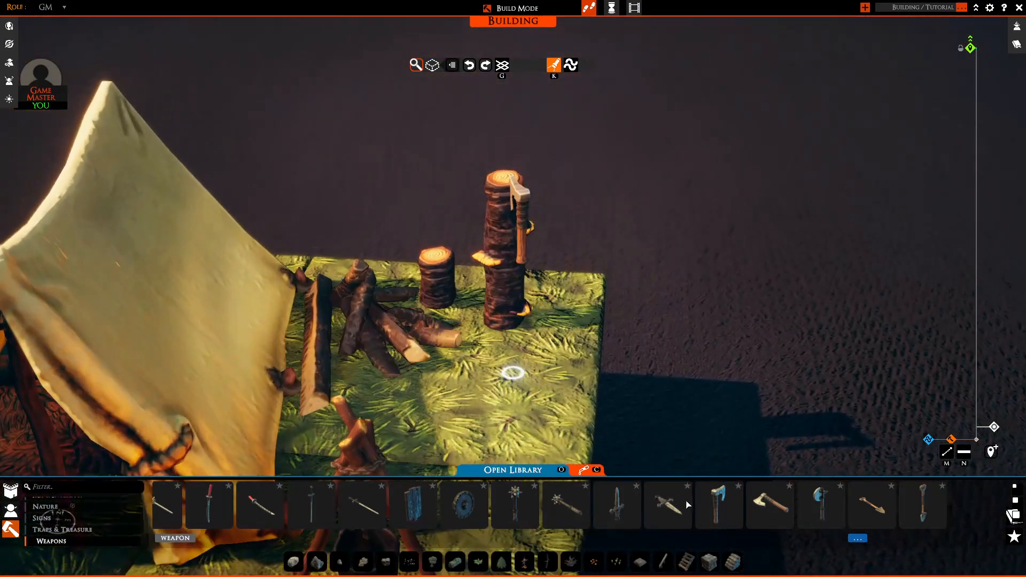
Place a second axe against the firewood pile, on the side facing the cooking fire.
drag(773, 512, 532, 403)
scroll(532, 403, down, 3)
right_click(504, 413)
scroll(504, 413, down, 4)
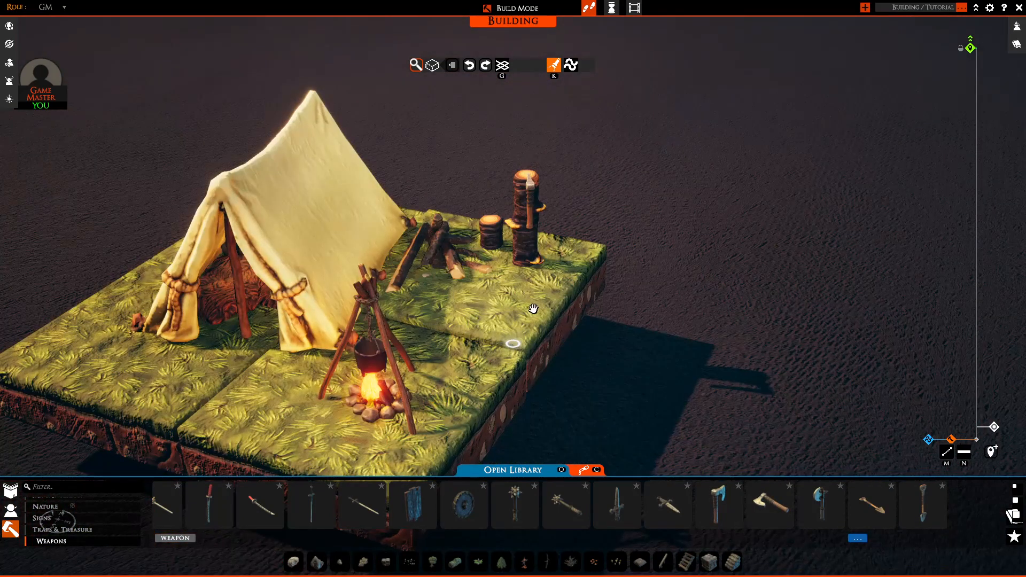
middle_drag(532, 311, 537, 338)
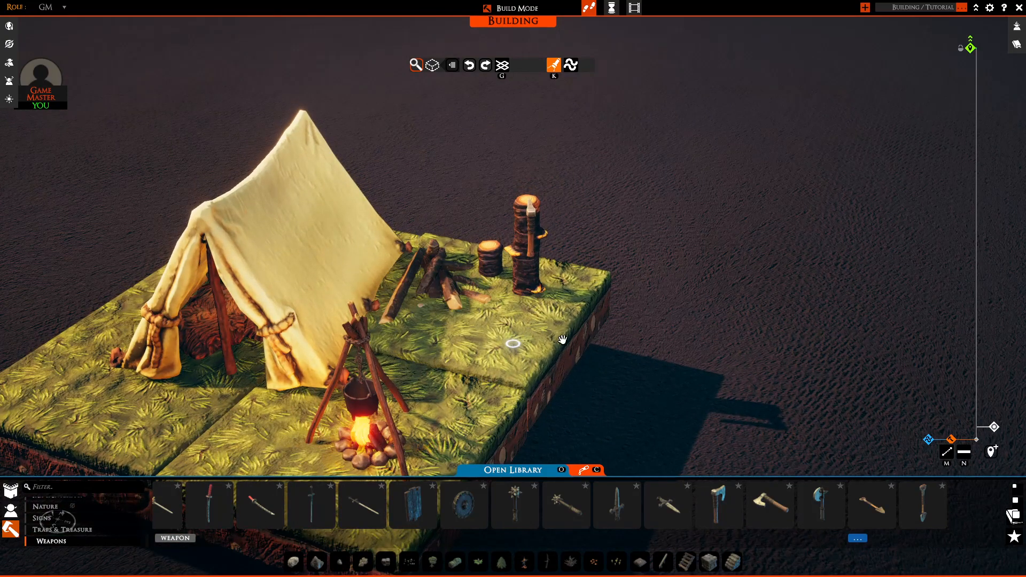
scroll(771, 366, up, 4)
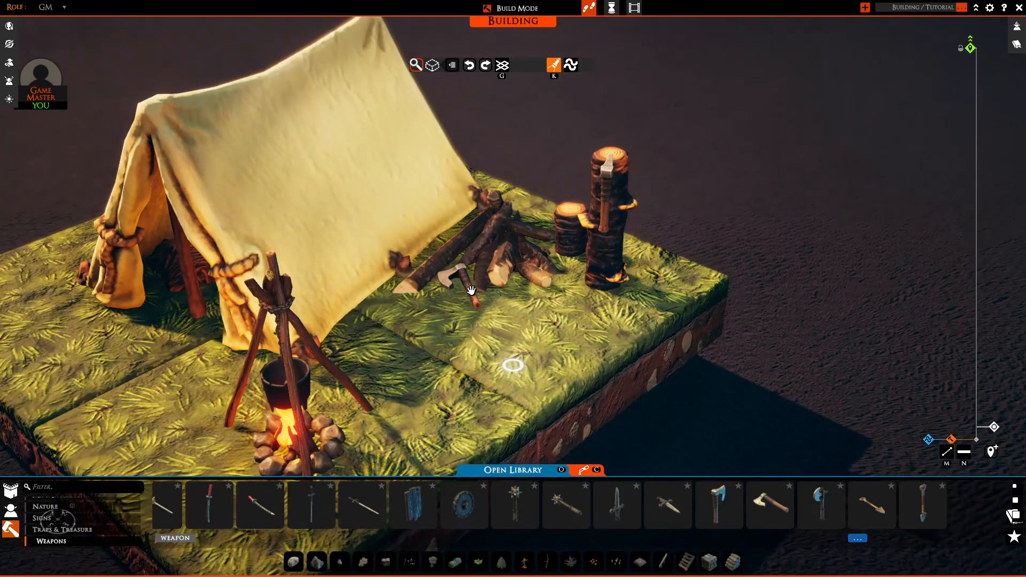
Place a round wooden shield from the Weapons props upright against the front corner of the tent, on the side away from the cooking fire.
drag(464, 290, 476, 300)
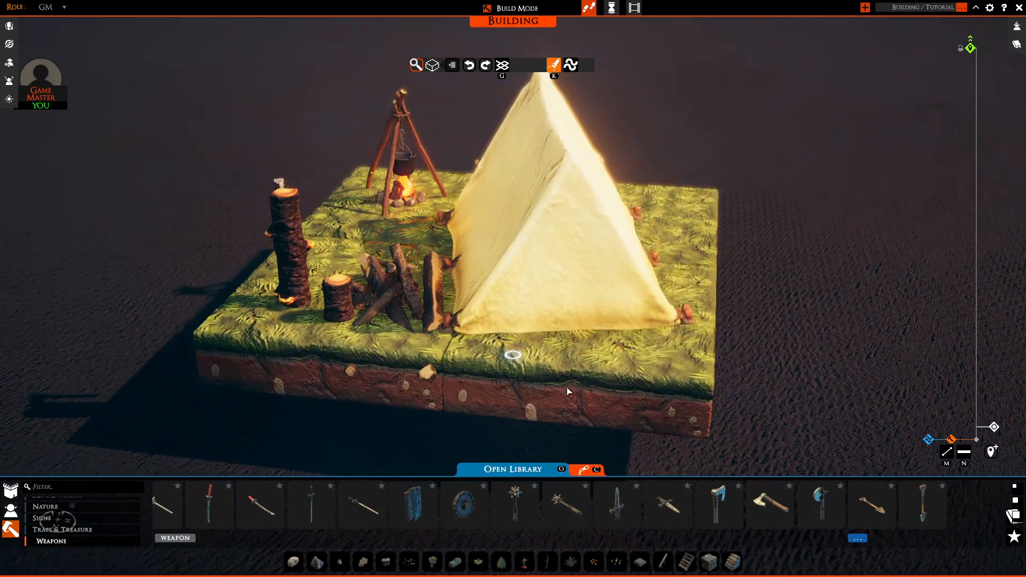
drag(464, 504, 610, 358)
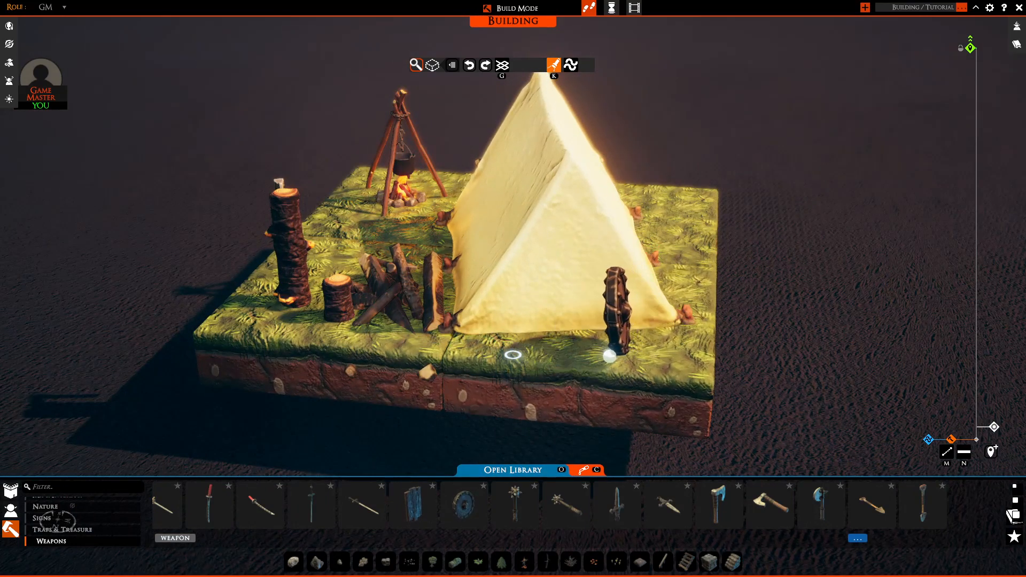
drag(618, 365, 323, 314)
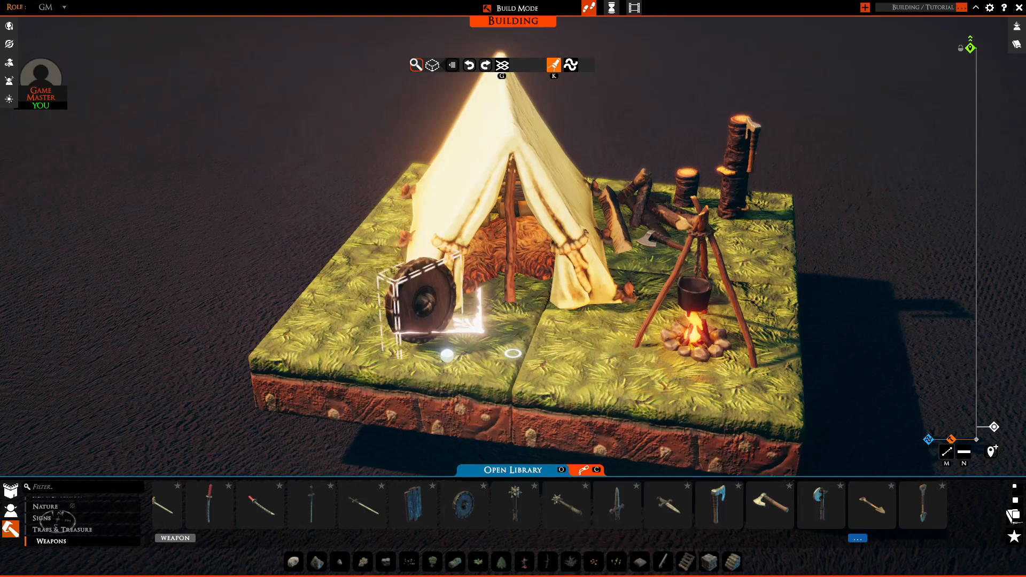
drag(443, 330, 437, 327)
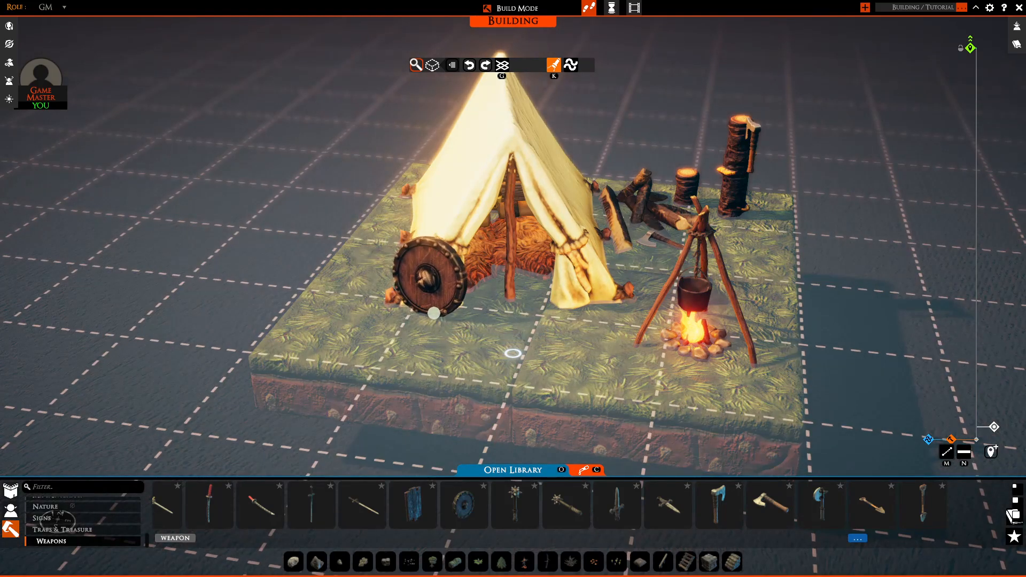
click(432, 314)
right_click(495, 375)
Place an upright cut log from the Nature props beside the tent, just behind the round shield.
middle_drag(494, 375, 661, 364)
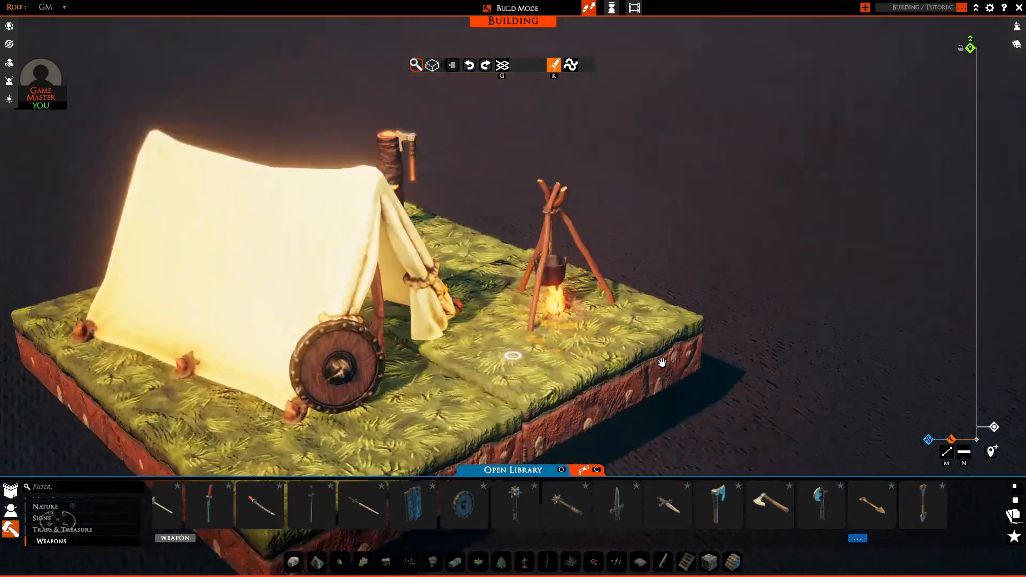
middle_drag(524, 374, 517, 410)
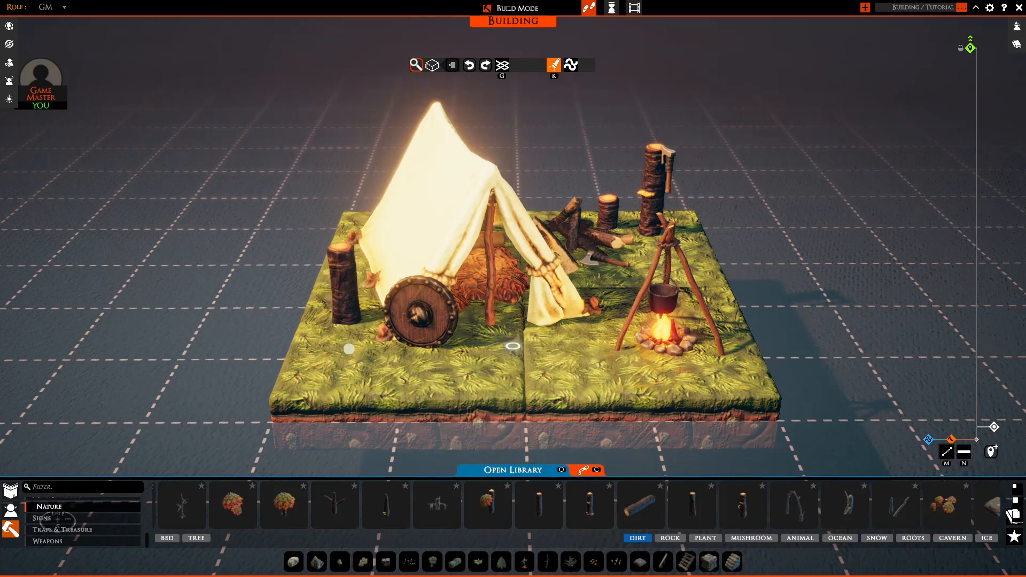
click(349, 354)
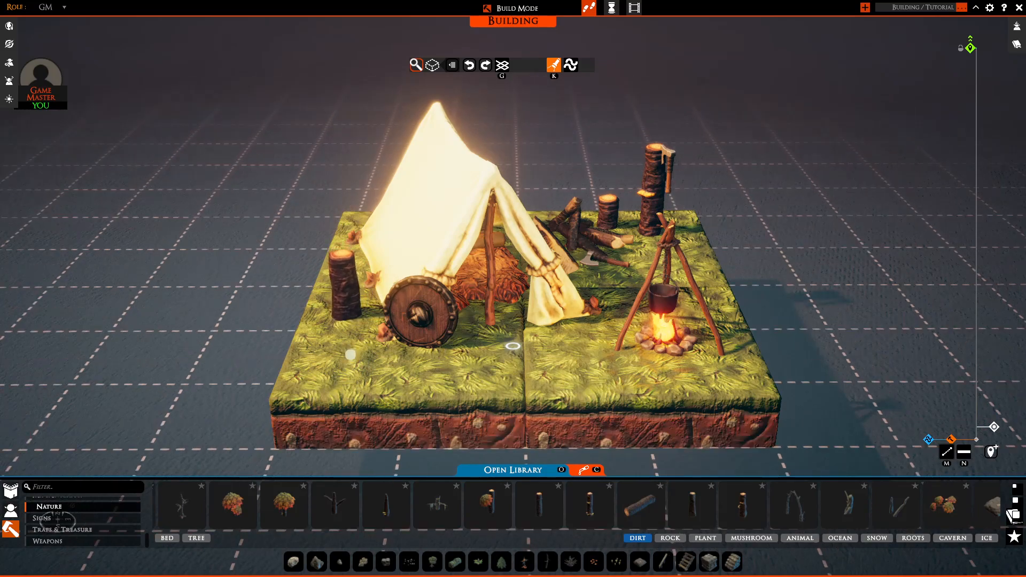
right_click(167, 355)
Place the skull pile from the Grim props beside the upright log, sunk into the ground to leave a single skull.
middle_drag(168, 355, 389, 316)
scroll(395, 319, down, 3)
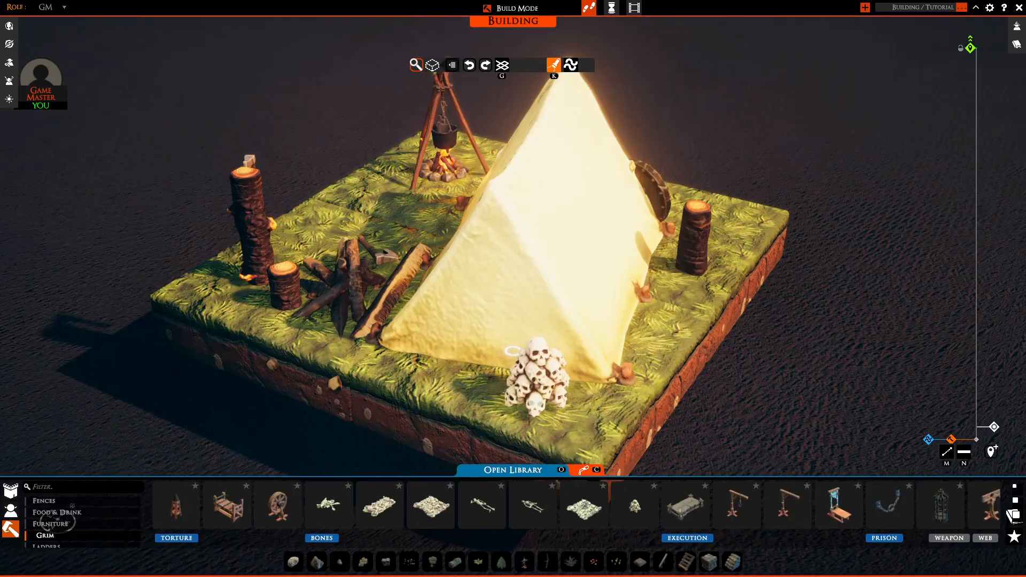
drag(535, 404, 529, 423)
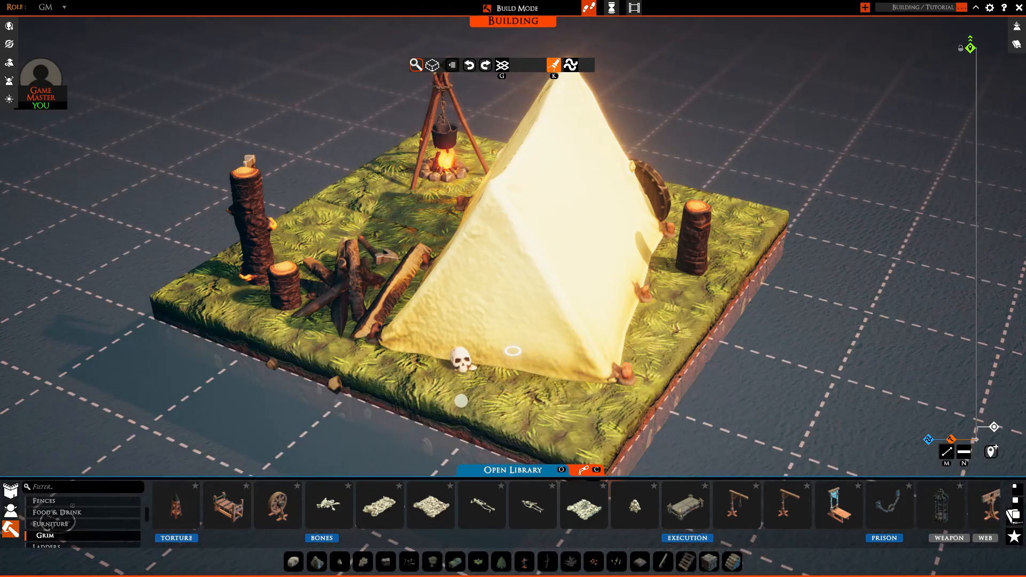
middle_drag(458, 404, 496, 407)
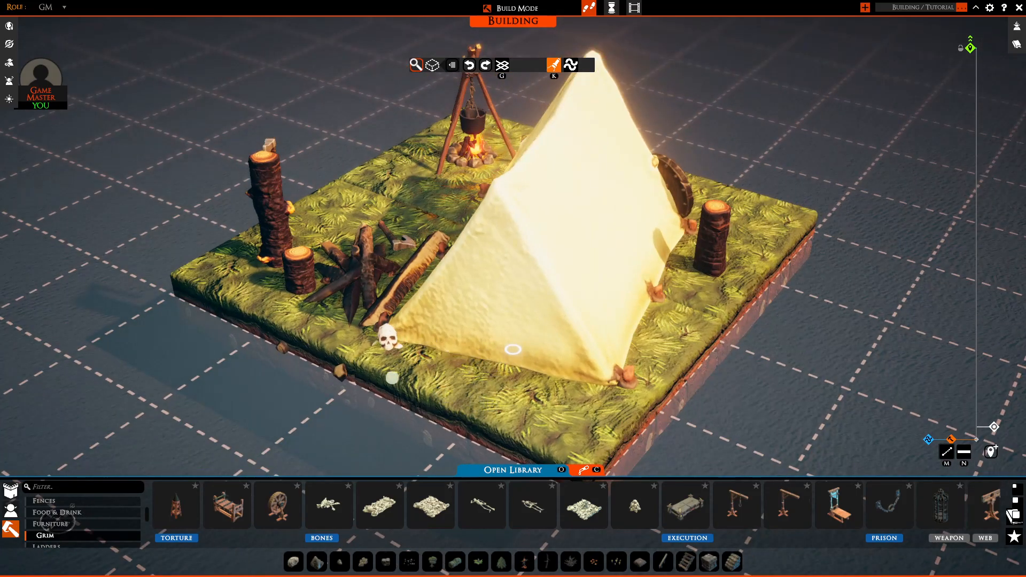
middle_drag(393, 378, 363, 377)
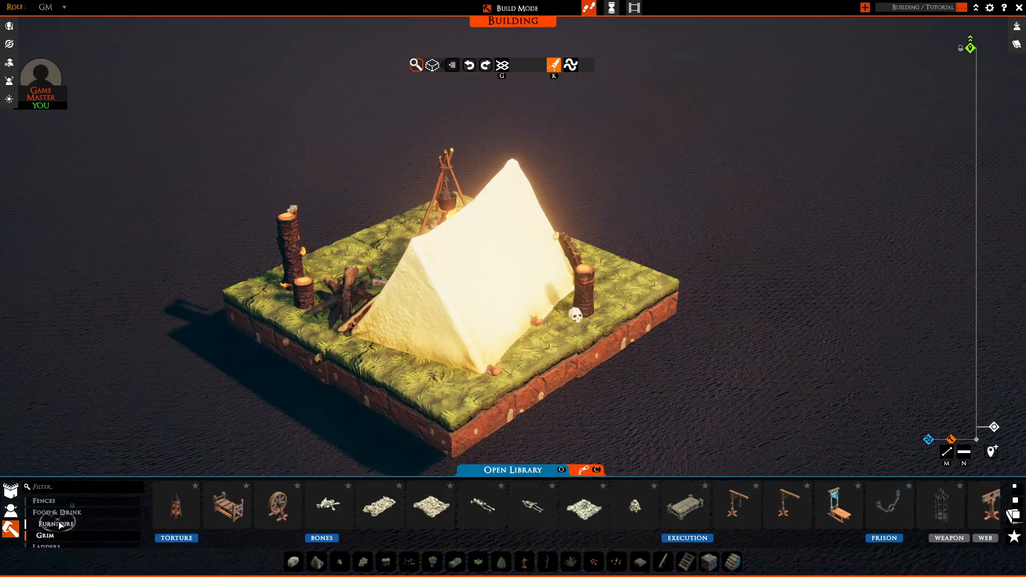
Place a small wooden bench from the Furniture props next to the cooking fire, on the side near the edge of the grass base.
click(61, 525)
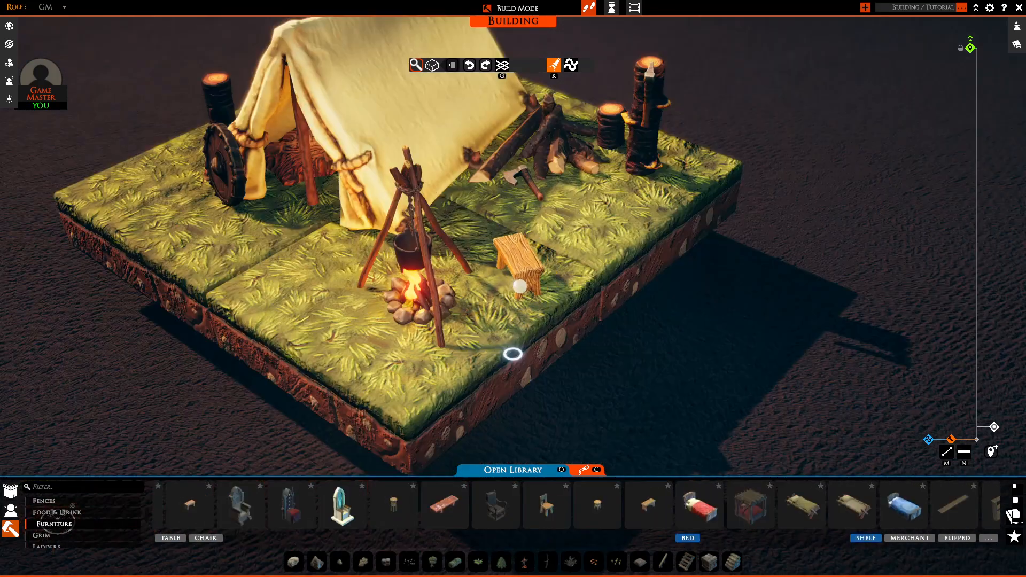
click(511, 299)
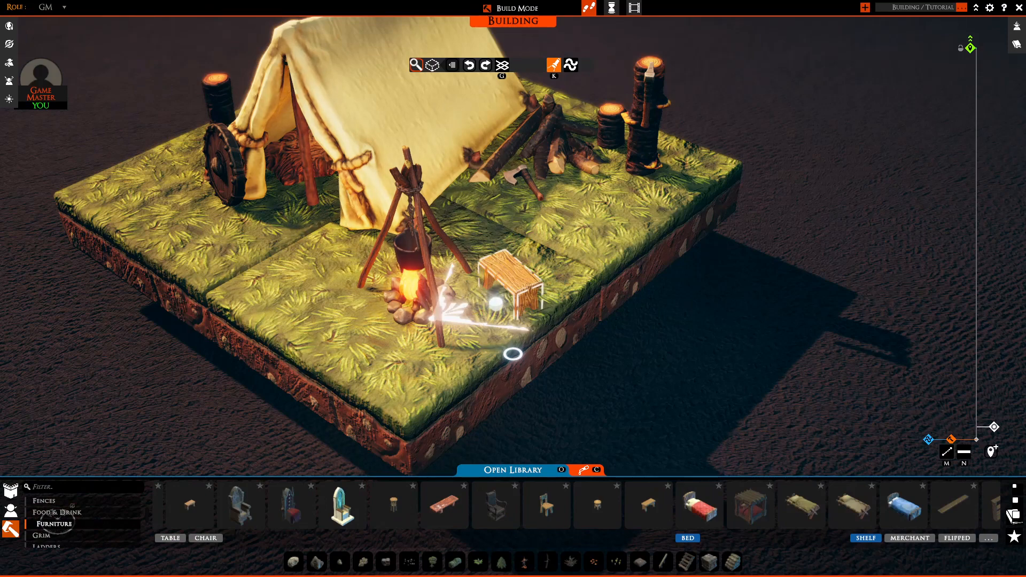
key(g)
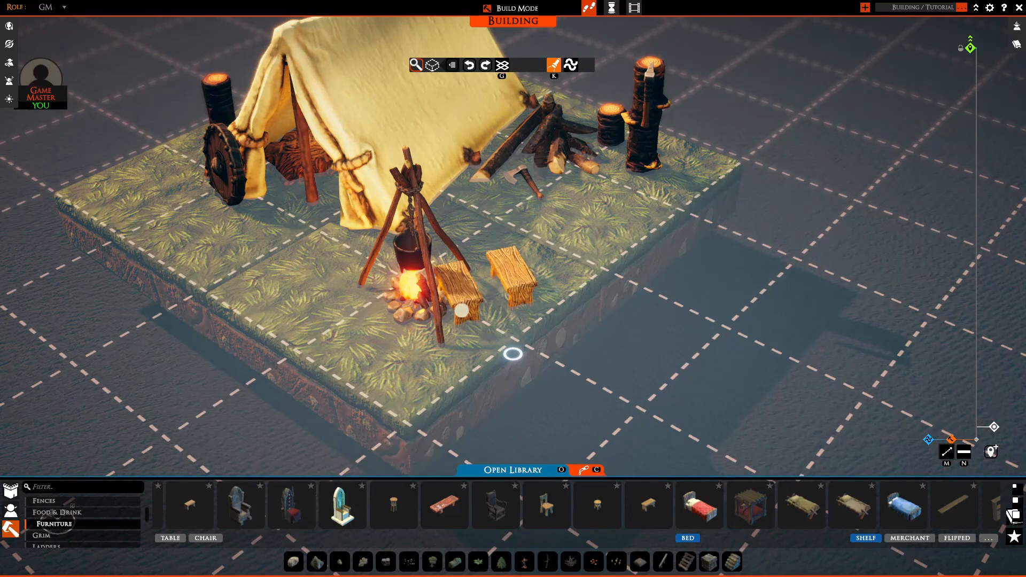
key(a)
key(g)
Place a round wooden stool by the cooking fire, near the front edge of the grass base.
click(597, 505)
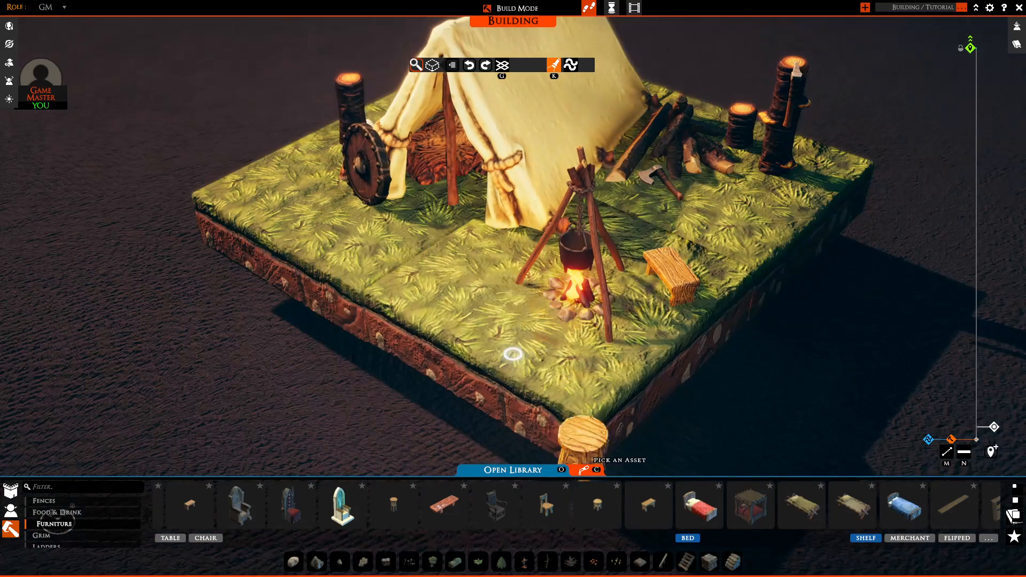
key(d)
key(e)
key(g)
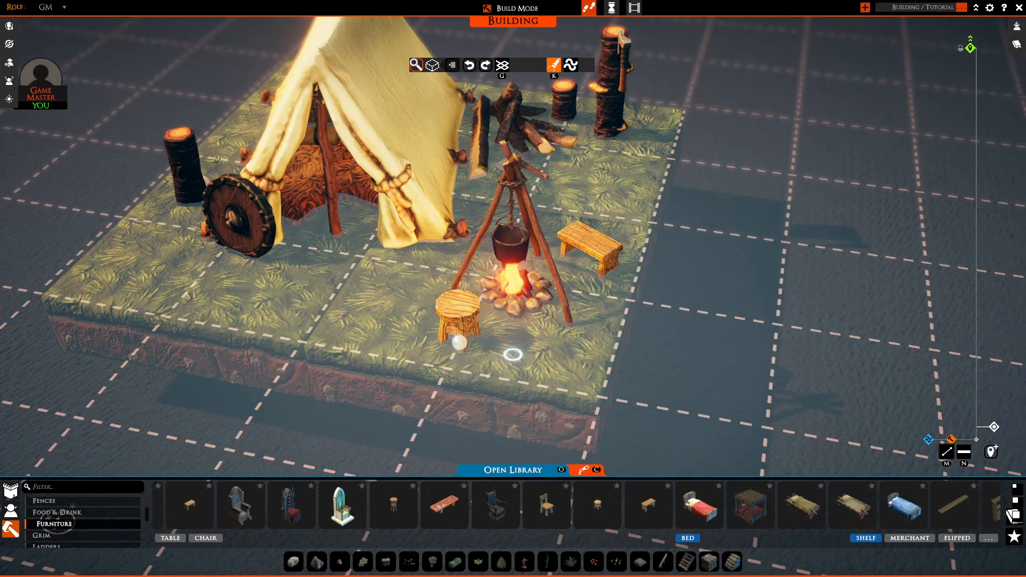
right_click(394, 361)
Browse the Containers props and place the stack of three wooden crates against the back of the tent.
scroll(394, 361, down, 3)
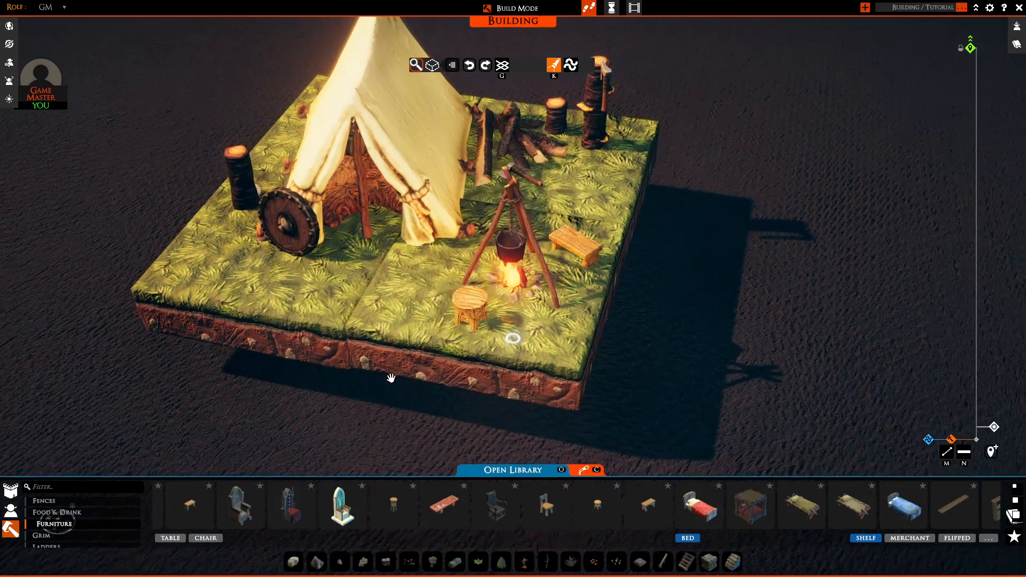
middle_drag(369, 202, 312, 98)
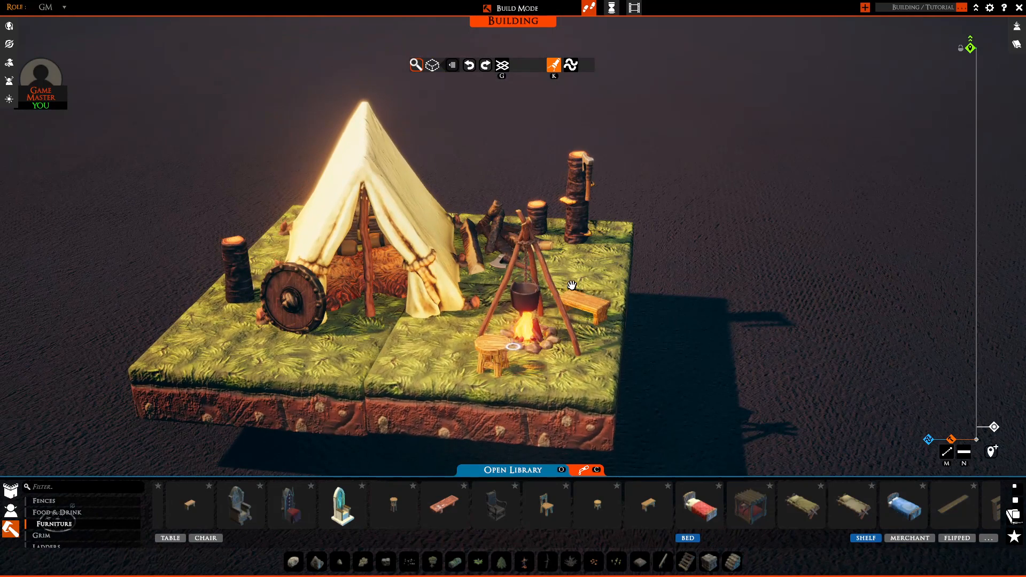
middle_drag(710, 294, 465, 274)
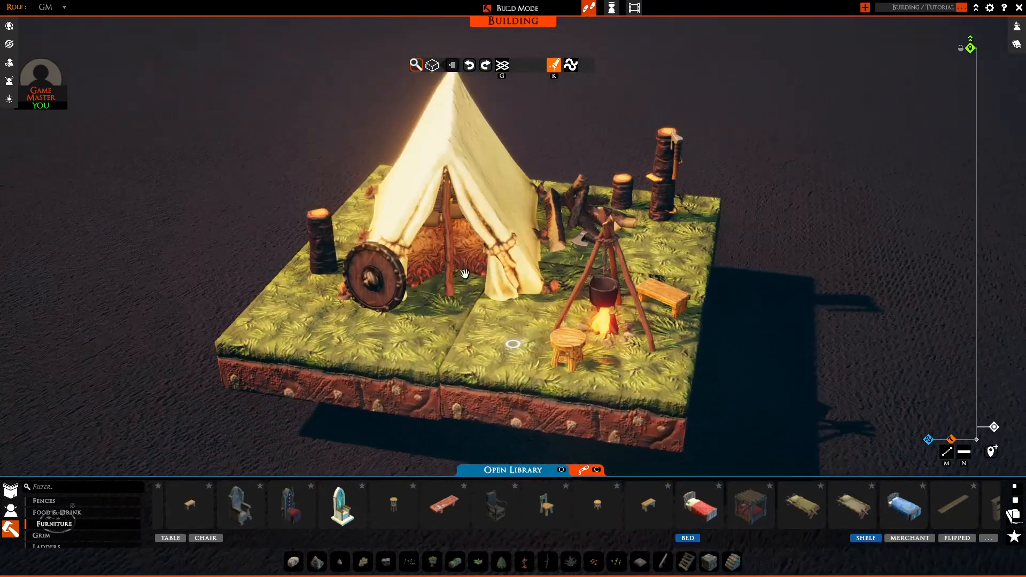
middle_drag(932, 300, 712, 375)
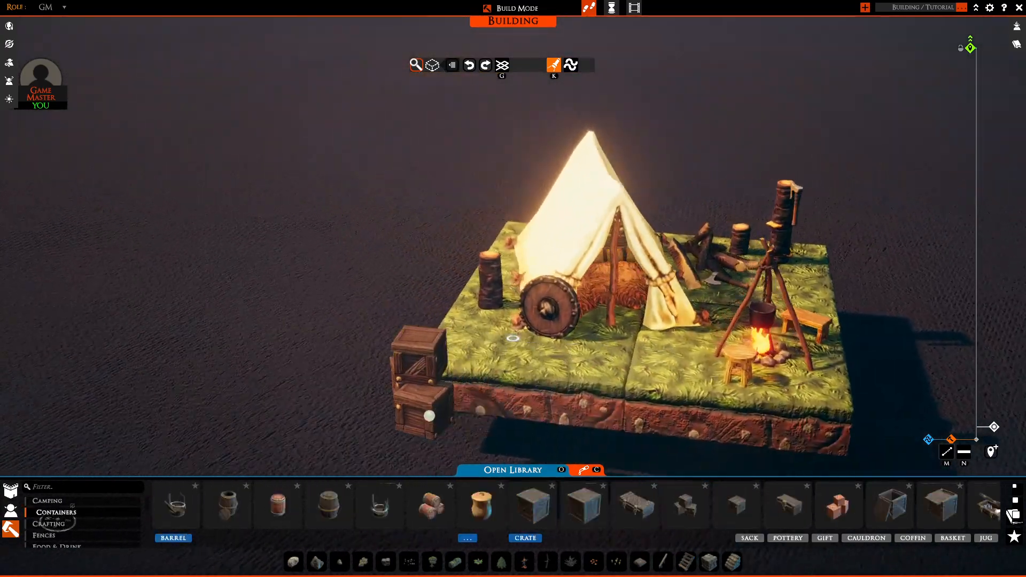
middle_drag(429, 416, 515, 402)
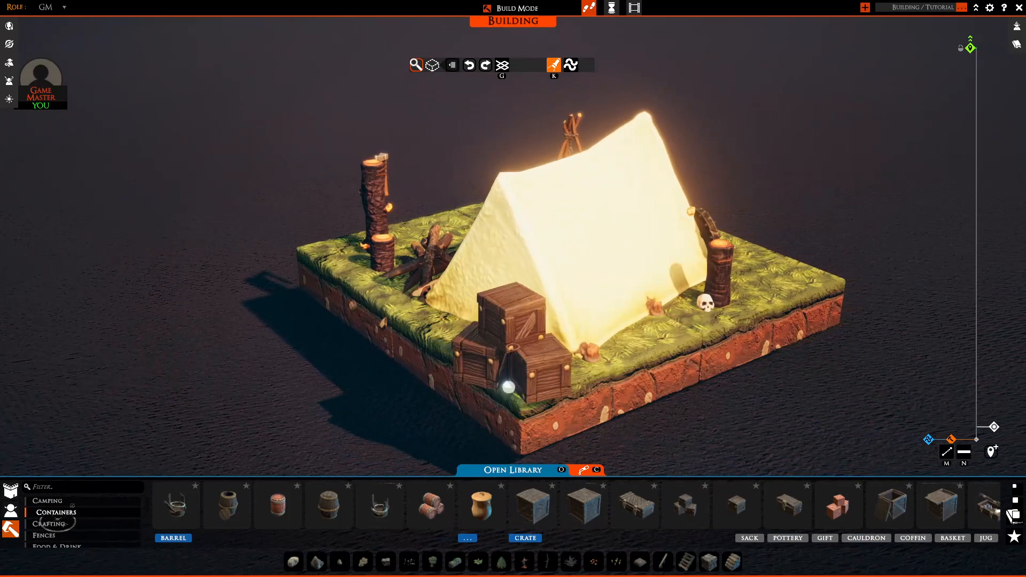
drag(521, 374, 511, 353)
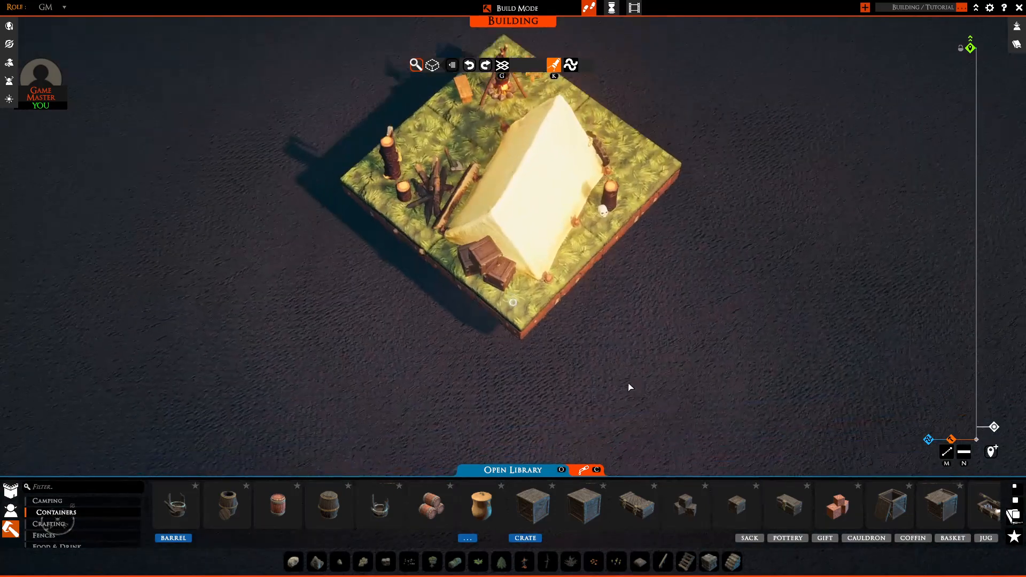
Place an open wooden crate beside the crate stack behind the tent and put a tied sack inside it.
middle_drag(630, 390, 680, 304)
scroll(681, 373, up, 3)
middle_drag(681, 373, 662, 377)
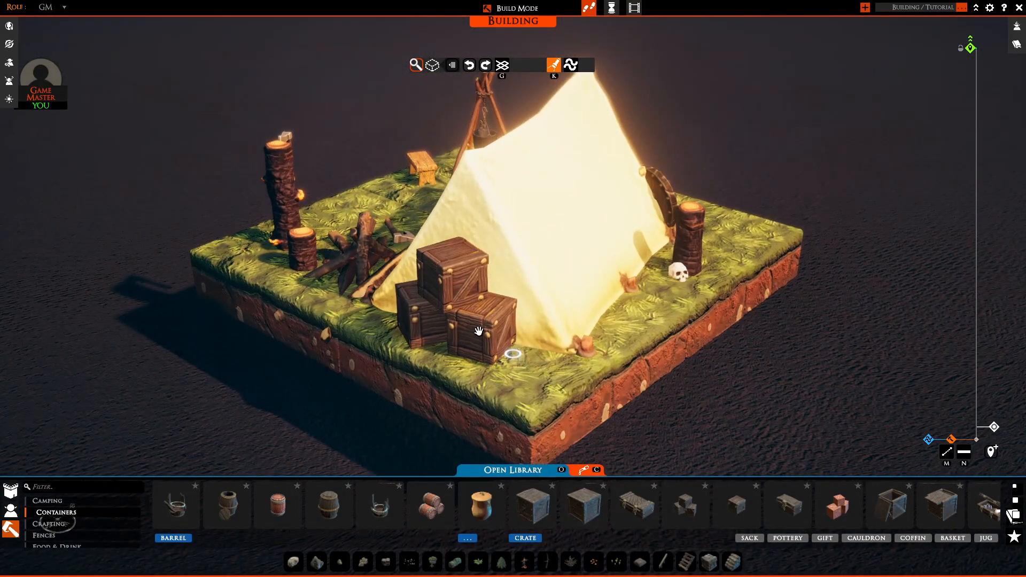
key(s)
key(d)
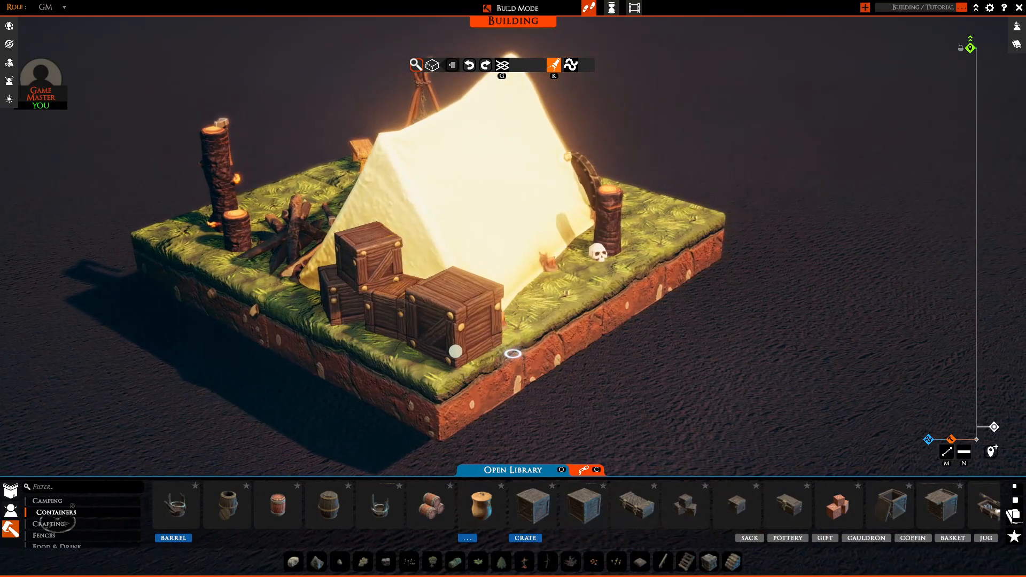
scroll(778, 516, down, 5)
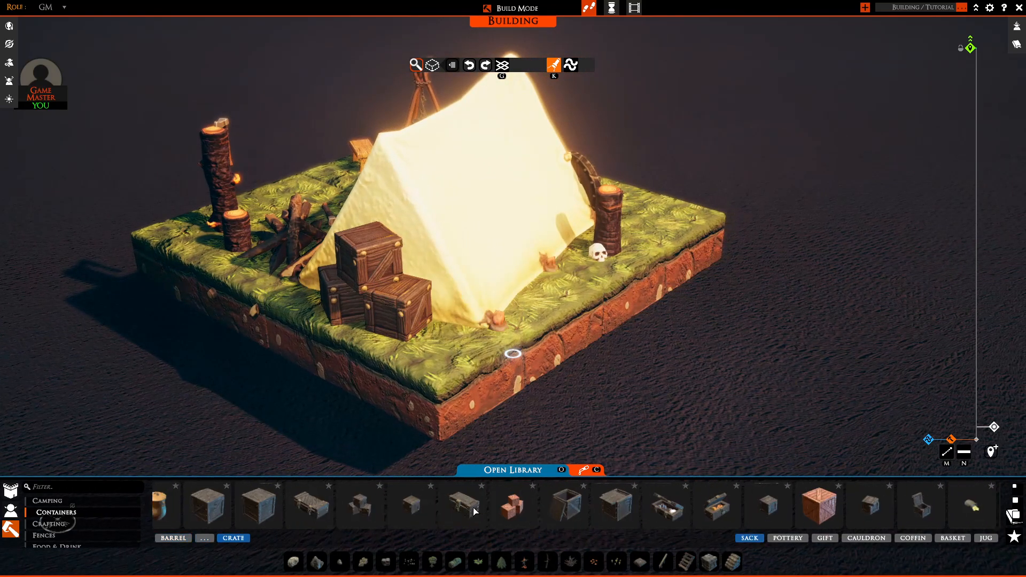
drag(779, 508, 448, 355)
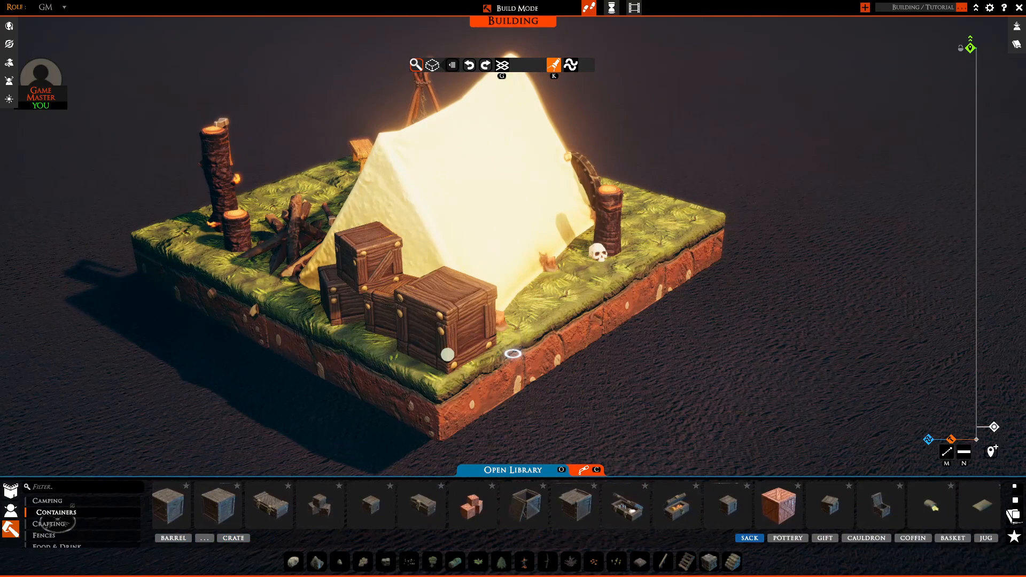
click(845, 514)
key(q)
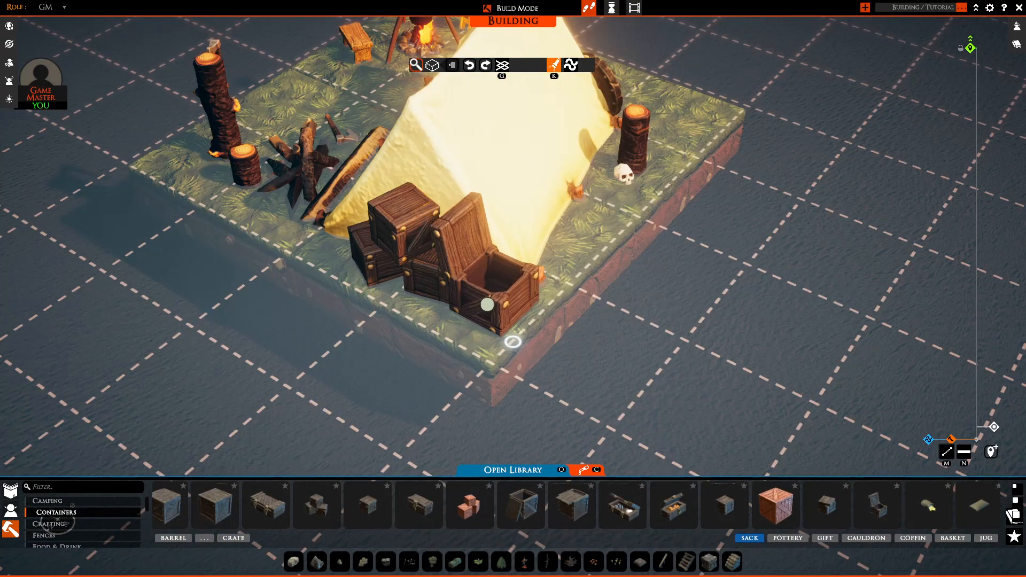
drag(483, 305, 521, 297)
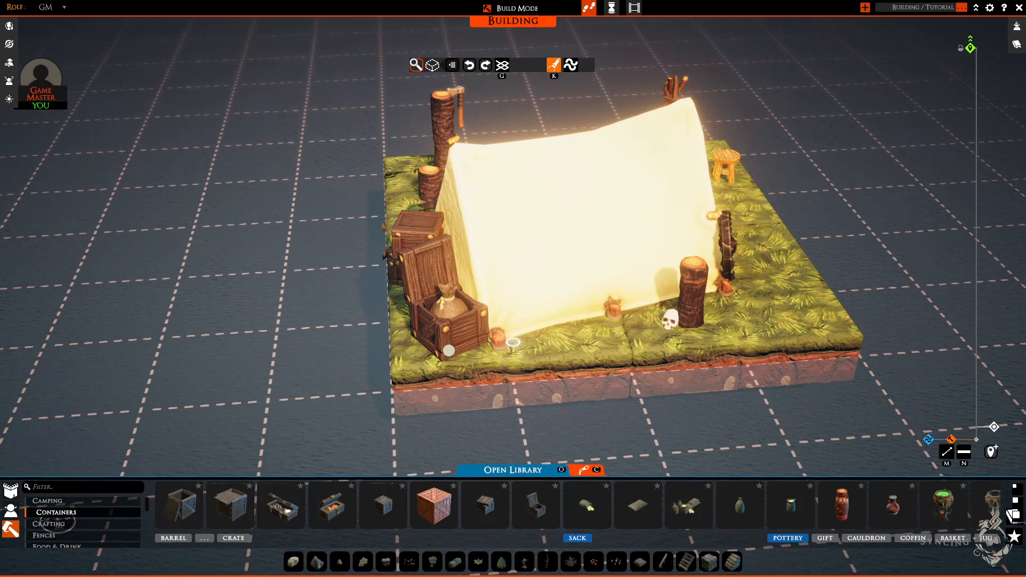
click(448, 351)
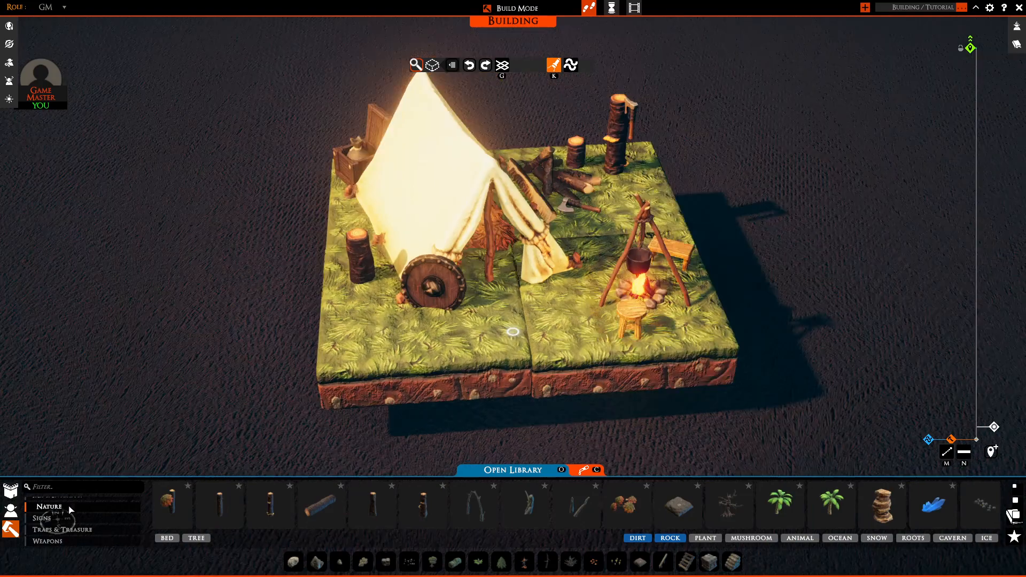
Place a leafy bush from the Nature props behind the firewood pile, against the side of the tent.
key(o)
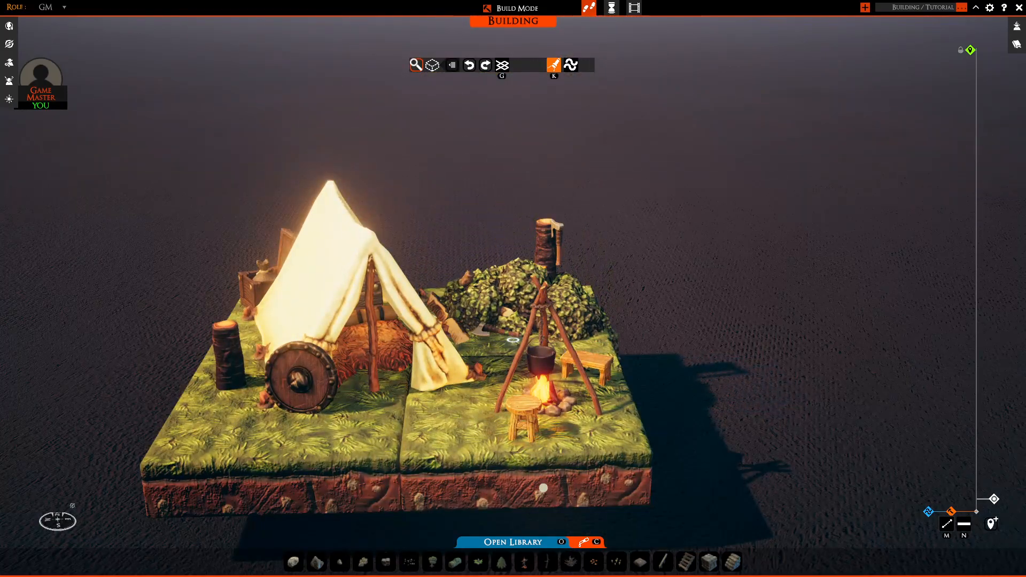
right_drag(543, 488, 504, 482)
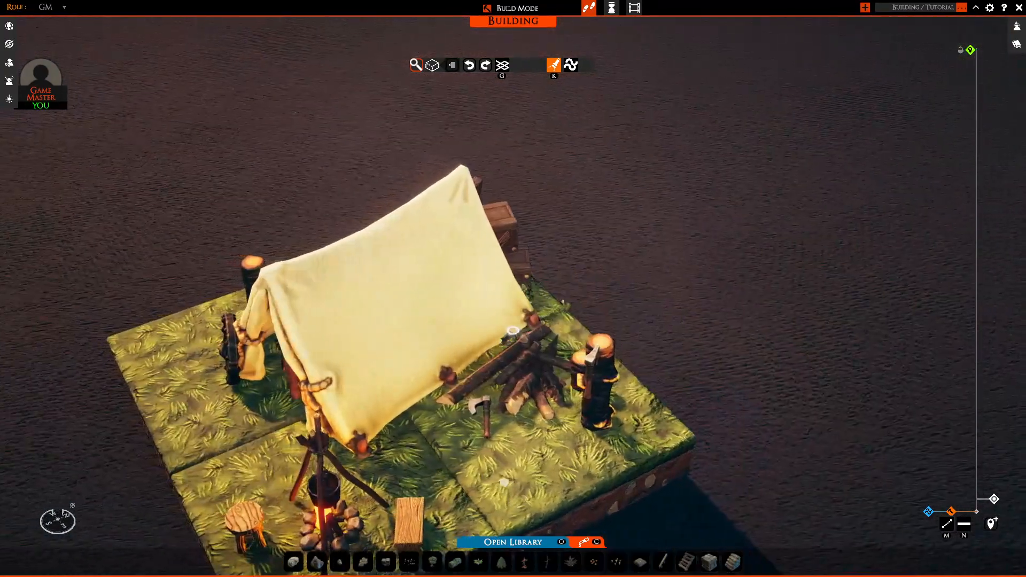
key(a)
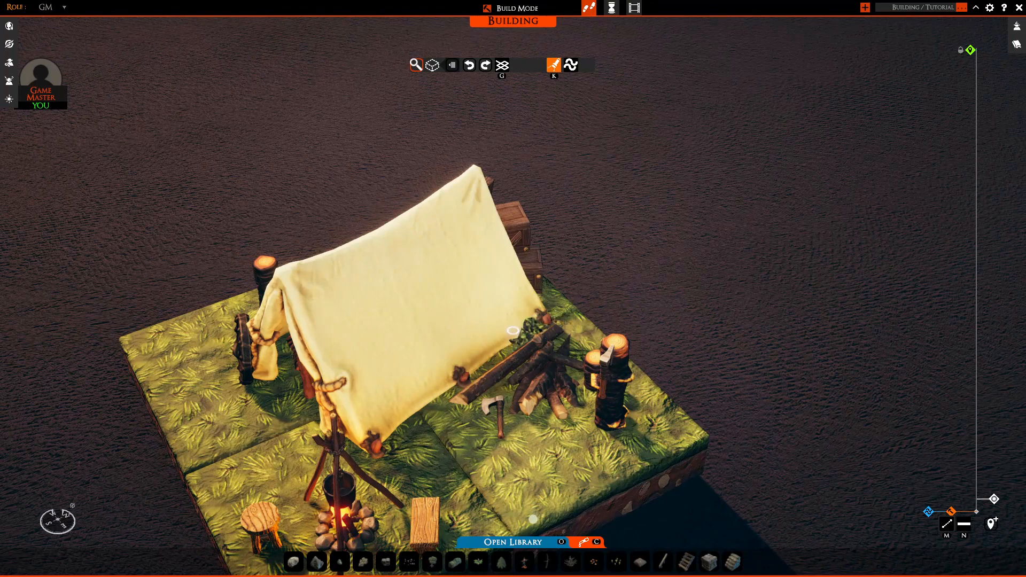
right_drag(532, 516, 499, 522)
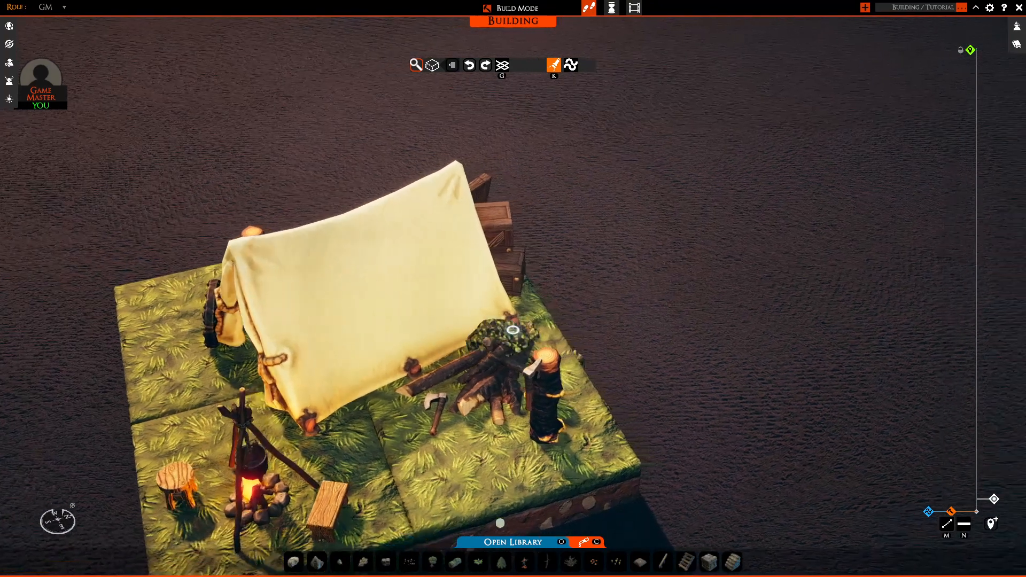
middle_drag(499, 522, 455, 493)
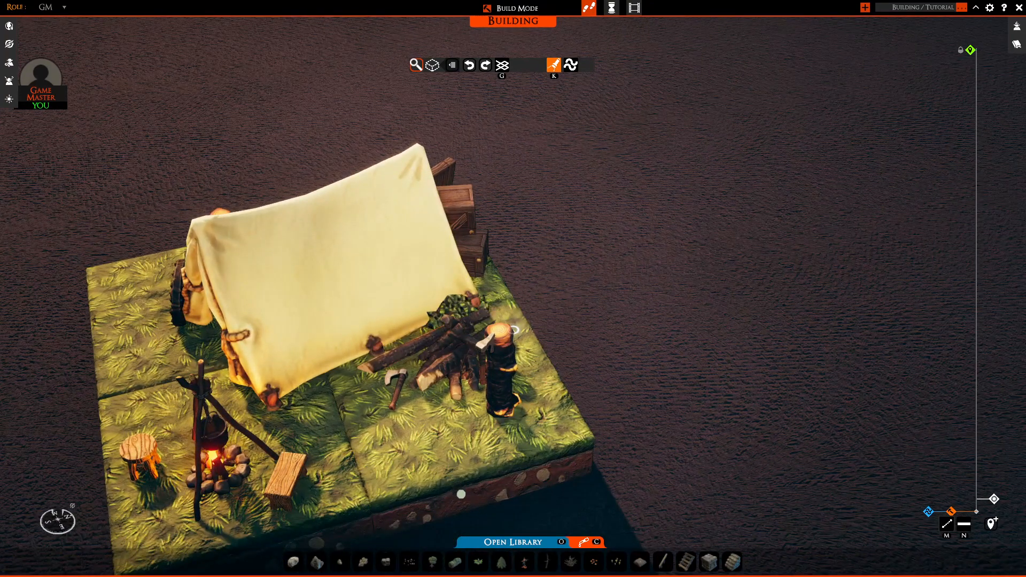
right_drag(462, 494, 515, 483)
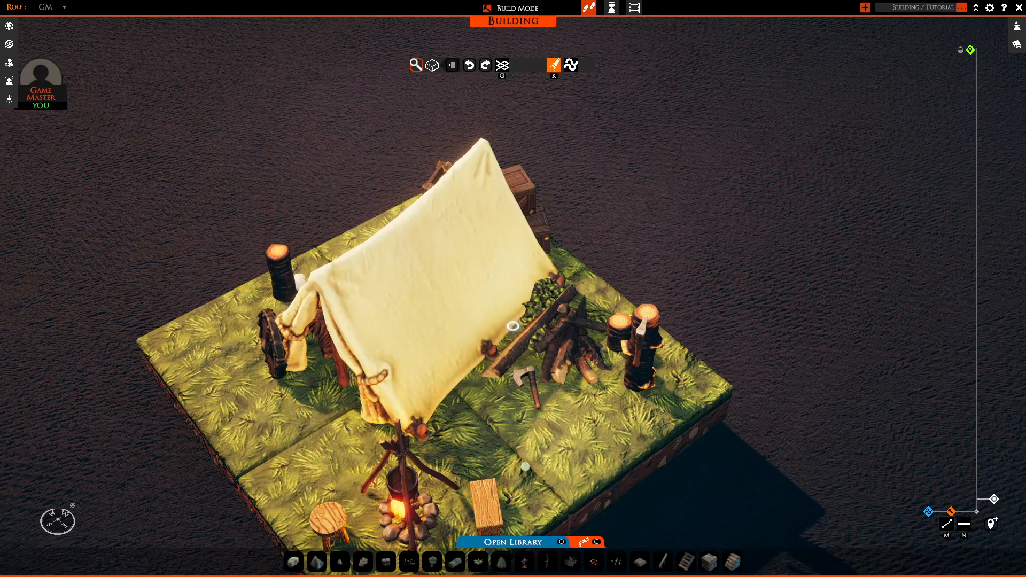
Place a mossy rock against the tent's front corner nearest the cooking fire, partly sunk into the grass.
right_drag(524, 464, 444, 377)
drag(444, 378, 550, 461)
key(Delete)
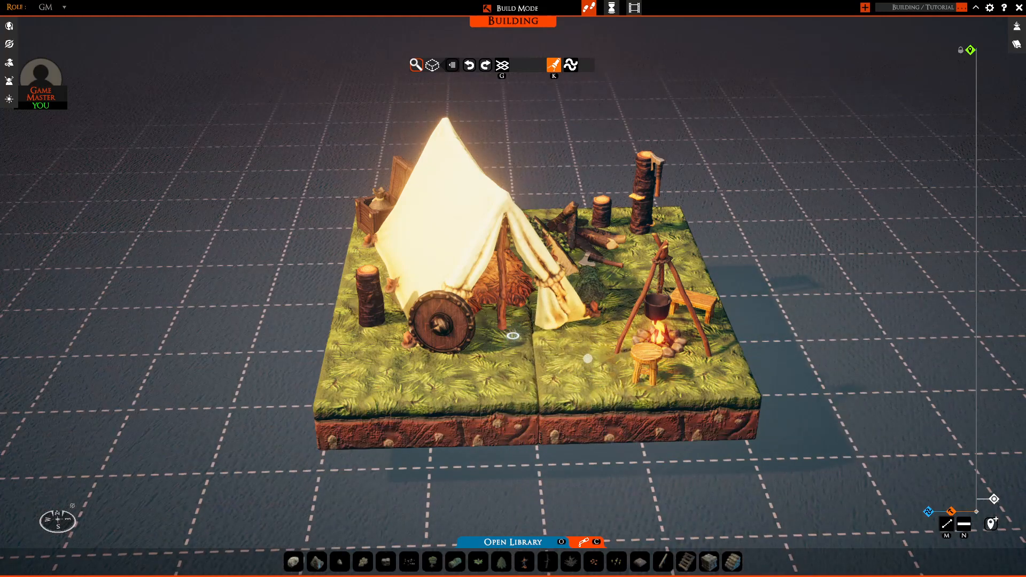
right_drag(588, 353, 397, 371)
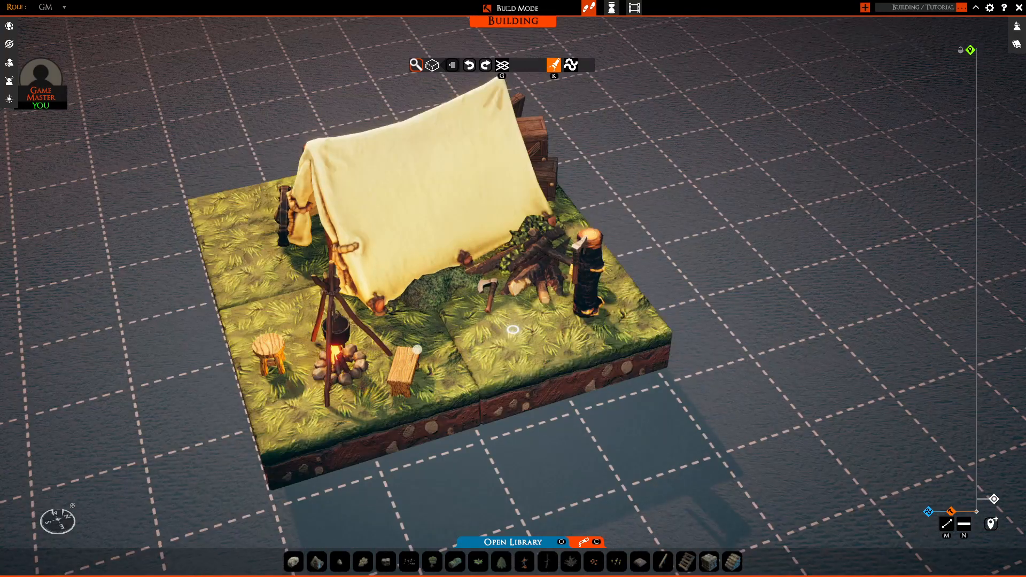
key(ctrl+z)
key(ctrl+z)
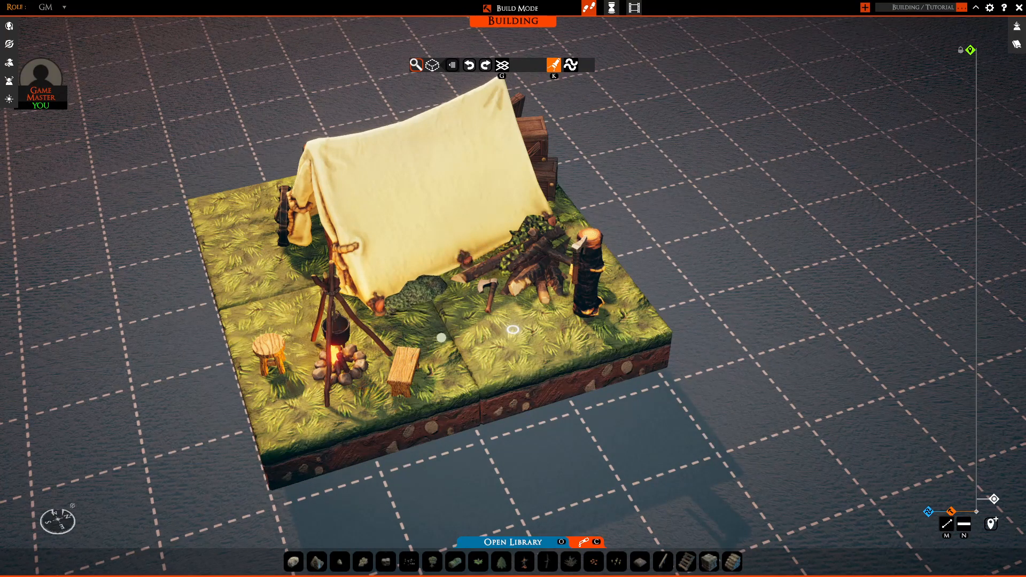
key(ctrl+y)
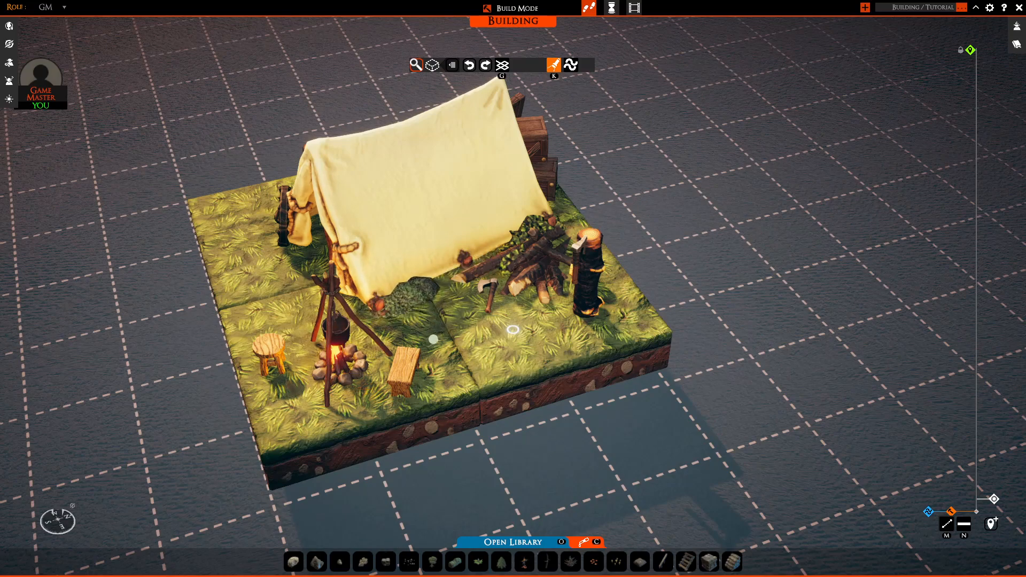
key(ctrl+y)
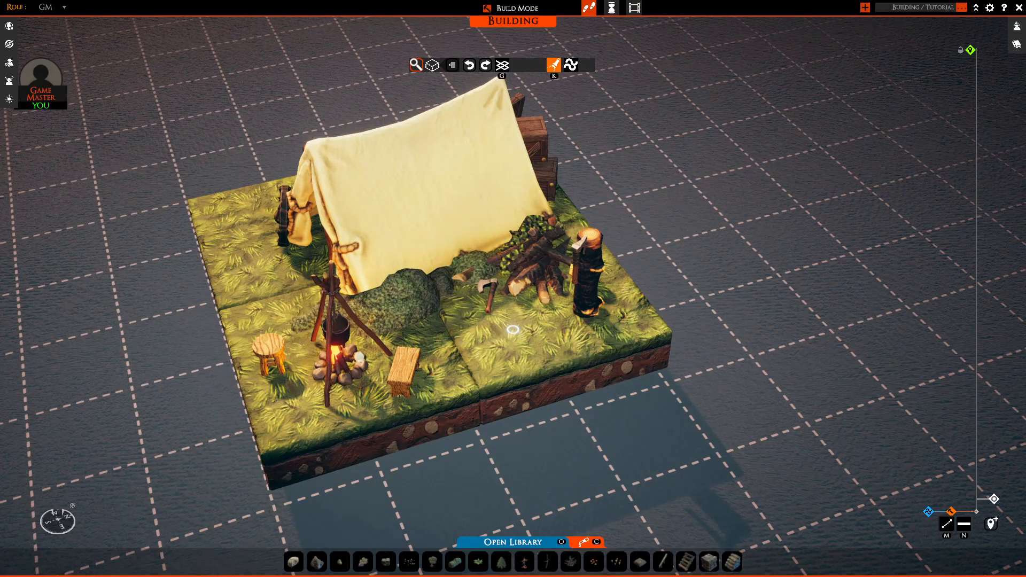
Sink a mossy rock into the grass beside the log on the shield side of the tent and place a skull next to it.
mouse_move(426, 345)
middle_down()
mouse_move(515, 332)
mouse_move(358, 344)
mouse_move(430, 364)
middle_up()
key(ctrl+z)
key(ctrl+y)
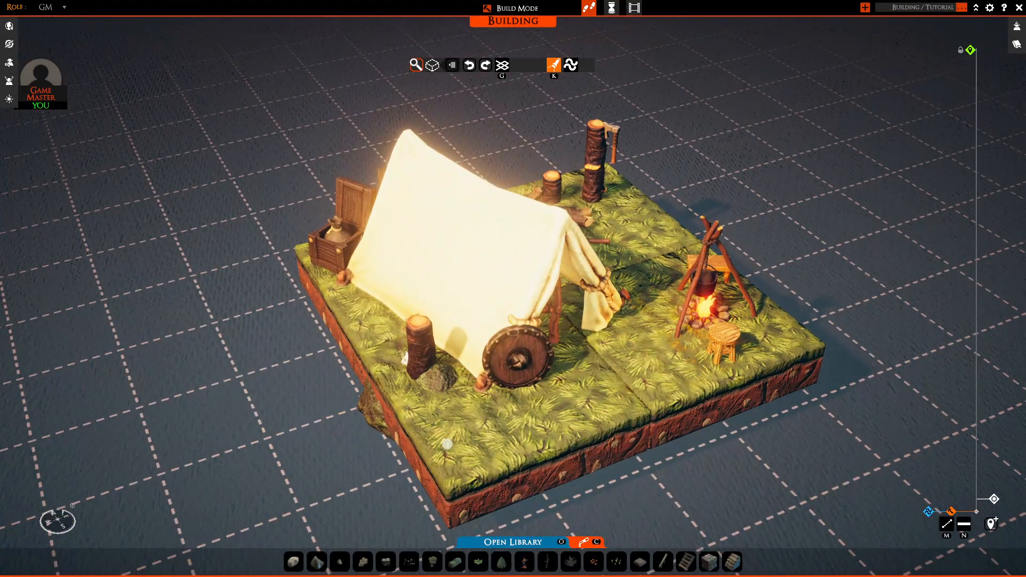
key(ctrl+z)
middle_drag(449, 444, 513, 340)
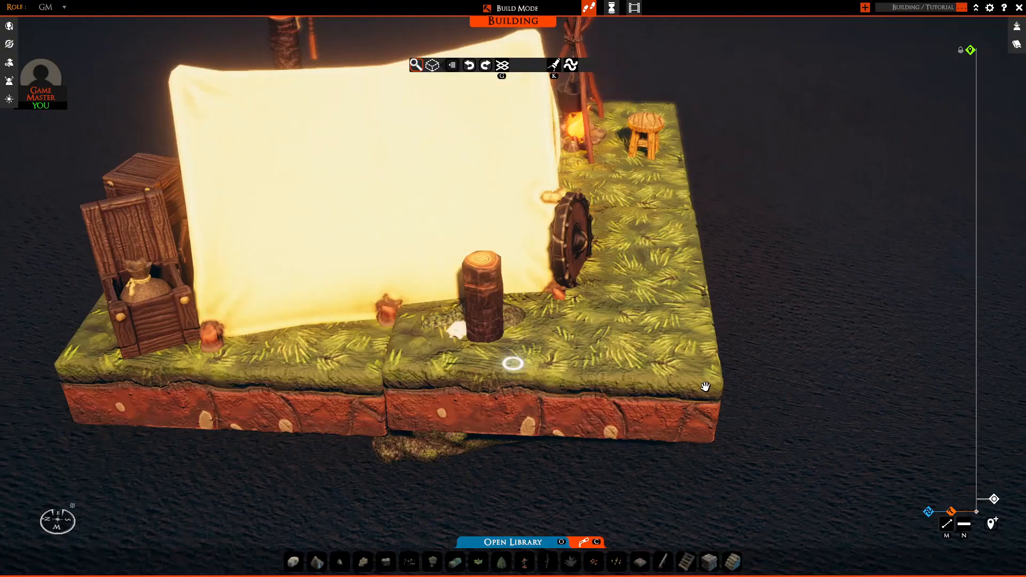
middle_drag(700, 389, 785, 329)
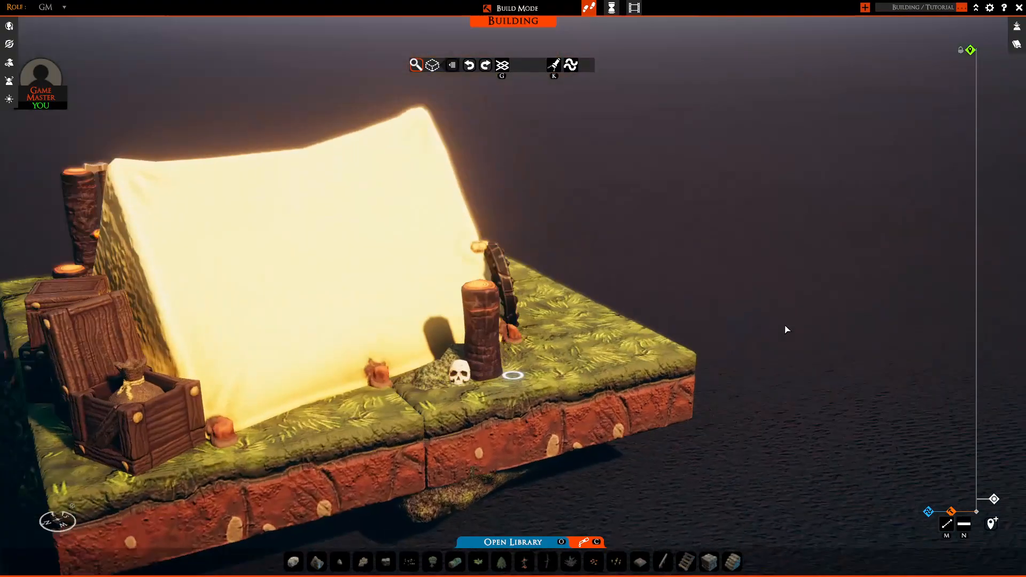
key(k)
key(k)
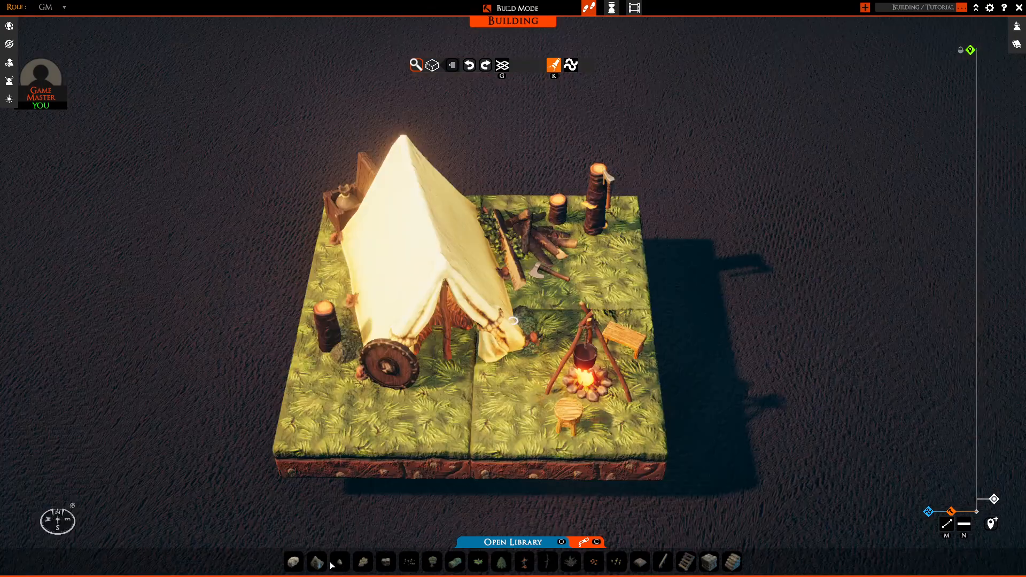
middle_drag(463, 394, 522, 396)
click(316, 568)
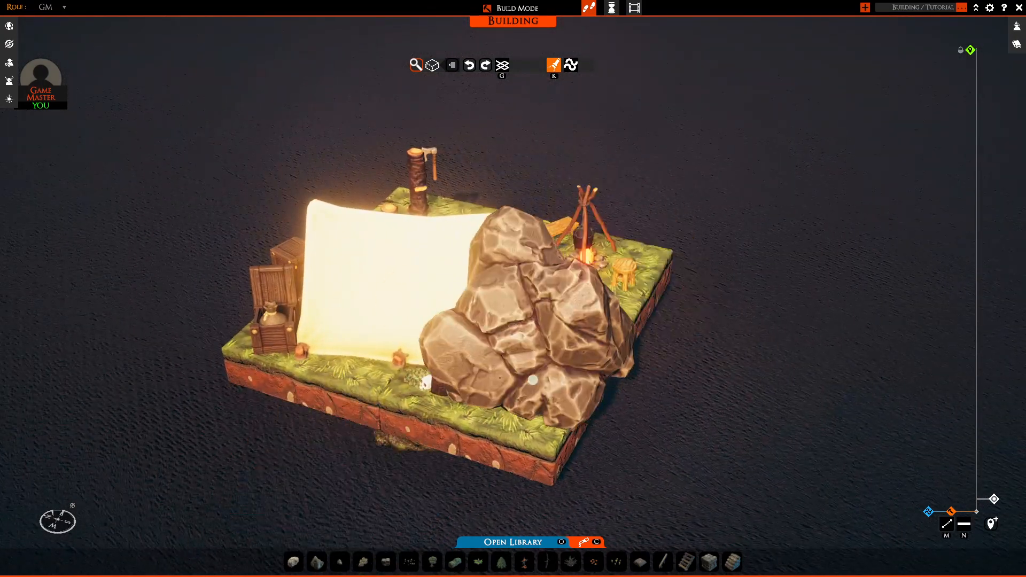
right_click(469, 358)
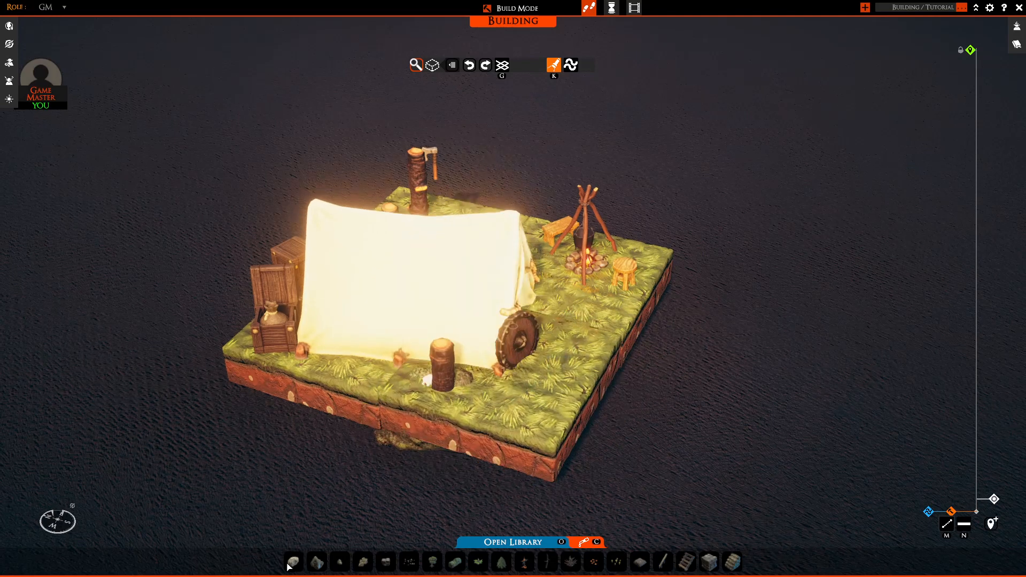
click(311, 565)
right_click(463, 293)
click(313, 567)
right_click(458, 262)
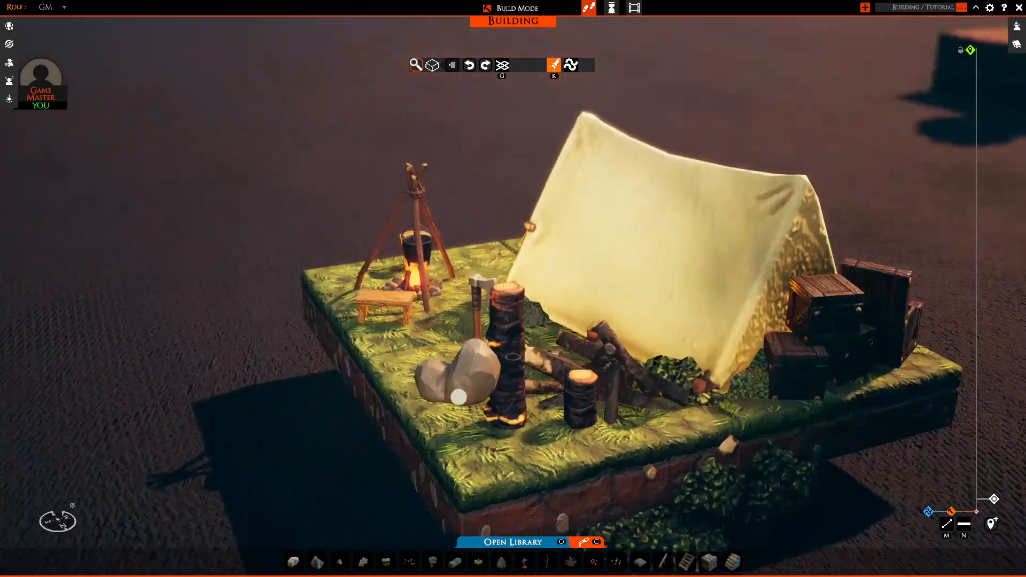
Place small rocks around the base of the tall log holding the axe, partly sunk into the grass.
key(s)
key(g)
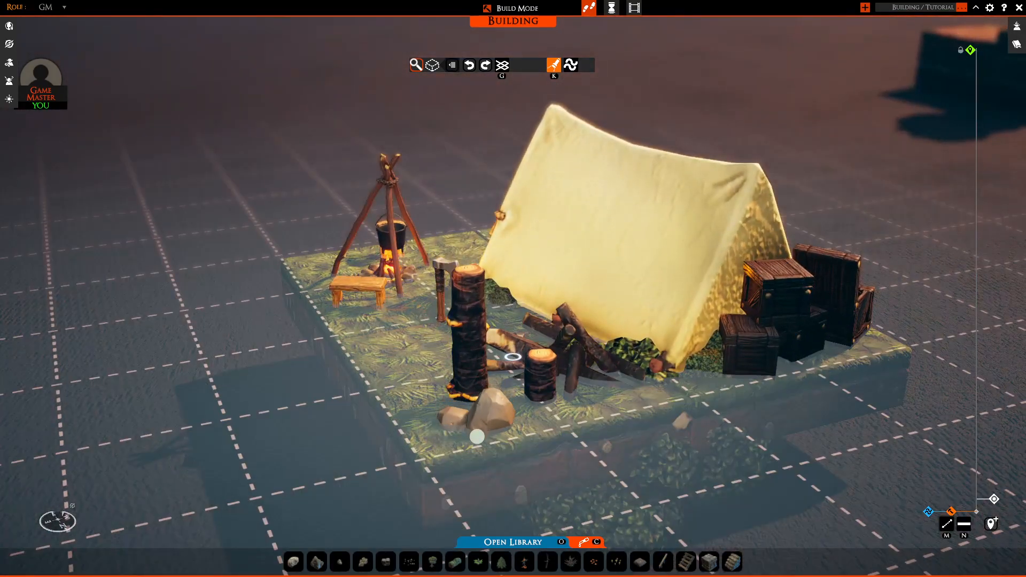
drag(478, 437, 477, 446)
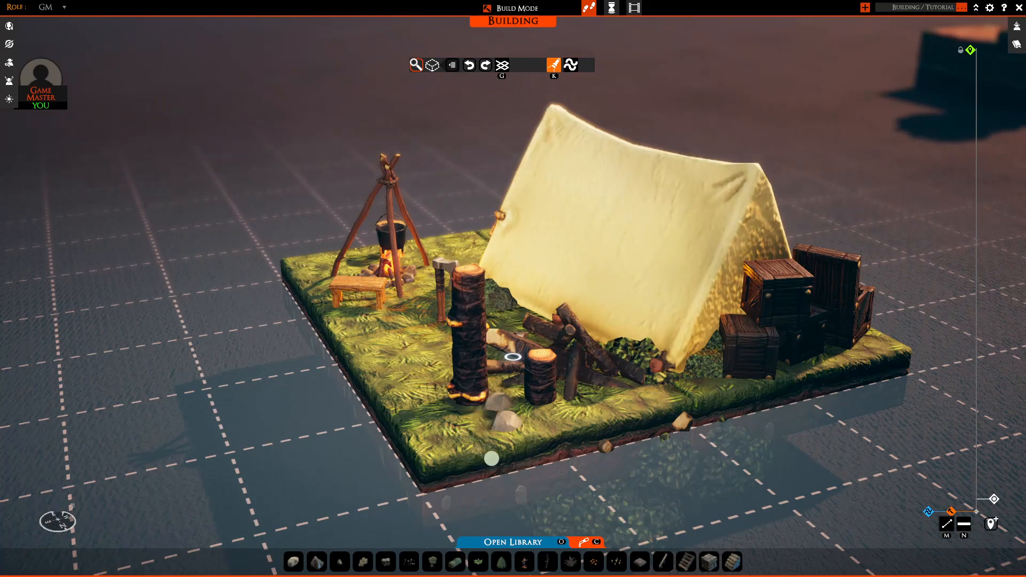
middle_drag(377, 427, 679, 480)
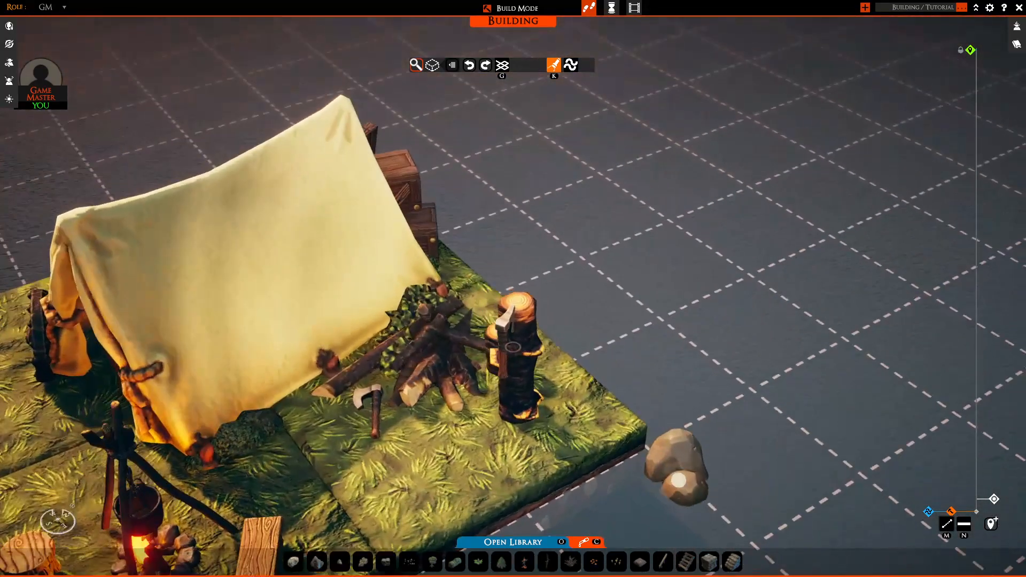
key(a)
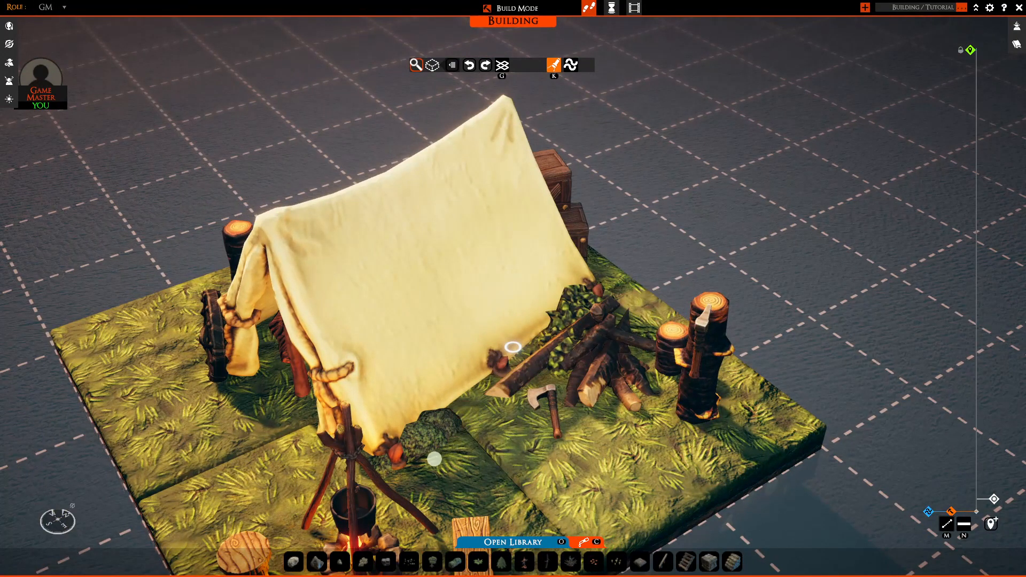
middle_drag(519, 445, 614, 421)
key(s)
middle_drag(733, 449, 572, 504)
key(d)
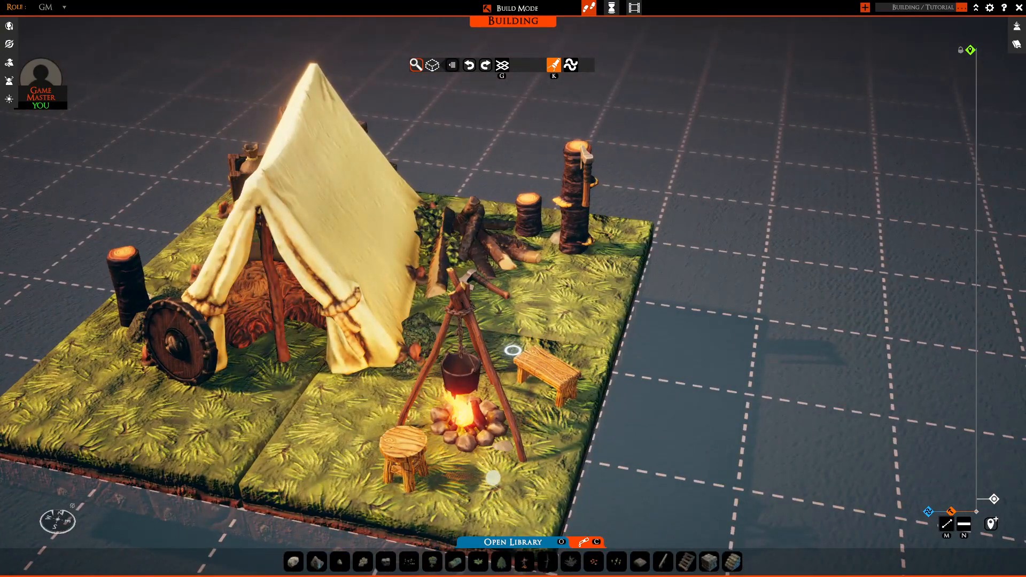
Place a bare dead tree directly behind the firewood pile, near the edge of the grass base.
key(s)
middle_drag(493, 478, 450, 384)
key(a)
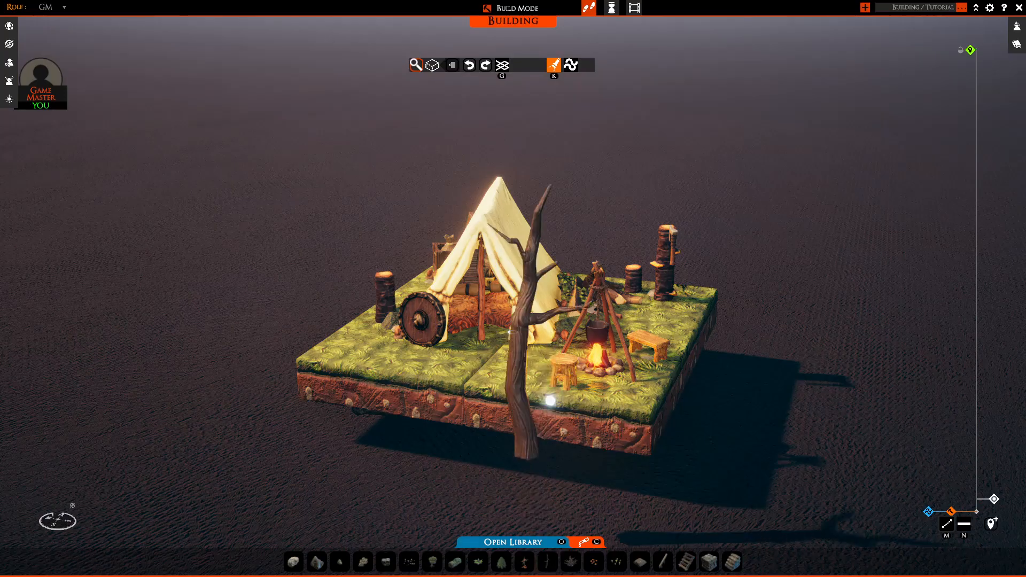
middle_drag(545, 390, 558, 451)
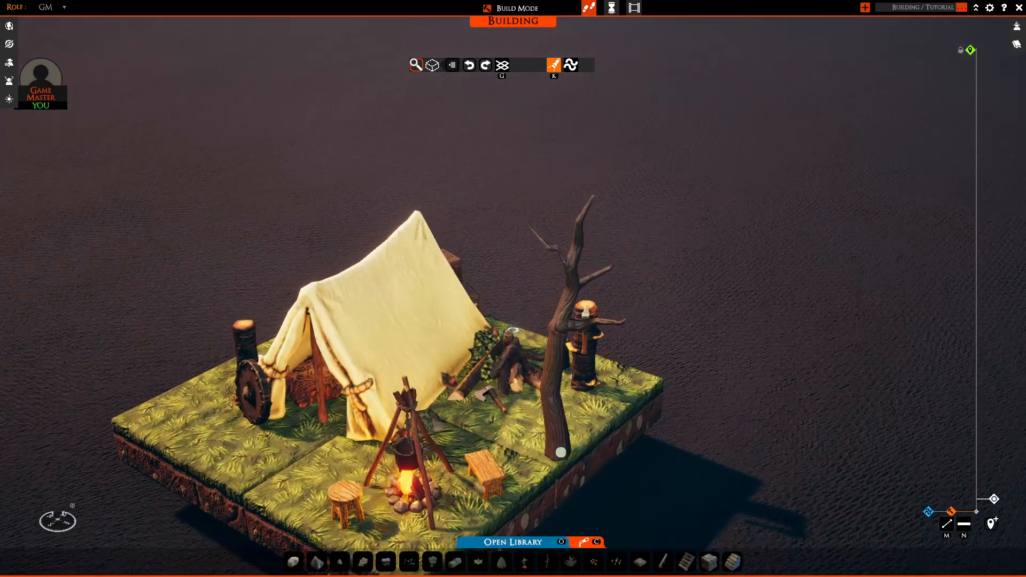
middle_drag(492, 419, 586, 426)
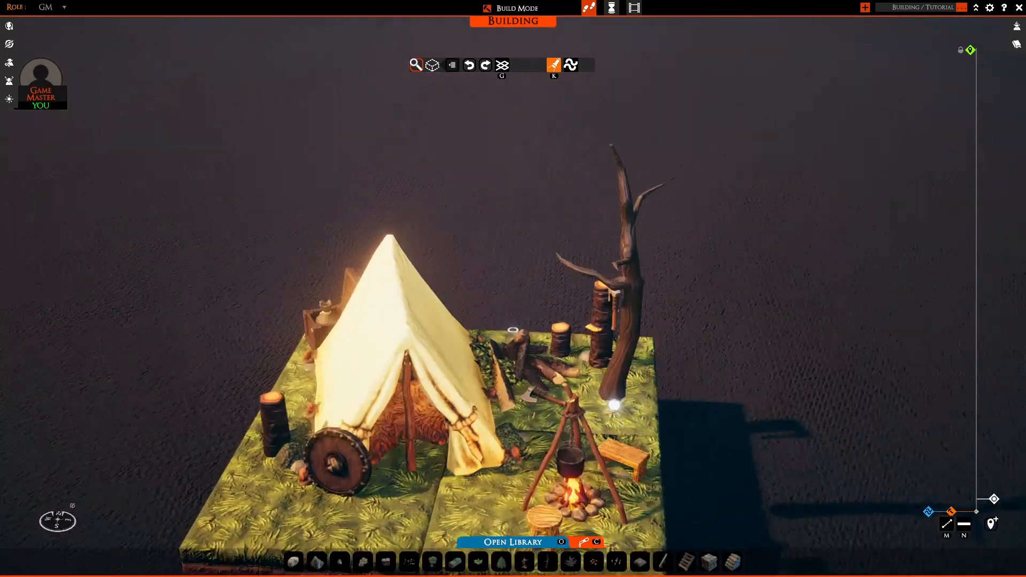
middle_drag(645, 456, 584, 457)
key(g)
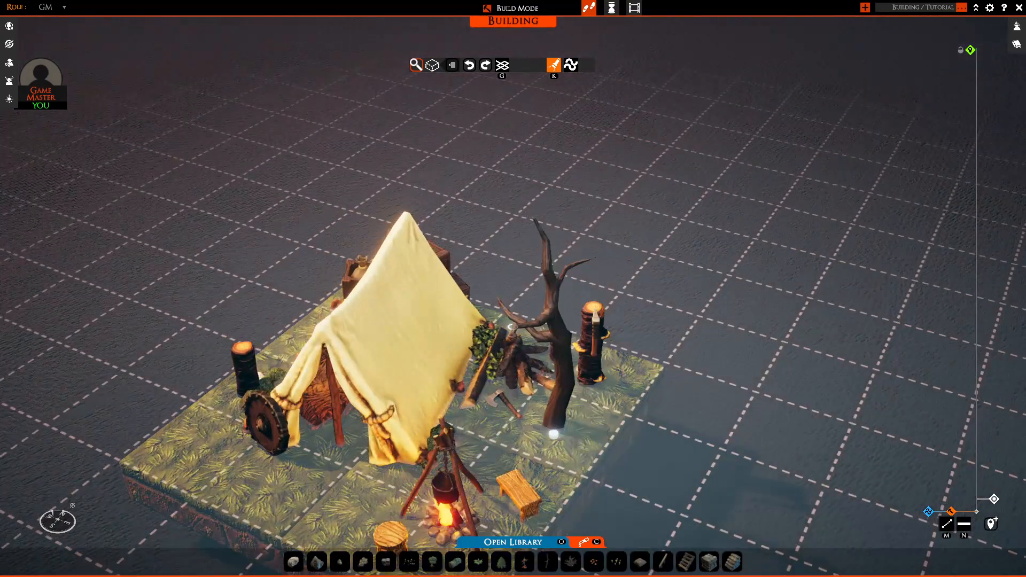
middle_drag(546, 359, 628, 382)
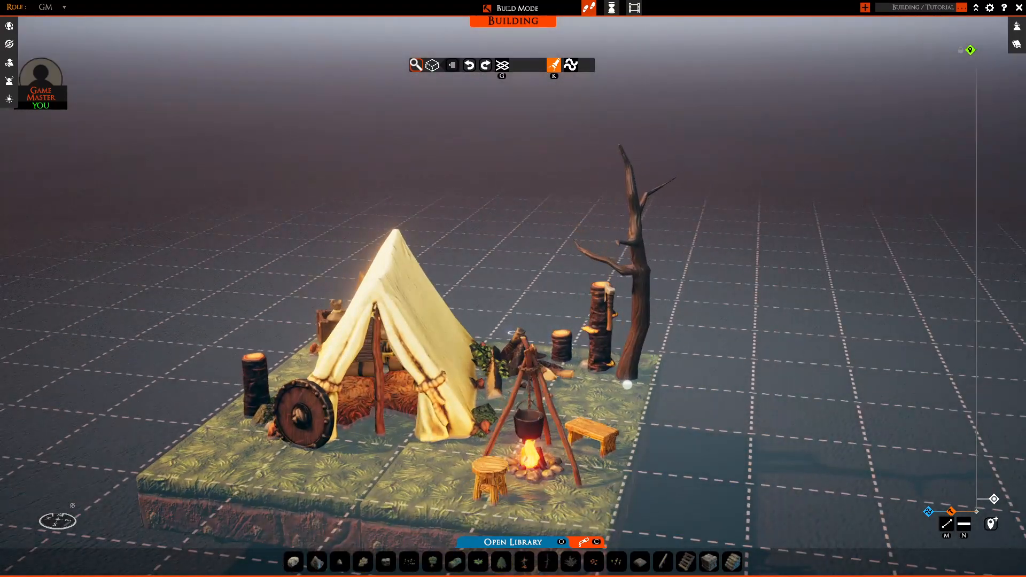
middle_drag(539, 368, 470, 371)
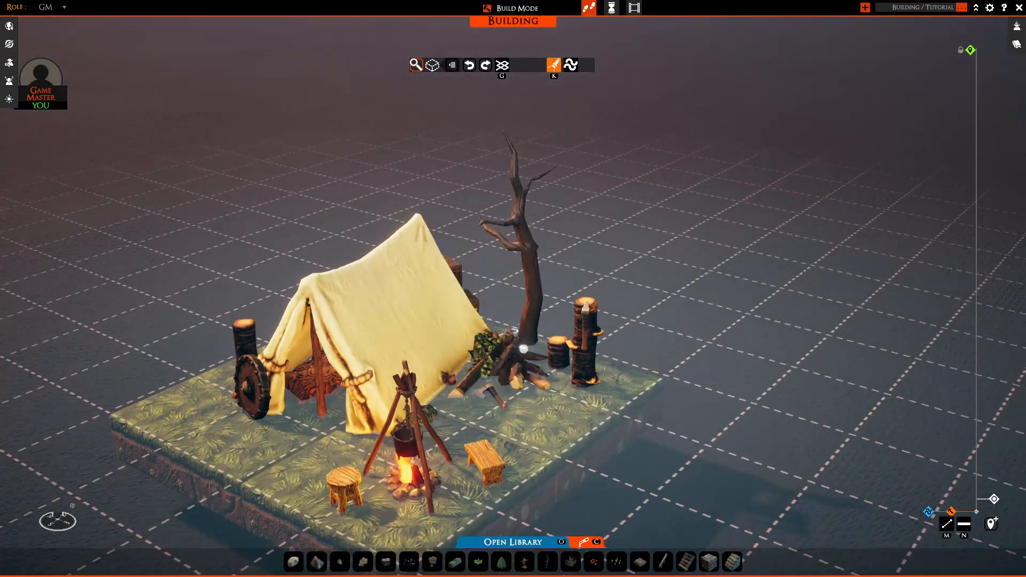
middle_drag(523, 348, 536, 268)
key(d)
scroll(536, 268, up, 3)
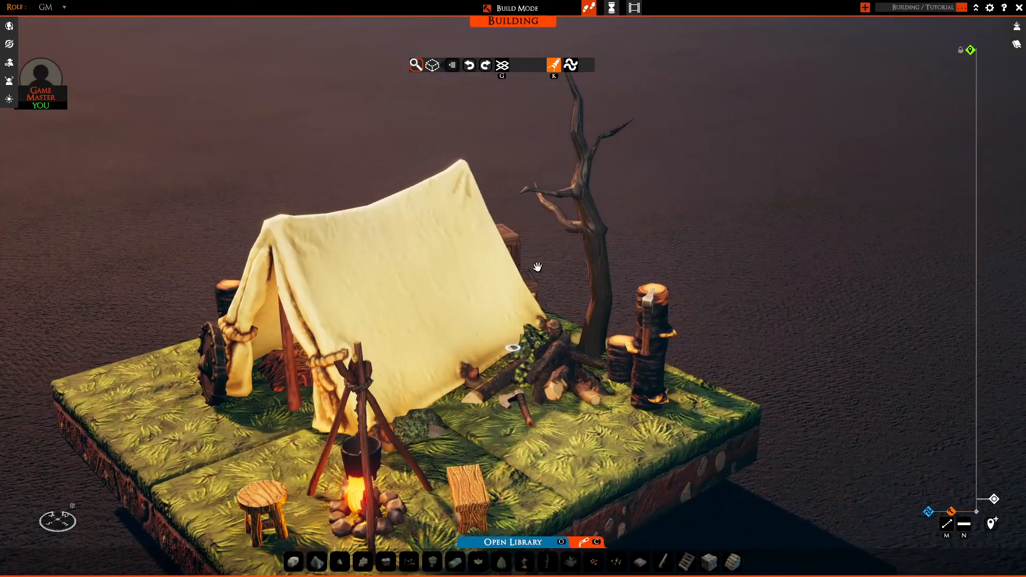
Rotate the dead tree behind the firewood so its longest branch points away from the tent.
middle_drag(589, 202, 451, 258)
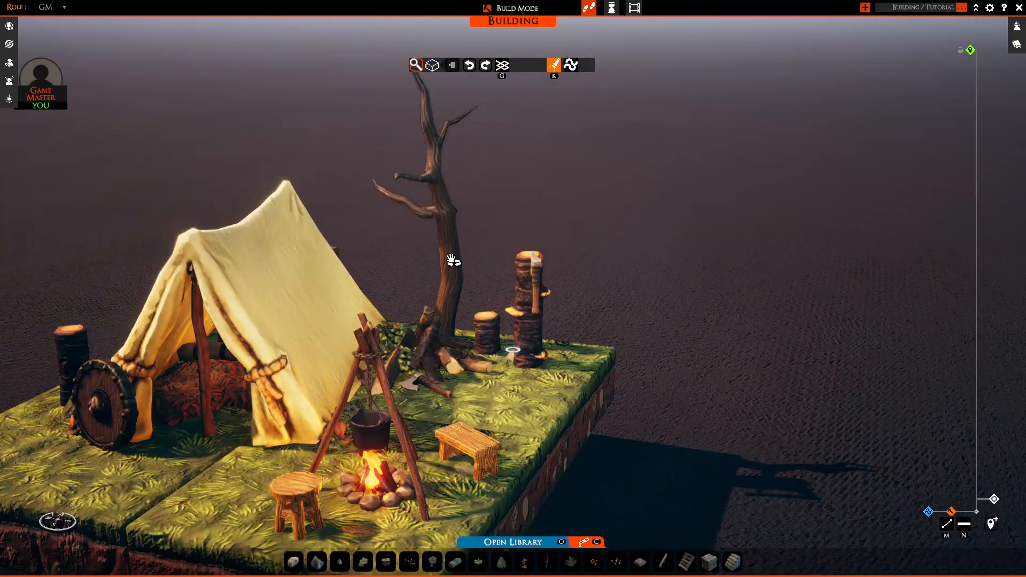
right_drag(453, 260, 486, 260)
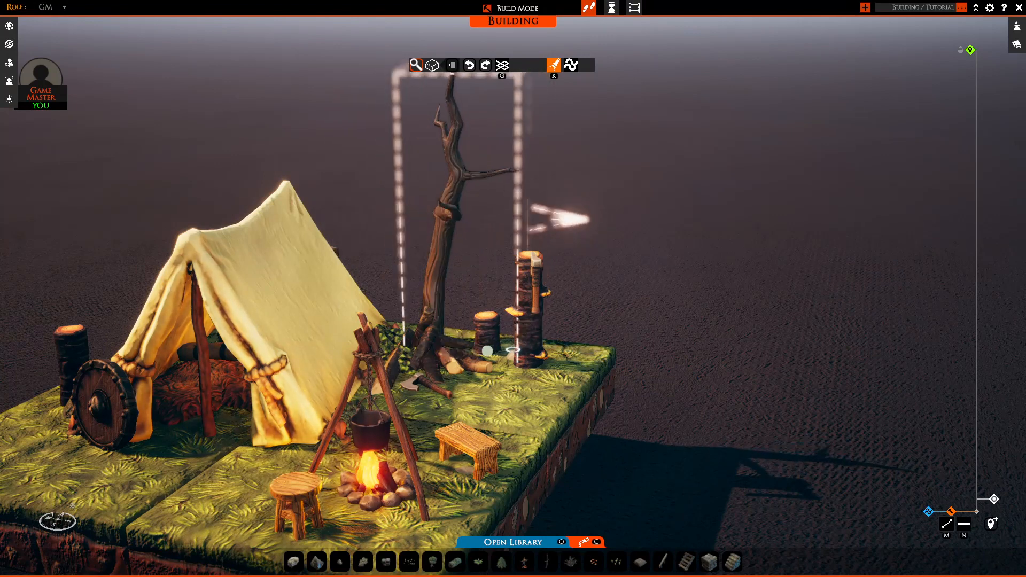
right_drag(487, 351, 558, 301)
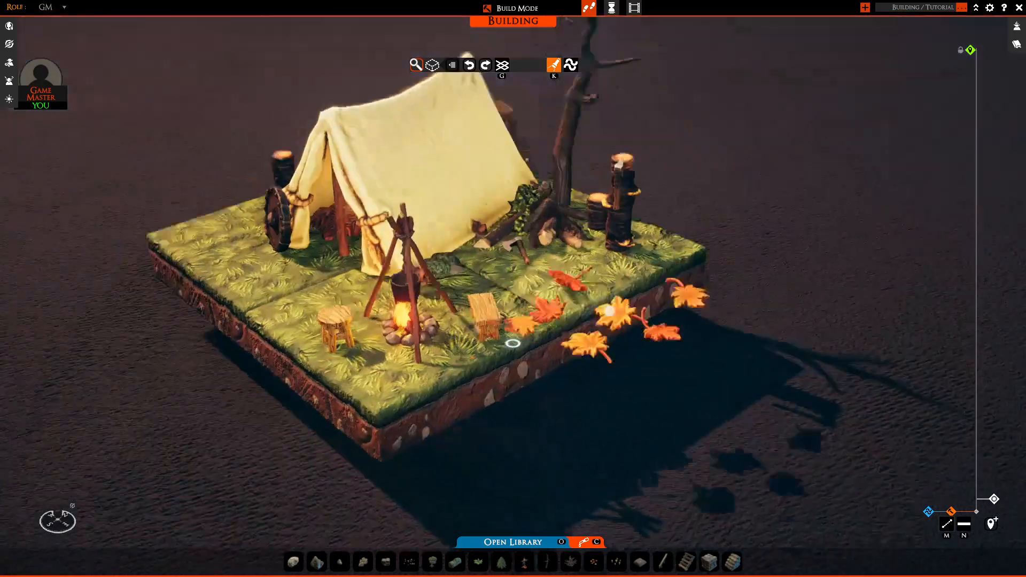
Rotate the maple leaf cluster and place it on the grass around the tall log holding the axe.
key(w)
key(d)
key(s)
key(a)
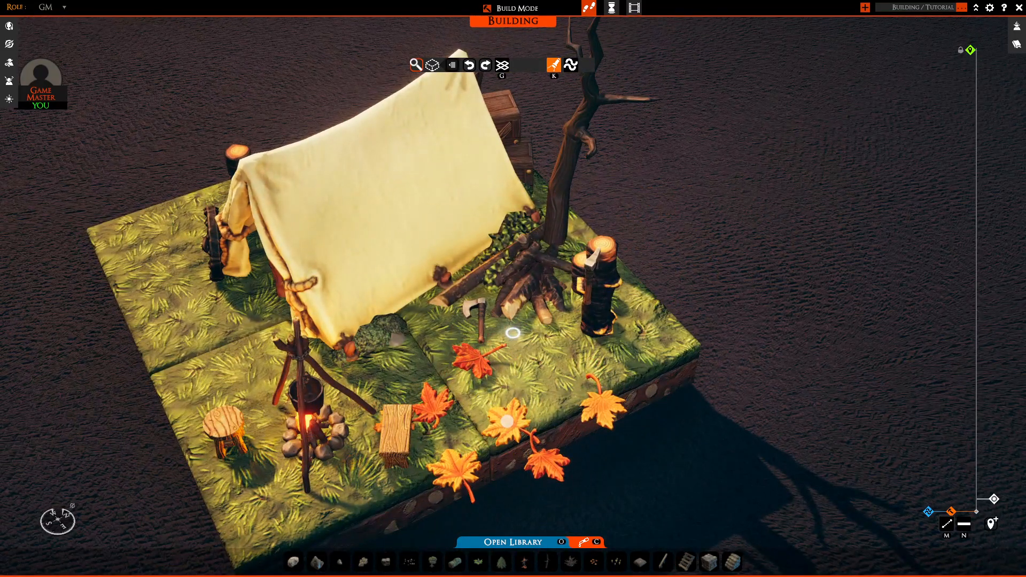
key(g)
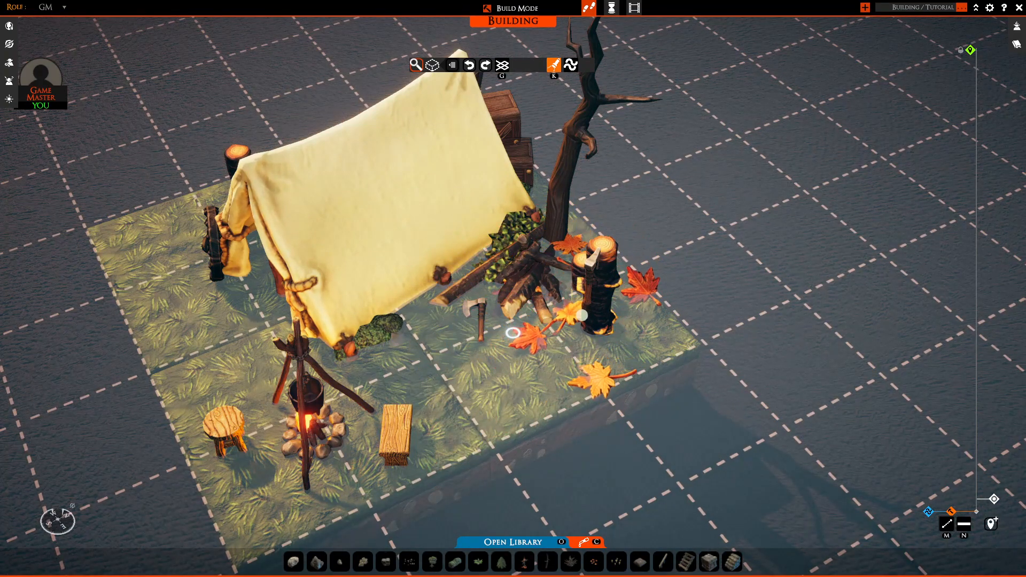
key(r)
key(r)
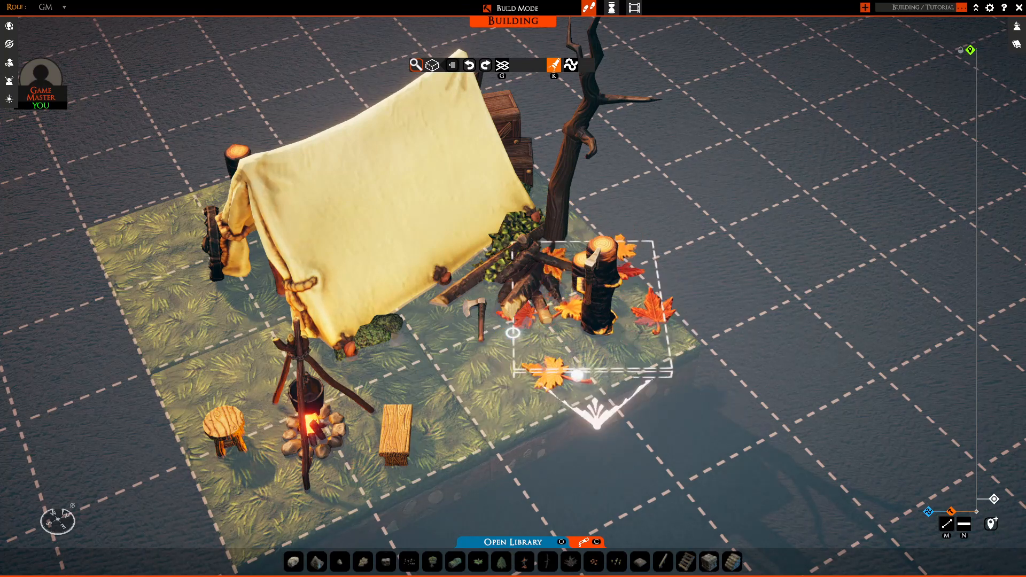
click(582, 315)
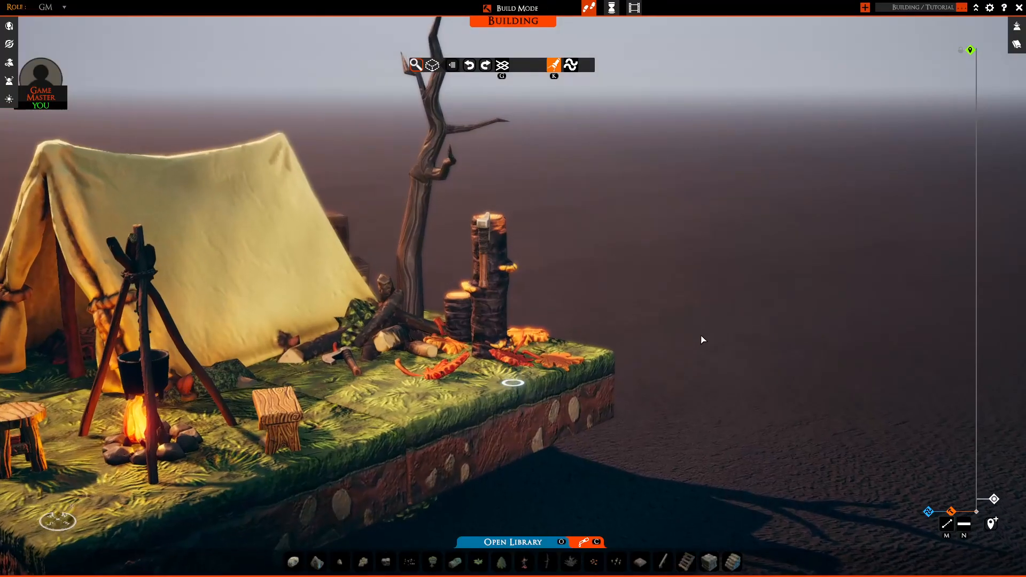
Lower the maple leaves around the tall log so they lie partly sunk into the grass.
mouse_move(701, 339)
right_down()
mouse_move(674, 362)
mouse_move(696, 355)
right_up()
scroll(763, 350, up, 3)
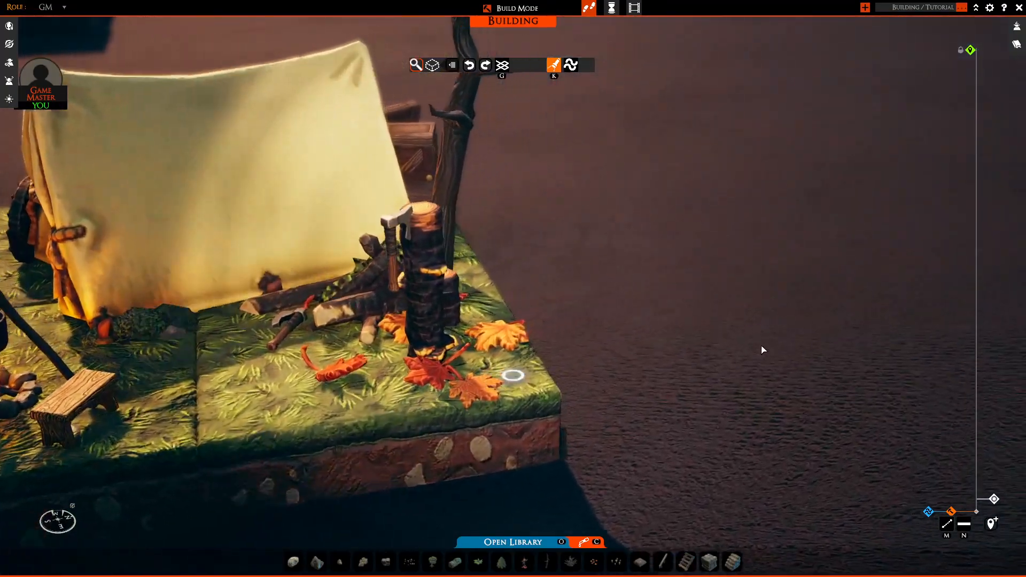
scroll(763, 350, down, 3)
right_drag(763, 350, 652, 429)
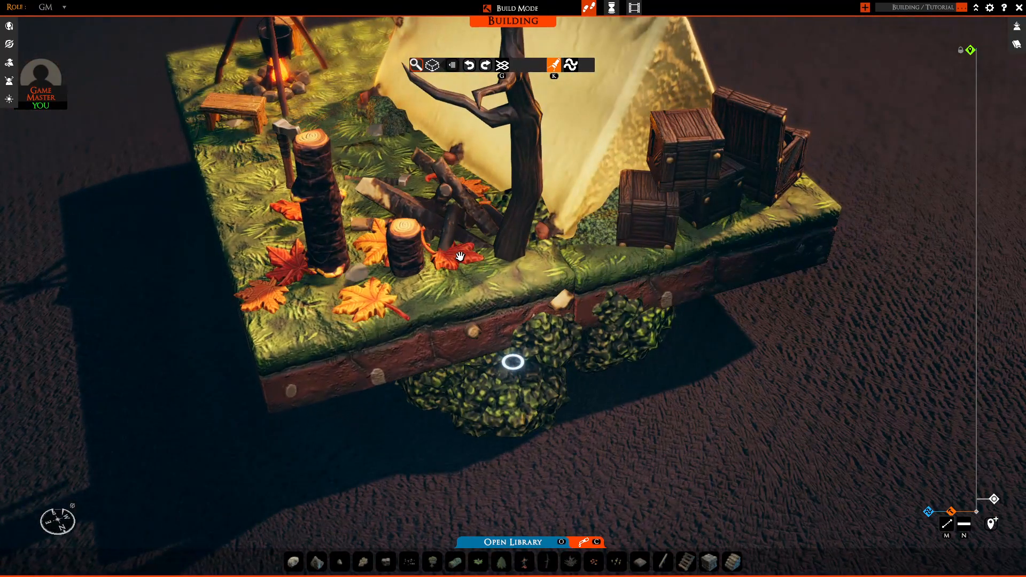
key(s)
key(a)
right_drag(428, 383, 577, 391)
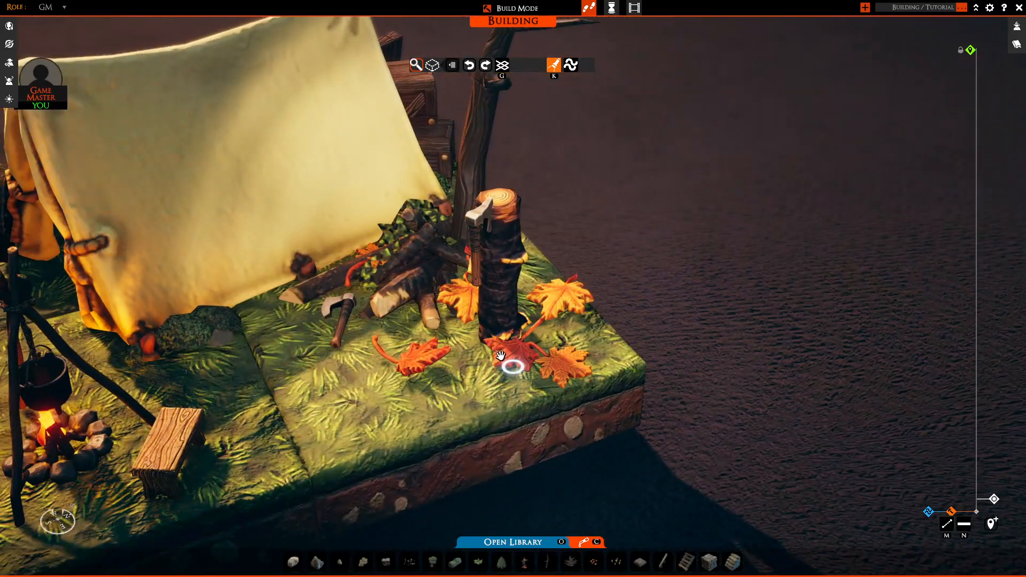
key(s)
right_drag(566, 433, 650, 379)
key(a)
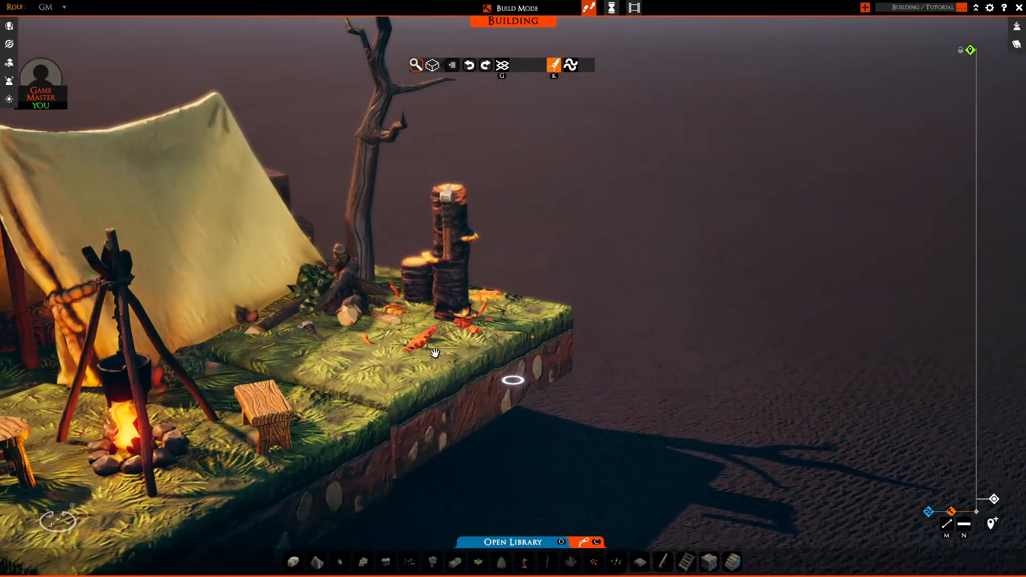
scroll(668, 305, down, 3)
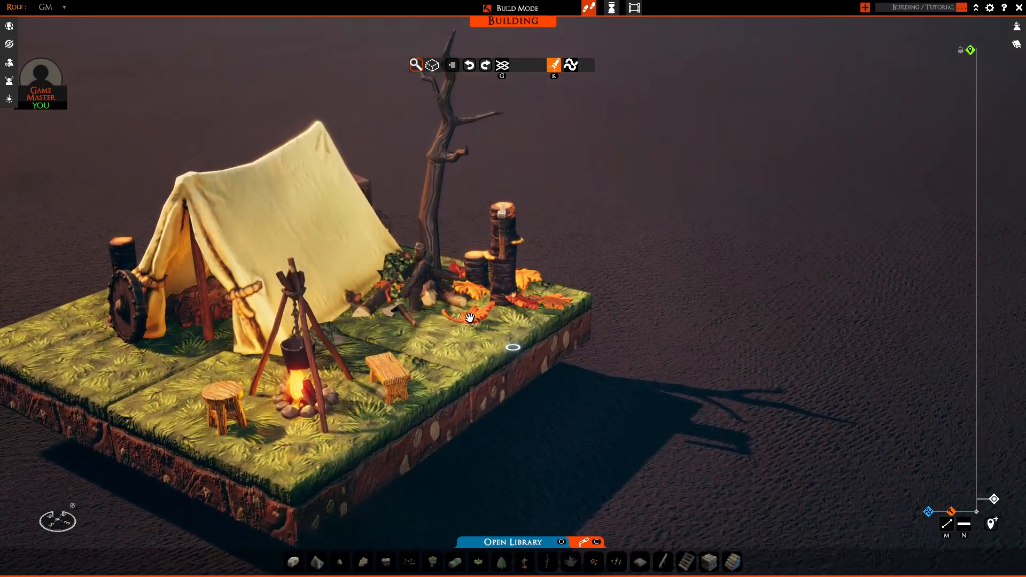
key(g)
key(g)
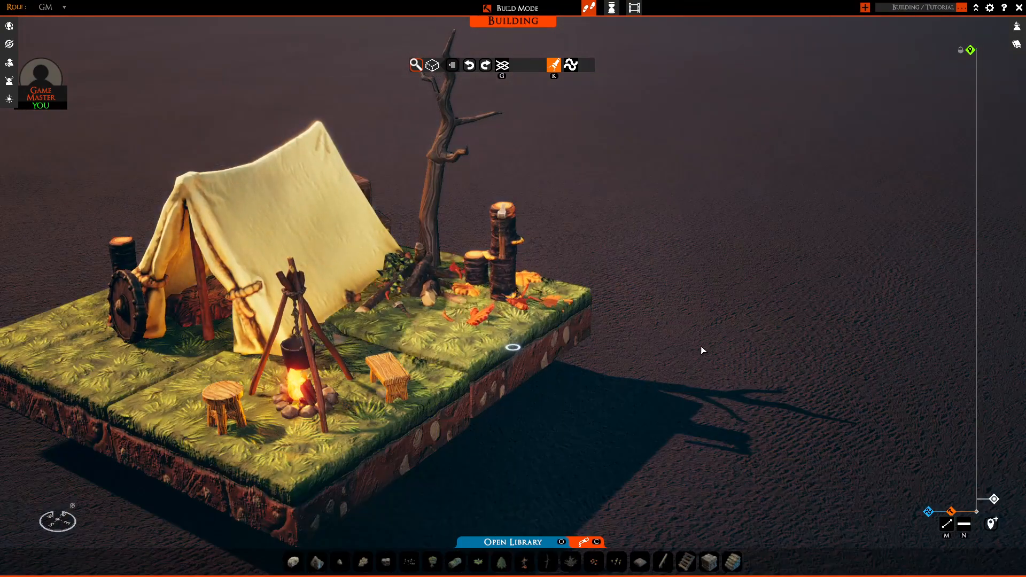
Examine the camp's layout from directly above and from the front for areas that still look bare.
middle_drag(667, 367, 756, 348)
key(a)
scroll(726, 359, up, 3)
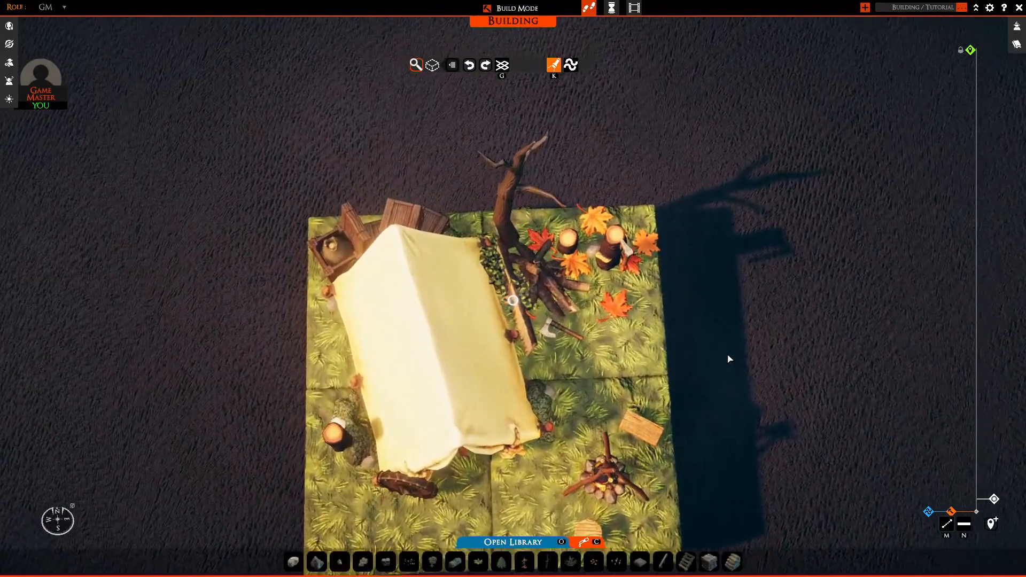
scroll(725, 369, down, 4)
scroll(709, 378, up, 4)
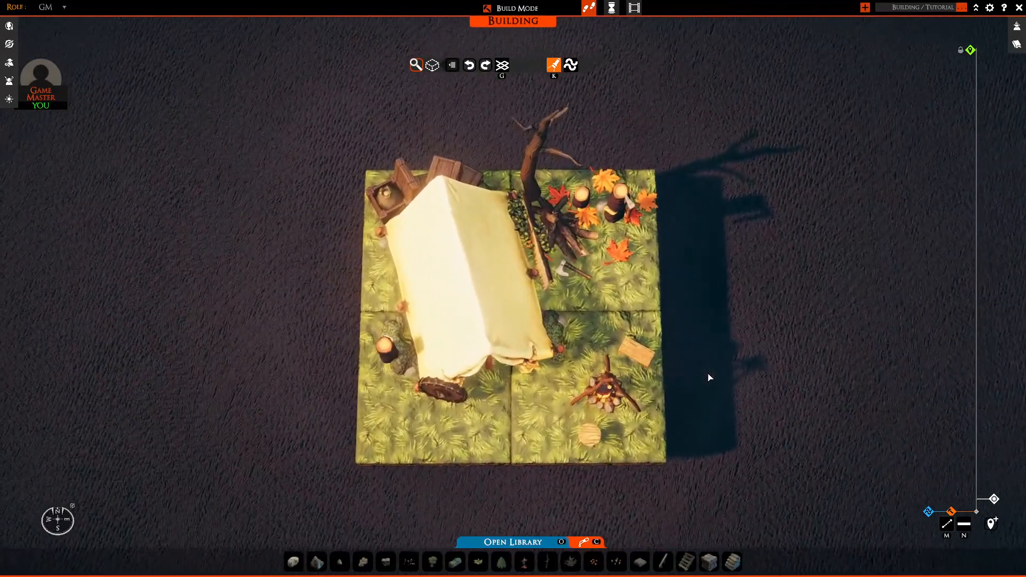
middle_drag(718, 376, 616, 165)
scroll(600, 347, up, 3)
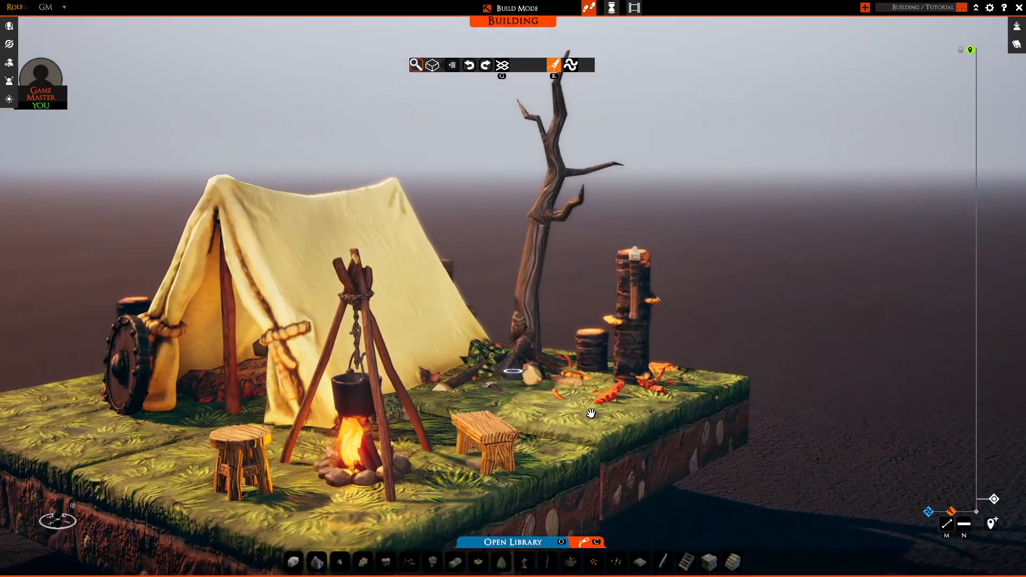
Sink a fern into the grass around the log and skull on the shield side of the tent.
key(a)
middle_drag(579, 447, 694, 469)
scroll(694, 471, down, 4)
key(a)
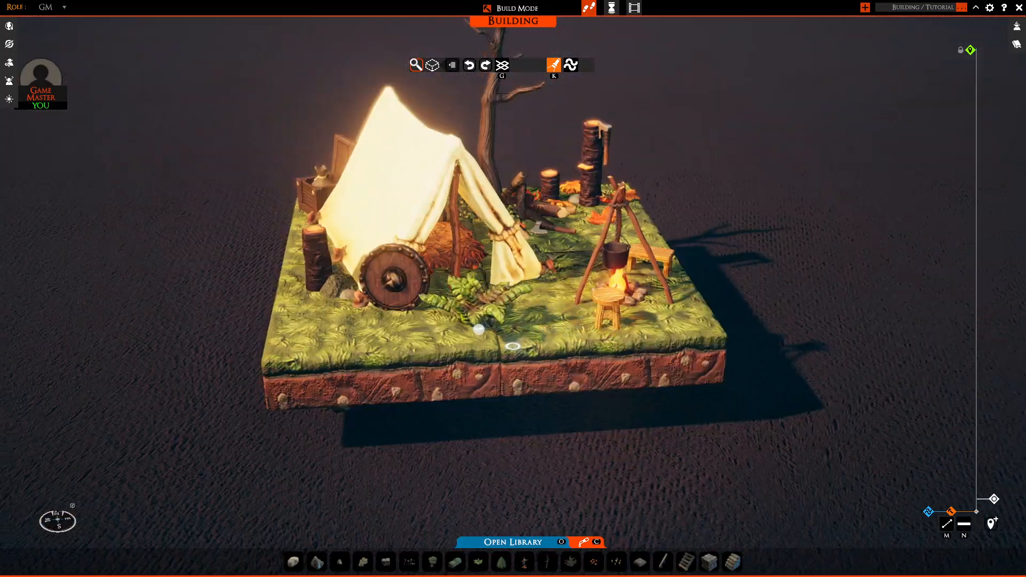
key(a)
middle_drag(408, 342, 511, 348)
key(a)
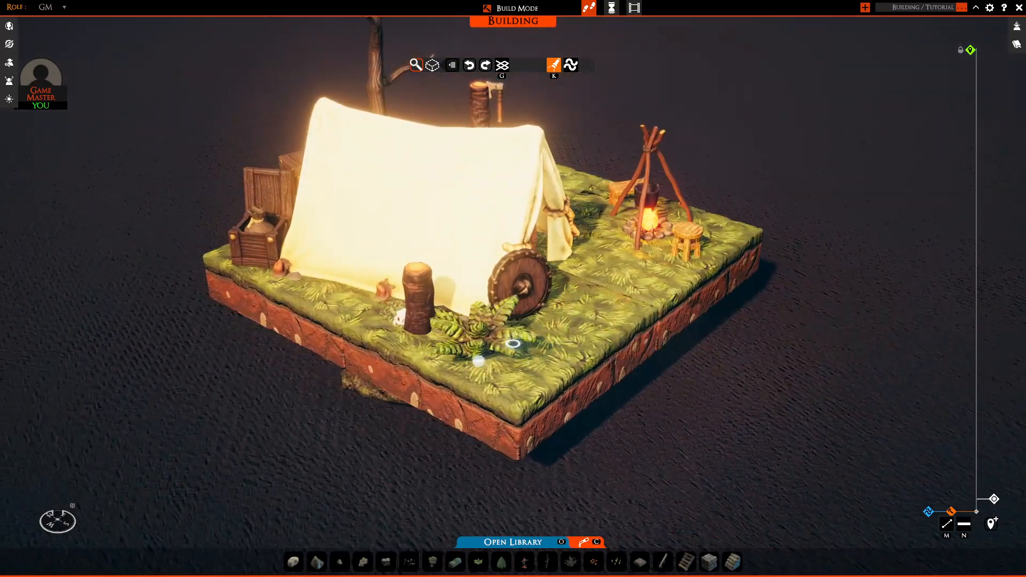
key(g)
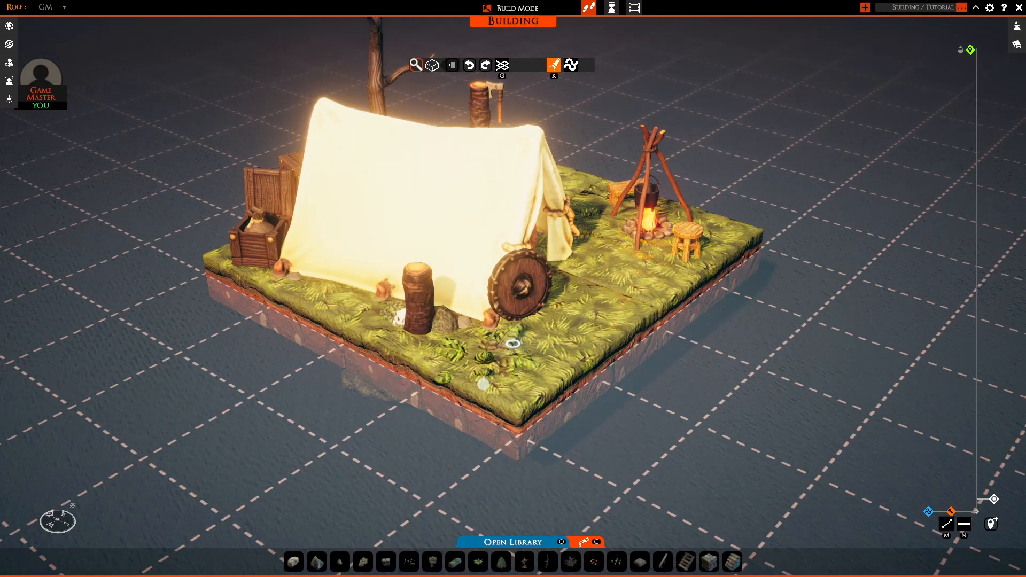
middle_drag(513, 343, 586, 323)
key(a)
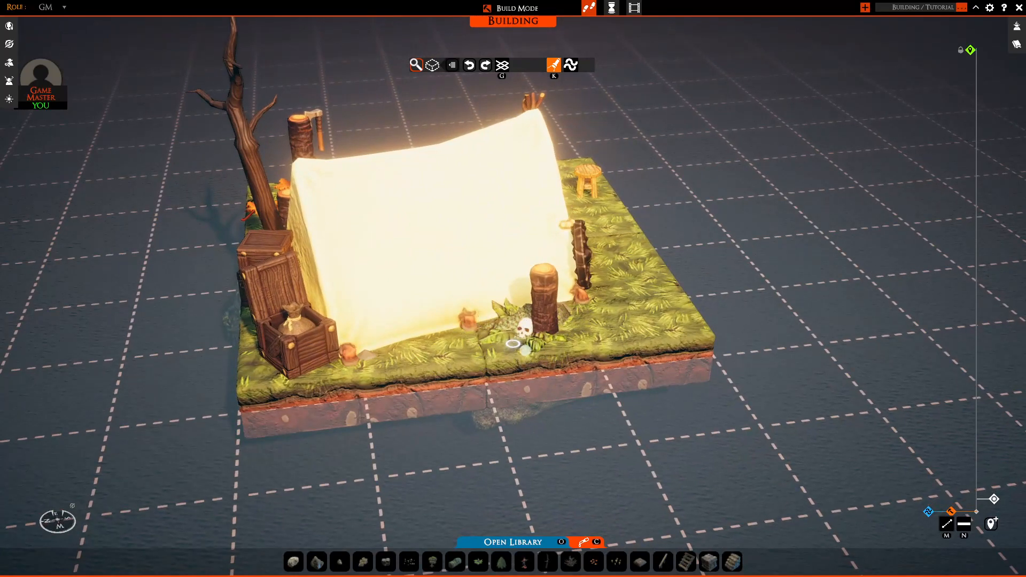
Place another fern, partly sunk into the grass, beside the tent flap nearest the cooking fire.
middle_drag(525, 350, 533, 388)
middle_drag(404, 394, 480, 432)
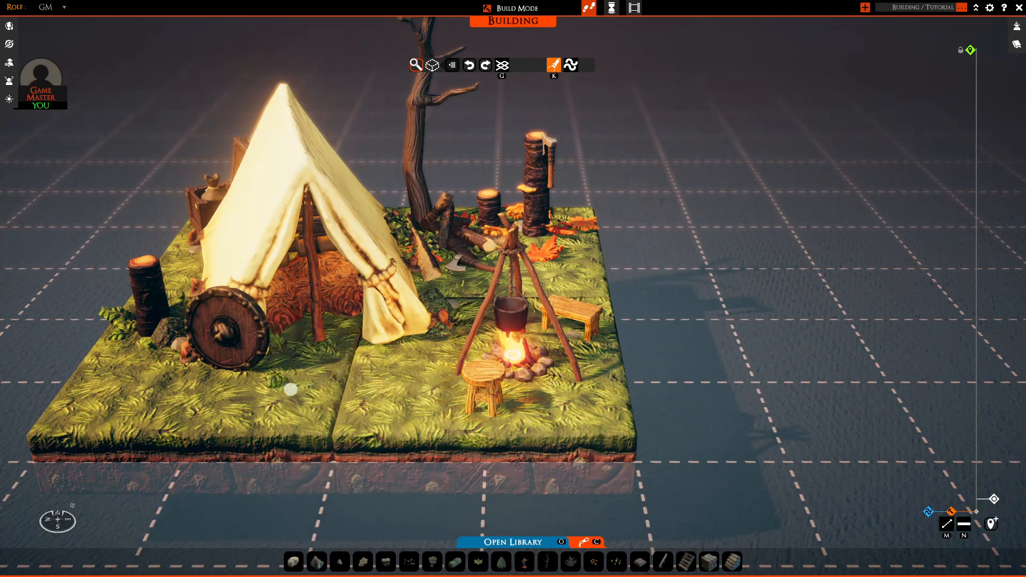
key(s)
key(a)
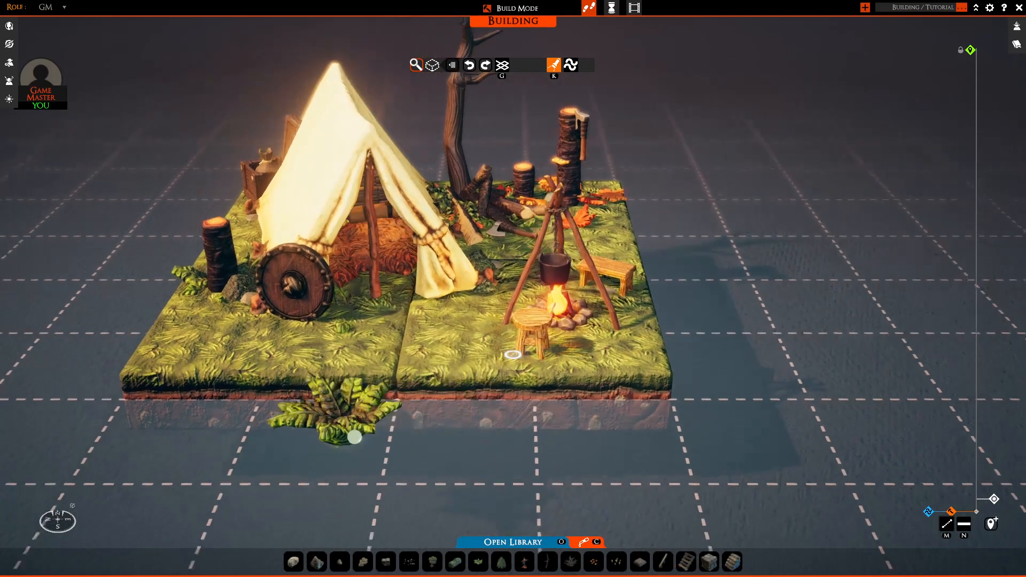
right_drag(352, 435, 466, 438)
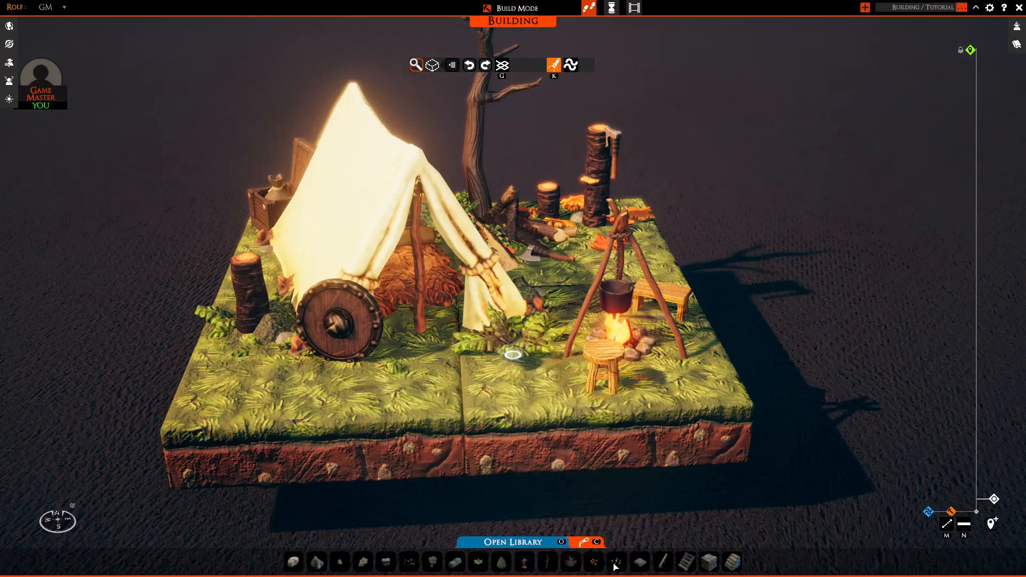
Find the mushrooms among the nature props and place a single yellow mushroom on the grass in front of the tent.
click(616, 562)
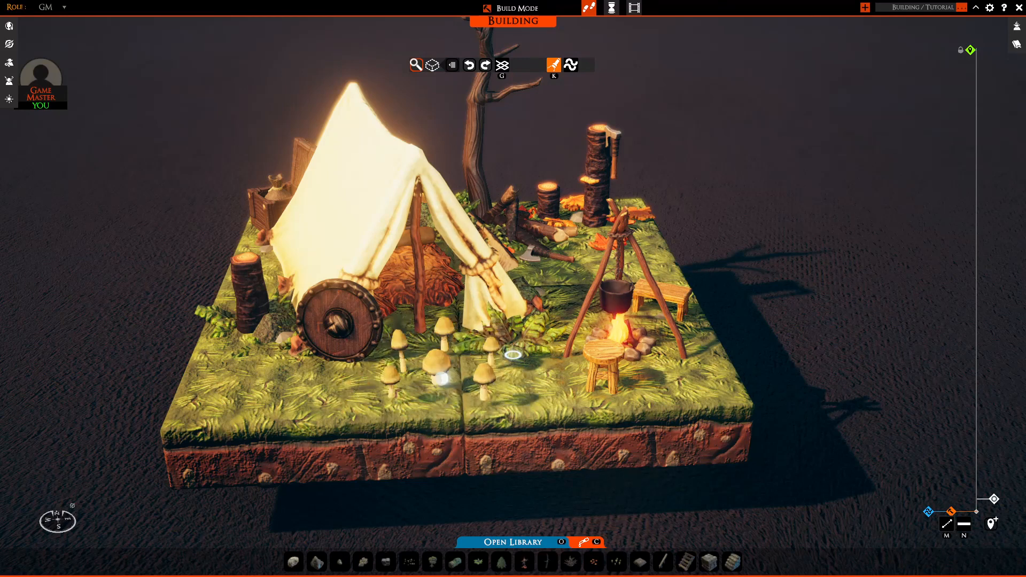
right_click(442, 378)
key(o)
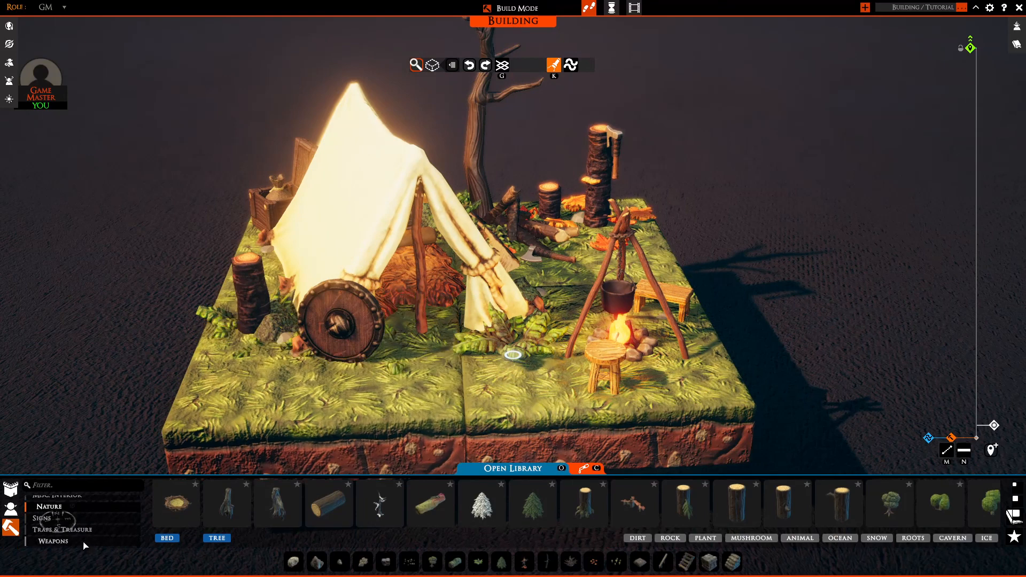
click(764, 539)
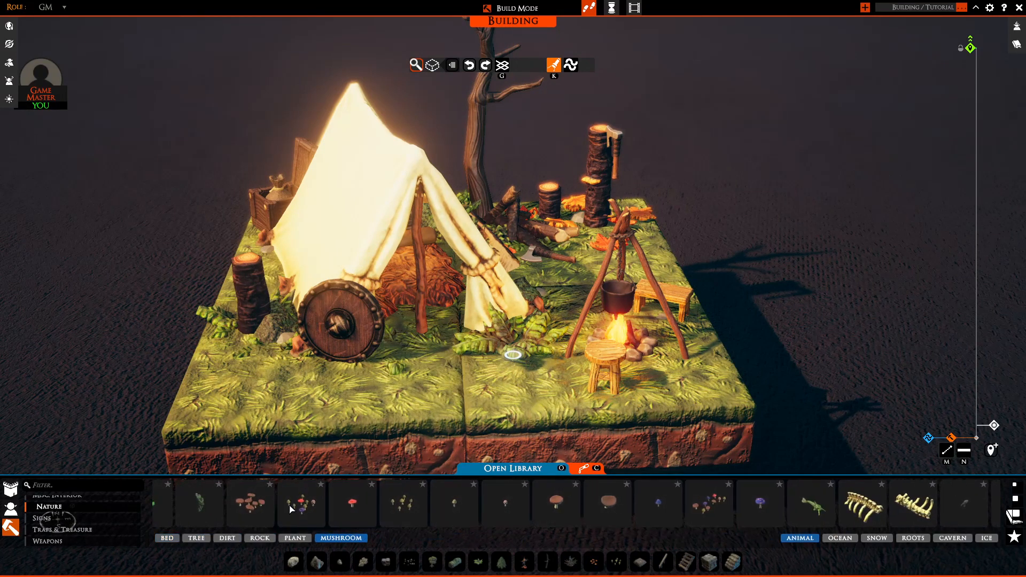
click(555, 502)
right_click(491, 379)
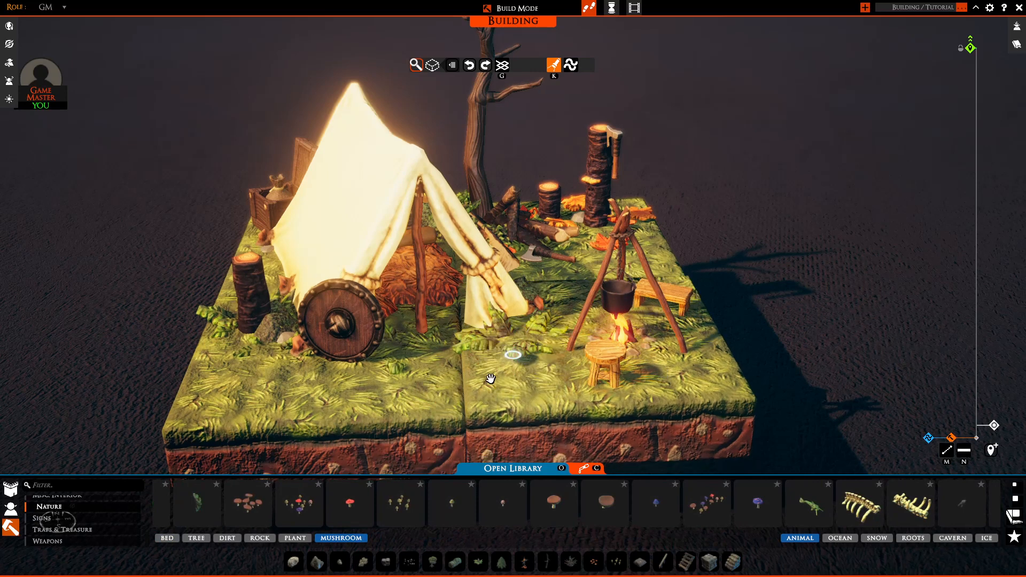
click(470, 516)
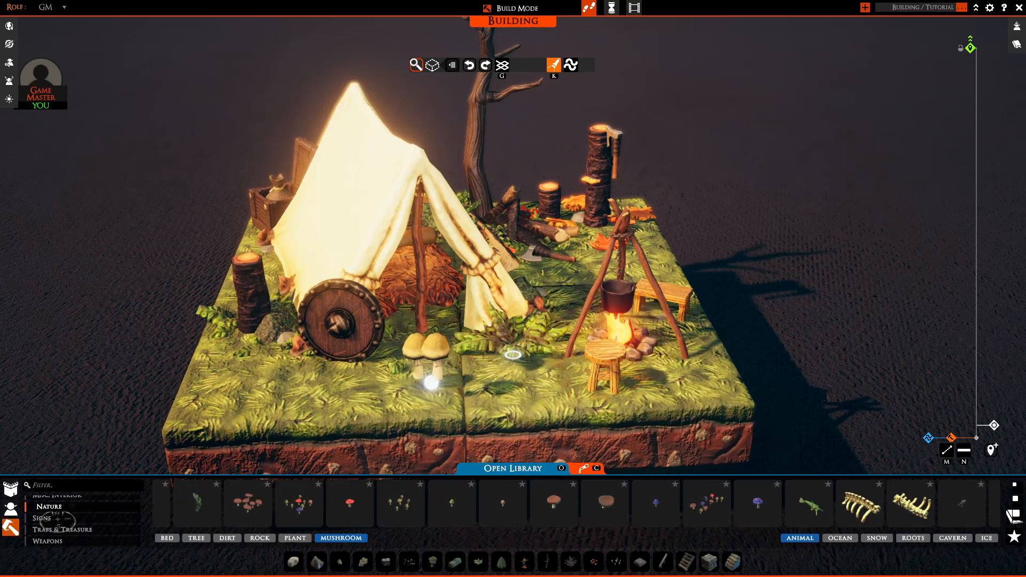
click(418, 380)
click(502, 503)
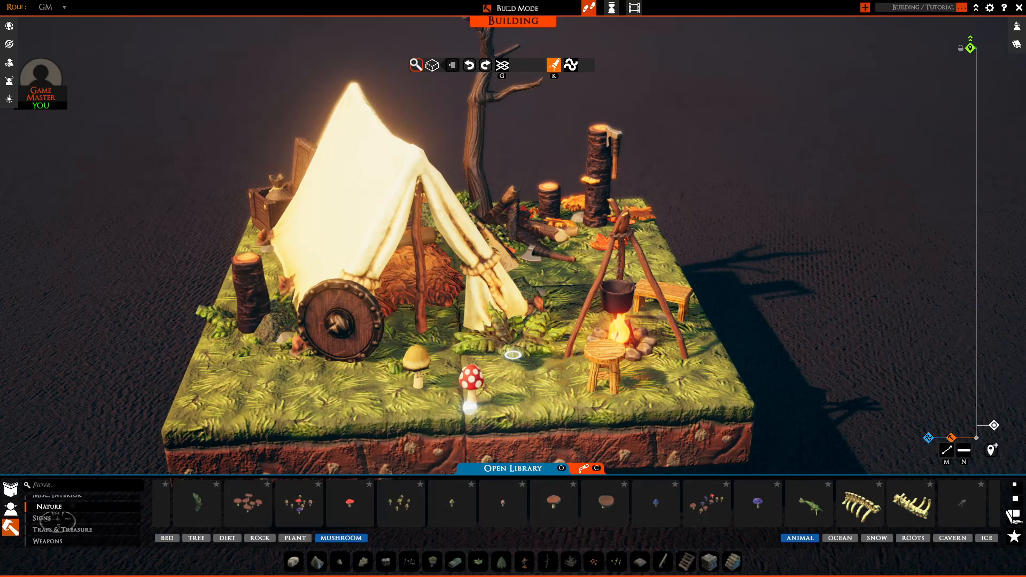
click(606, 503)
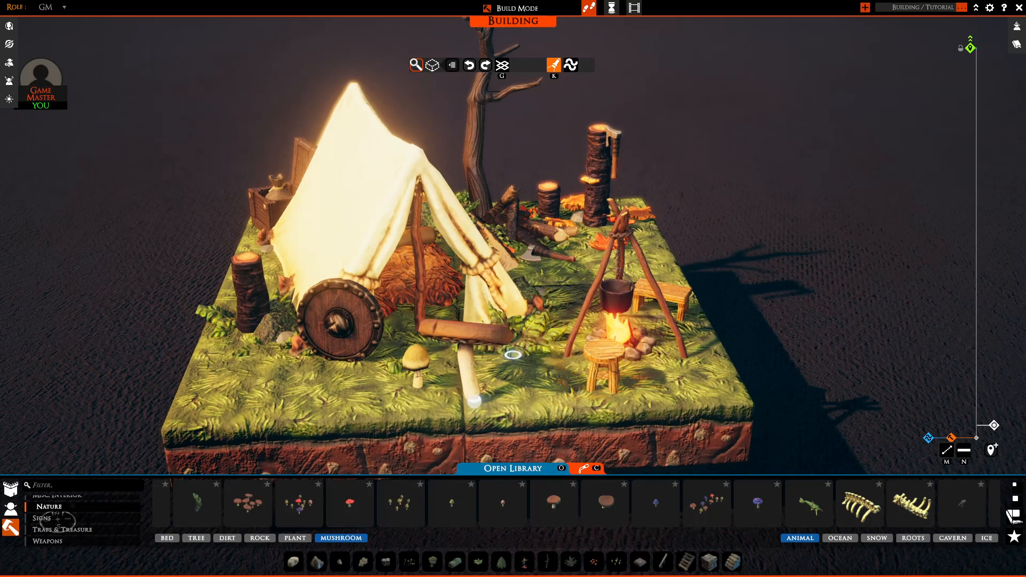
click(658, 517)
click(761, 508)
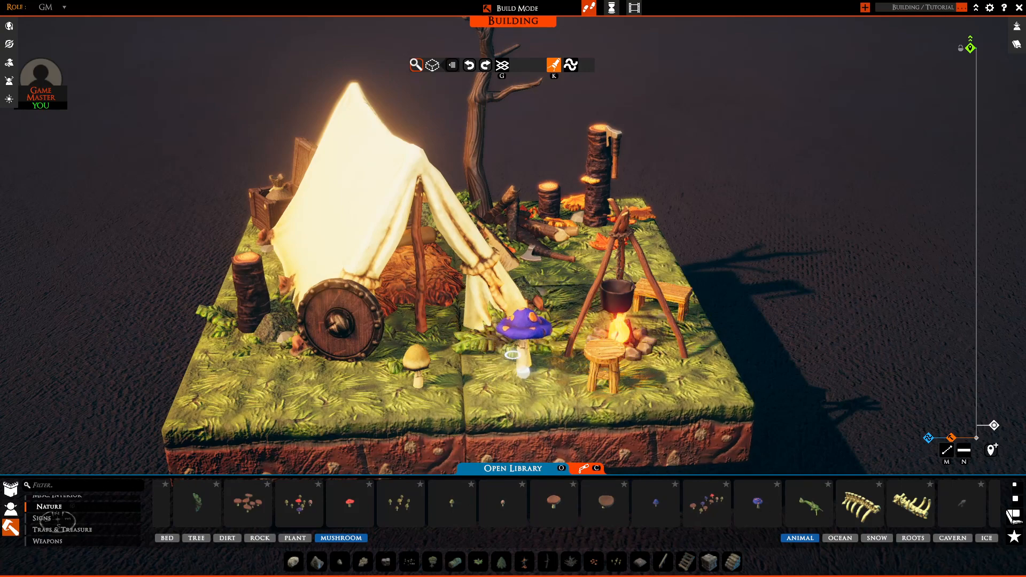
right_click(522, 374)
Move the yellow mushroom into the fern beside the tent flap and sink it slightly into the ground.
drag(418, 380, 518, 396)
key(w)
key(o)
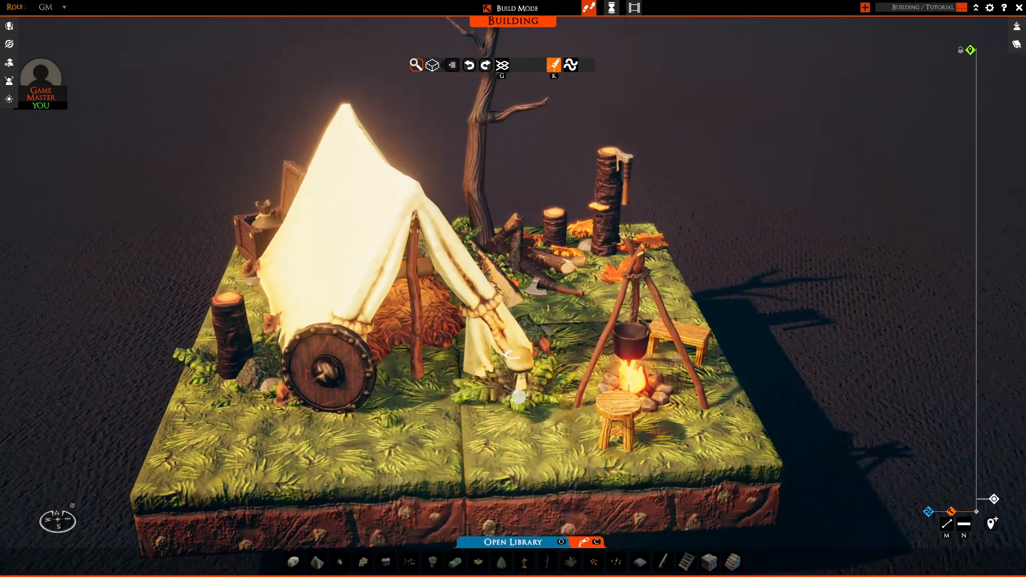
ctrl+scroll(512, 355, down, 2)
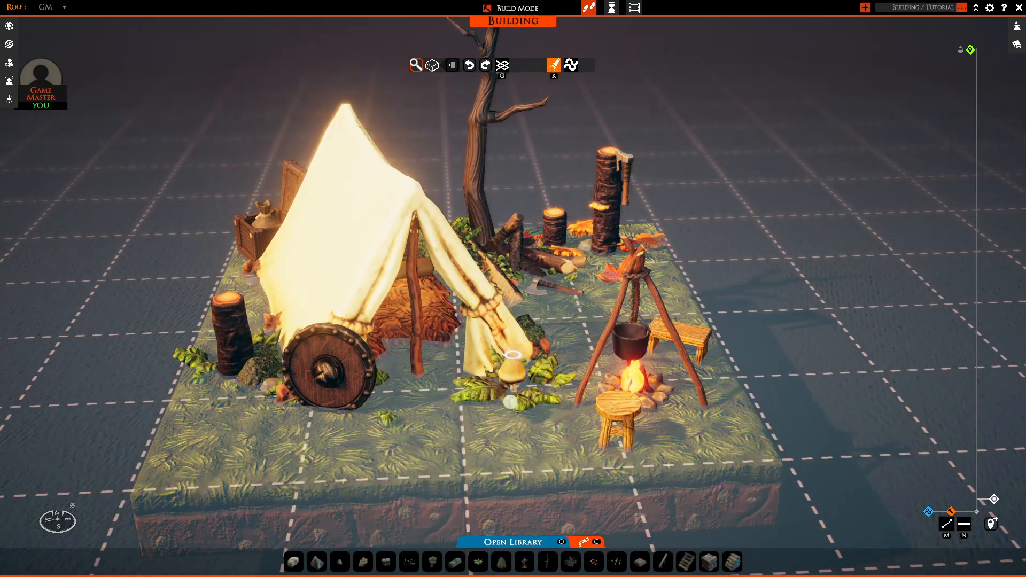
click(513, 354)
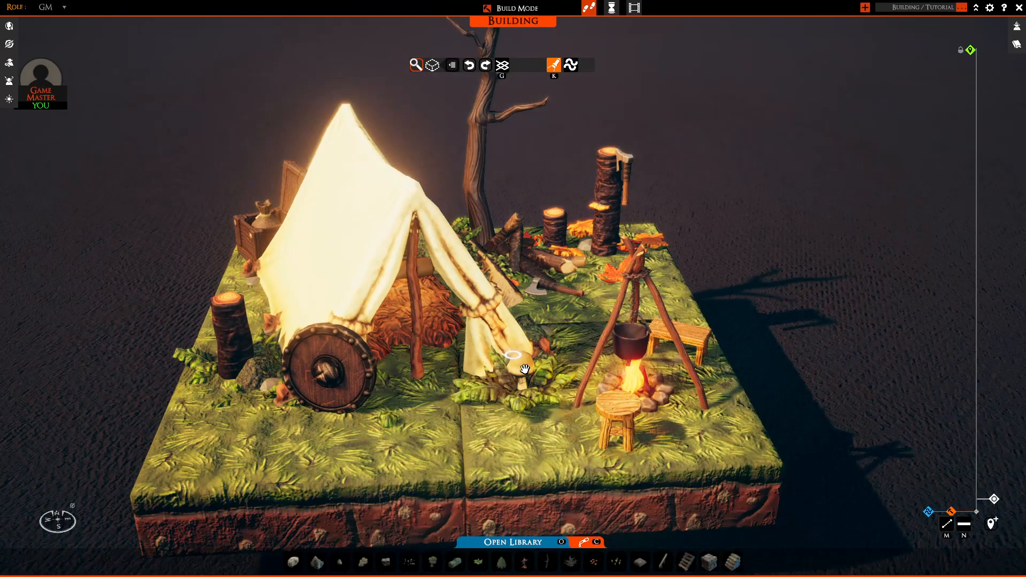
Position a lowered yellow mushroom in the greenery between the dead tree and the crates behind the tent.
middle_drag(512, 355, 512, 344)
ctrl+scroll(513, 343, down, 2)
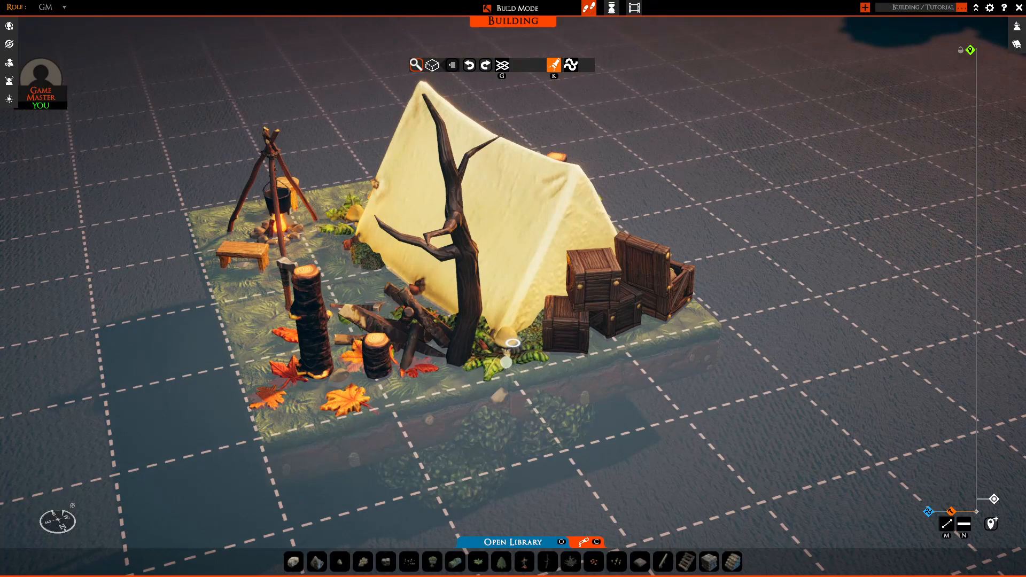
right_click(620, 384)
Review the whole camp scene from several sides and from farther away.
middle_drag(666, 376, 613, 324)
scroll(641, 402, down, 3)
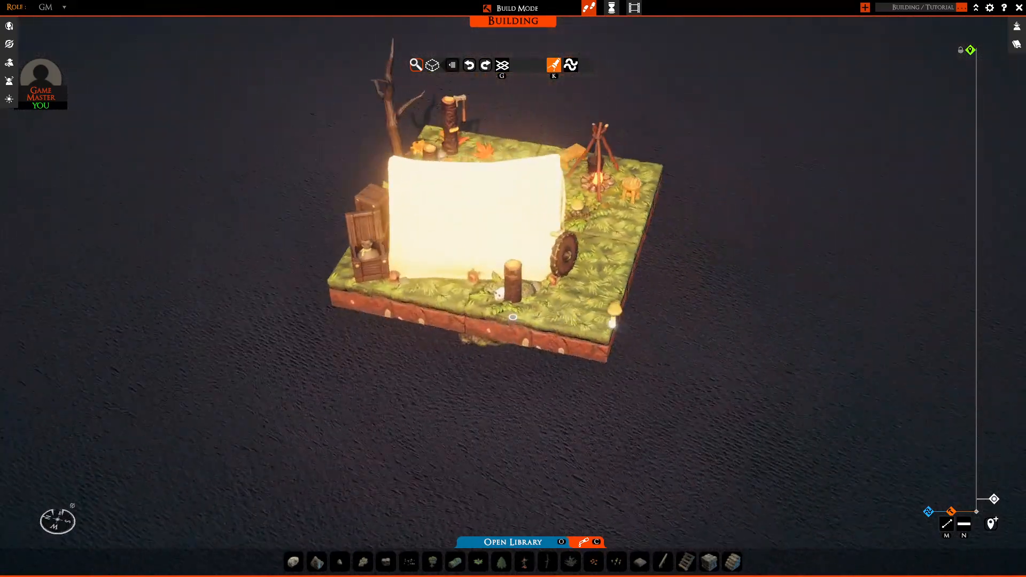
middle_drag(512, 316, 497, 428)
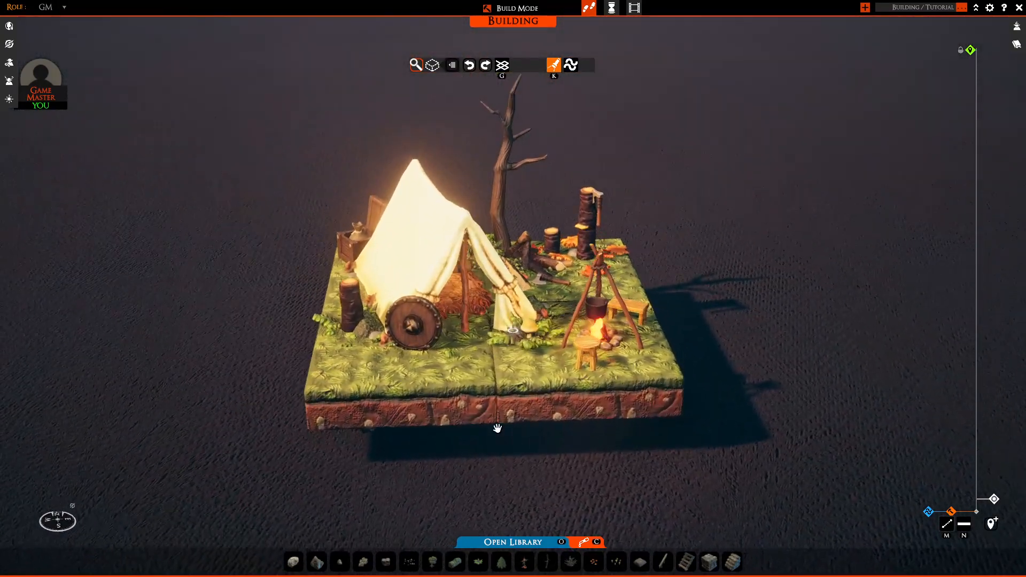
middle_drag(677, 505, 645, 480)
middle_drag(847, 360, 875, 383)
middle_drag(550, 485, 513, 485)
middle_drag(570, 524, 663, 492)
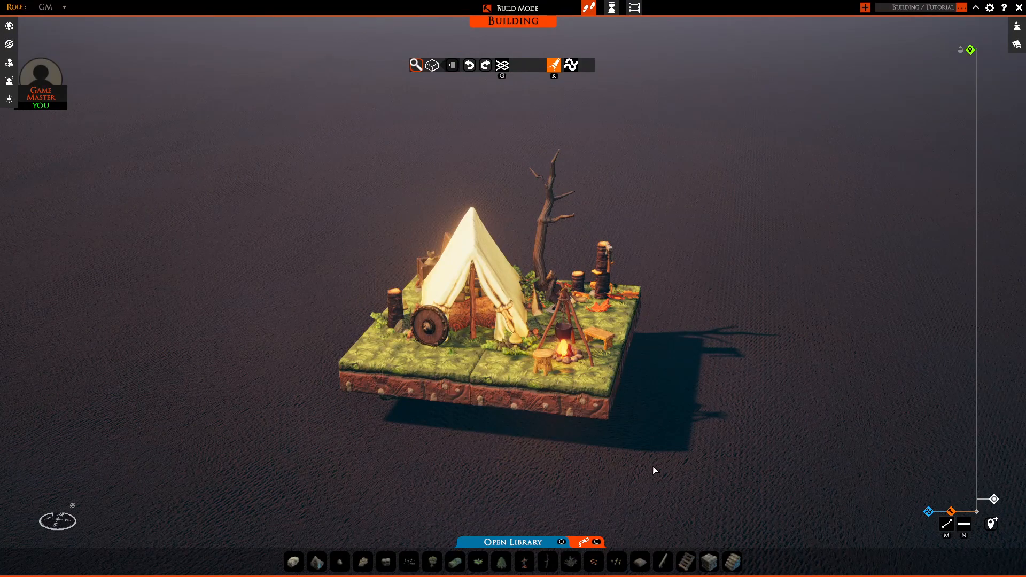
middle_drag(622, 437, 754, 426)
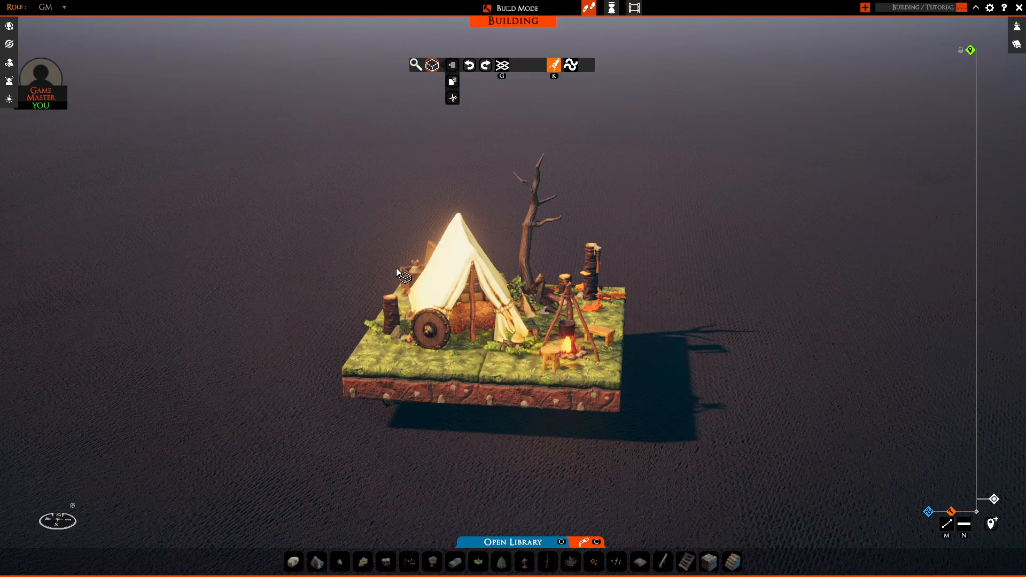
Enclose the entire camp, including its grass base and the dead tree, in a box selection.
key(Escape)
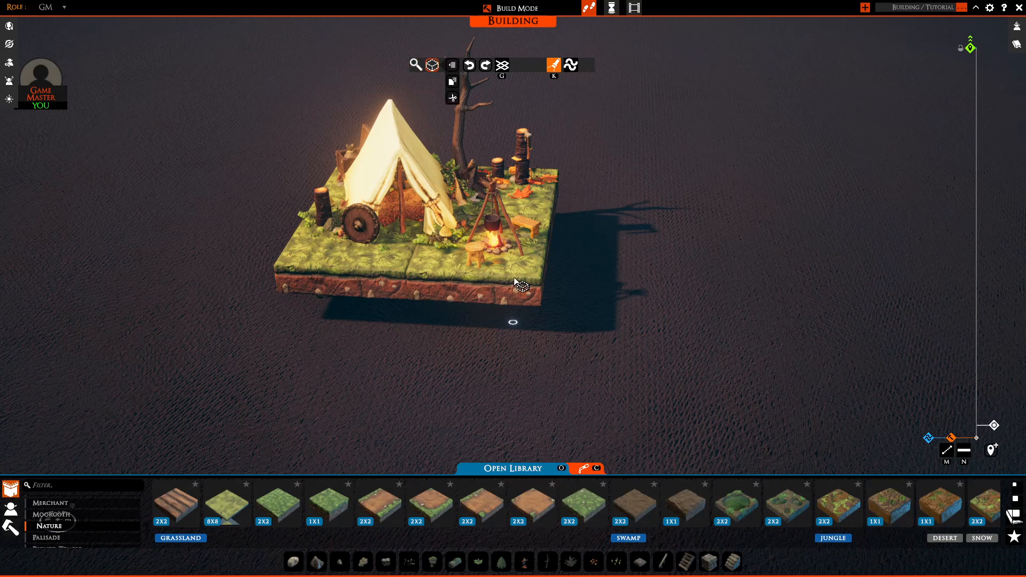
drag(563, 344, 338, 149)
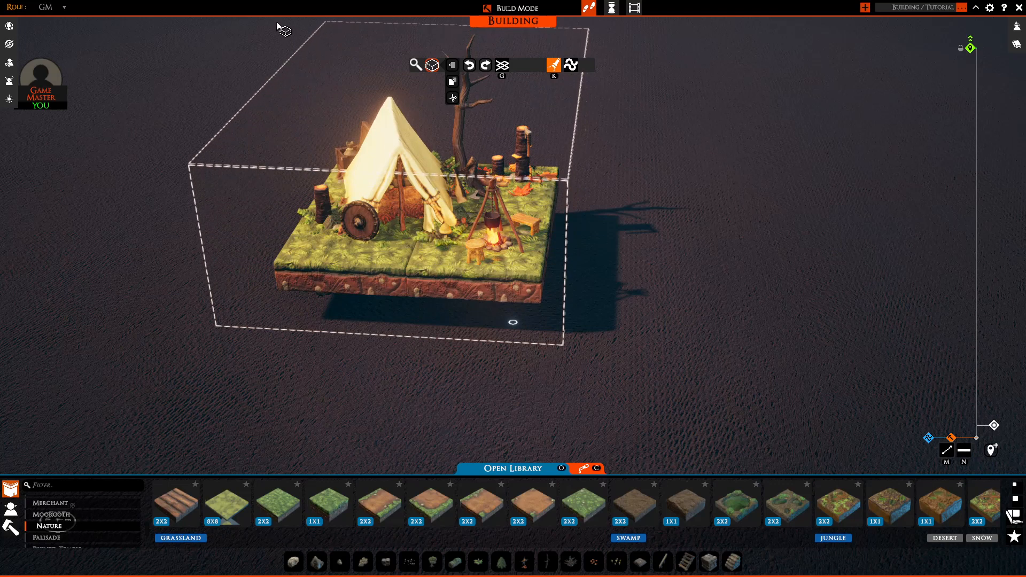
click(277, 24)
scroll(345, 135, down, 2)
key(w)
key(a)
key(d)
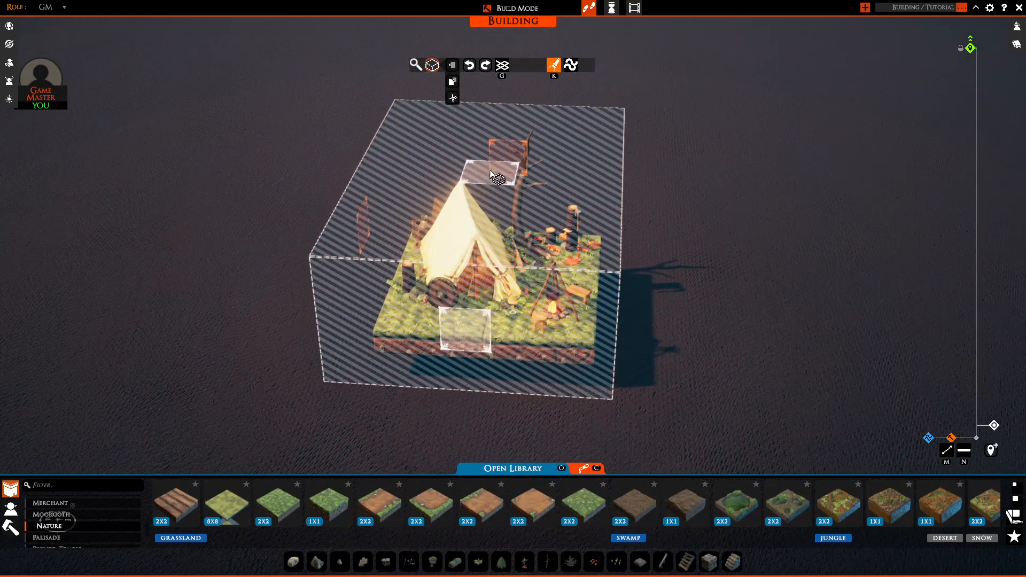
Raise the top of the selection box so it encloses the whole tent campsite, including the dead tree.
mouse_move(490, 171)
mouse_down()
mouse_move(491, 143)
mouse_move(489, 155)
mouse_up()
key(d)
right_drag(651, 234, 583, 305)
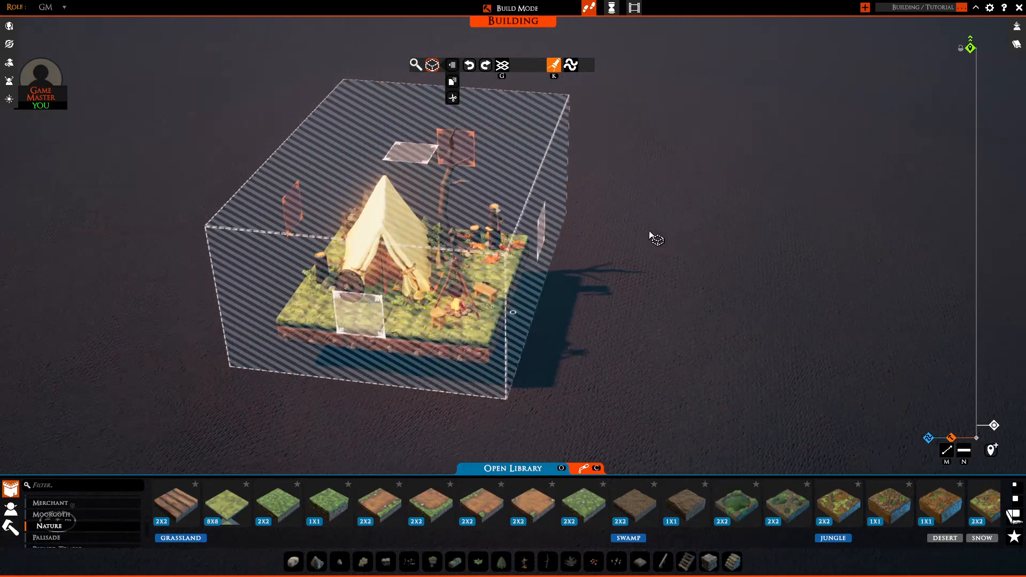
drag(859, 286, 724, 286)
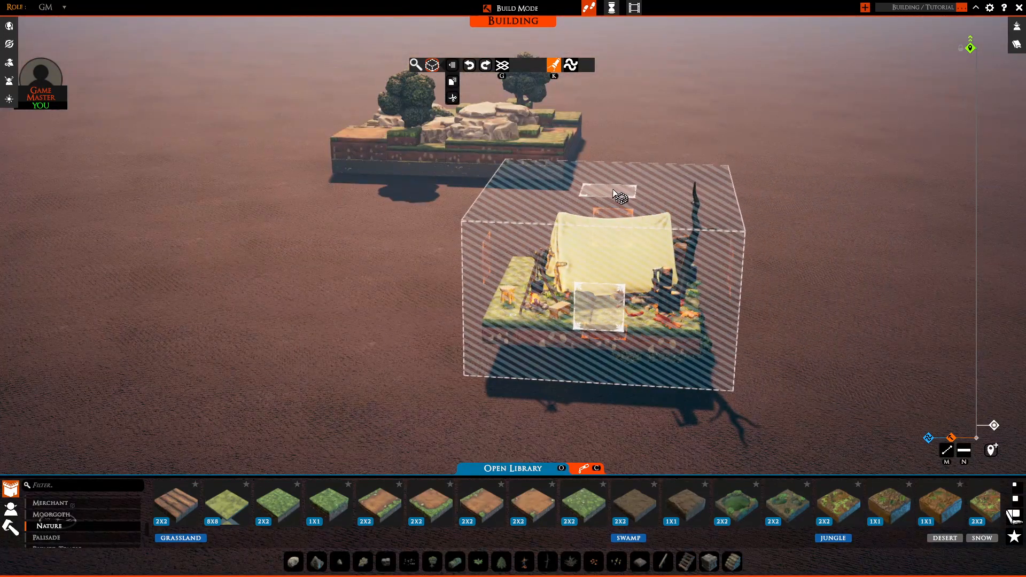
drag(619, 191, 611, 163)
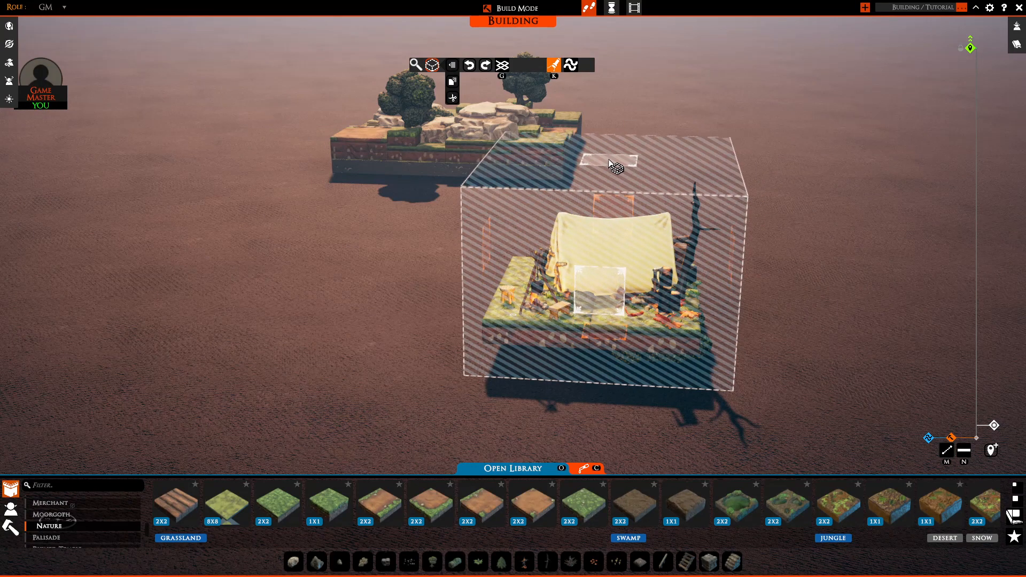
mouse_move(376, 258)
middle_down()
mouse_move(629, 273)
mouse_move(378, 292)
mouse_move(632, 298)
mouse_move(378, 312)
mouse_move(508, 323)
mouse_move(478, 310)
middle_up()
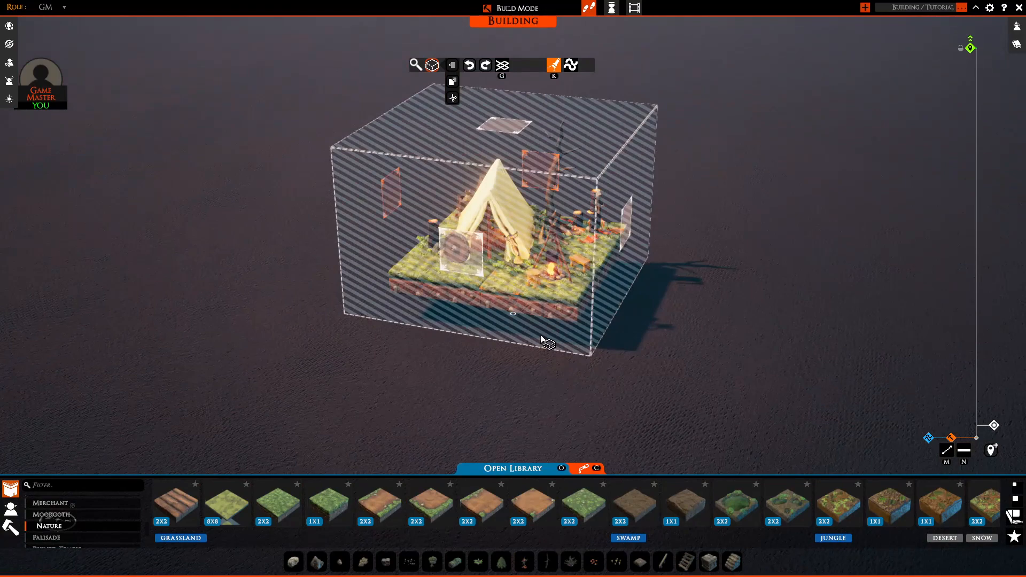
mouse_move(541, 338)
middle_down()
mouse_move(646, 339)
mouse_move(632, 377)
mouse_move(714, 458)
mouse_move(702, 406)
middle_up()
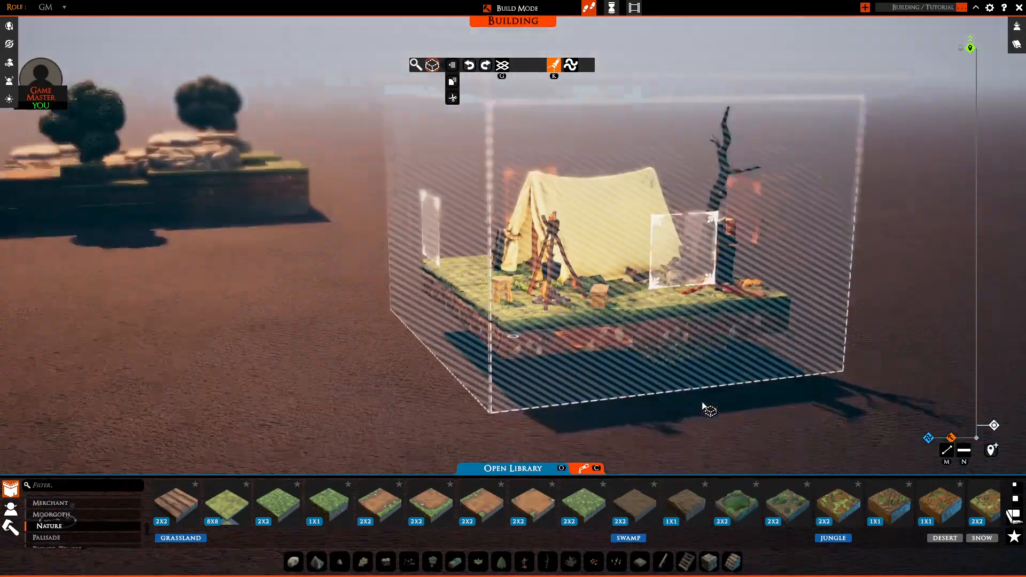
scroll(703, 406, down, 3)
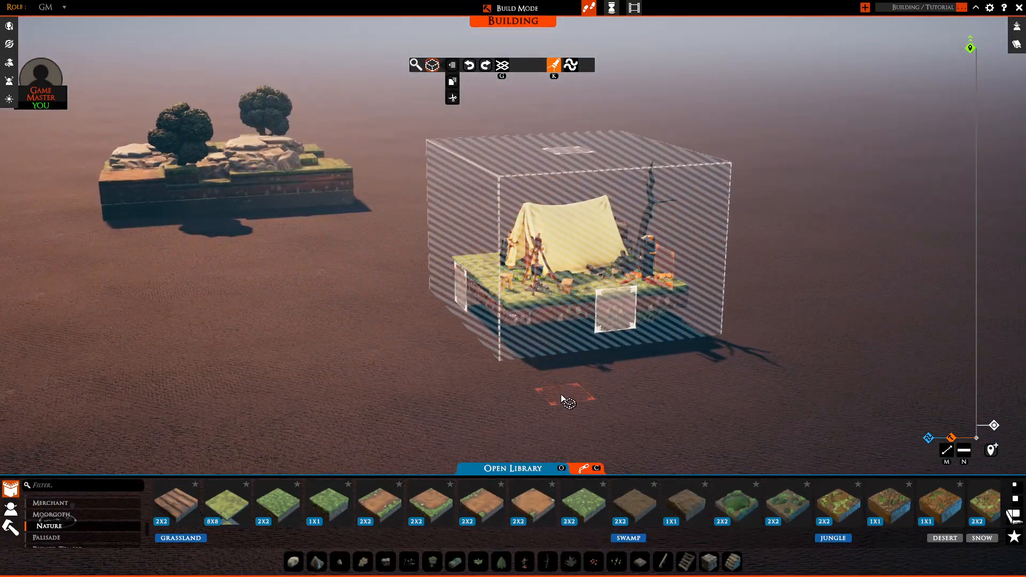
mouse_move(393, 324)
middle_down()
mouse_move(502, 385)
mouse_move(467, 351)
mouse_move(568, 299)
mouse_move(507, 210)
middle_up()
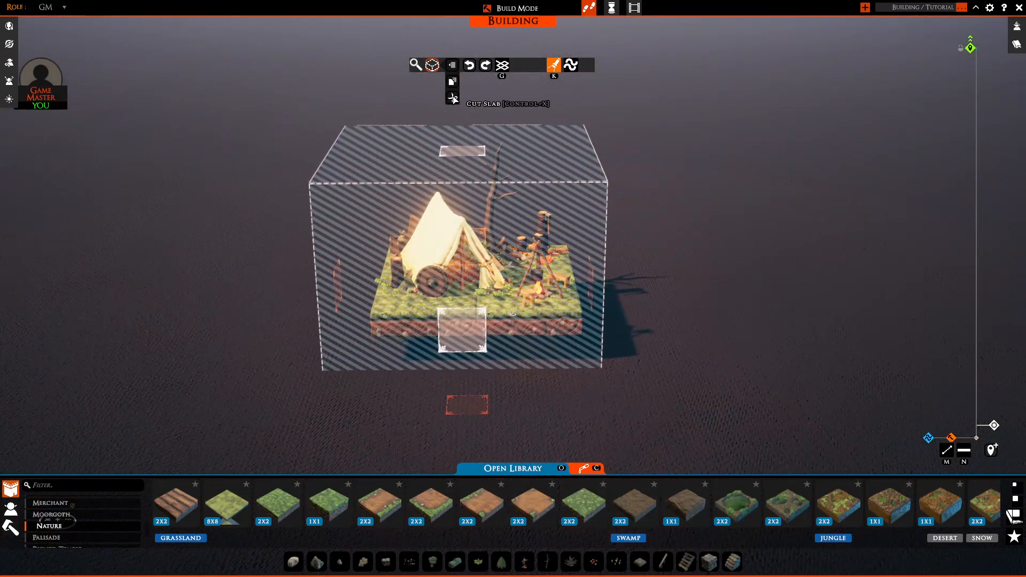
Cut the selected tent campsite as a slab and place copies of it side by side in a row.
click(453, 99)
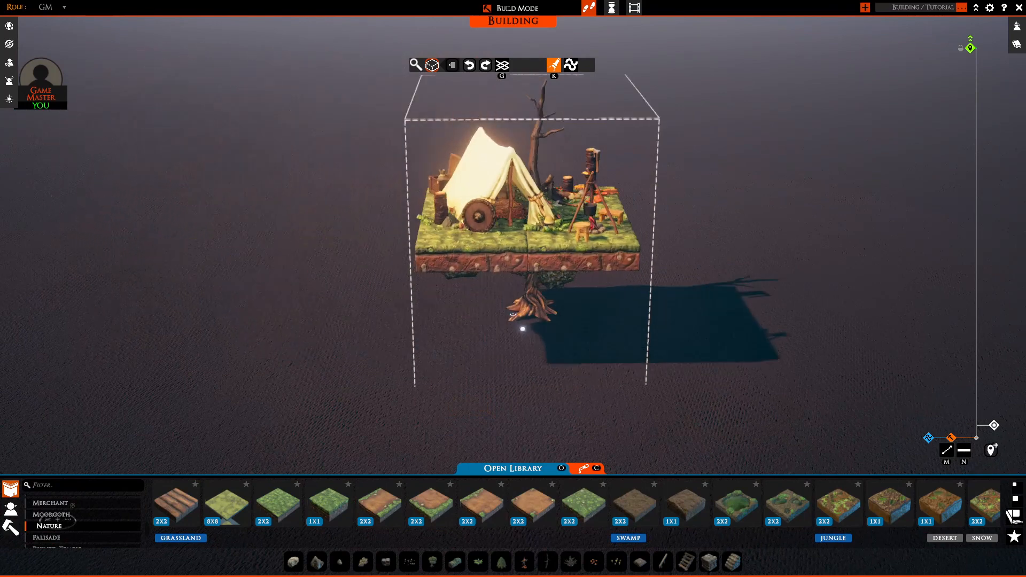
scroll(455, 325, down, 3)
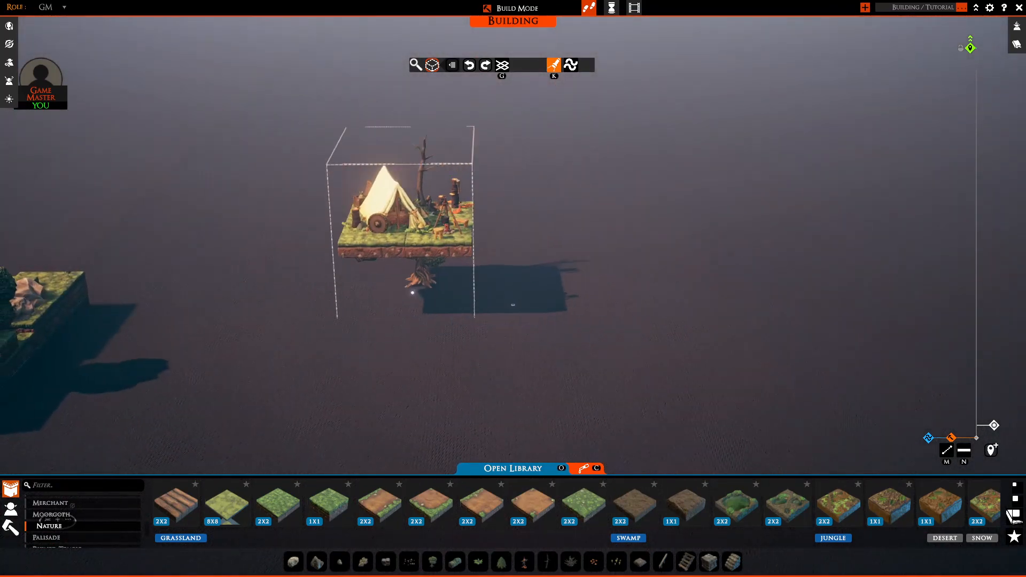
key(a)
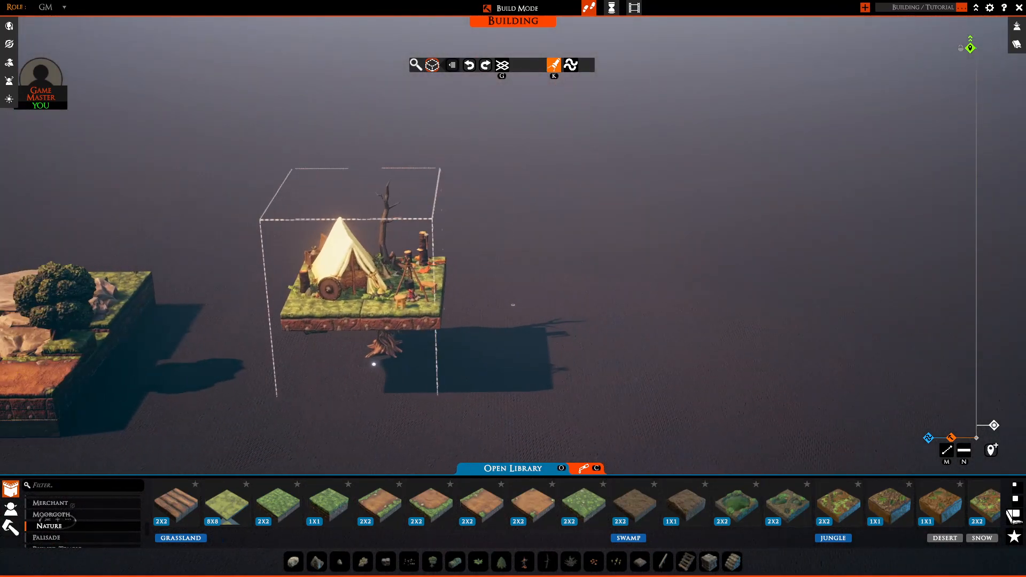
key(s)
middle_drag(417, 325, 473, 297)
middle_drag(449, 339, 441, 315)
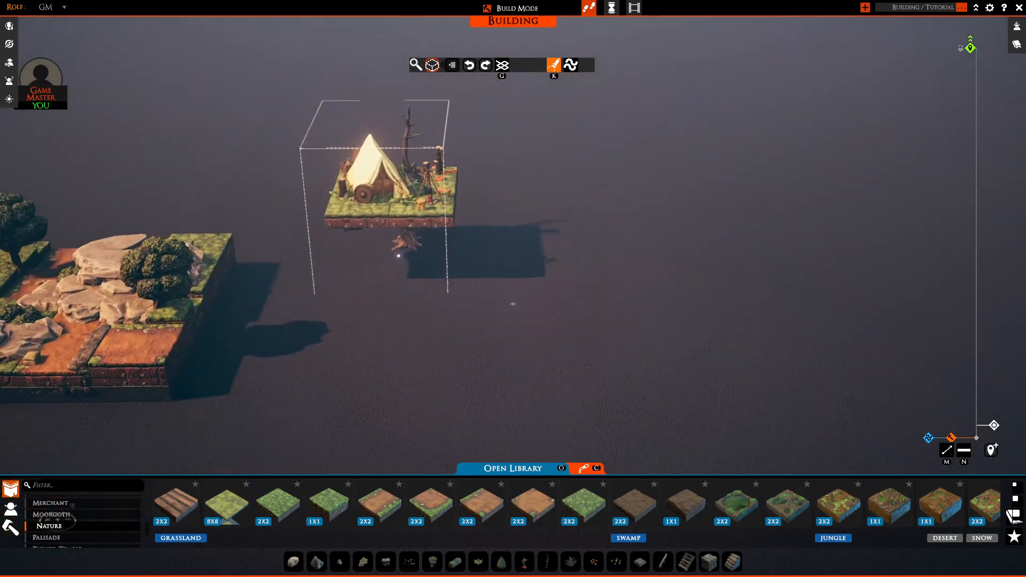
click(403, 307)
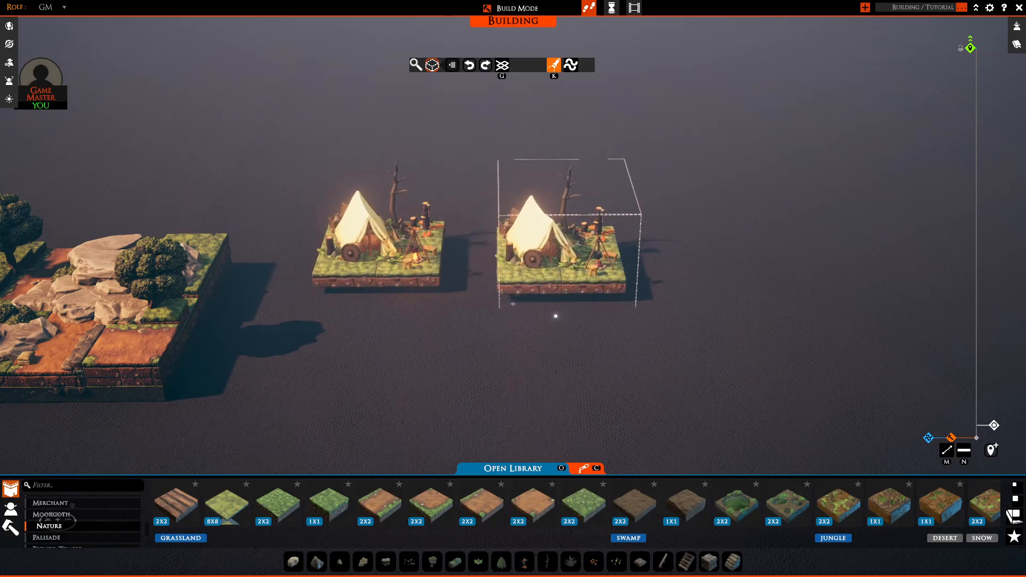
scroll(492, 323, up, 5)
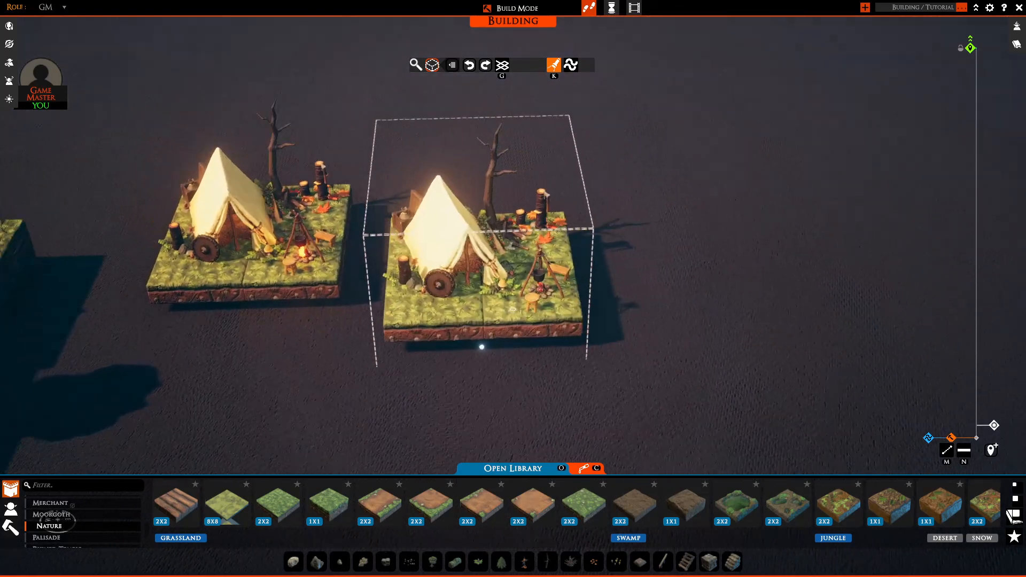
scroll(481, 346, down, 4)
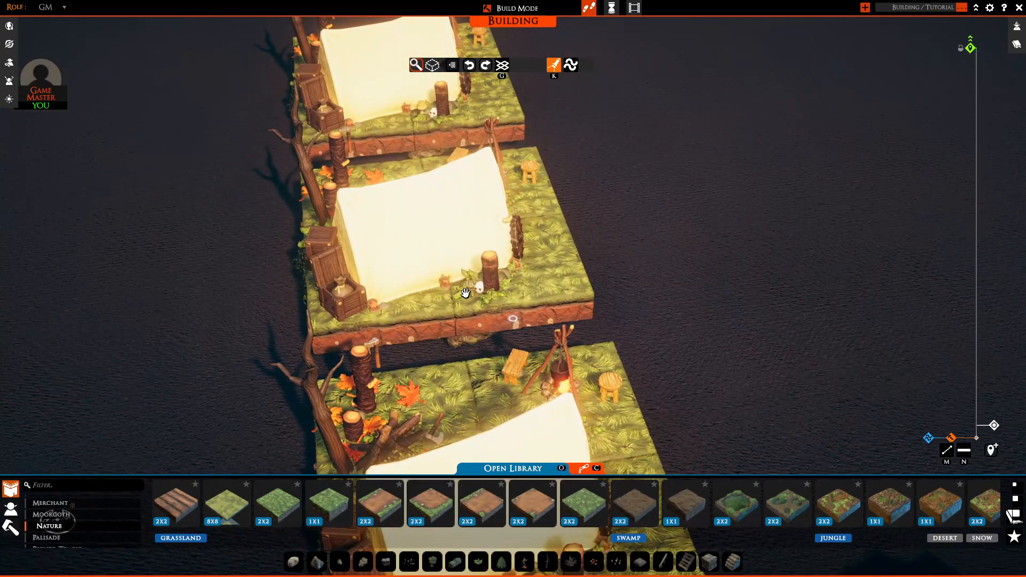
Delete the dead tree, the yellow mushroom by the tent and the sack in the chest from the middle campsite.
middle_drag(487, 303, 355, 284)
key(w)
scroll(620, 225, up, 3)
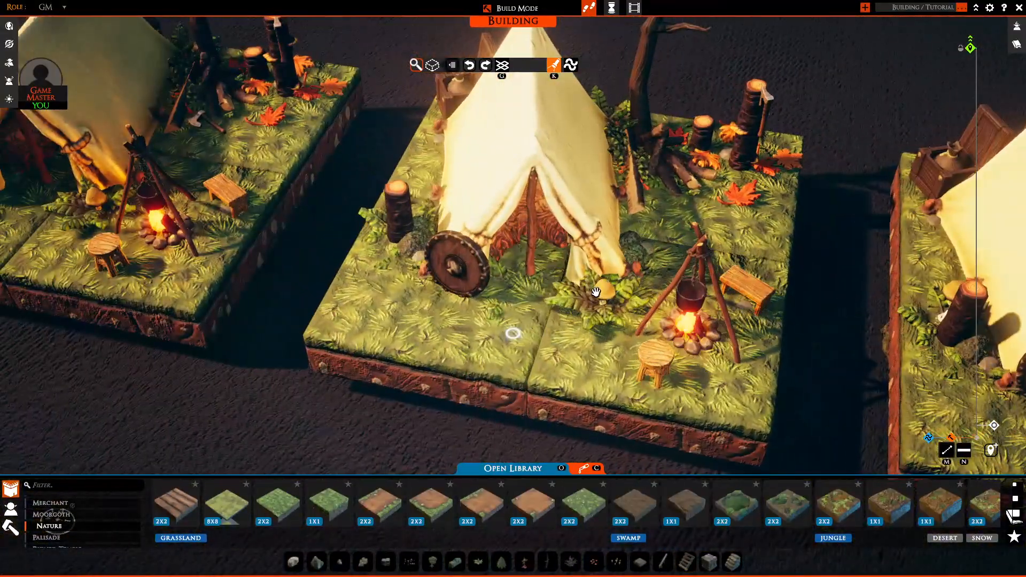
middle_drag(602, 311, 518, 132)
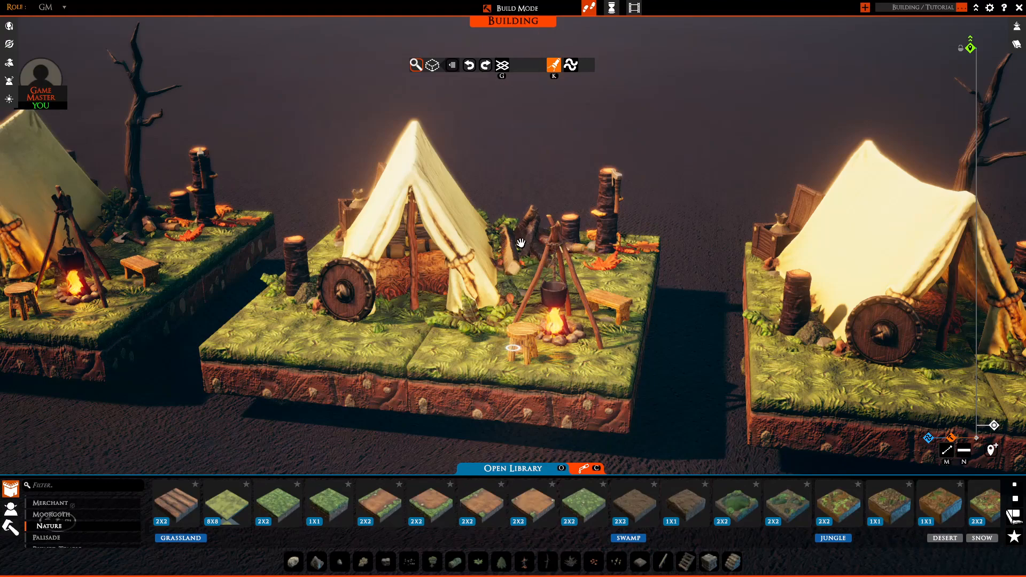
key(a)
scroll(520, 247, down, 3)
middle_drag(572, 290, 565, 343)
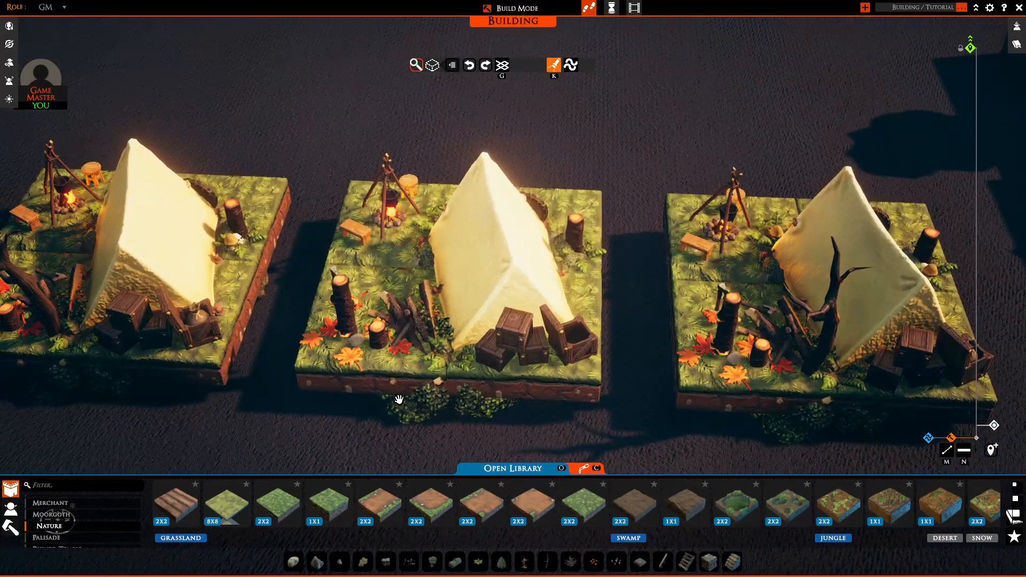
In the middle campsite, move the round shield behind the log stump beside the tent and remove the bench near the campfire.
middle_drag(406, 406, 546, 417)
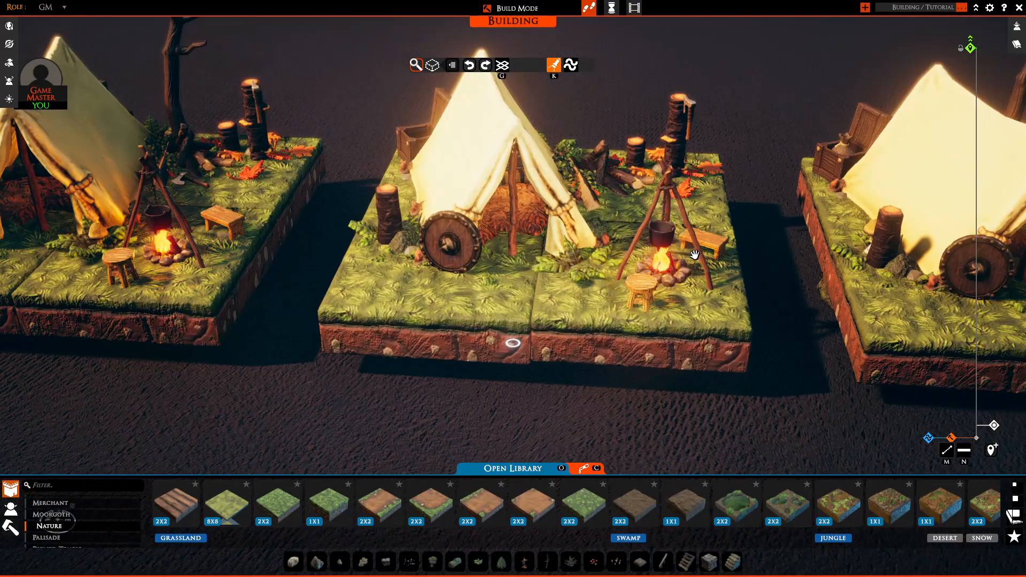
key(d)
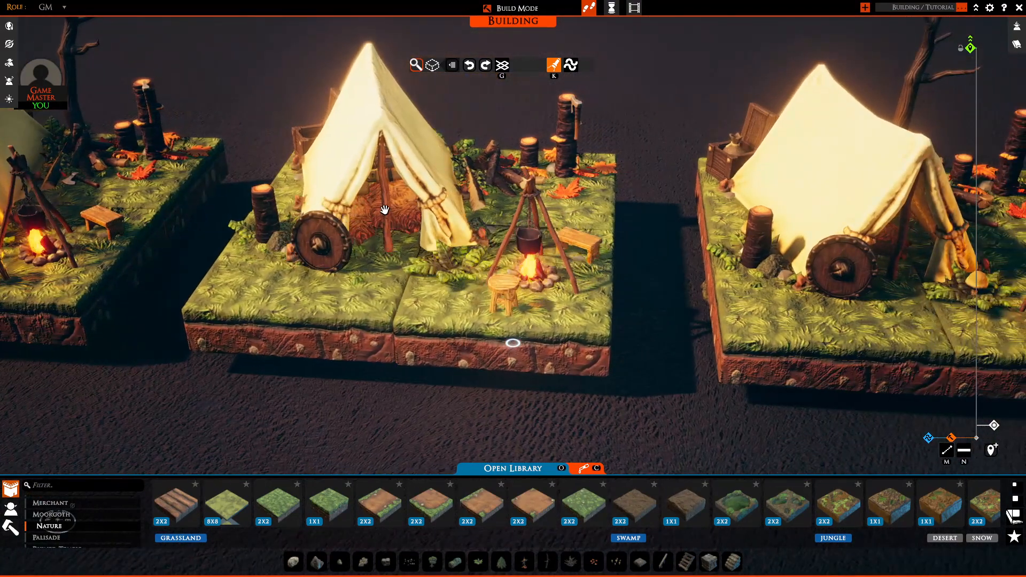
scroll(384, 210, up, 3)
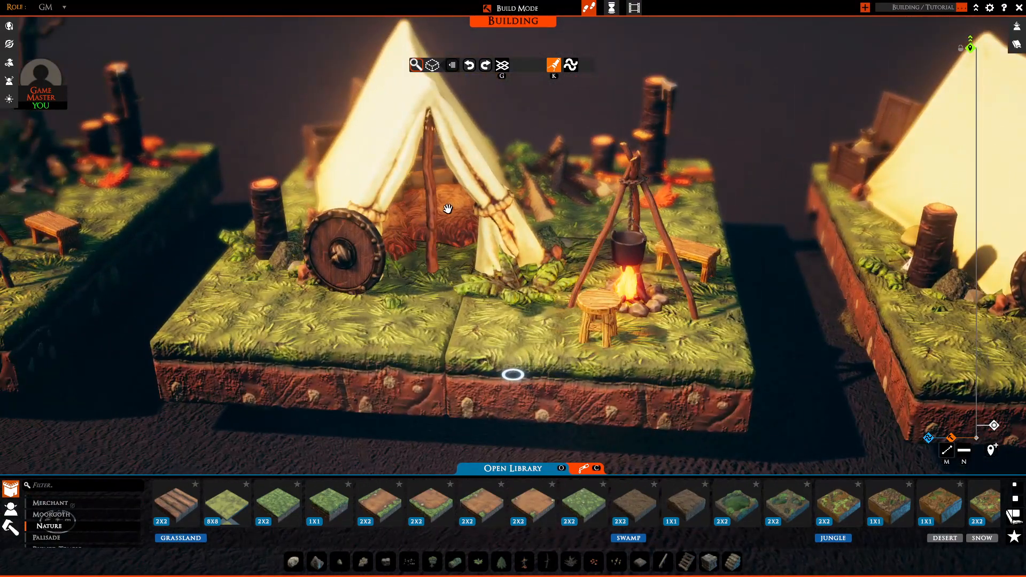
key(g)
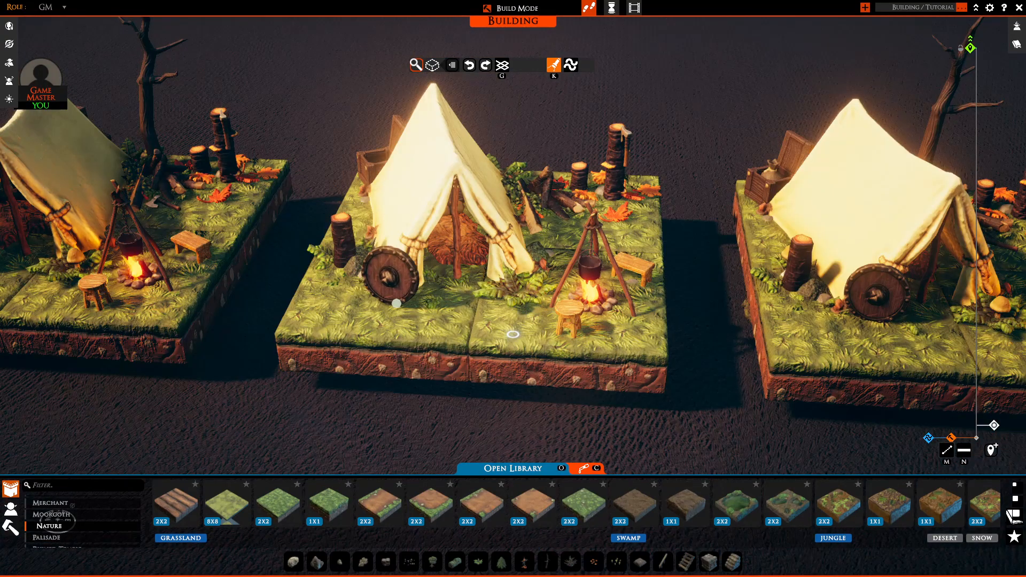
key(e)
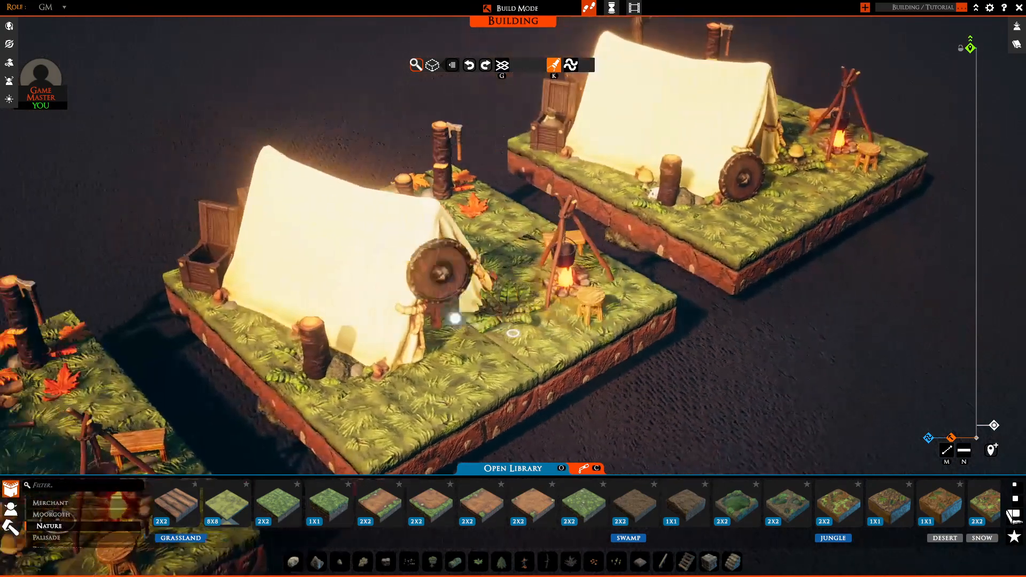
middle_drag(455, 318, 502, 365)
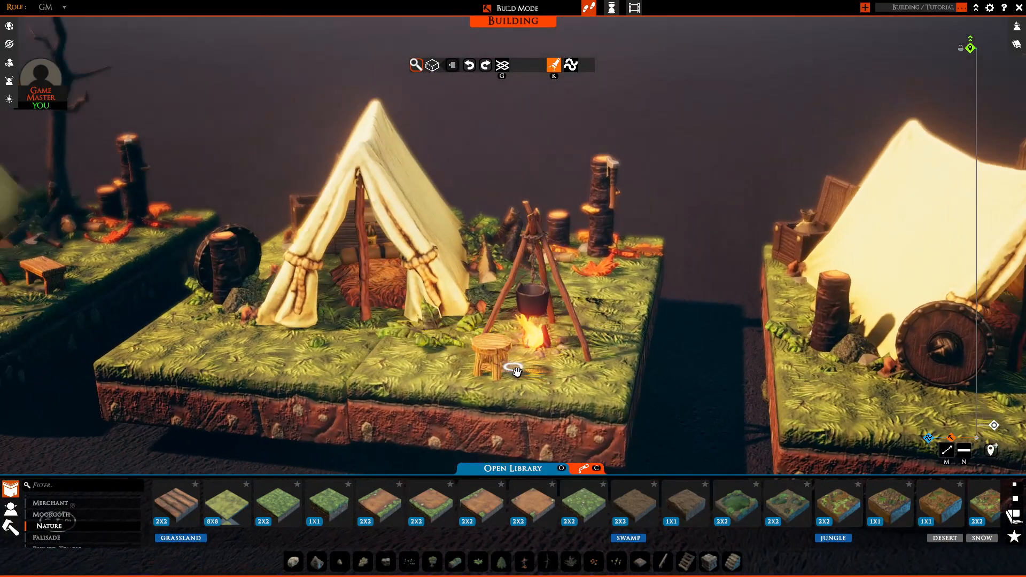
Move the round stool to the other side of the campfire in the middle campsite.
drag(486, 358, 595, 362)
key(d)
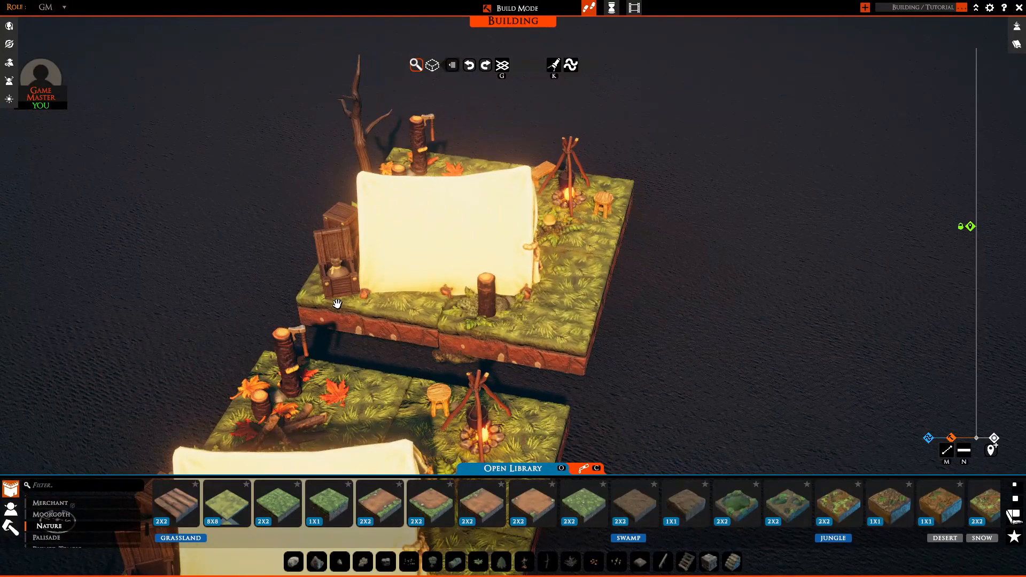
Delete the dead tree, the tall stump with the axe and the autumn leaves from the end campsite.
middle_drag(339, 297, 480, 240)
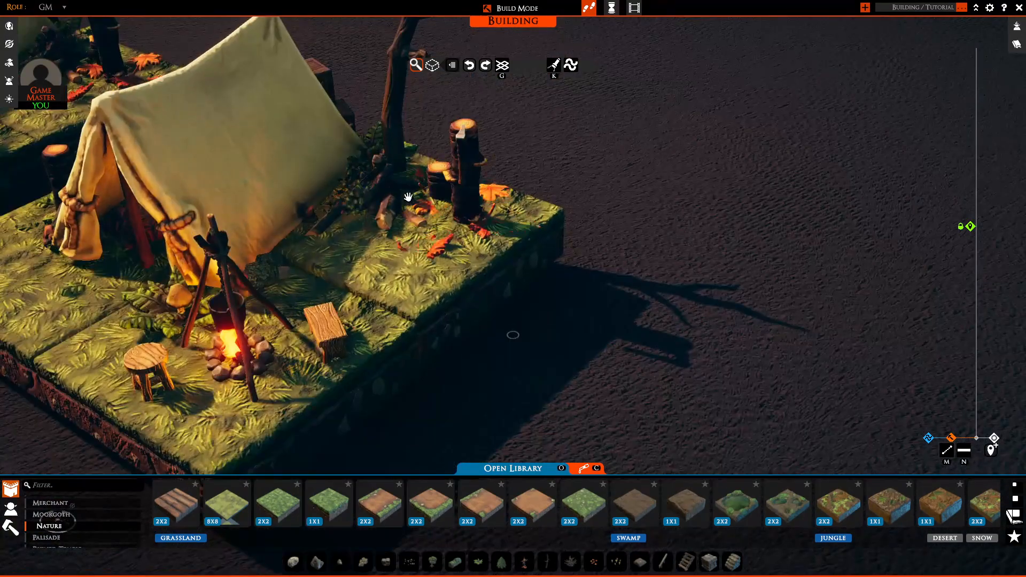
click(461, 185)
key(a)
middle_drag(461, 185, 490, 124)
key(Delete)
key(Delete)
middle_drag(541, 297, 509, 230)
scroll(599, 316, down, 2)
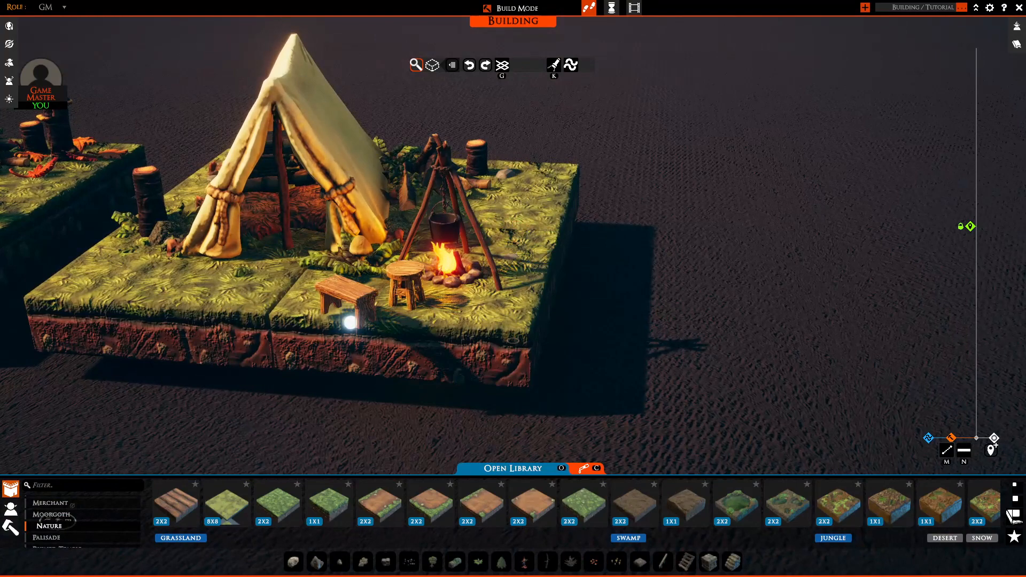
In the end campsite, place the bench in front of the campfire and move the round stool behind it.
right_click(347, 293)
drag(518, 257, 510, 248)
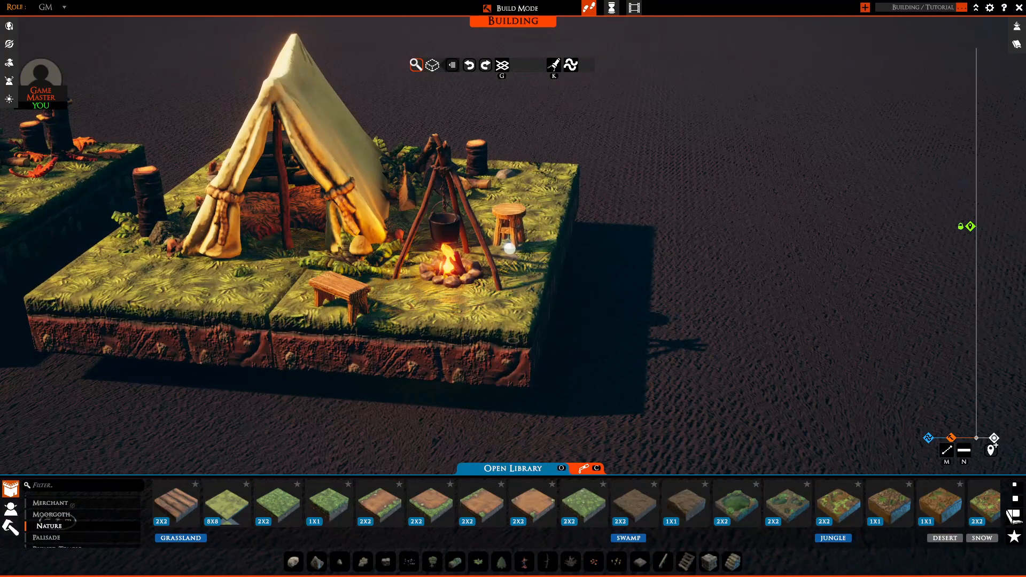
key(g)
key(g)
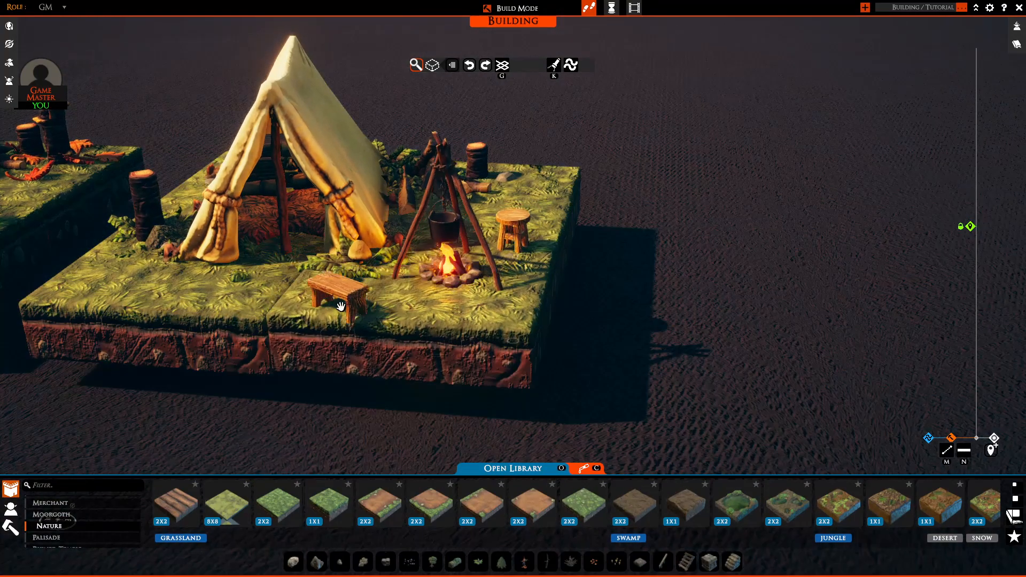
Rotate the cooking tripod over the campfire in the end campsite and readjust the one in the middle campsite.
key(g)
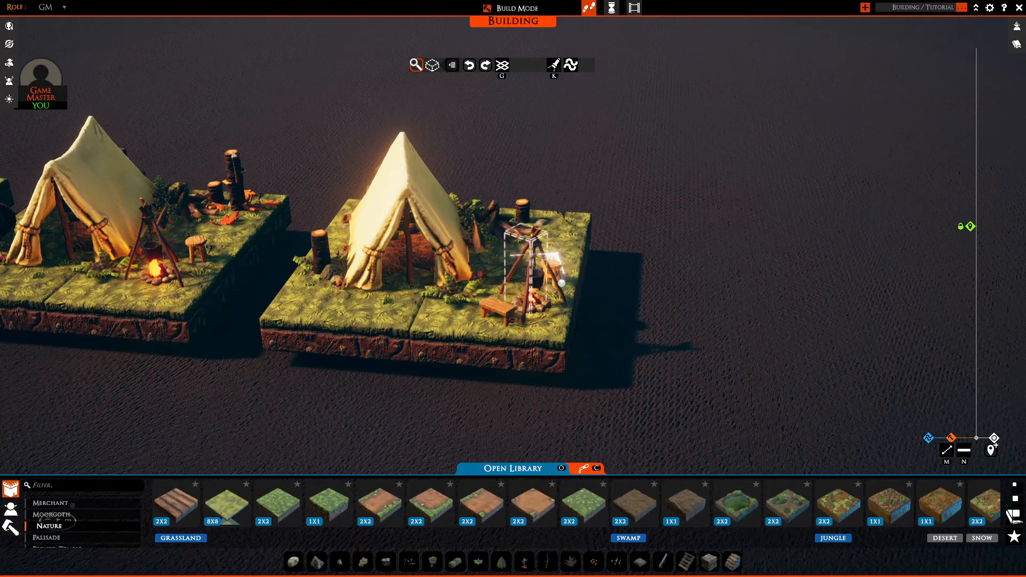
key(r)
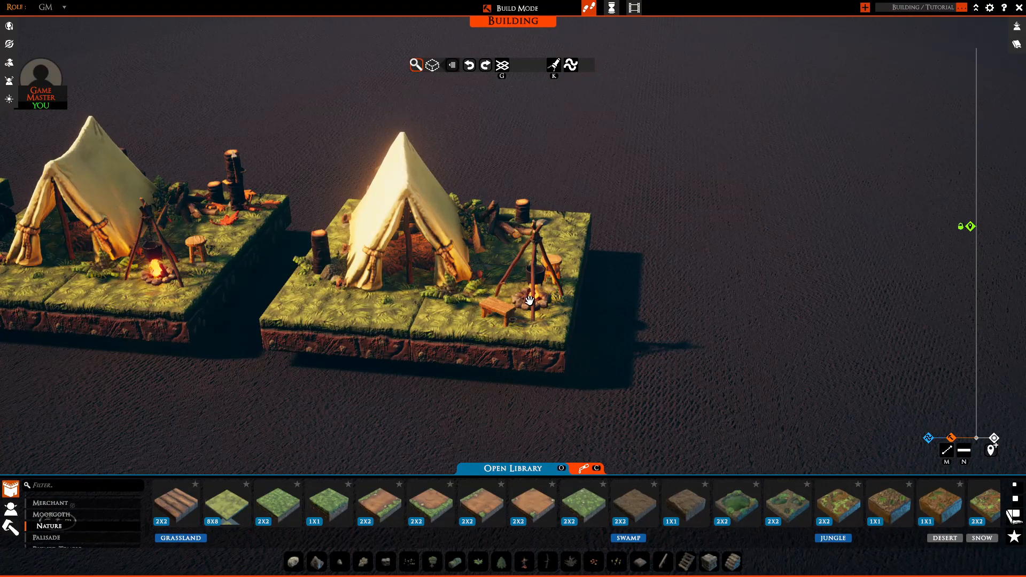
key(g)
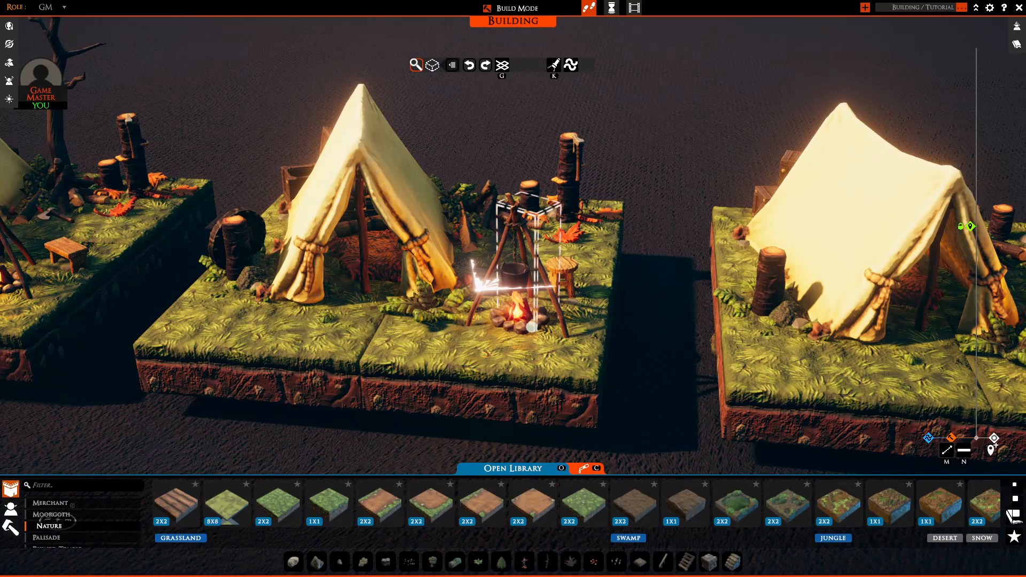
drag(531, 327, 463, 297)
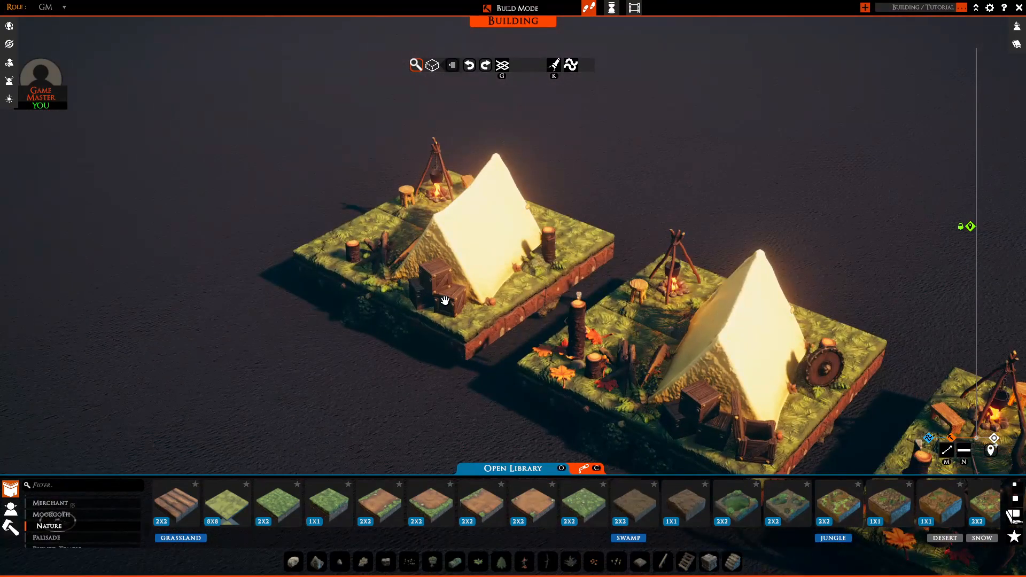
Switch the library from tiles to props and show the Food & Drink category.
key(g)
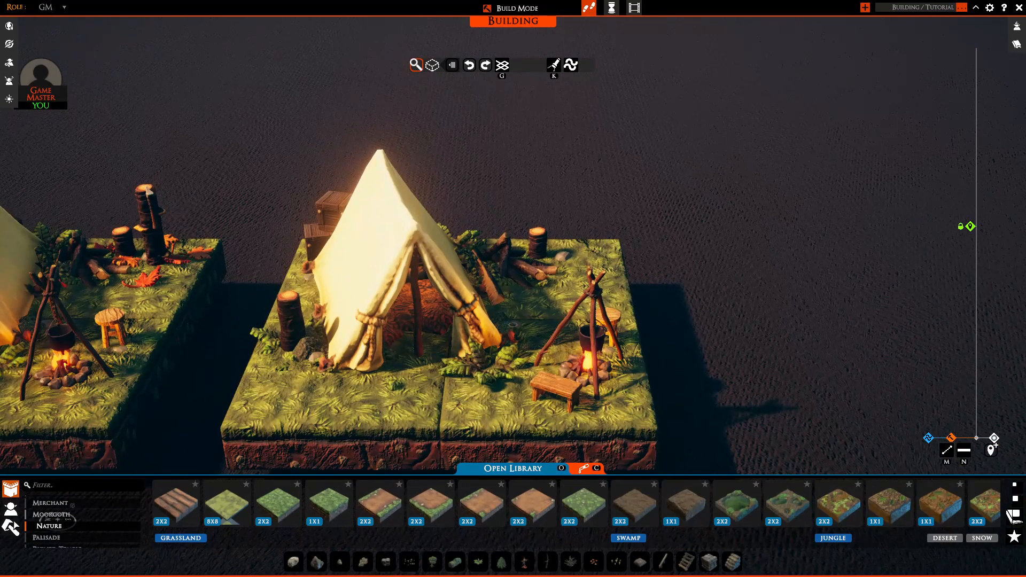
click(10, 527)
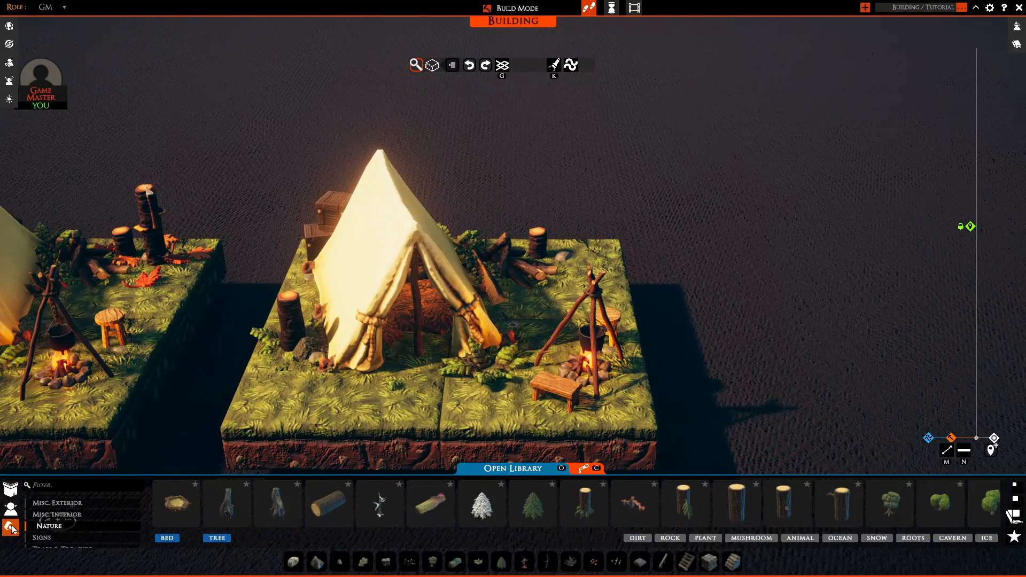
scroll(69, 528, down, 2)
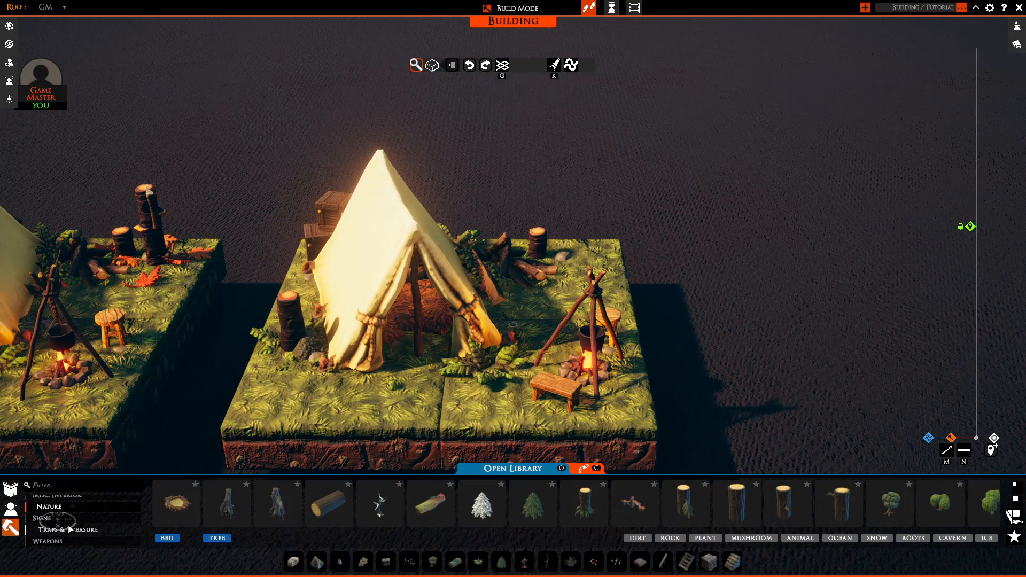
scroll(70, 531, up, 3)
click(63, 513)
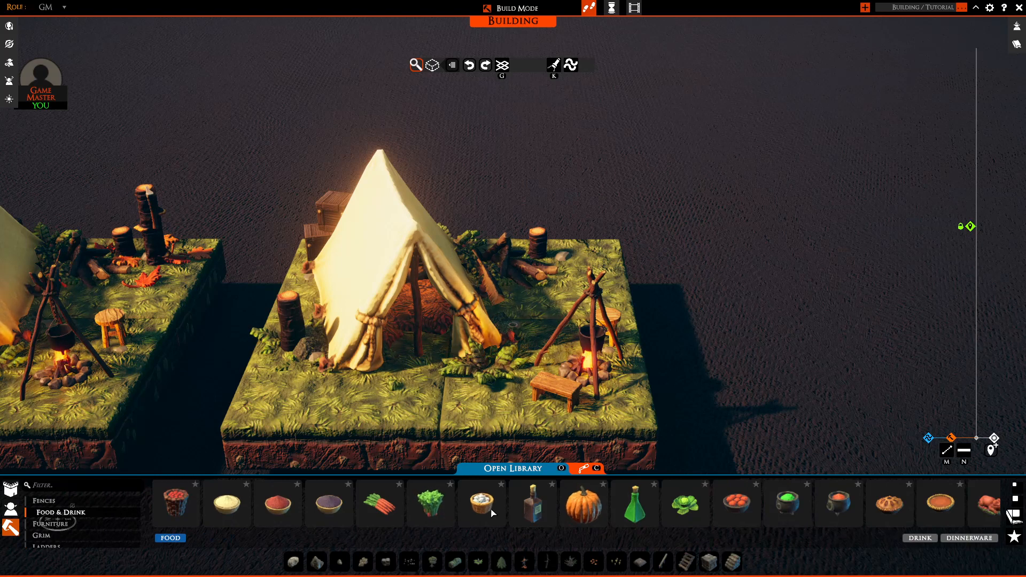
Place the bowl of stew on top of the round stool in the end campsite.
scroll(481, 508, down, 5)
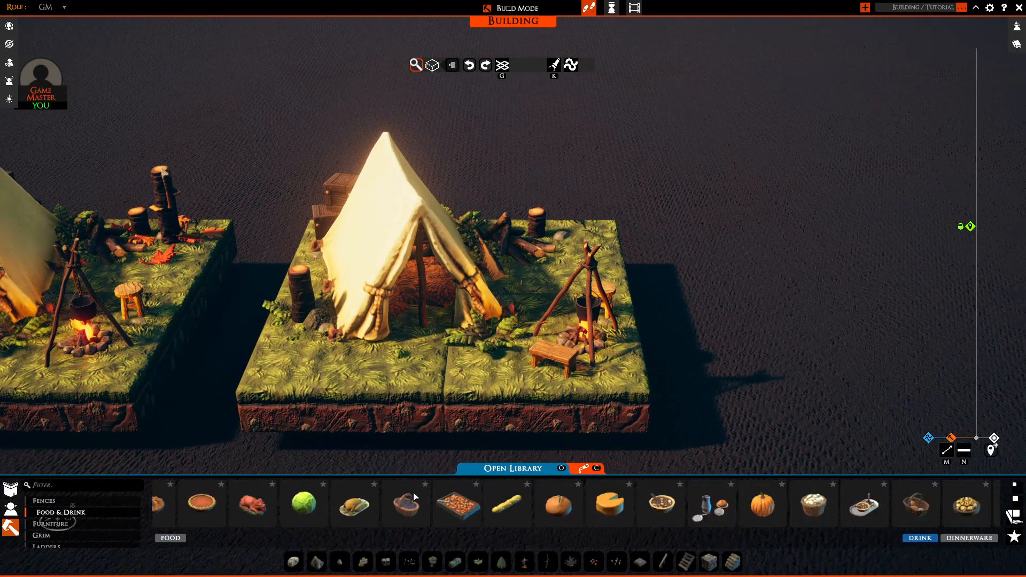
scroll(416, 497, down, 4)
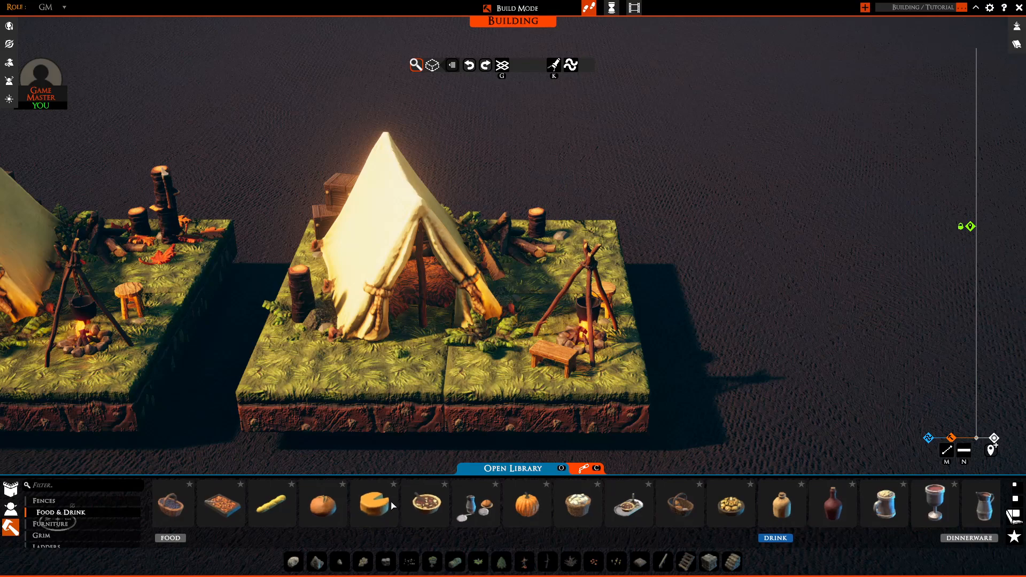
click(426, 503)
middle_drag(628, 392, 427, 390)
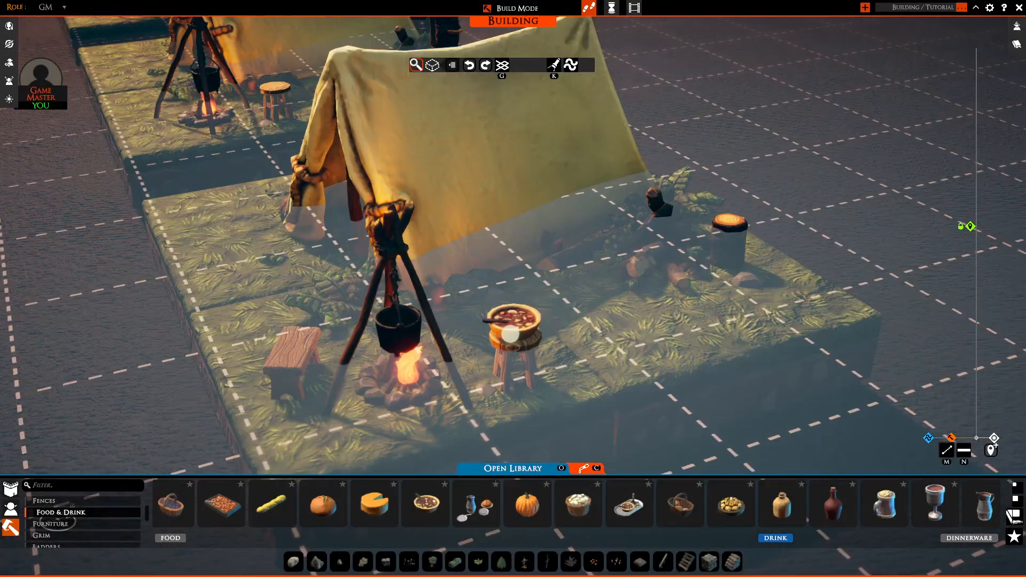
click(511, 320)
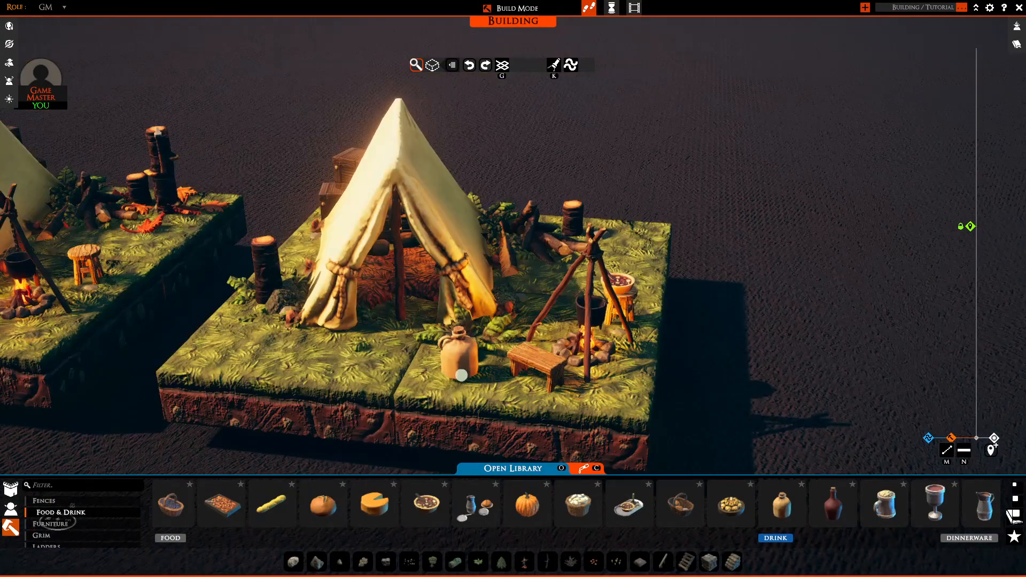
Place the clay jug inside the open crate behind the tent in the middle campsite.
middle_drag(461, 374, 550, 367)
key(a)
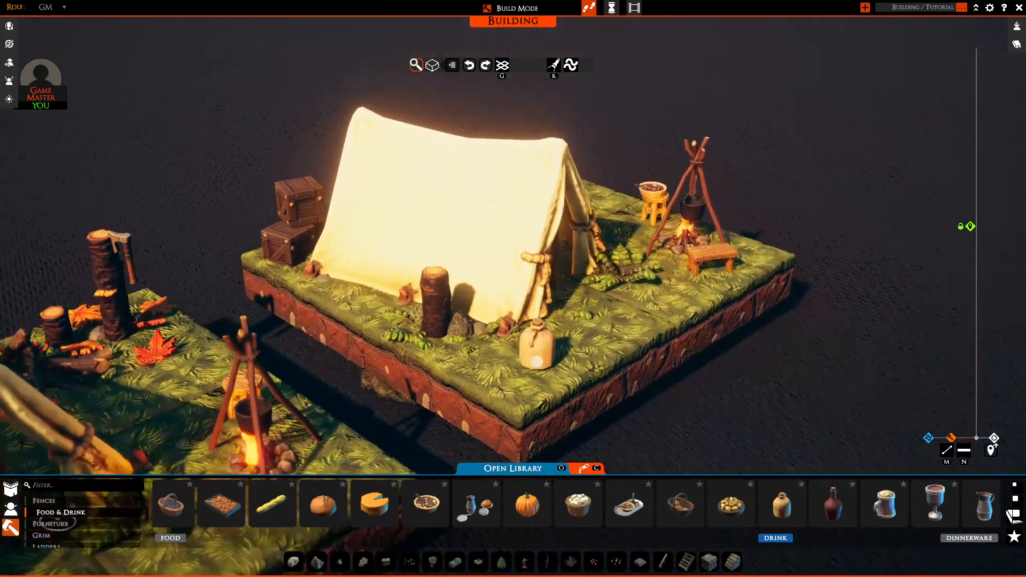
key(a)
middle_drag(323, 350, 396, 343)
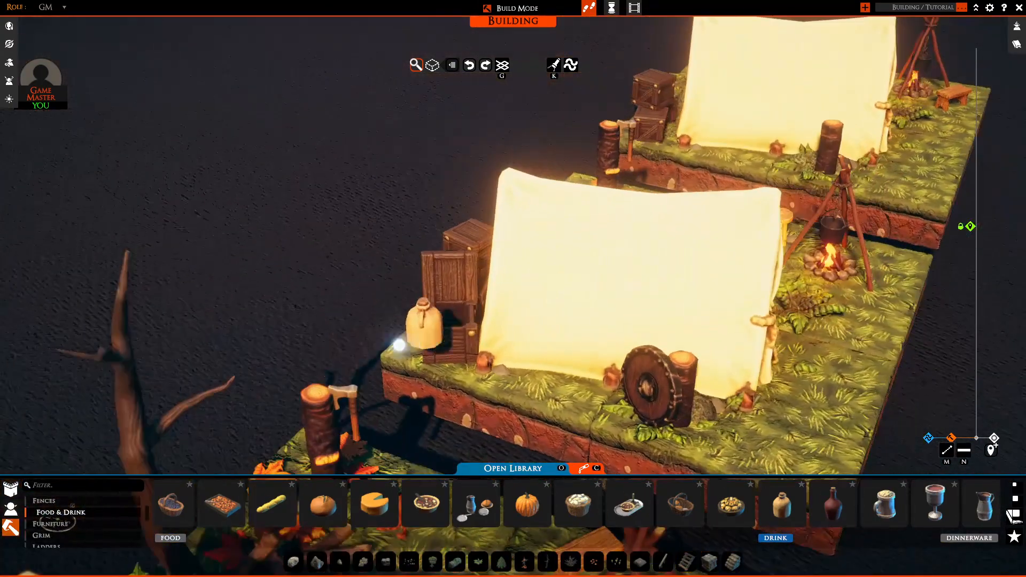
key(g)
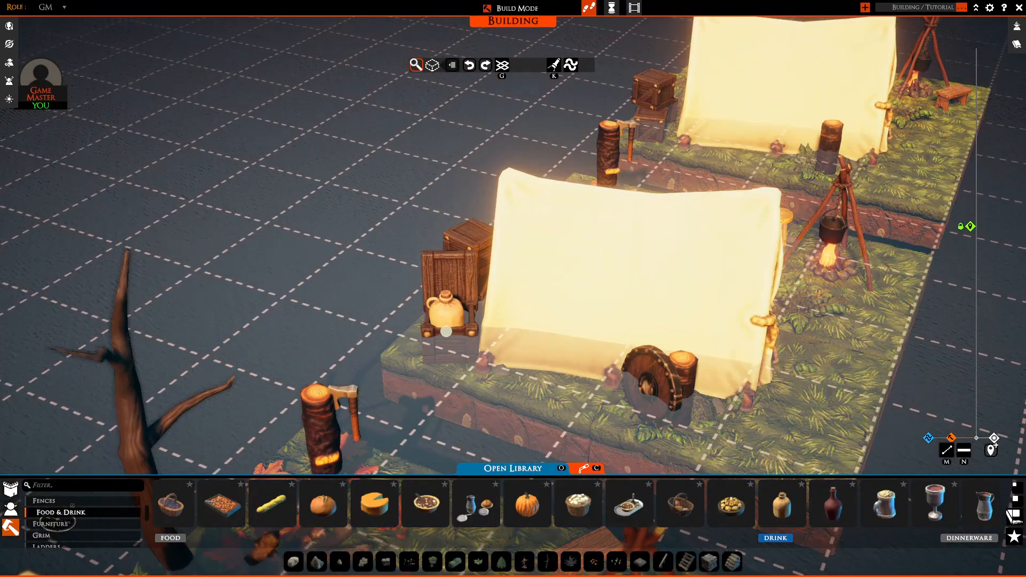
key(g)
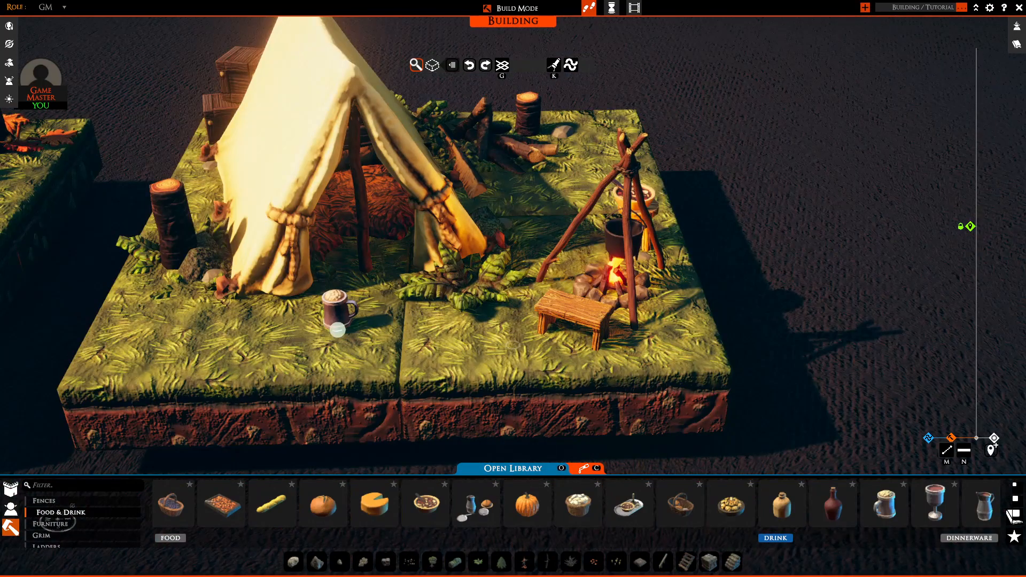
Place a frothy mug on the grass beside the tent entrance in the end campsite.
click(338, 345)
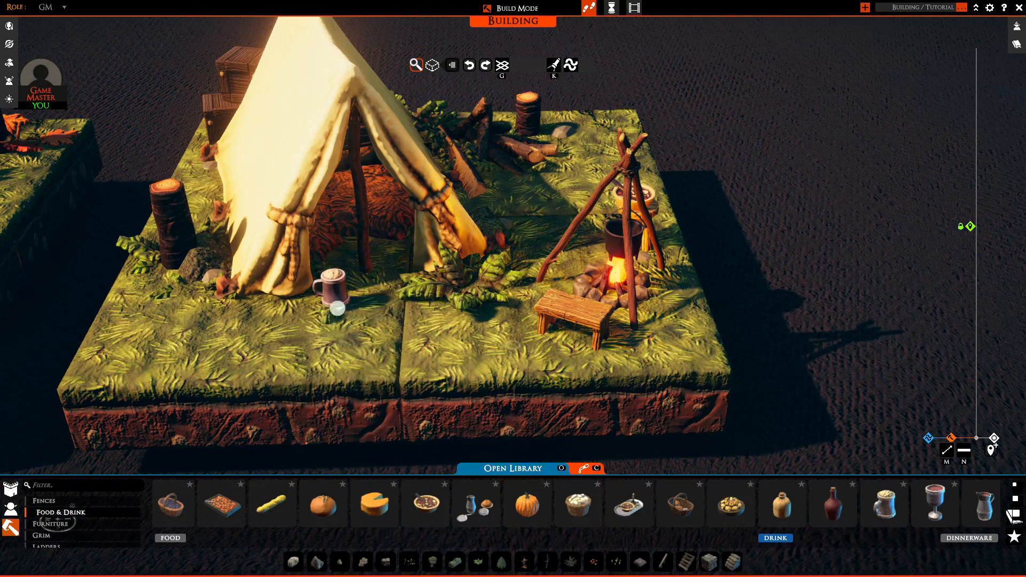
key(g)
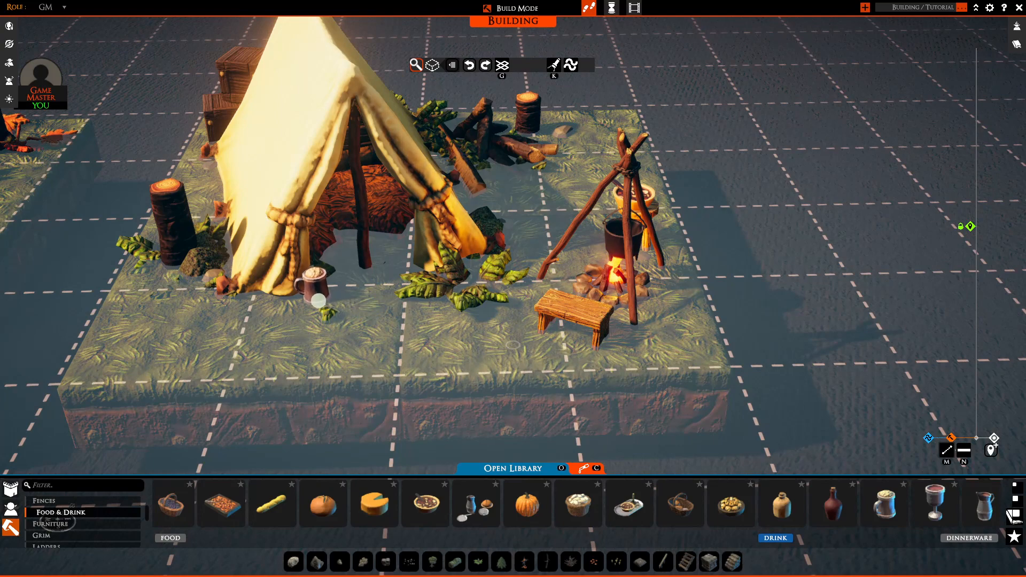
click(318, 301)
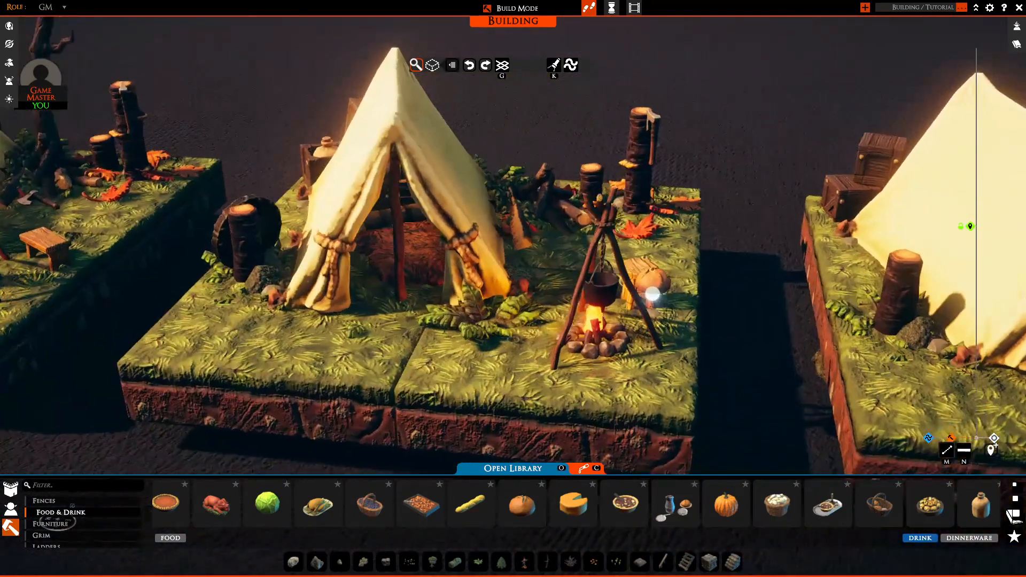
Place the basket of berries on the grass between the tent and the round stool in the middle campsite.
key(g)
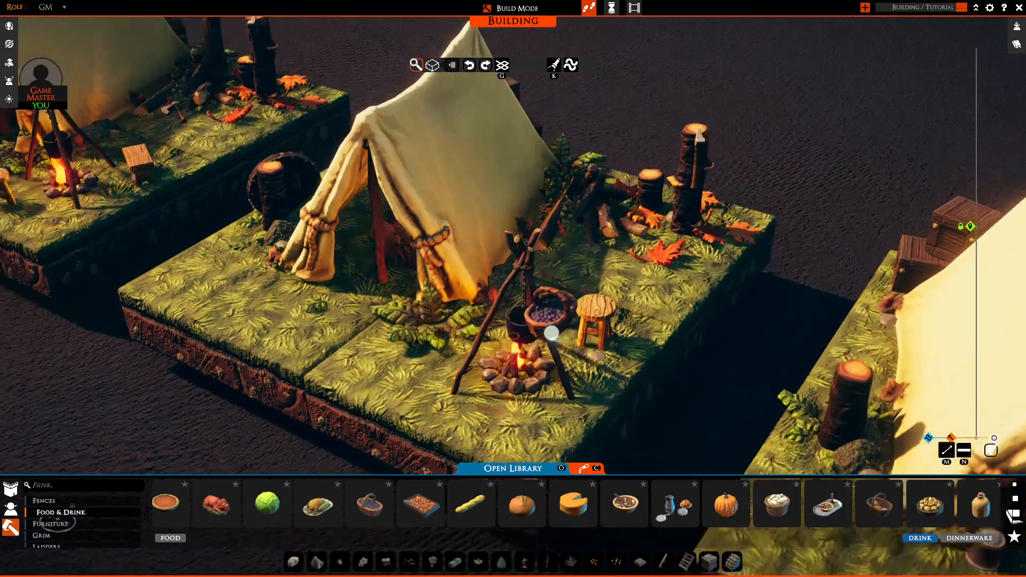
key(d)
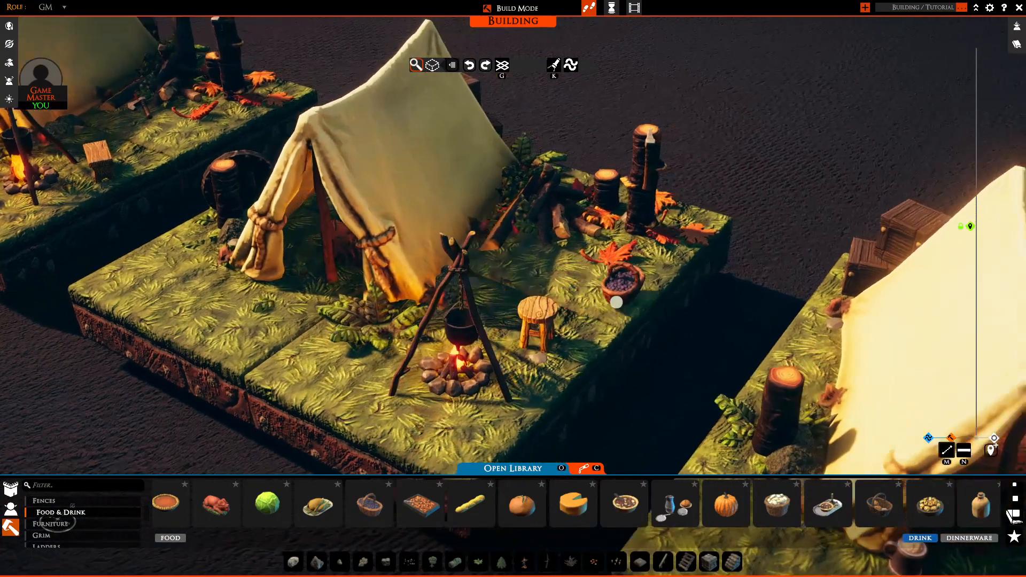
key(w)
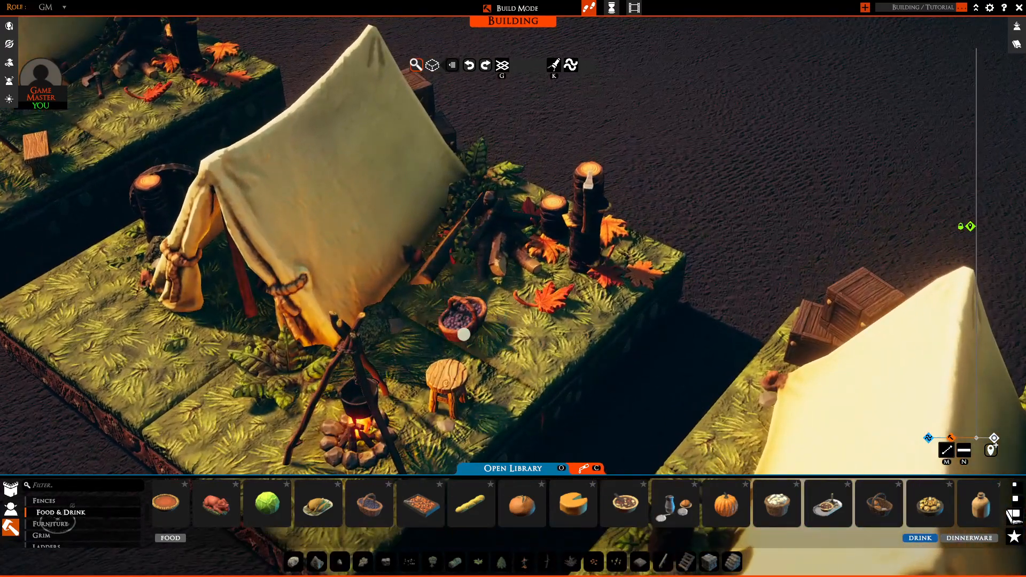
click(456, 326)
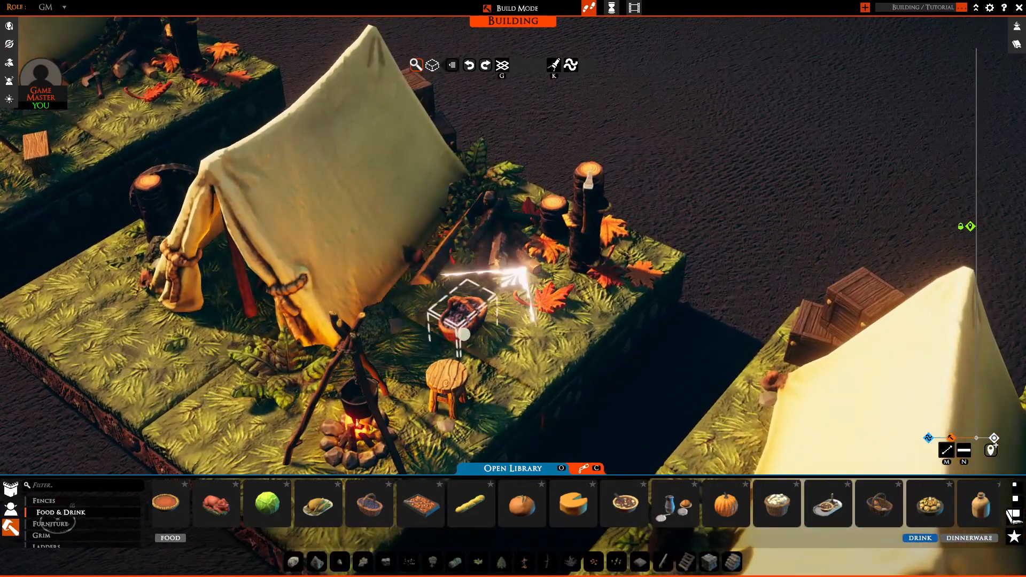
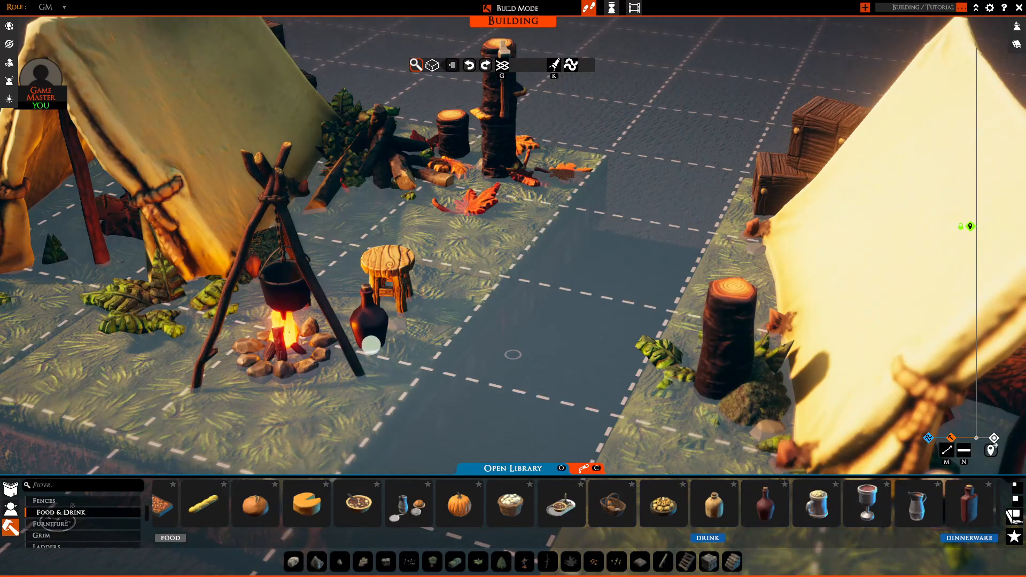
In the middle campsite, place the dark round bottle beside the round stool and a goblet on top of the stool.
click(373, 356)
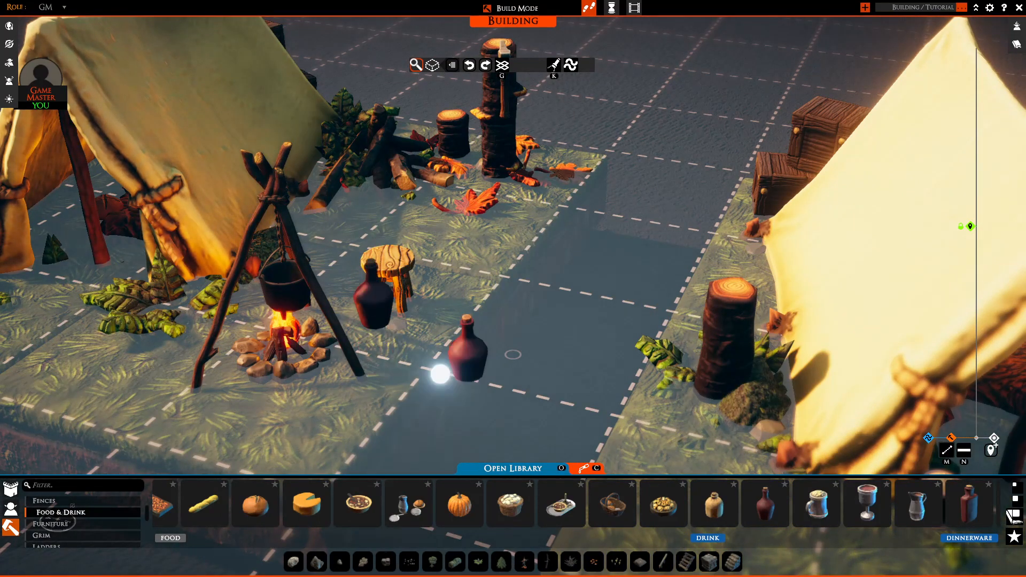
click(867, 517)
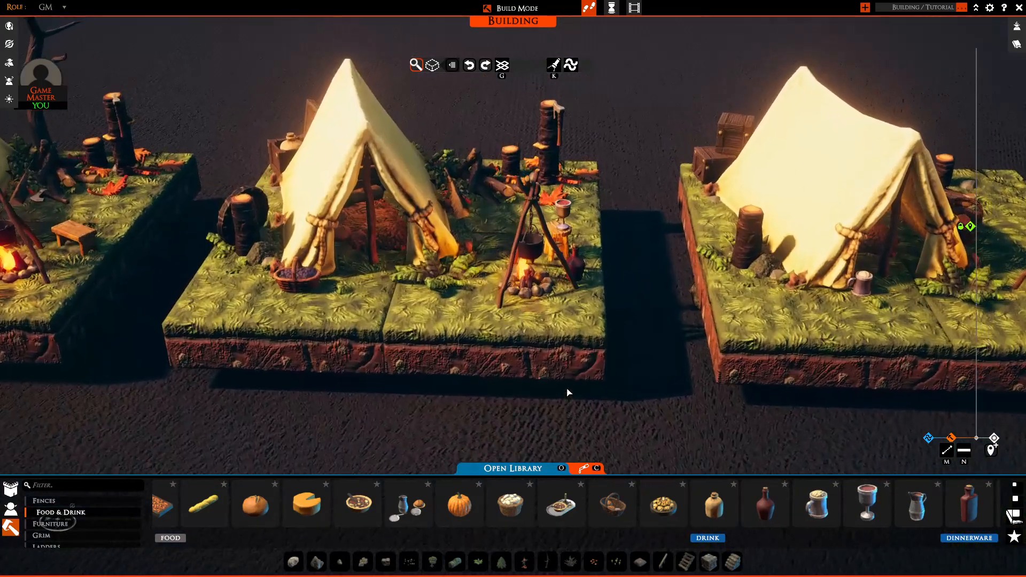
Place a frothy mug on the bench by the campfire in the campsite with the dead tree.
drag(339, 367, 472, 371)
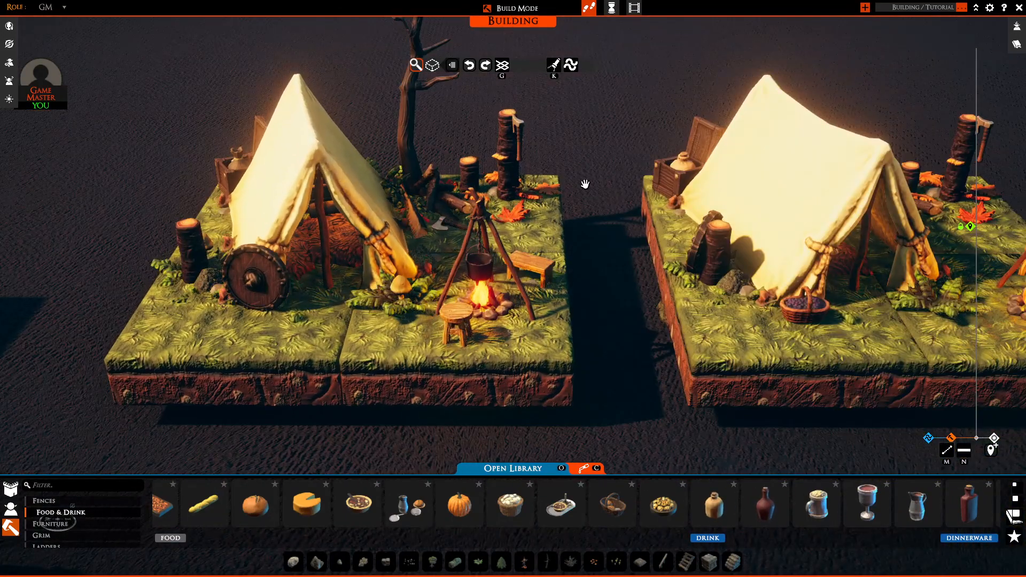
click(818, 504)
scroll(353, 289, up, 3)
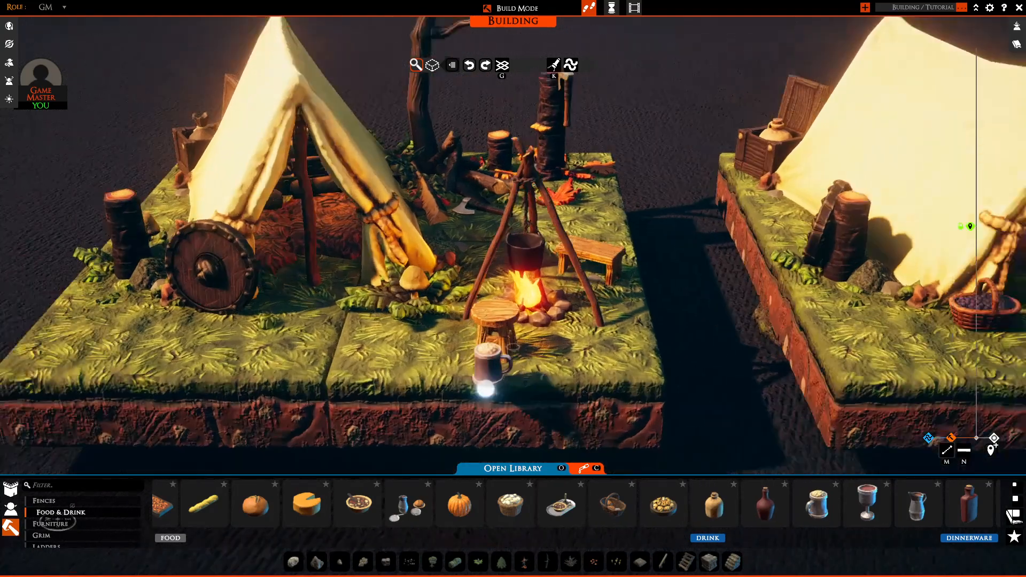
key(d)
scroll(502, 386, up, 2)
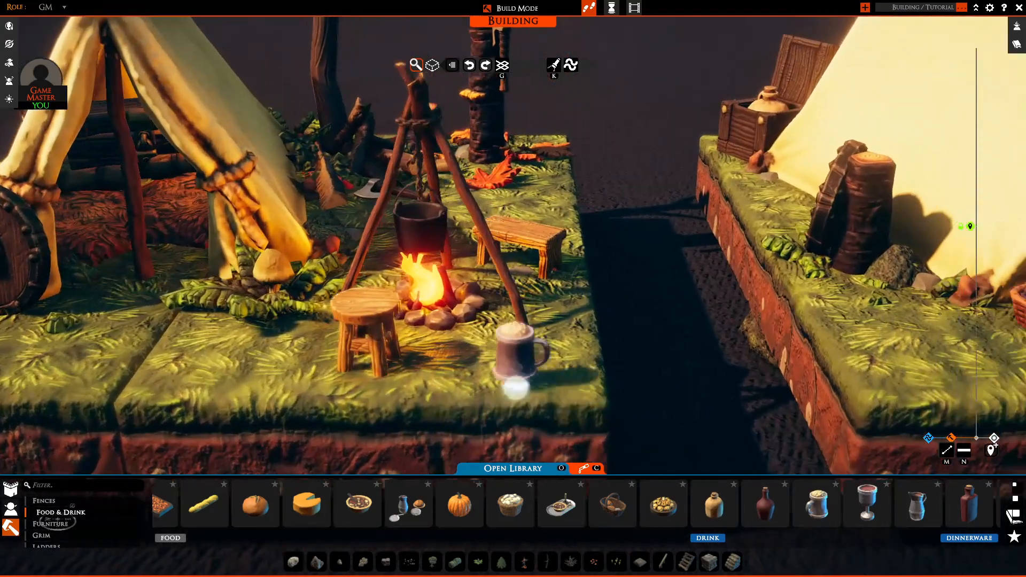
right_drag(515, 385, 389, 385)
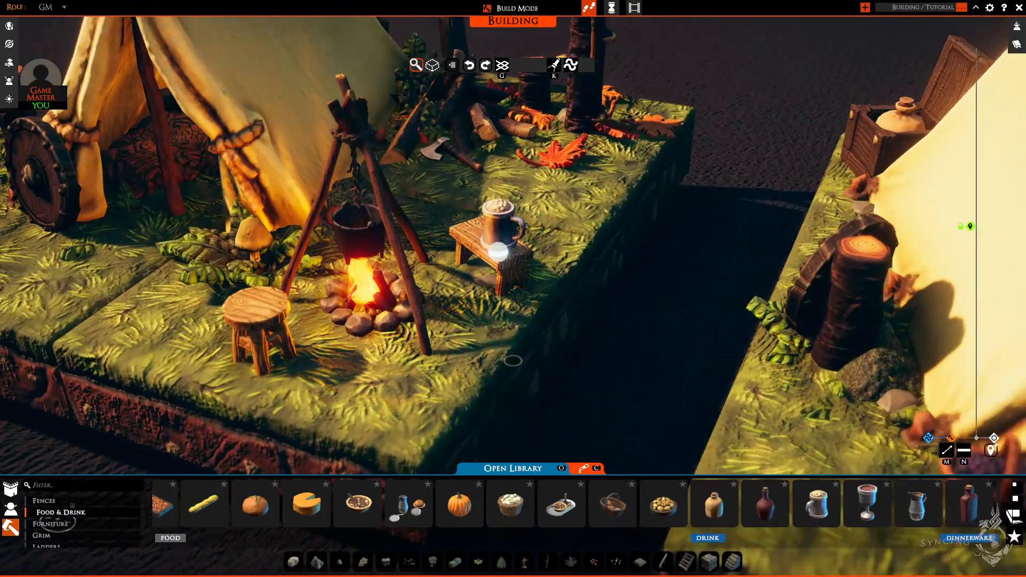
drag(498, 252, 485, 238)
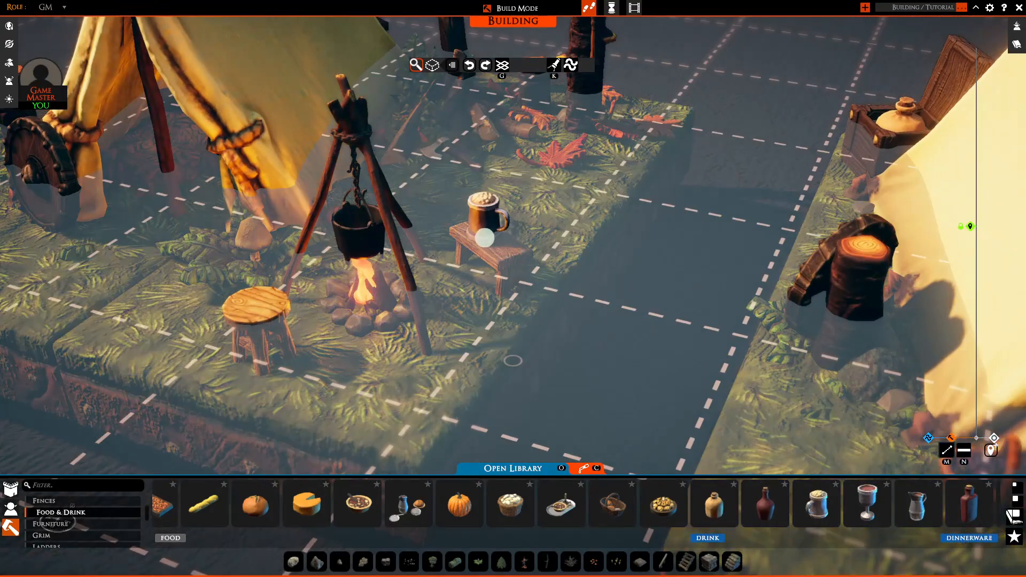
click(479, 232)
Place a second mug on the grass beside the round stool in the campsite with the dead tree.
key(a)
key(s)
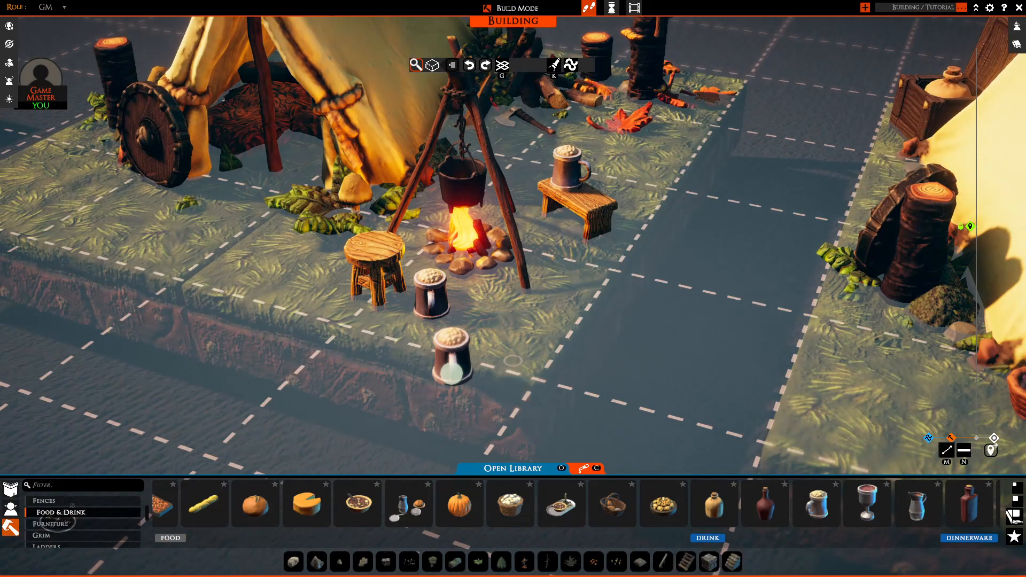
right_click(452, 374)
Place the shallow bowl of potatoes inside the tent, by the entrance pole, in the campsite with the dead tree.
key(a)
key(s)
scroll(396, 361, down, 5)
key(w)
key(d)
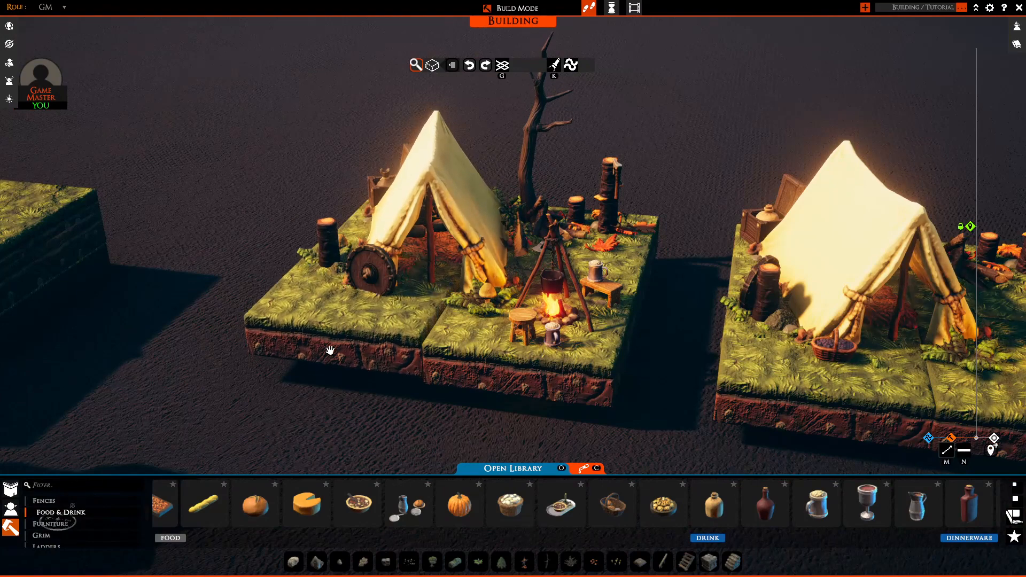
scroll(532, 320, up, 4)
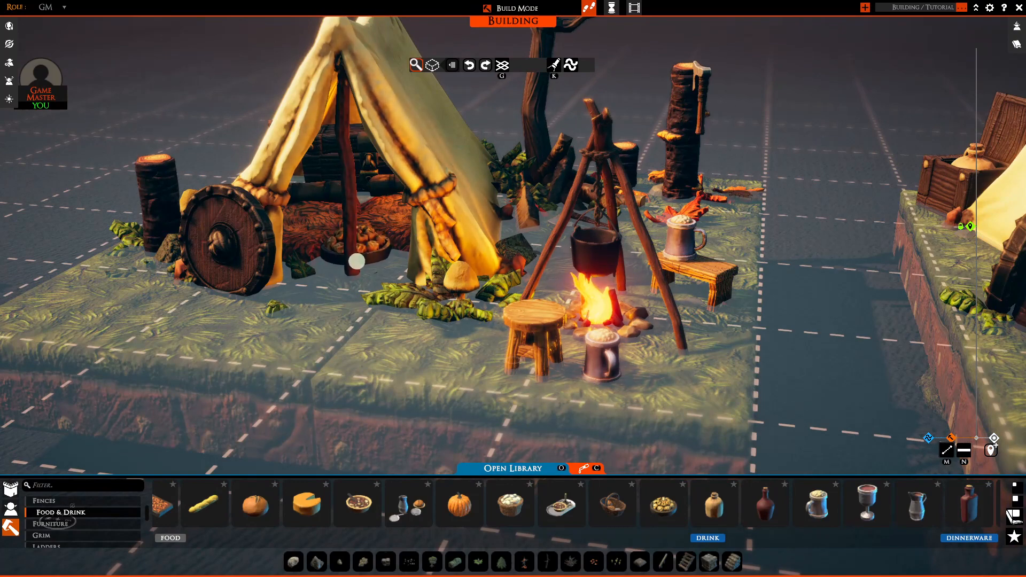
right_click(319, 320)
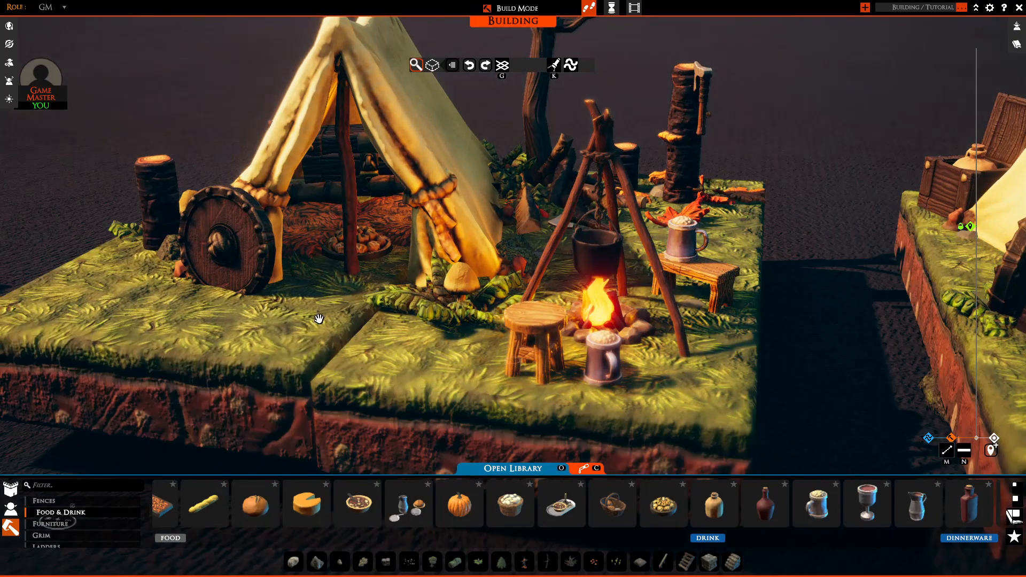
Examine the campsite with the dead tree and its neighbour to compare how their props differ.
middle_drag(318, 321, 390, 339)
scroll(417, 297, down, 3)
scroll(623, 421, down, 3)
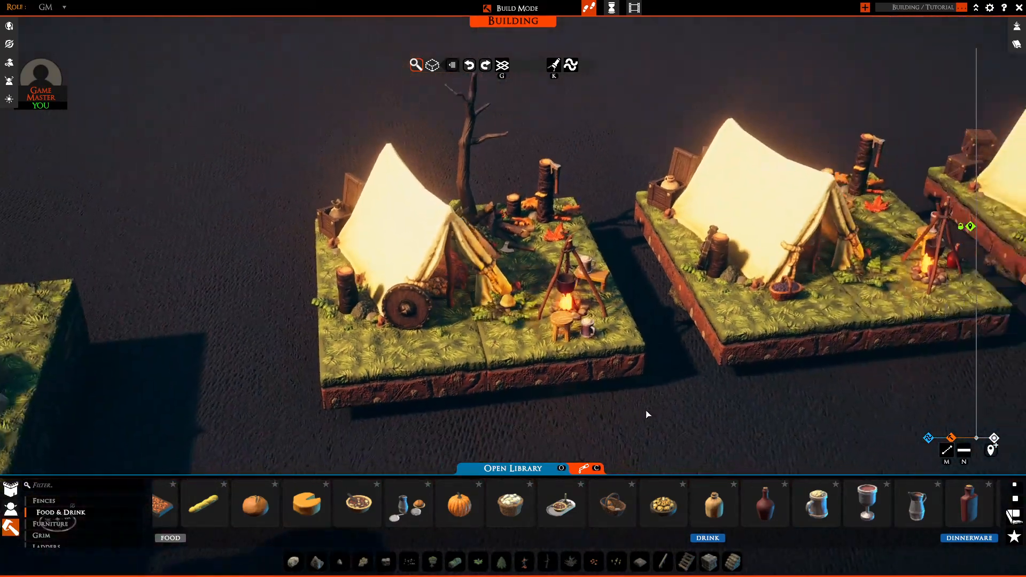
middle_drag(645, 414, 564, 406)
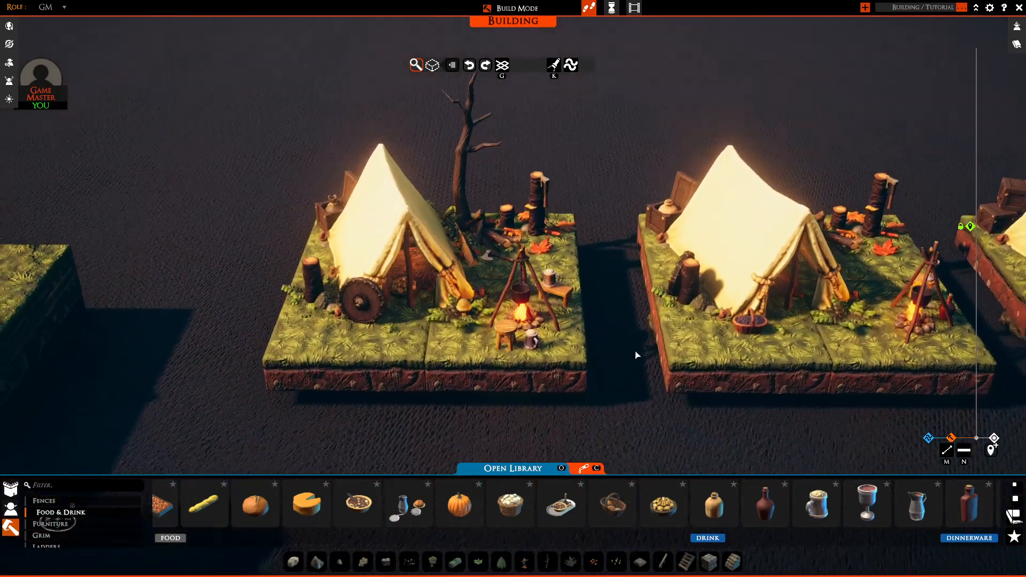
middle_drag(636, 355, 626, 347)
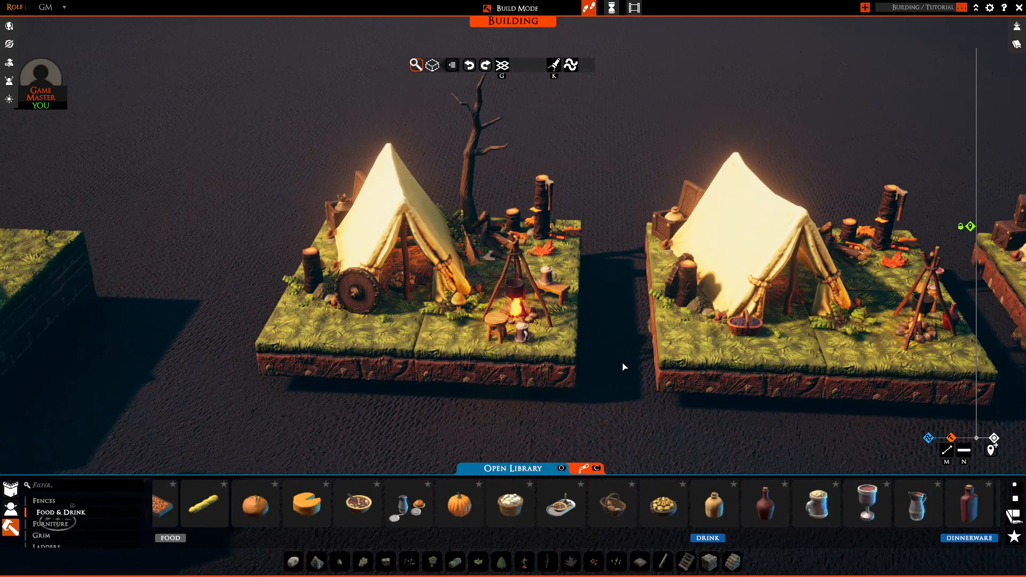
scroll(620, 369, down, 1)
scroll(616, 368, up, 3)
scroll(620, 336, up, 2)
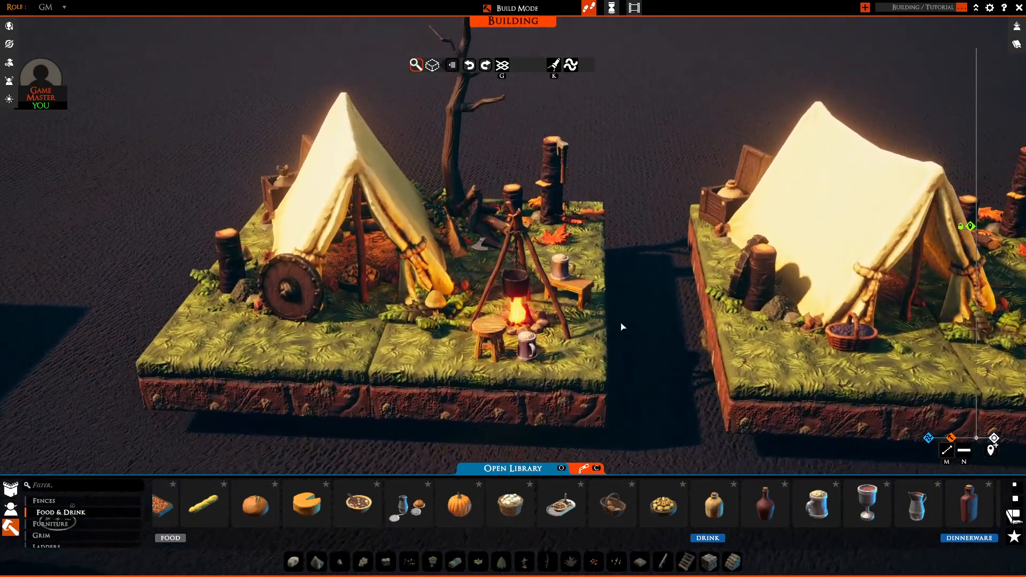
Examine the row of three tent campsites from several angles to compare their tents, campfires and props.
scroll(694, 374, up, 4)
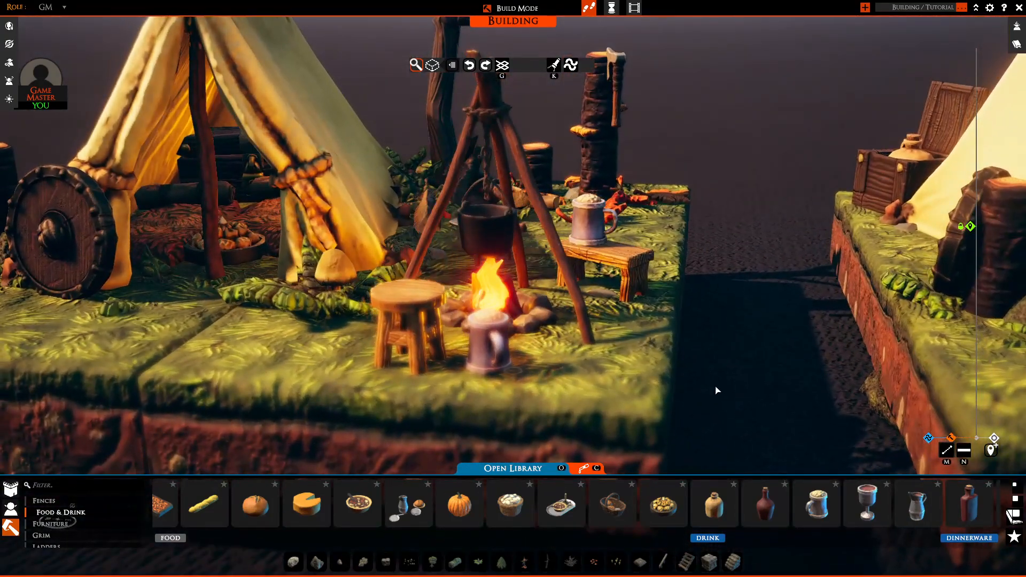
scroll(717, 391, down, 5)
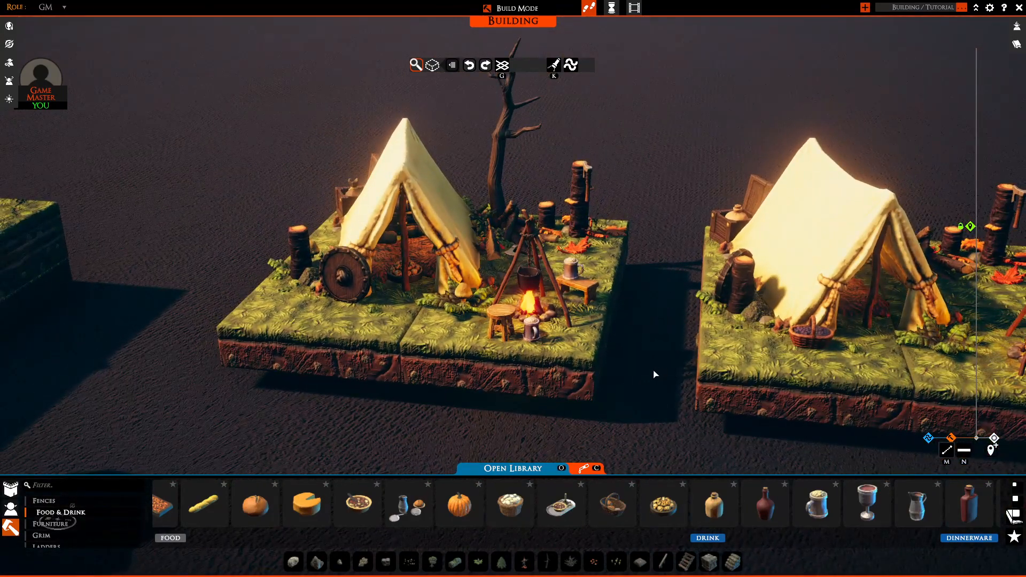
mouse_move(638, 361)
middle_down()
mouse_move(630, 338)
mouse_move(639, 360)
middle_up()
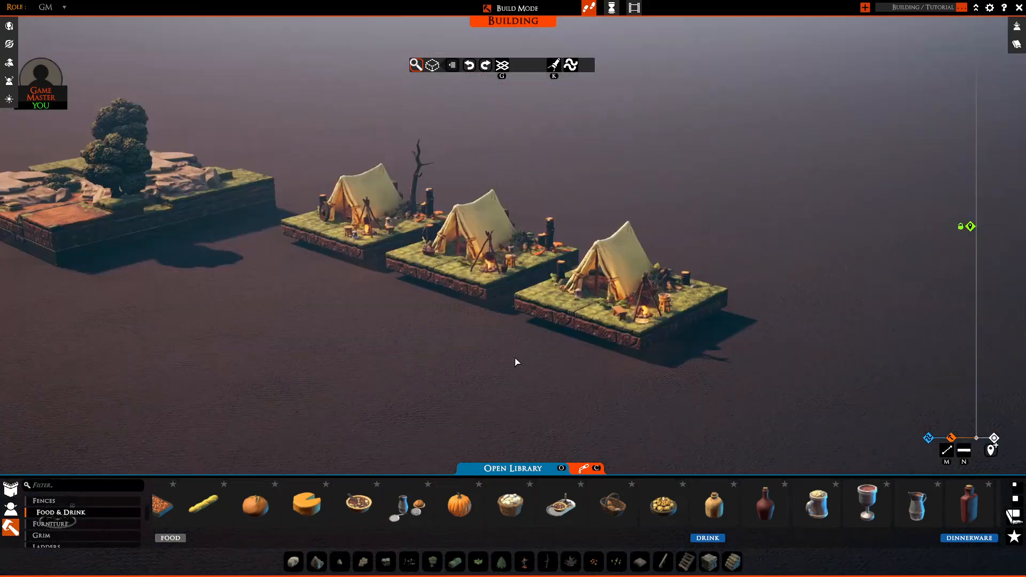
scroll(515, 361, up, 3)
middle_drag(419, 341, 546, 283)
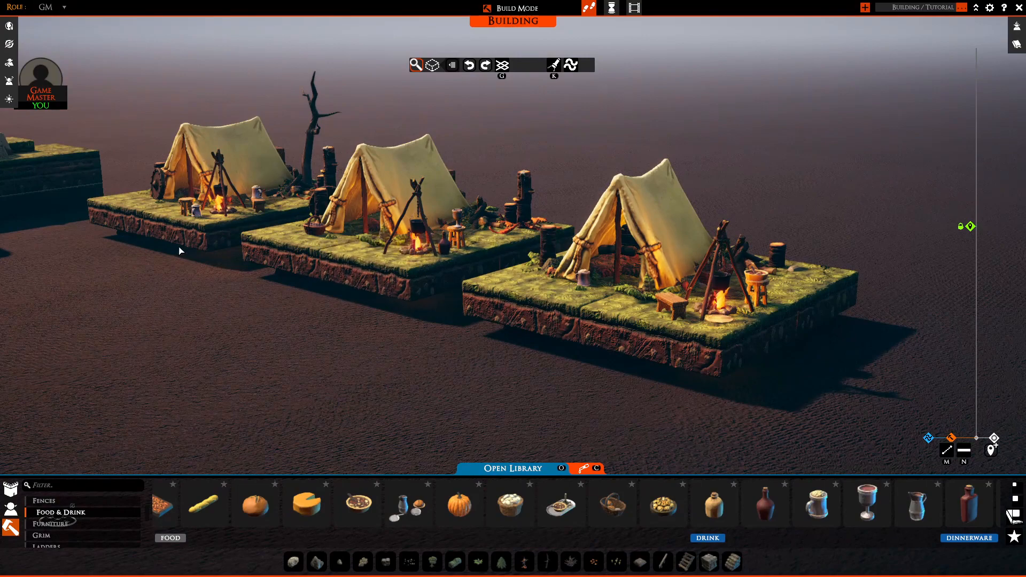
right_drag(337, 340, 575, 395)
scroll(452, 375, down, 3)
scroll(453, 376, up, 4)
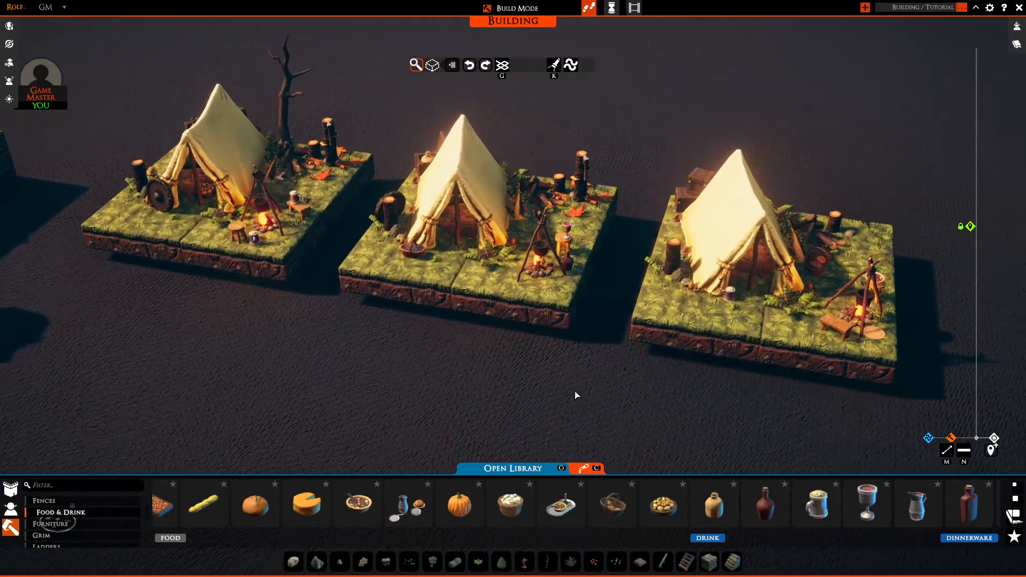
Box-select the whole campsite with the dead tree and place a copy of it at the grassy corner of the rocky terrain.
key(a)
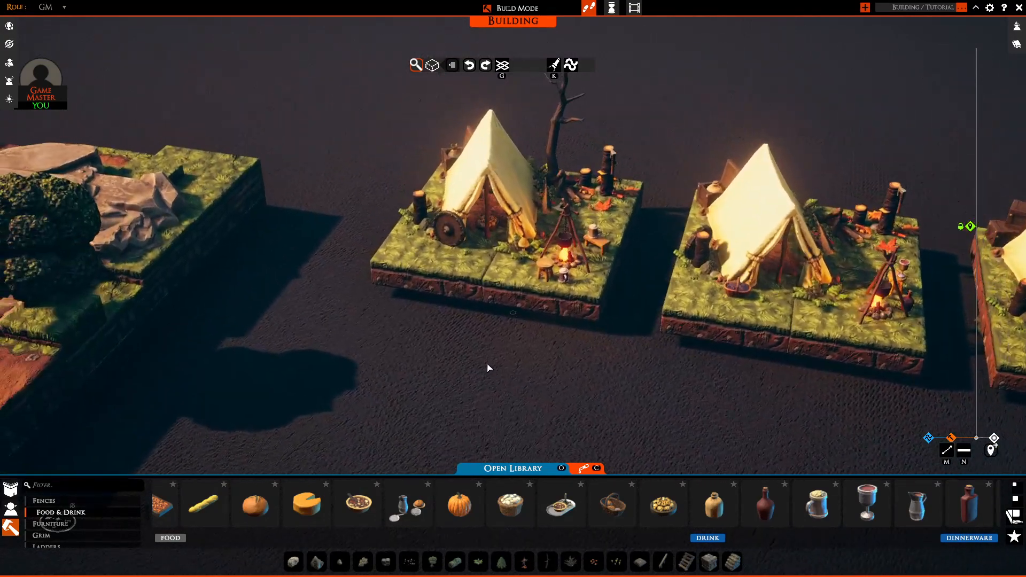
key(w)
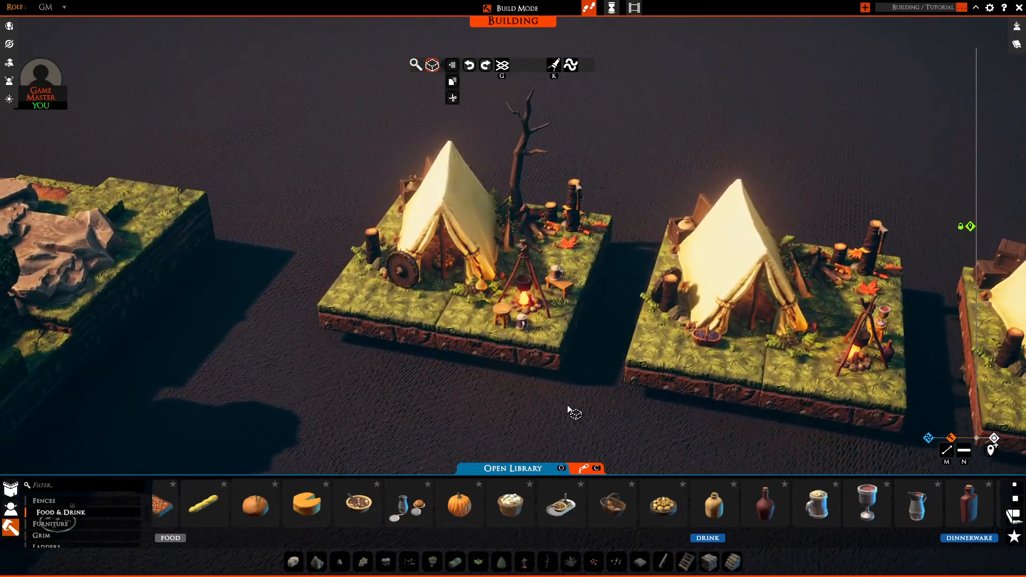
click(369, 58)
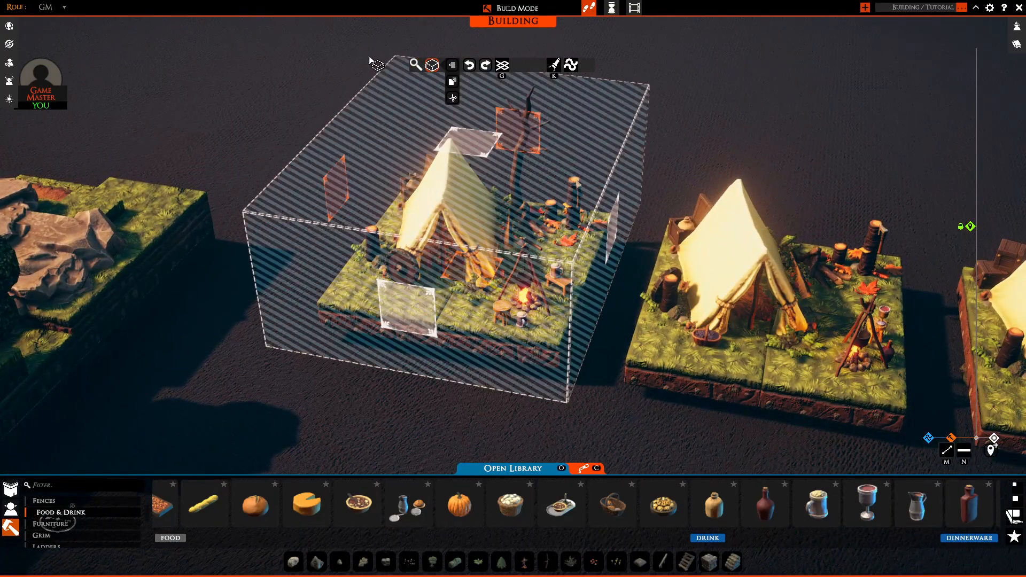
drag(470, 141, 467, 101)
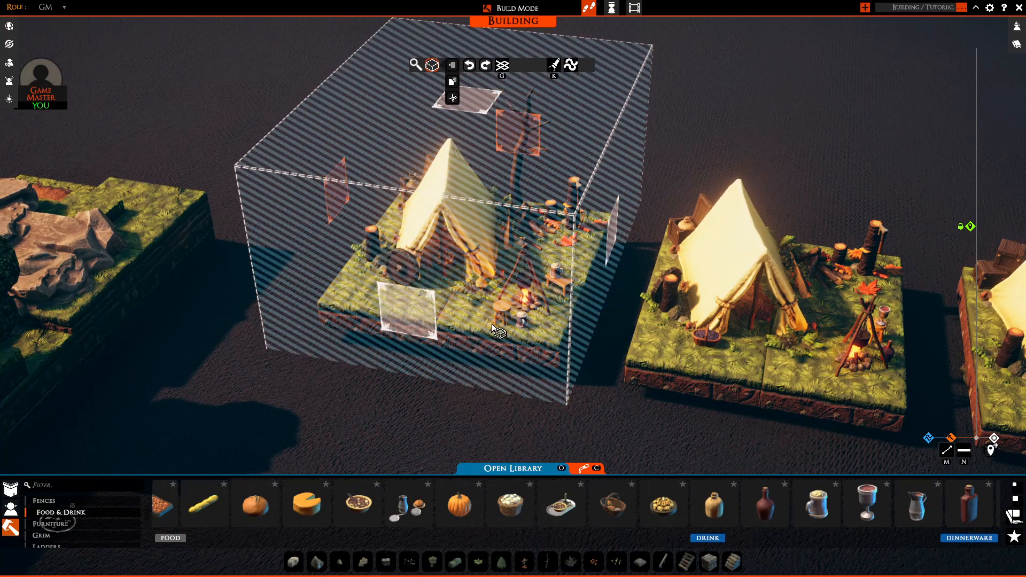
click(450, 84)
key(a)
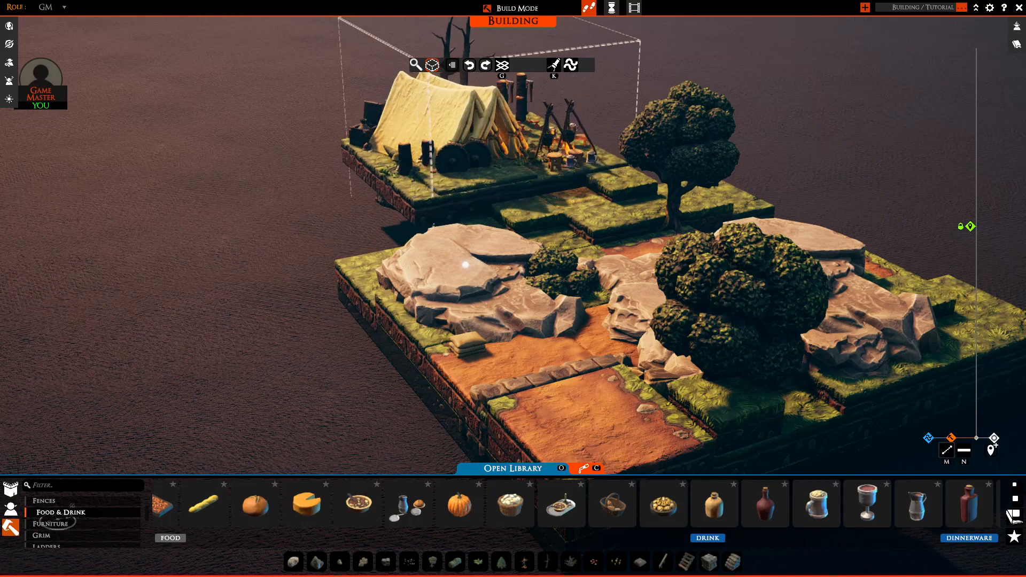
right_click(321, 267)
right_drag(304, 269, 341, 297)
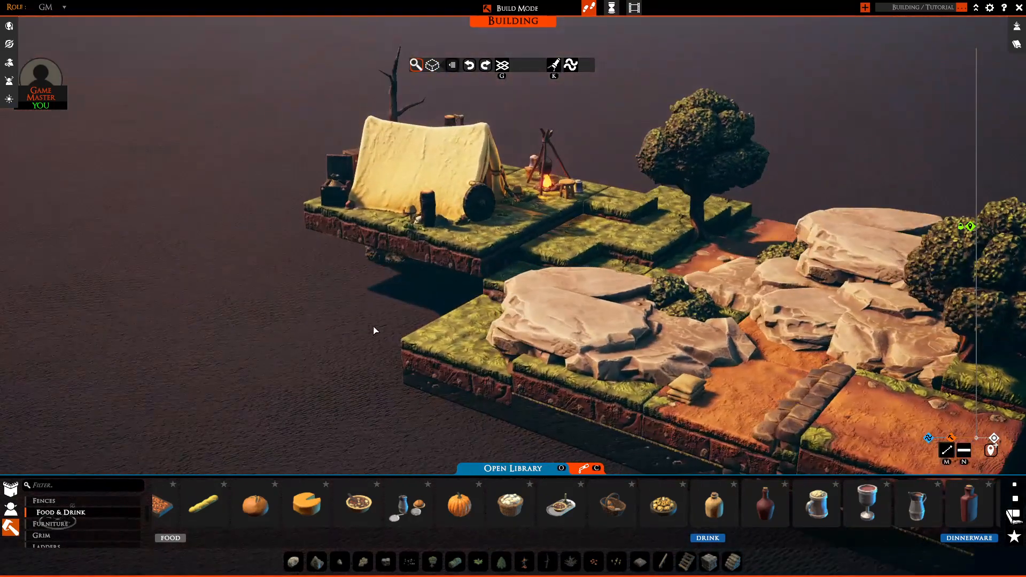
Show the building grid and extend the copied campsite with grass tiles along the tent's side and on the opposite side by the campfire.
right_drag(322, 332, 548, 220)
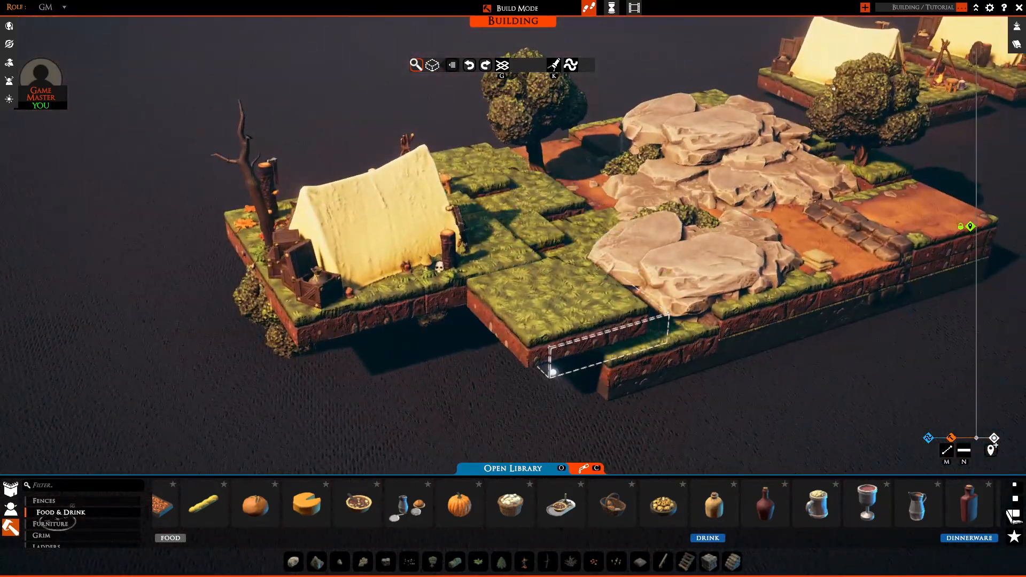
key(g)
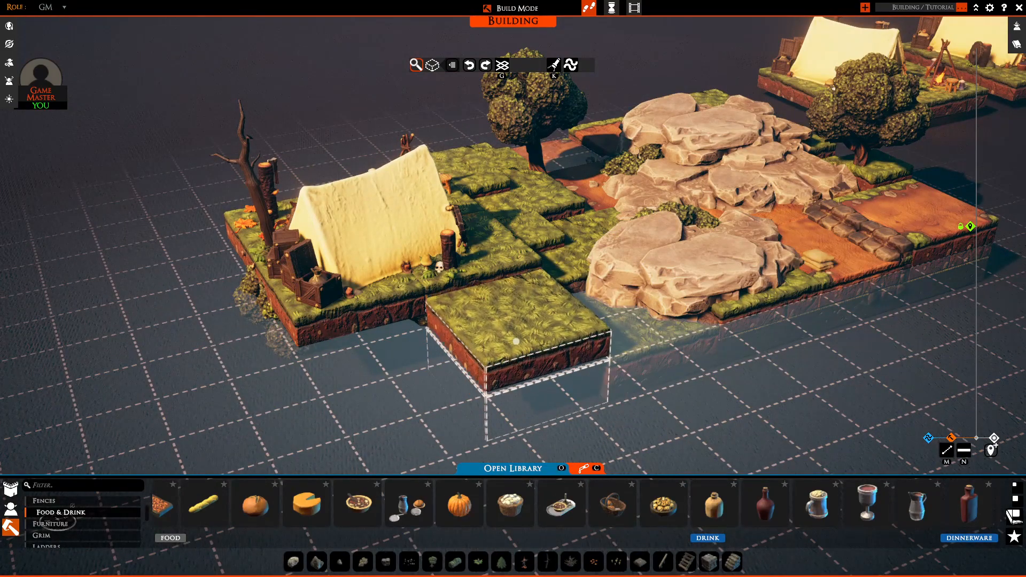
drag(495, 348, 400, 379)
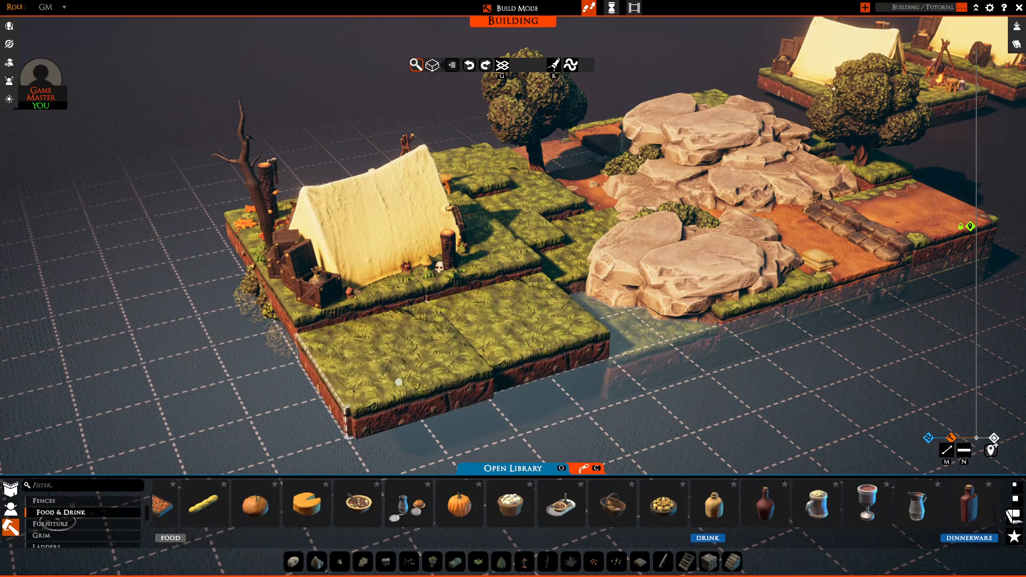
right_drag(263, 307, 500, 349)
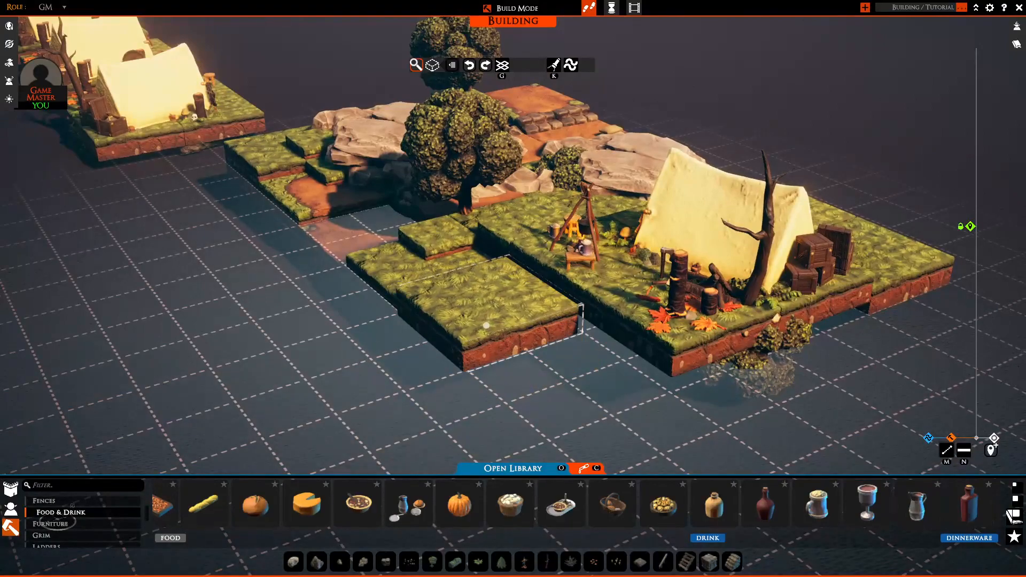
click(485, 316)
click(567, 378)
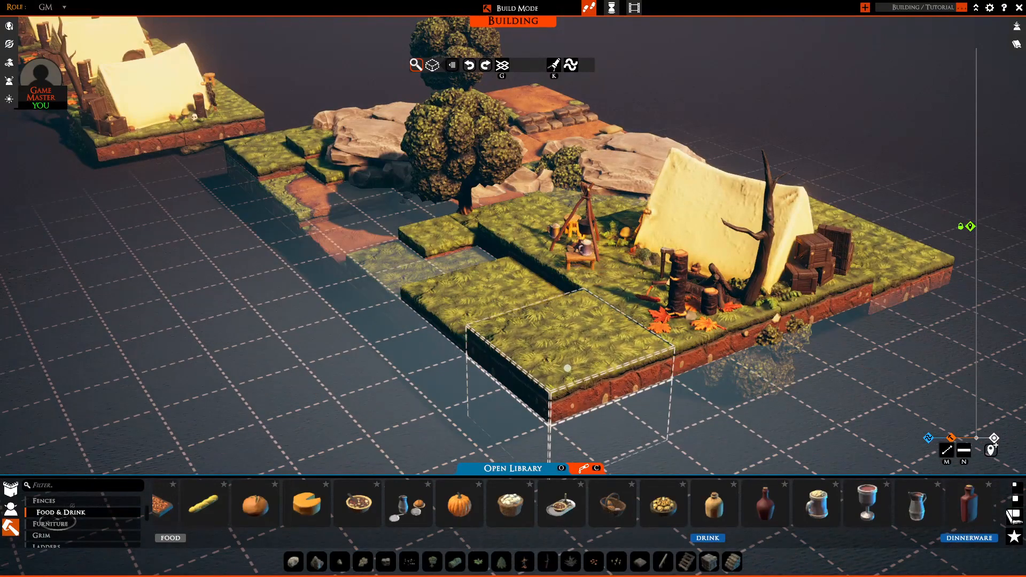
Examine how the copied campsite and its added grass tiles join the rocky terrain.
right_drag(567, 378, 512, 319)
scroll(511, 319, down, 4)
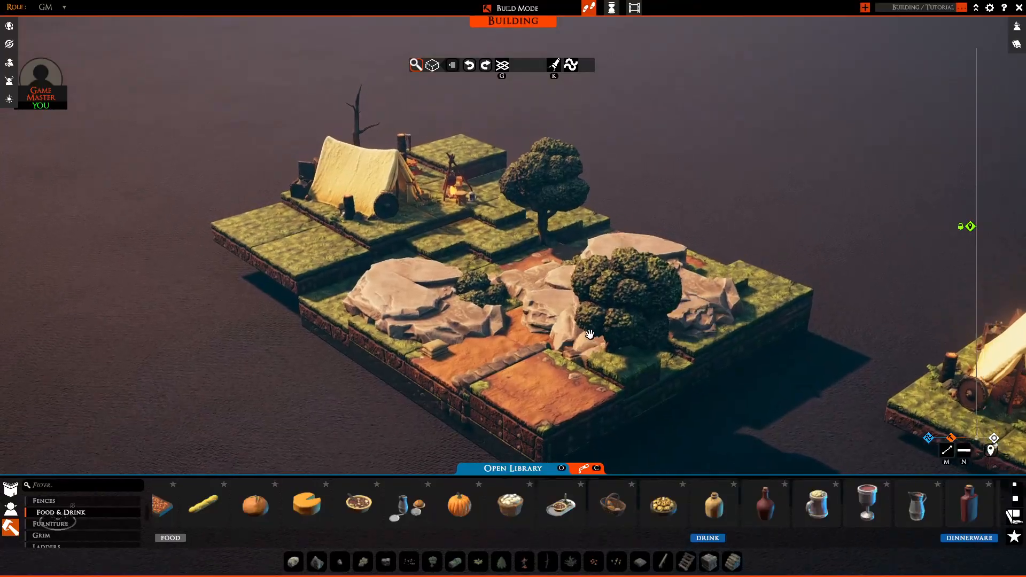
right_drag(590, 334, 612, 394)
scroll(611, 394, up, 4)
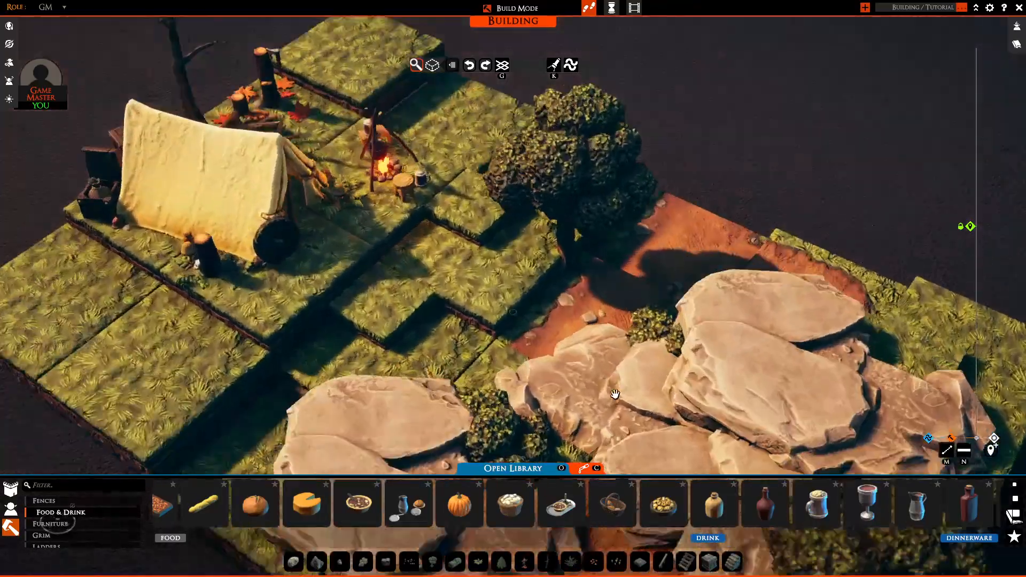
scroll(612, 394, down, 5)
scroll(563, 330, up, 5)
right_drag(564, 329, 444, 215)
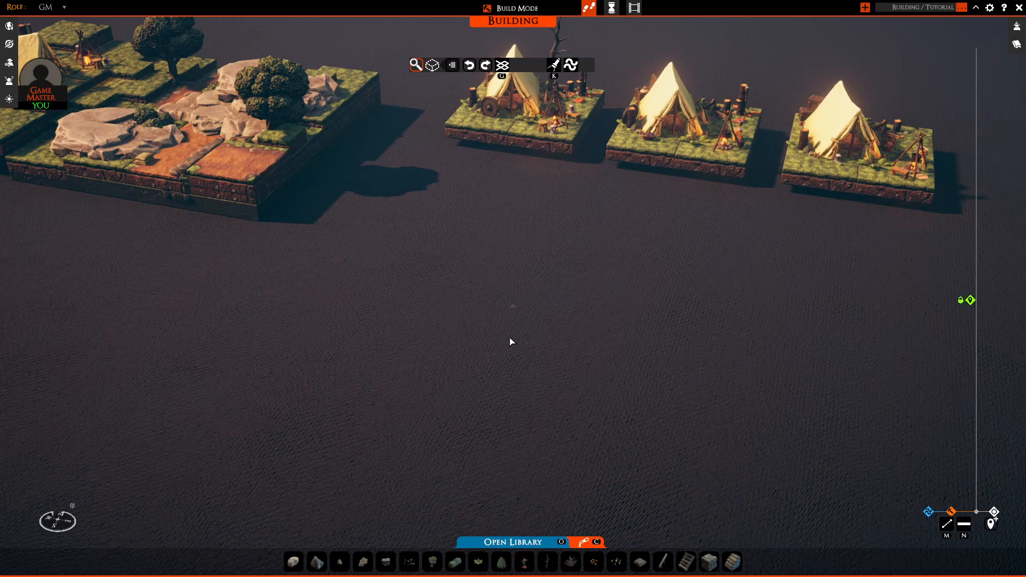
Place a 1x2 CastleRuins wall with a round window opening on the empty ground in front of the campsites.
right_drag(511, 341, 489, 335)
key(w)
key(a)
key(d)
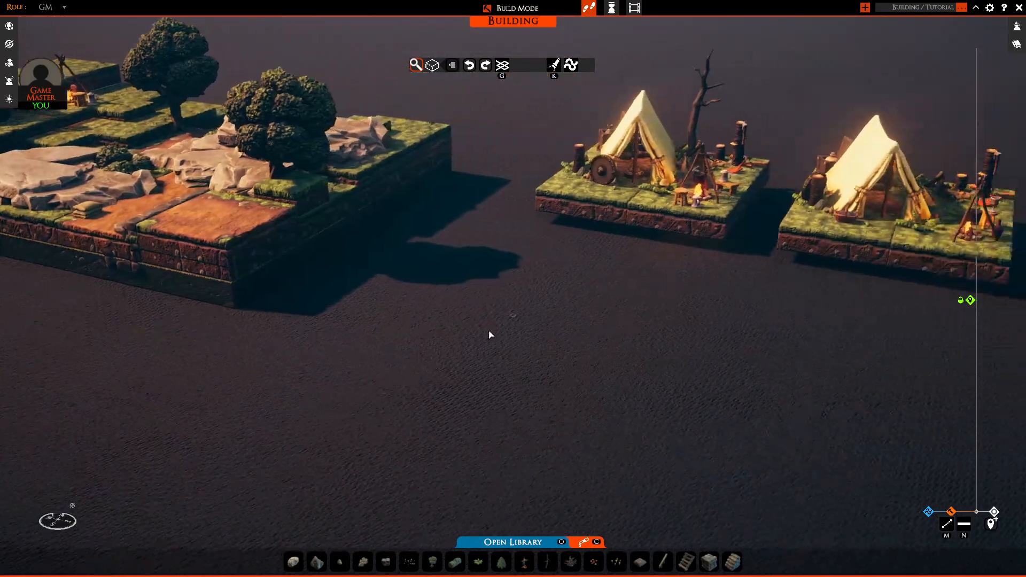
key(s)
key(a)
key(o)
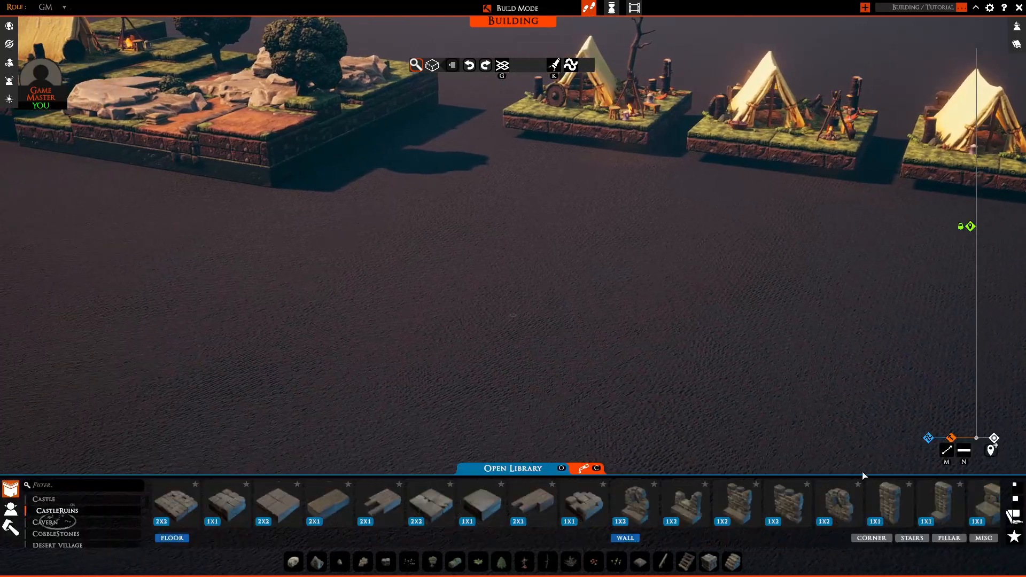
click(659, 512)
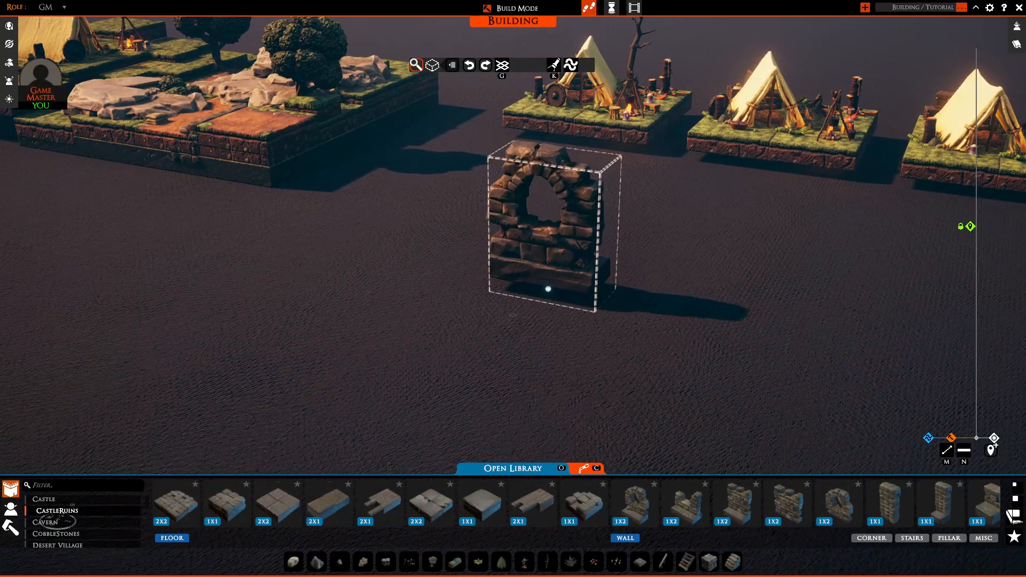
click(490, 293)
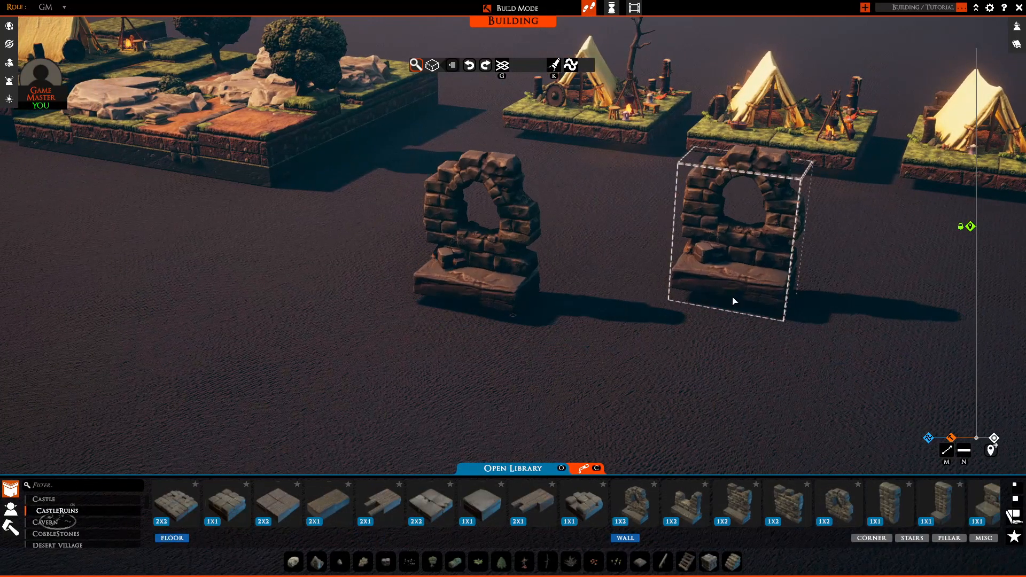
Try moving the ruined window wall onto the rocky terrain, and clear it from the empty ground.
right_click(584, 280)
key(w)
key(a)
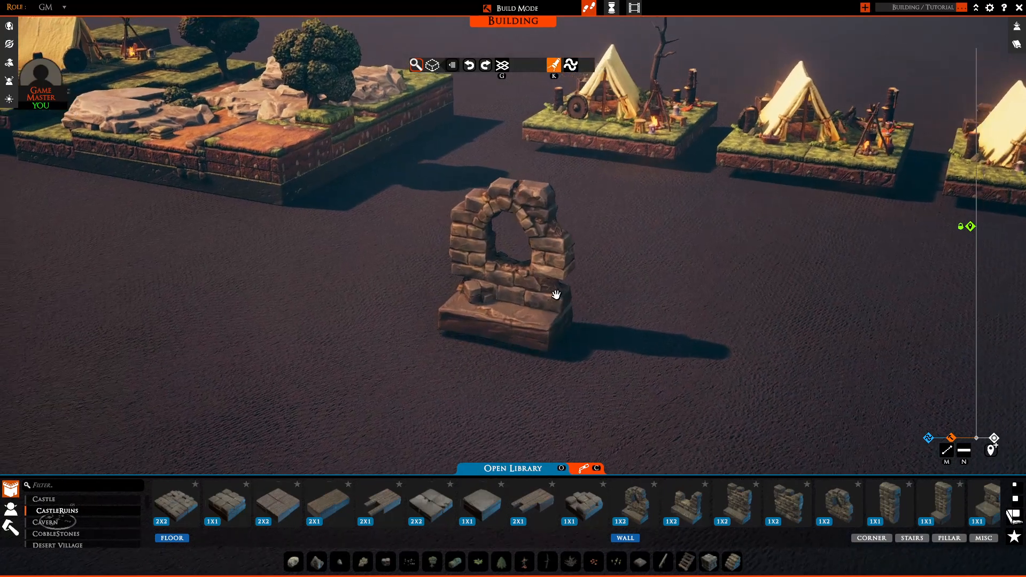
drag(556, 297, 441, 241)
key(a)
key(w)
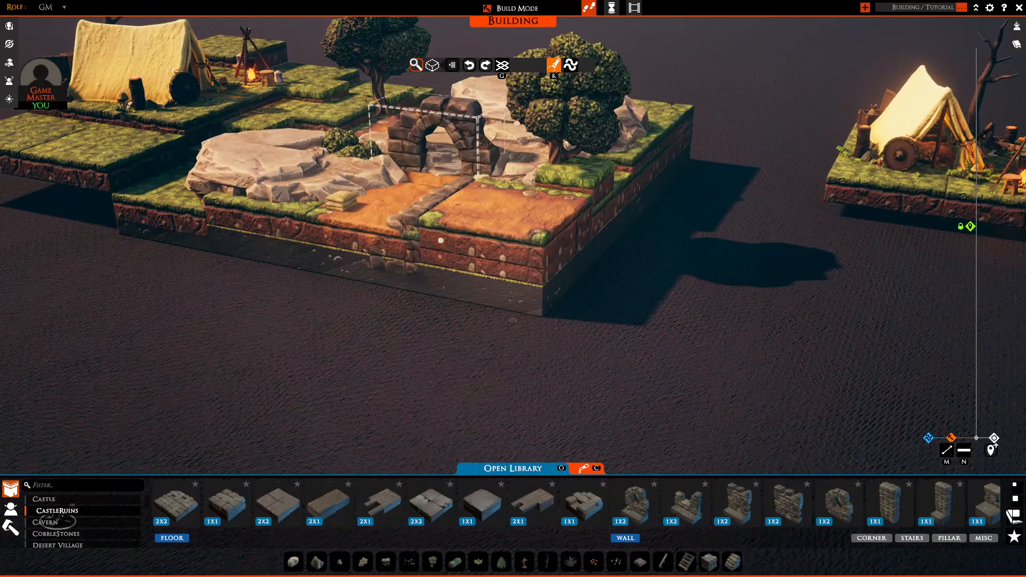
key(d)
key(s)
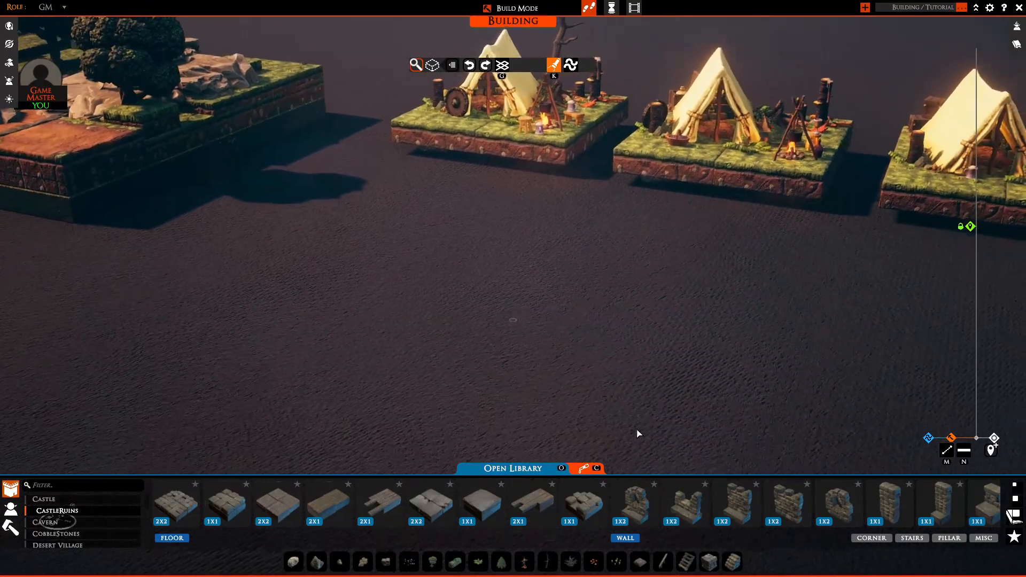
Place a 1x2 CastleRuins wall with a jagged, battlement-like top on the empty ground.
key(a)
drag(836, 495, 608, 495)
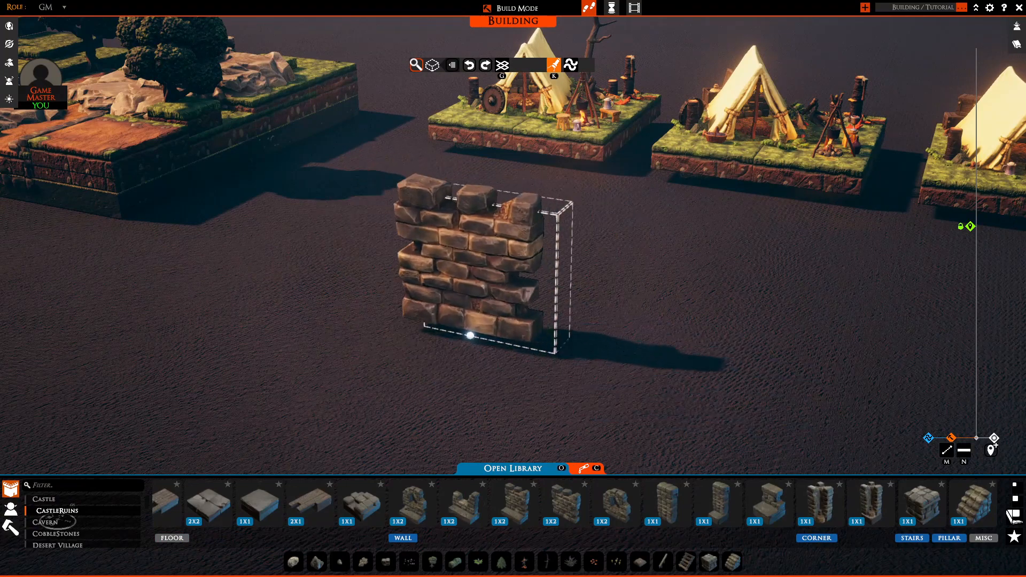
key(w)
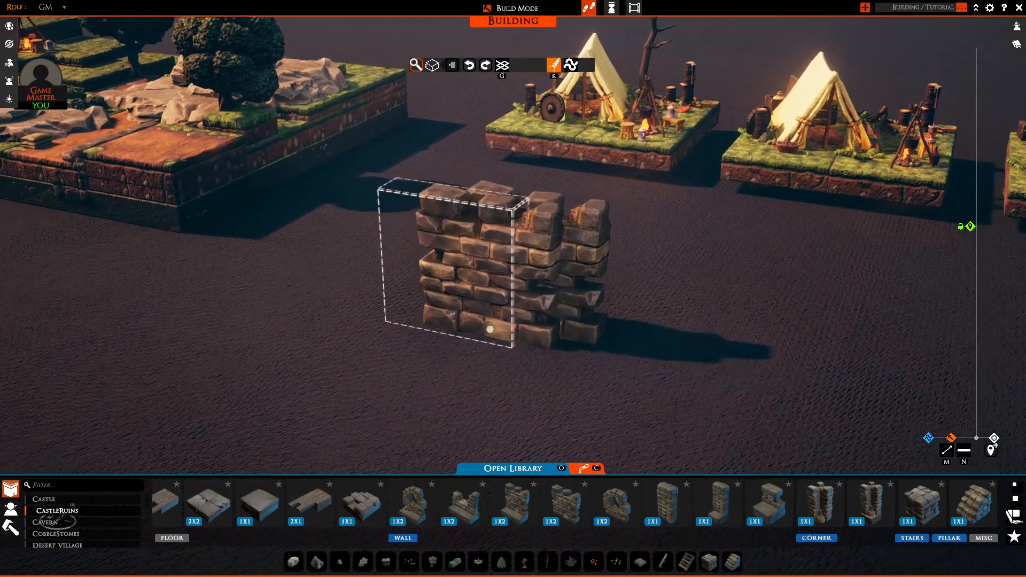
click(531, 343)
Sink the ruined wall partly into the ground and add a second low wall at a right angle to form a corner.
middle_drag(691, 318, 654, 315)
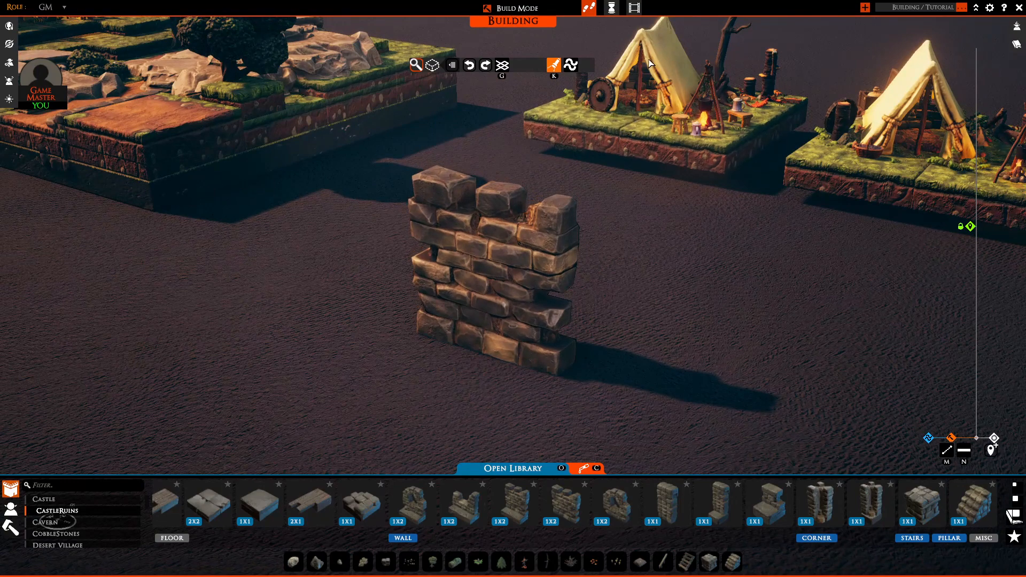
scroll(674, 87, down, 3)
key(d)
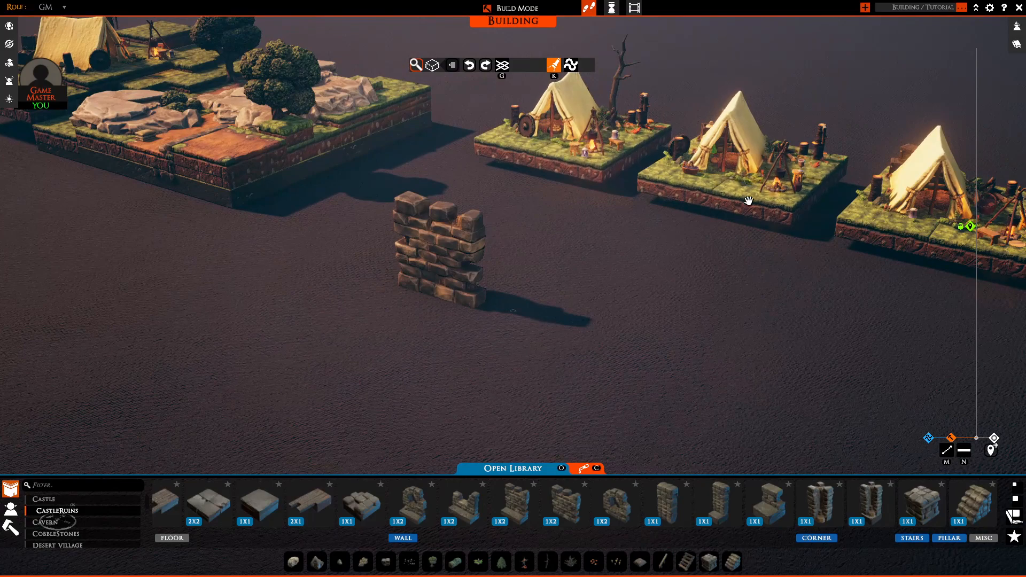
scroll(582, 390, up, 3)
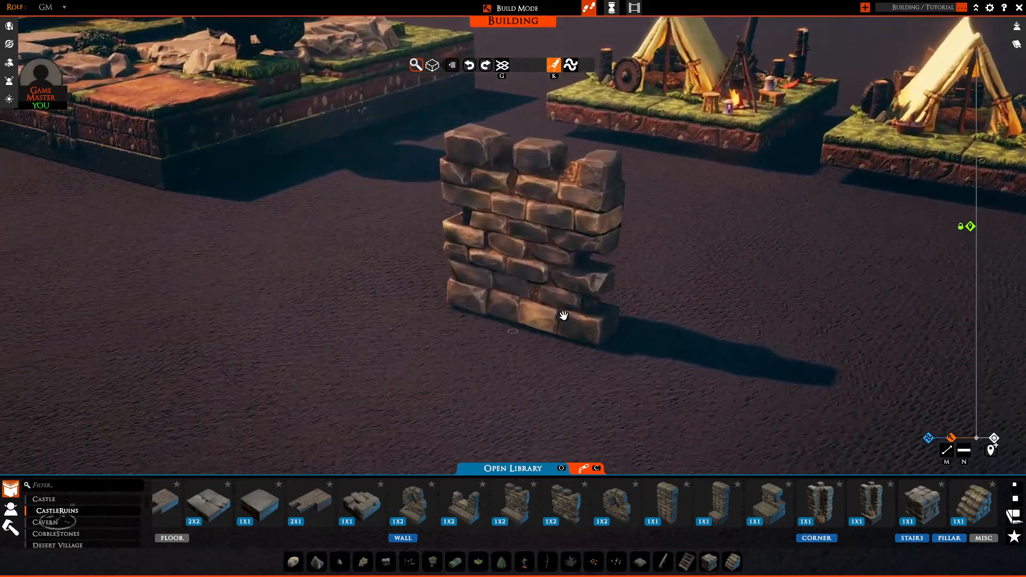
drag(562, 316, 577, 290)
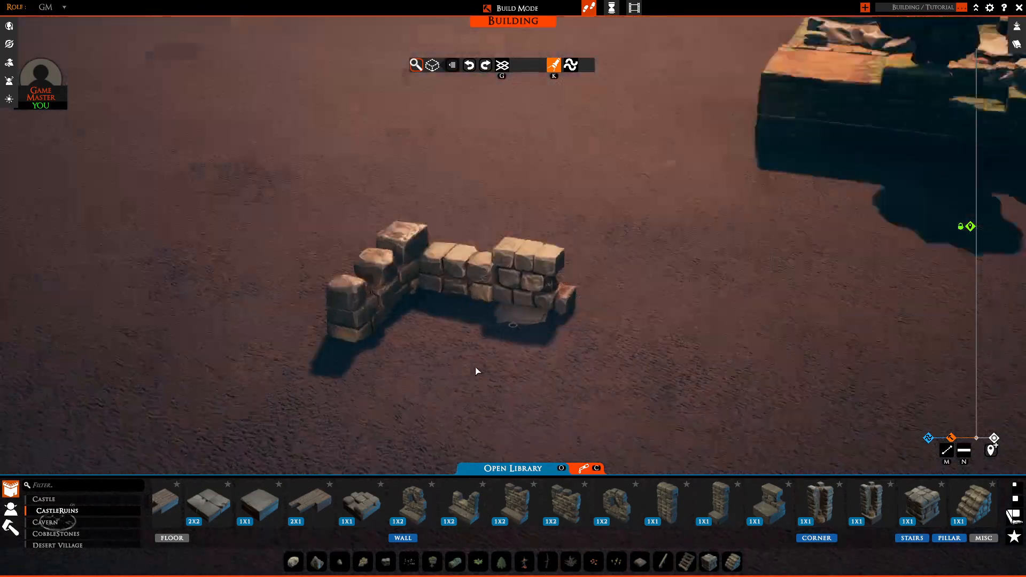
Extend the sunken wall corner with more wall pieces, broken stone flooring inside it and loose stone blocks around the ends.
middle_drag(475, 372, 524, 289)
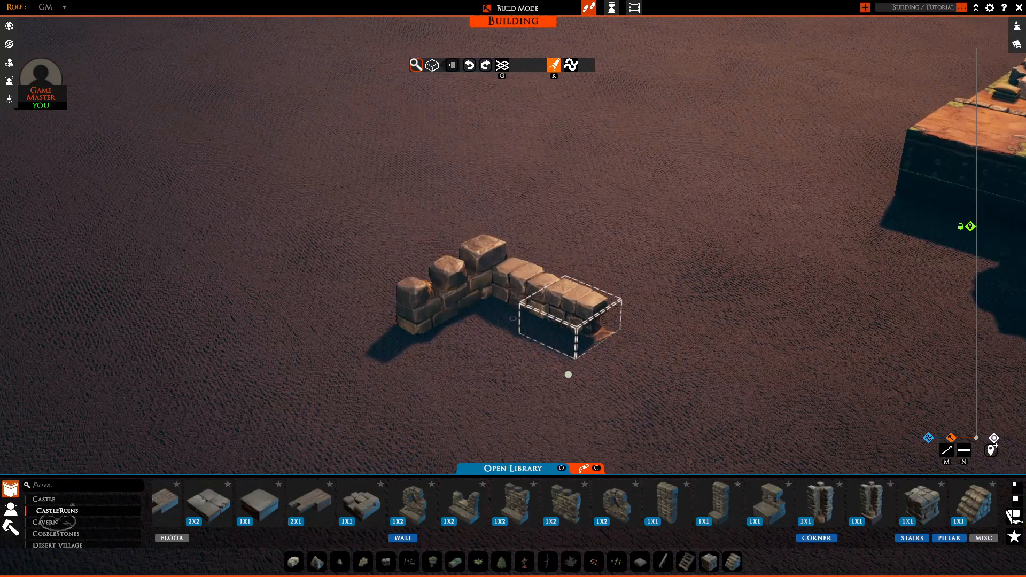
scroll(685, 305, down, 2)
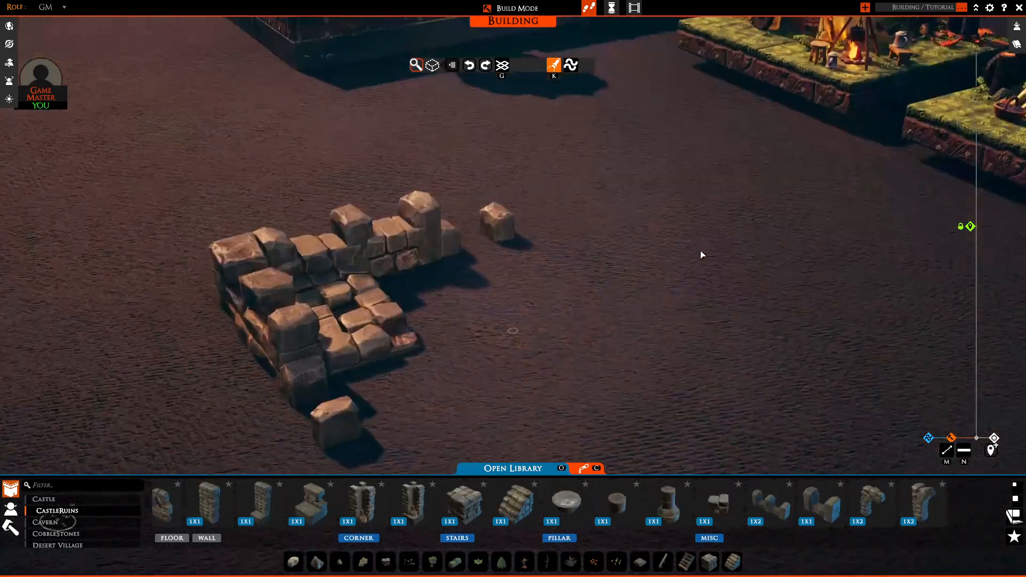
scroll(529, 293, up, 3)
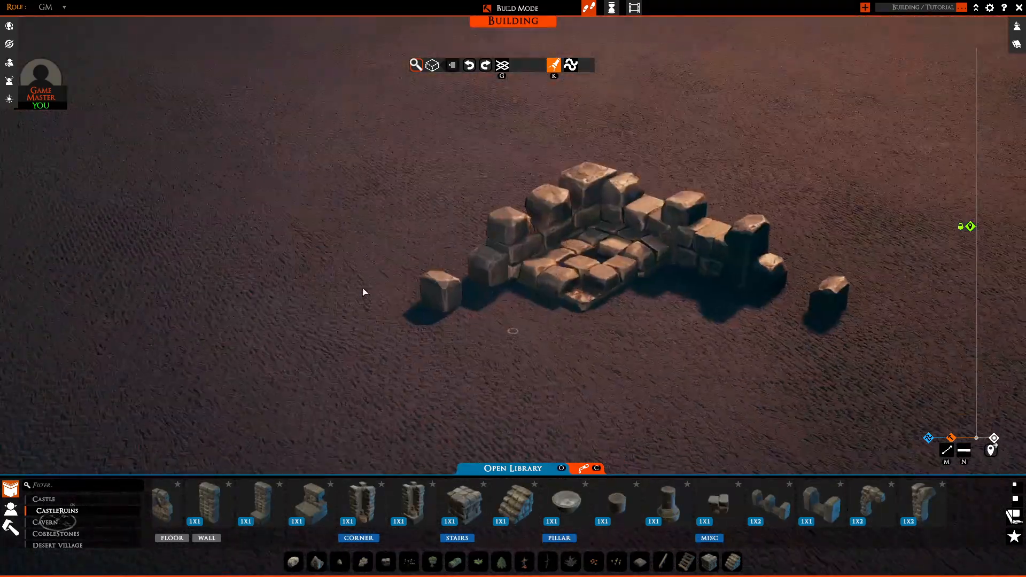
Examine the sunken ruin corner, its broken flooring and loose stone blocks from several sides.
middle_drag(362, 292, 538, 339)
scroll(350, 316, down, 3)
scroll(538, 338, up, 2)
right_drag(538, 339, 474, 307)
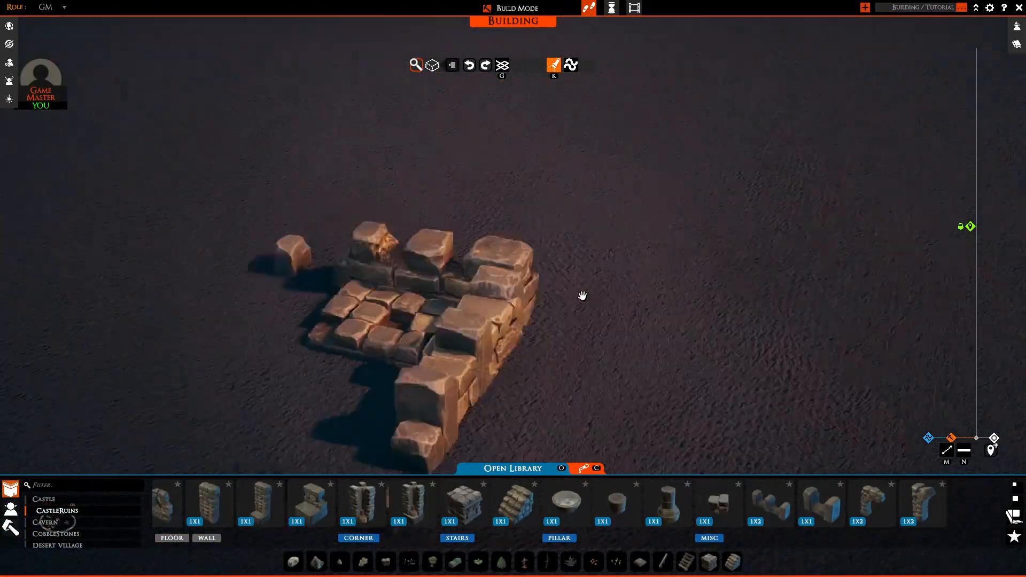
middle_drag(582, 296, 691, 326)
scroll(625, 295, down, 3)
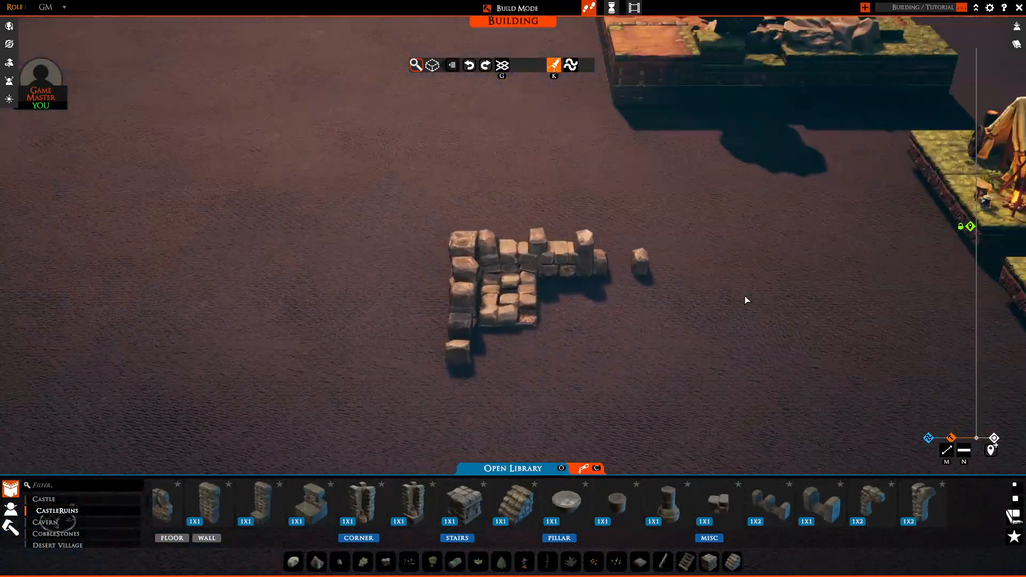
middle_drag(747, 300, 615, 291)
scroll(673, 354, up, 3)
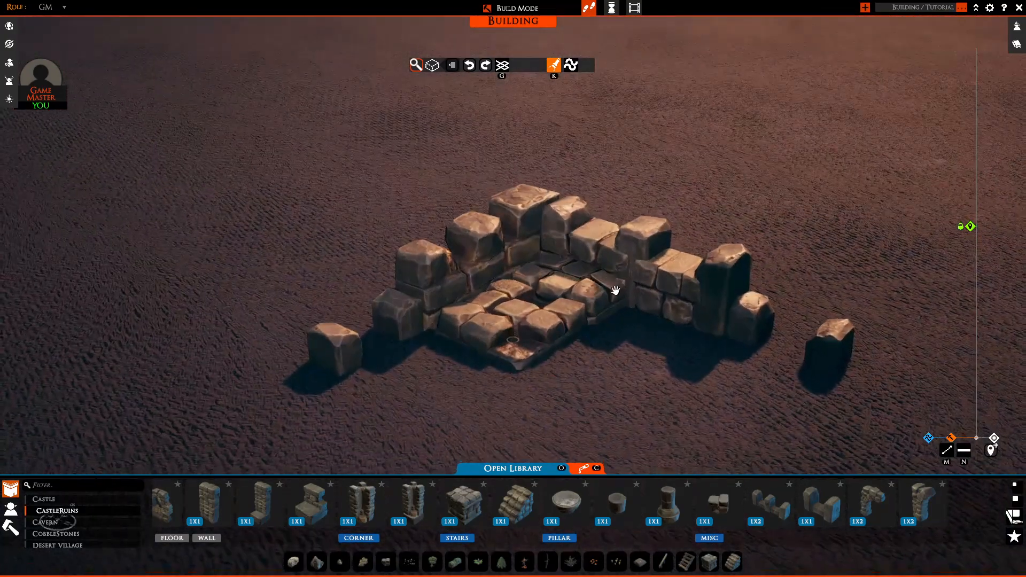
right_drag(616, 290, 571, 257)
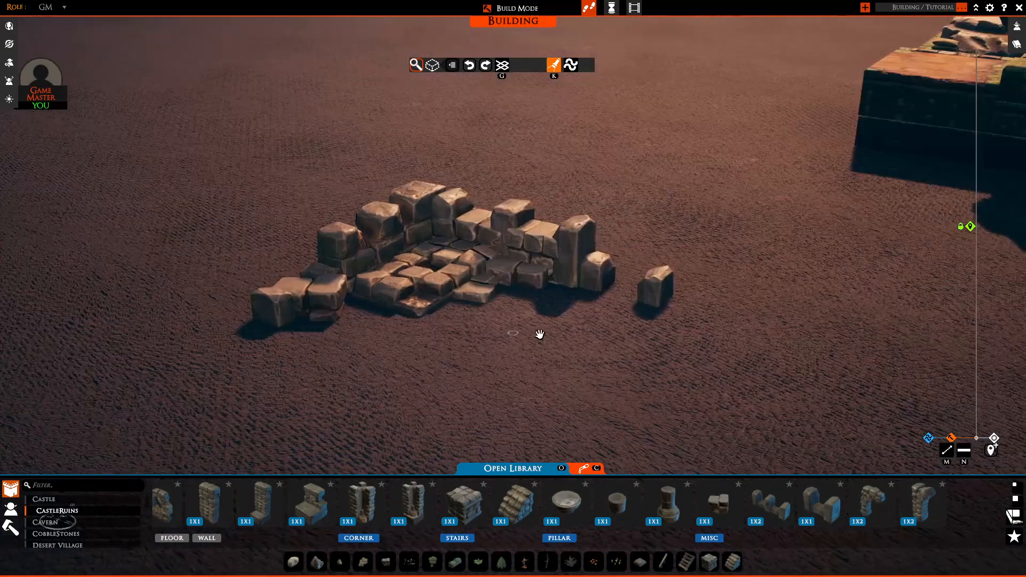
middle_drag(539, 334, 552, 336)
key(a)
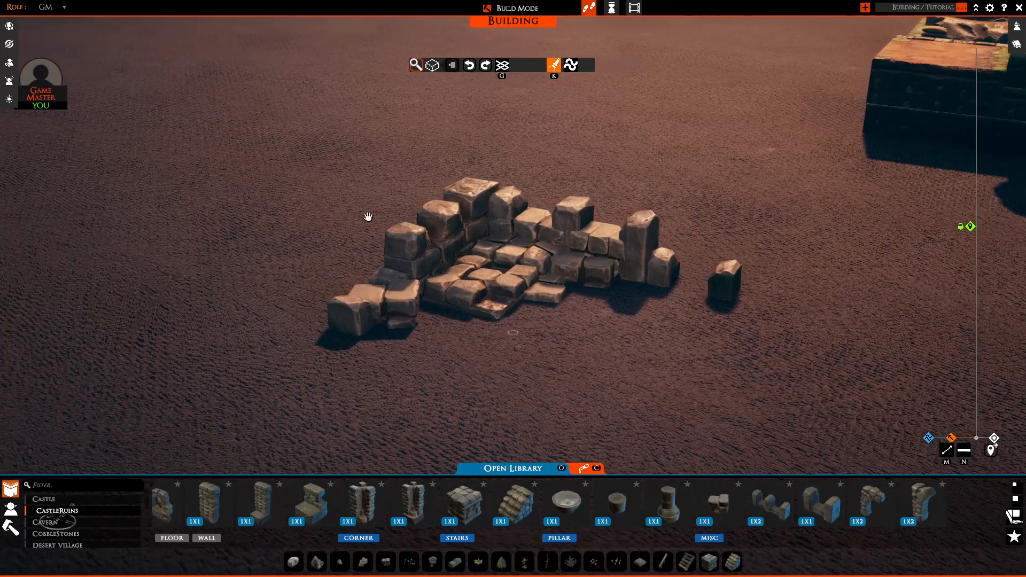
middle_drag(367, 215, 503, 210)
scroll(678, 271, down, 5)
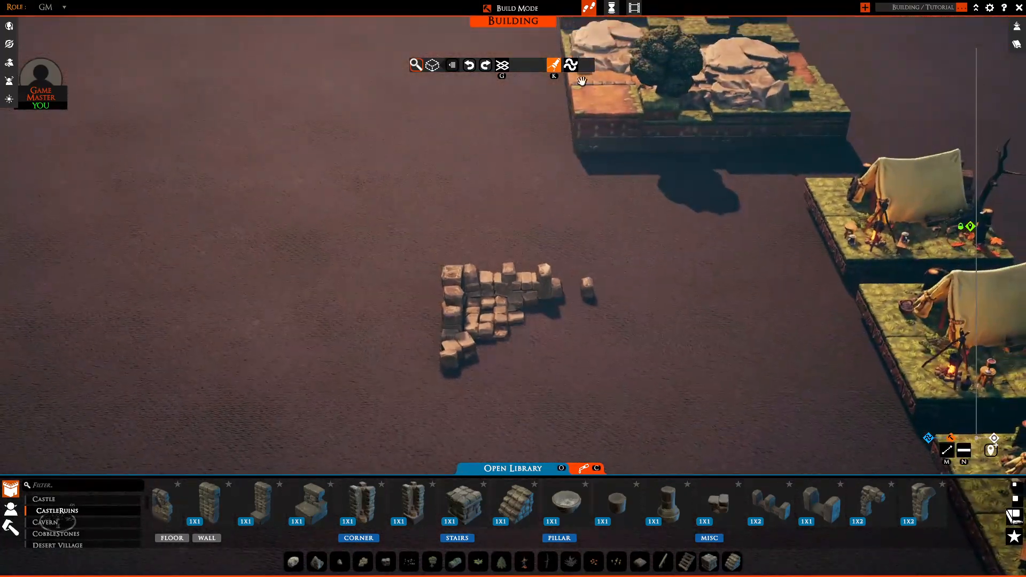
scroll(598, 165, up, 3)
scroll(655, 284, up, 3)
middle_drag(655, 283, 607, 272)
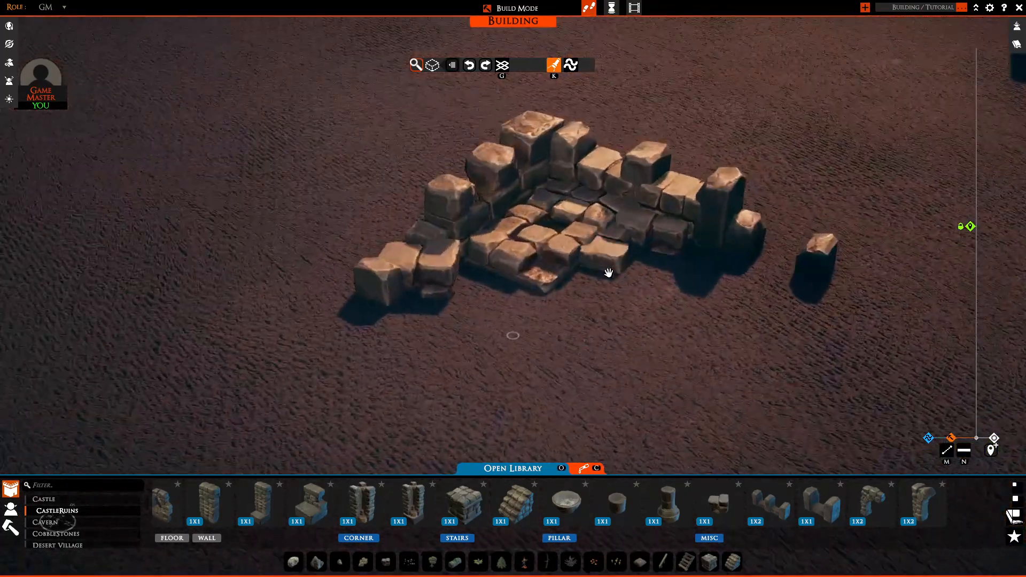
key(d)
key(d)
middle_drag(642, 346, 634, 308)
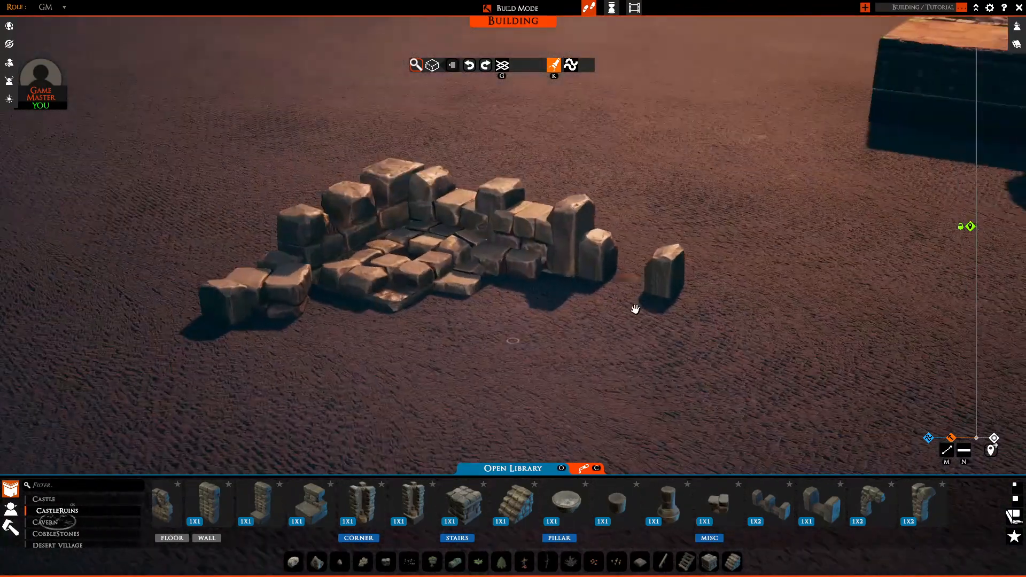
key(a)
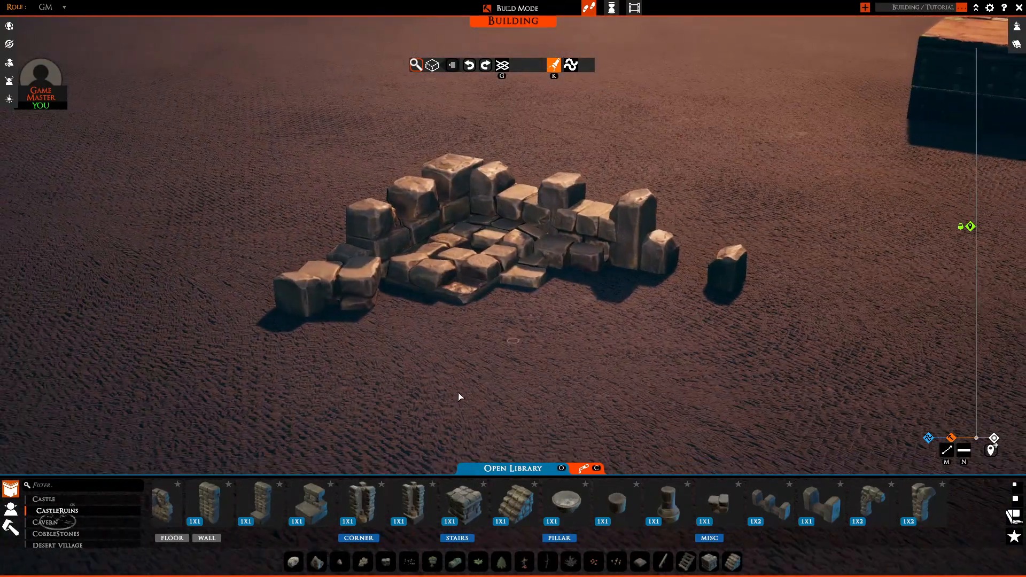
Close the asset library and plant partly sunken leafy bushes among the stones at both ends of the ruined wall.
key(o)
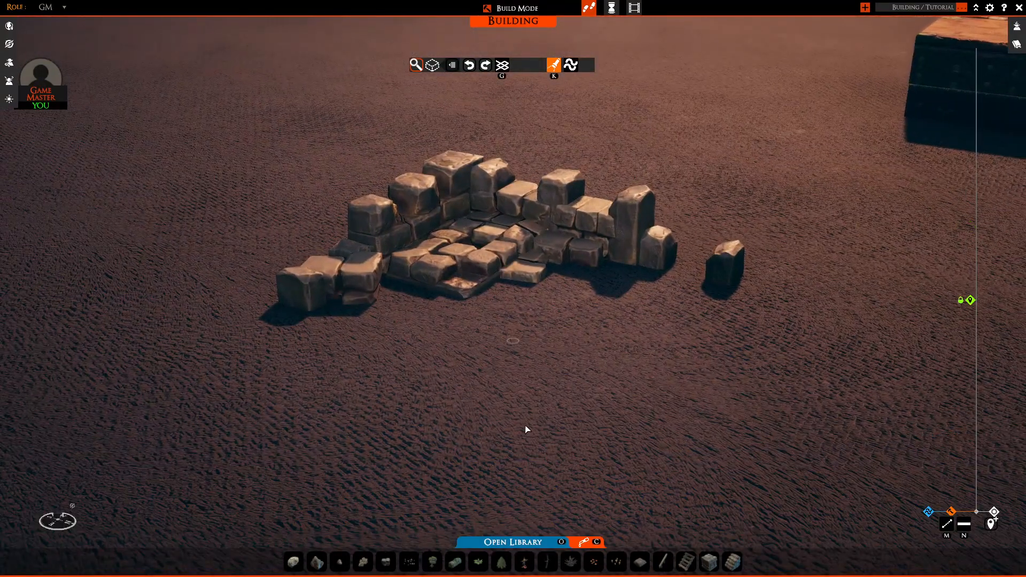
click(432, 562)
middle_drag(337, 277, 400, 213)
drag(367, 234, 380, 468)
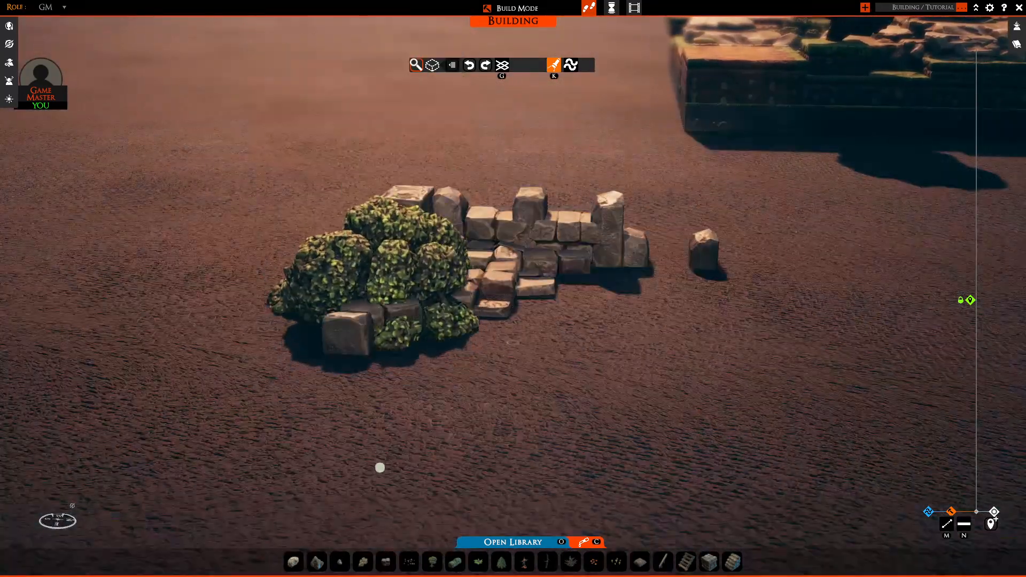
middle_drag(380, 468, 489, 468)
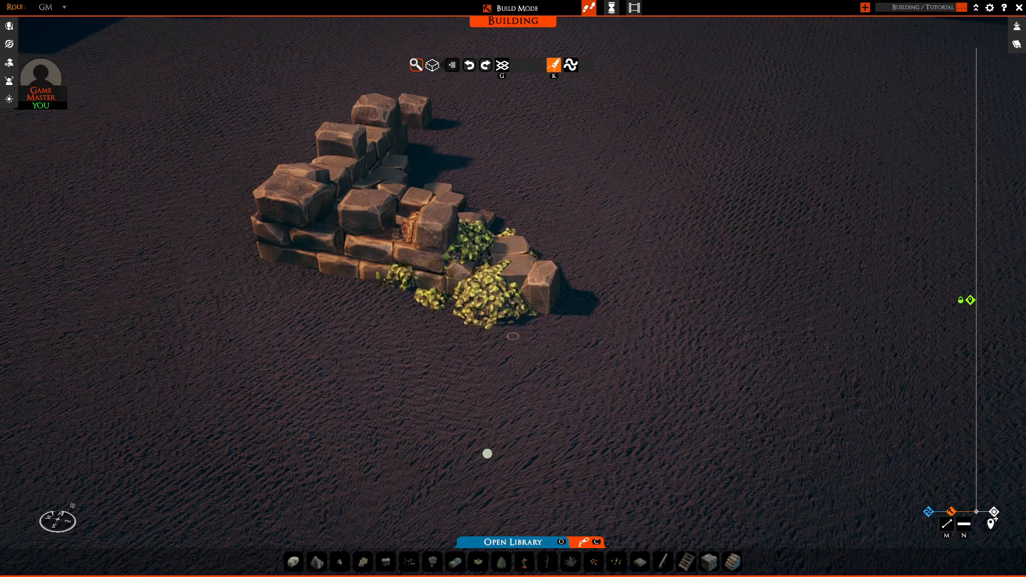
middle_drag(493, 450, 512, 333)
Sink mossy rocks around the loose blocks at both wall ends and between the floor stones so only low green patches show.
click(455, 567)
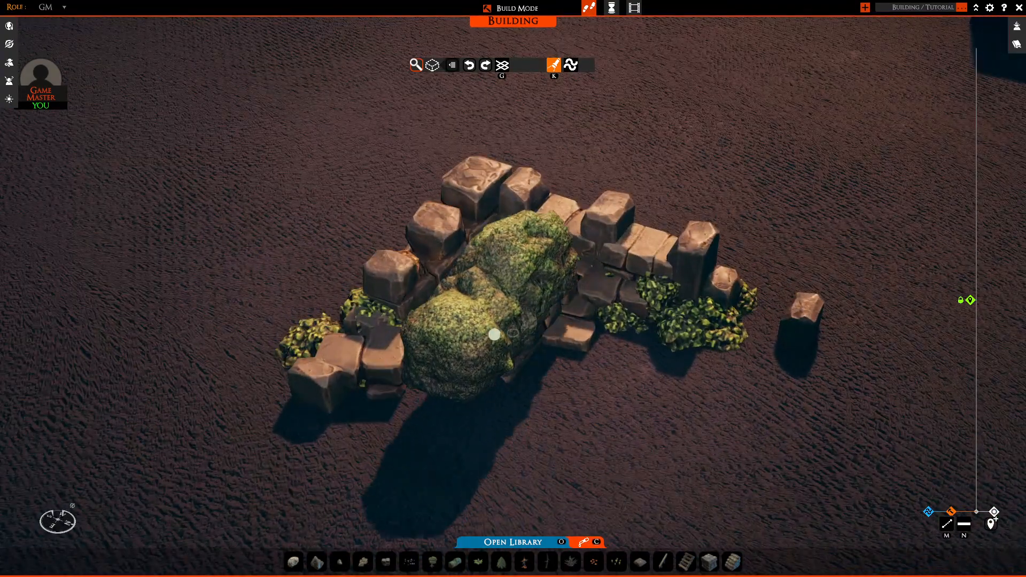
right_click(496, 404)
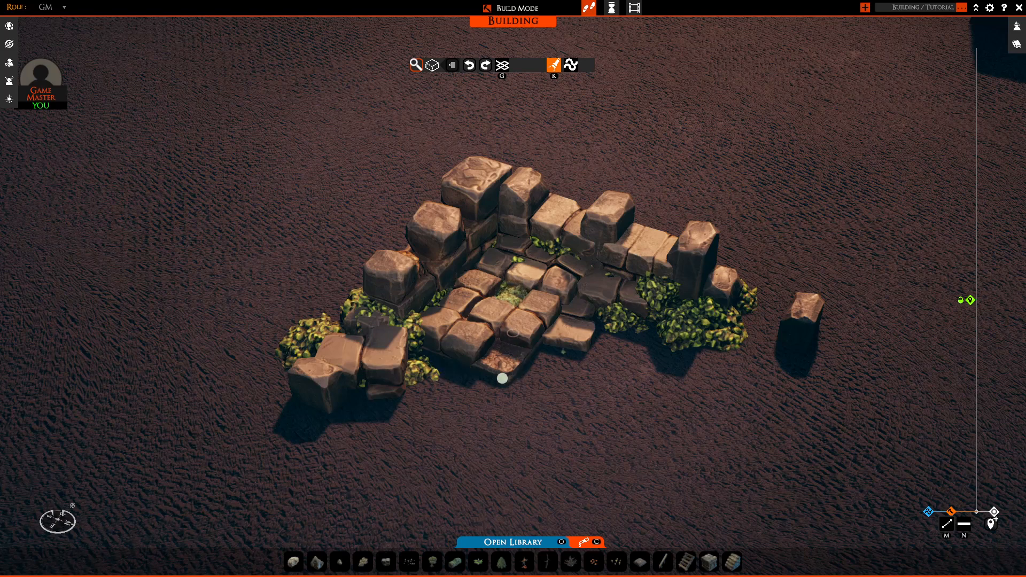
click(382, 424)
drag(740, 360, 712, 360)
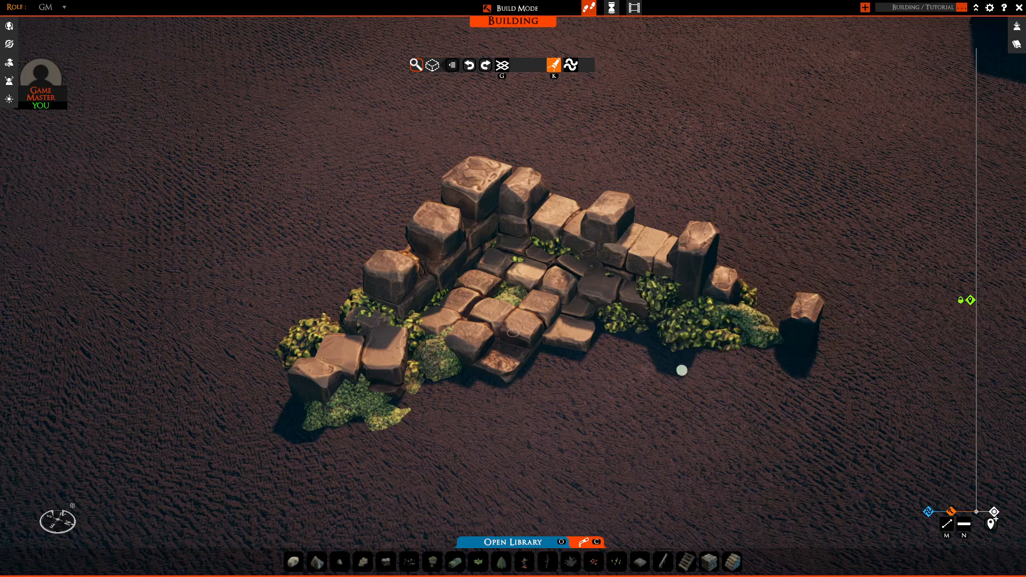
right_drag(681, 370, 690, 466)
key(s)
key(d)
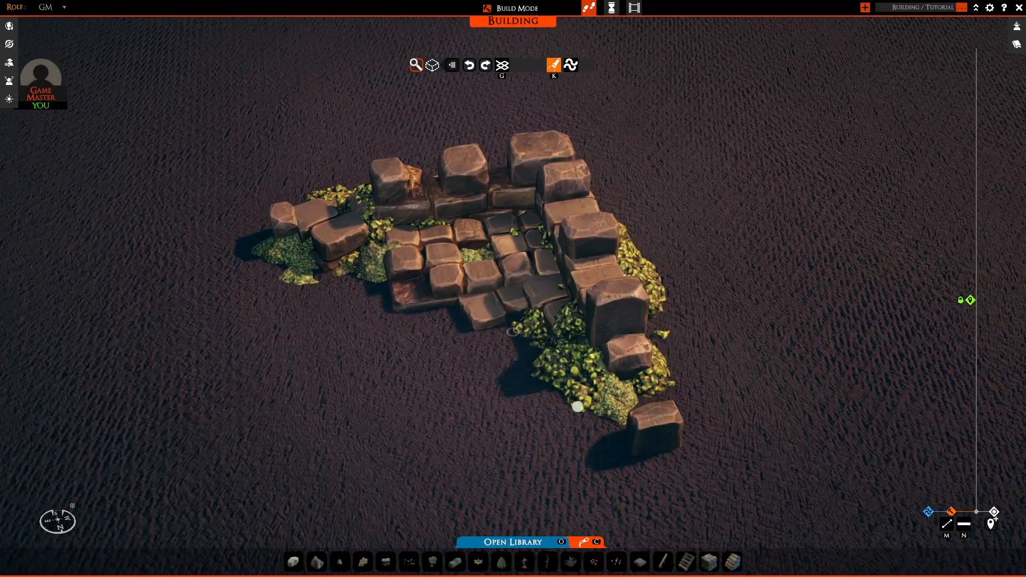
right_drag(479, 396, 629, 359)
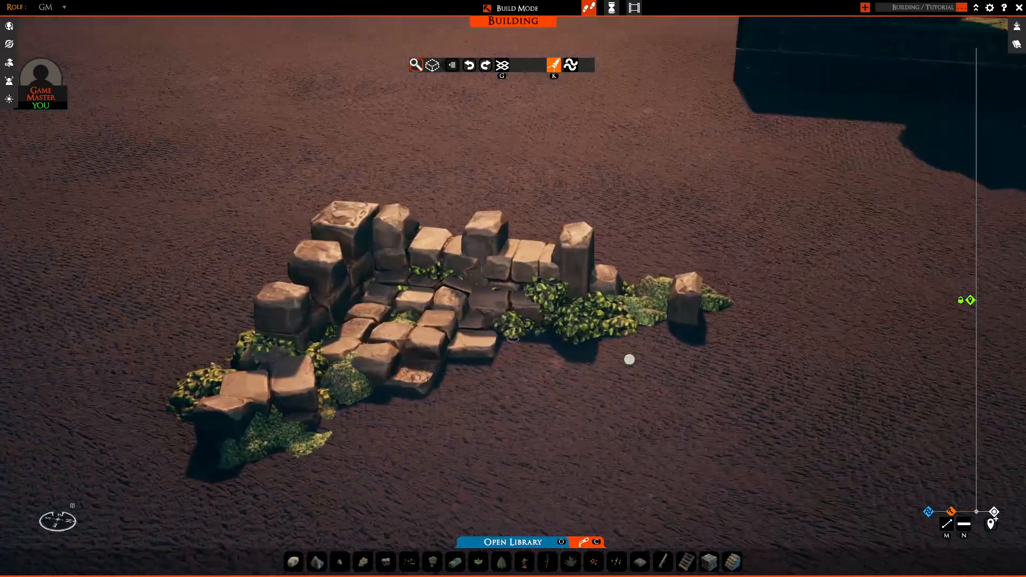
key(a)
key(s)
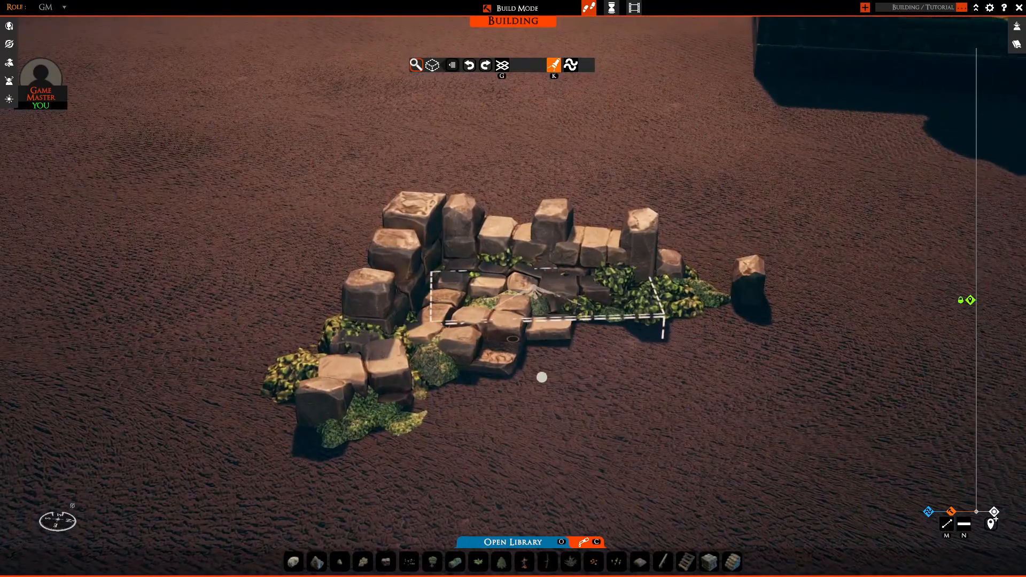
Sink a dead tree deep into the bushes at the low wall end so only a few twisted branches stick out.
drag(542, 378, 600, 399)
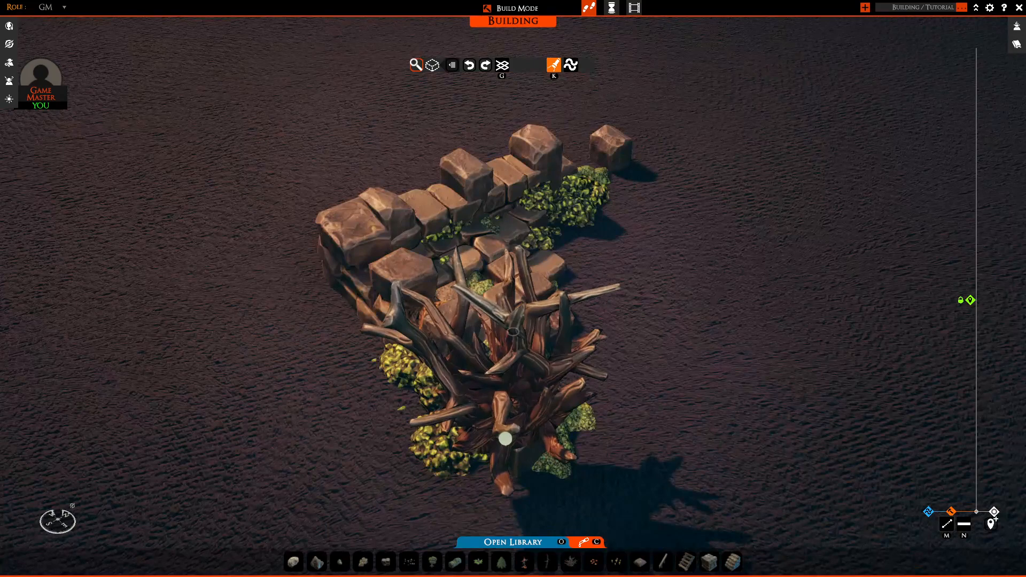
drag(506, 438, 464, 397)
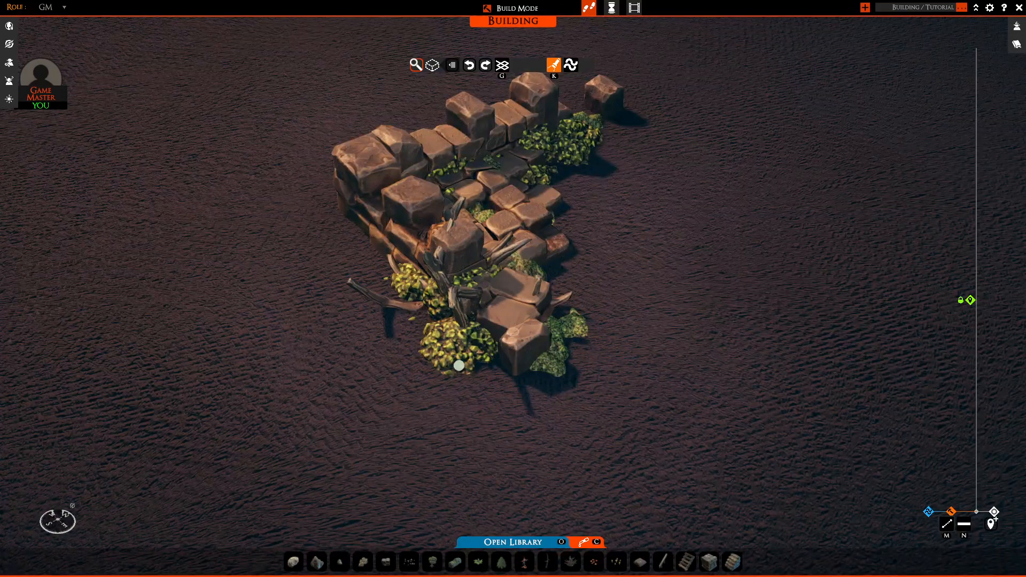
drag(462, 377, 673, 324)
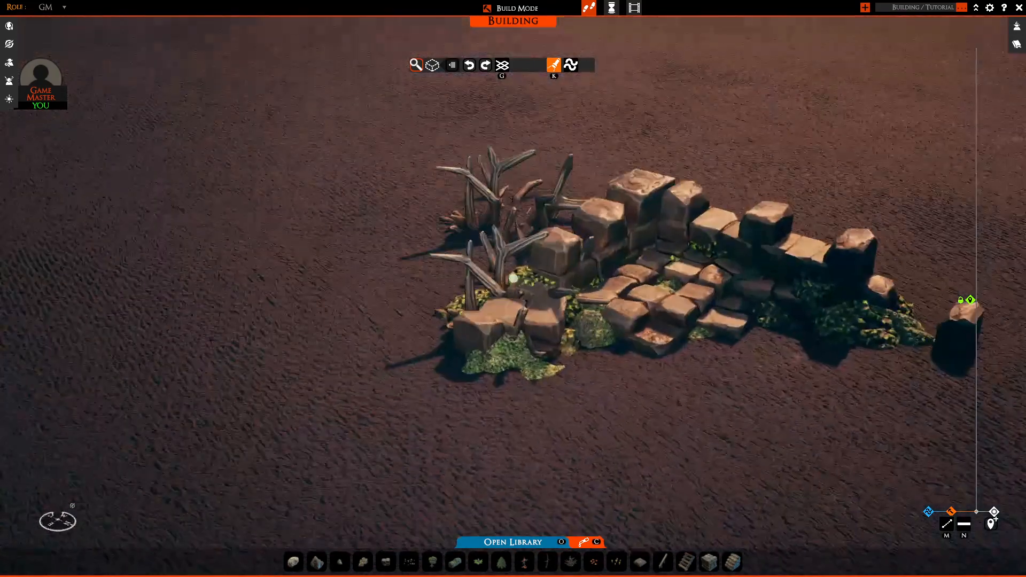
right_drag(663, 355, 608, 345)
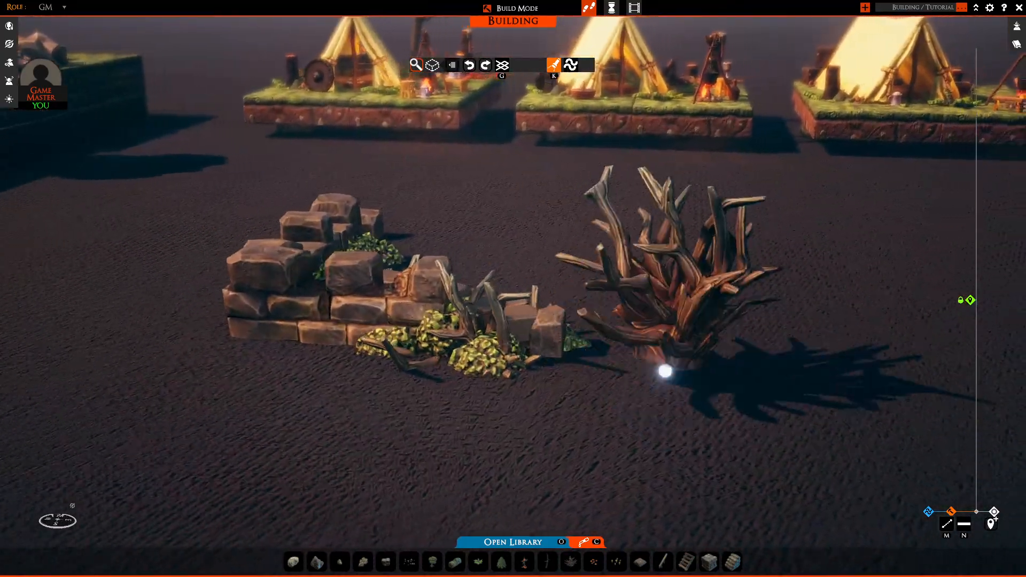
right_drag(664, 367, 536, 345)
middle_drag(537, 345, 581, 261)
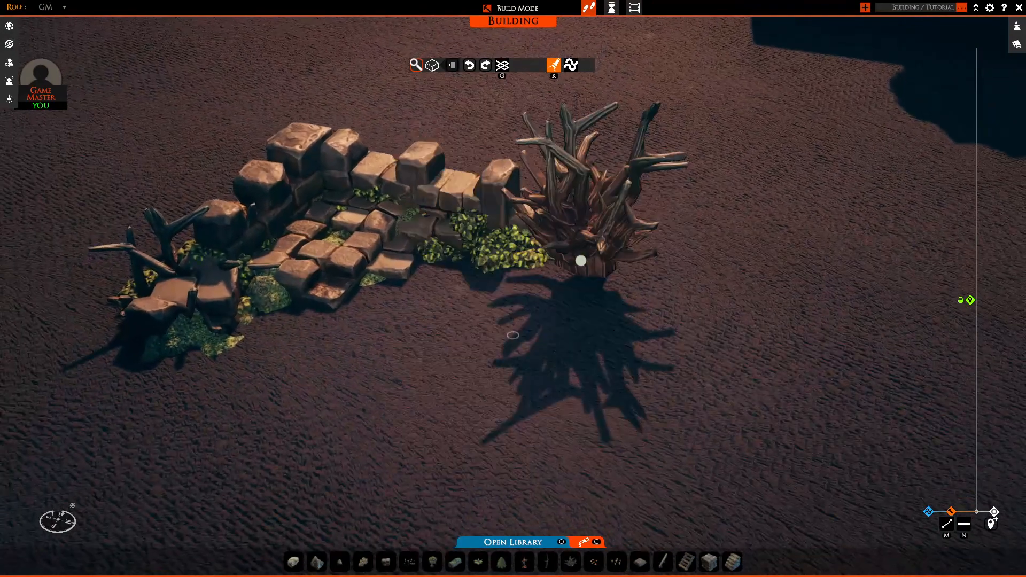
Plant ferns beside the bushes at the flooring's edge and around the loose blocks at the dead-branch end.
click(481, 566)
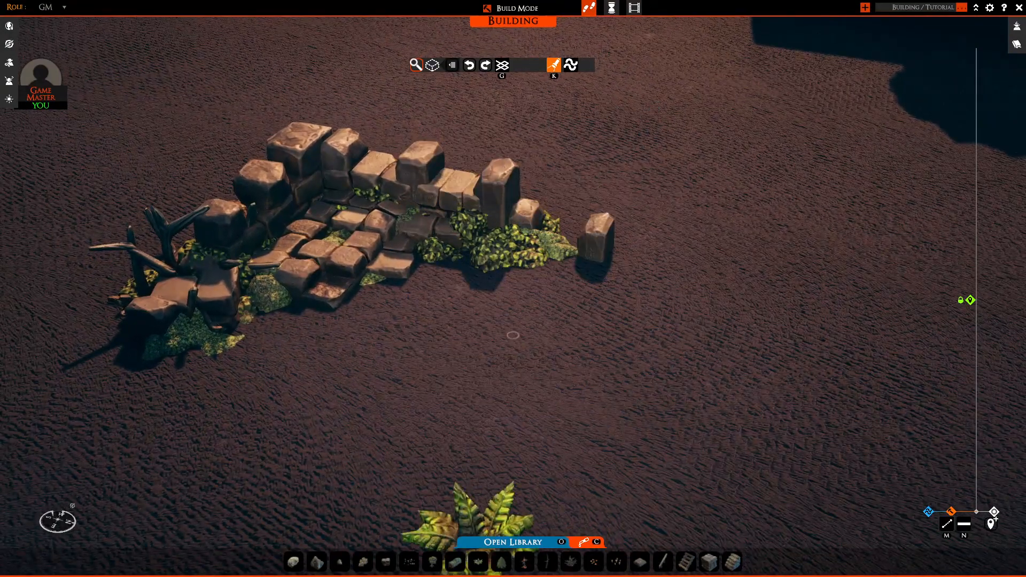
click(444, 265)
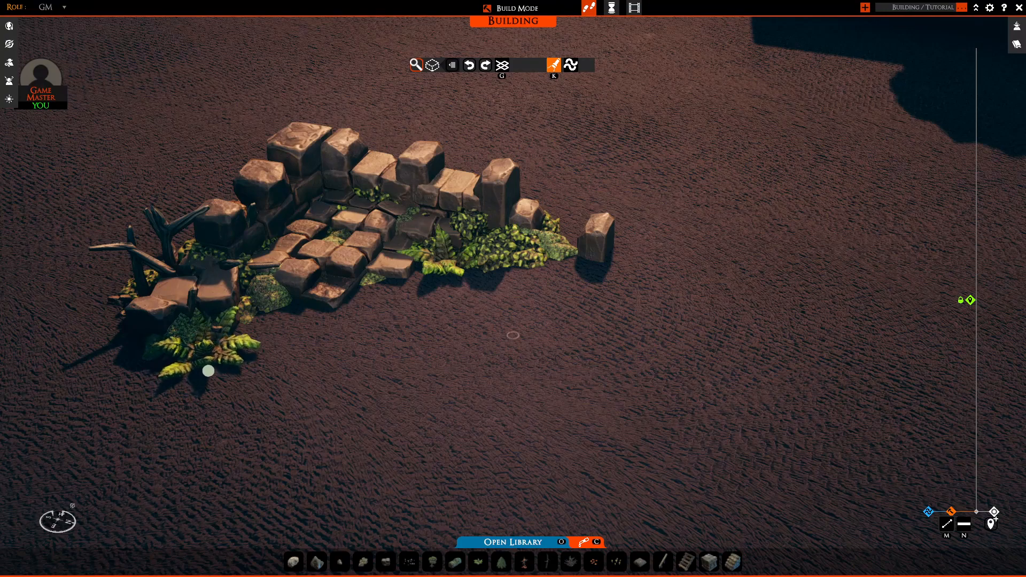
click(208, 371)
middle_drag(197, 392, 286, 346)
right_drag(286, 346, 366, 321)
middle_drag(366, 320, 409, 393)
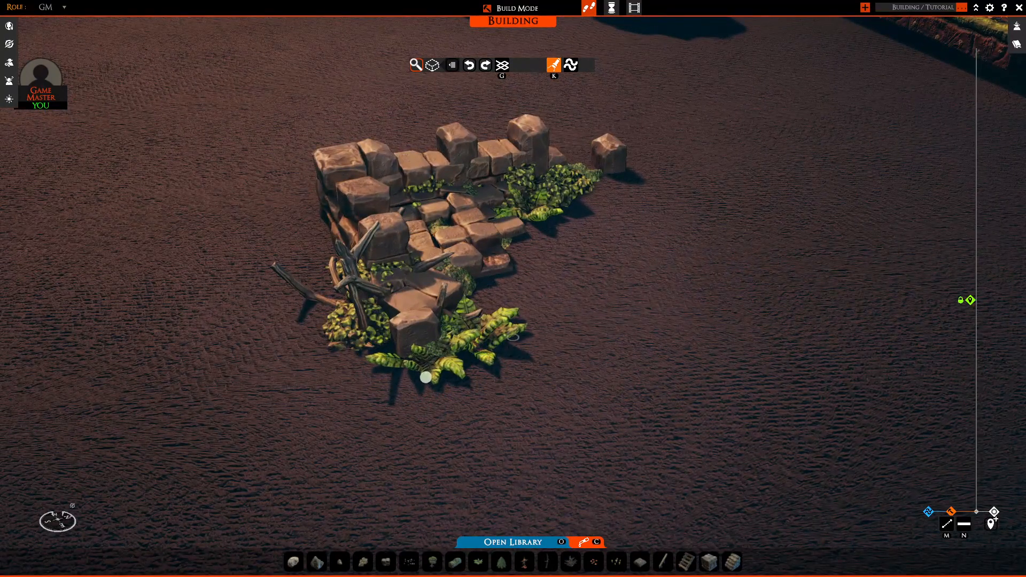
right_click(662, 328)
Sink a wooden stair piece partly into the ground between the fern-covered blocks and the broken flooring.
right_drag(641, 329, 616, 482)
key(s)
key(d)
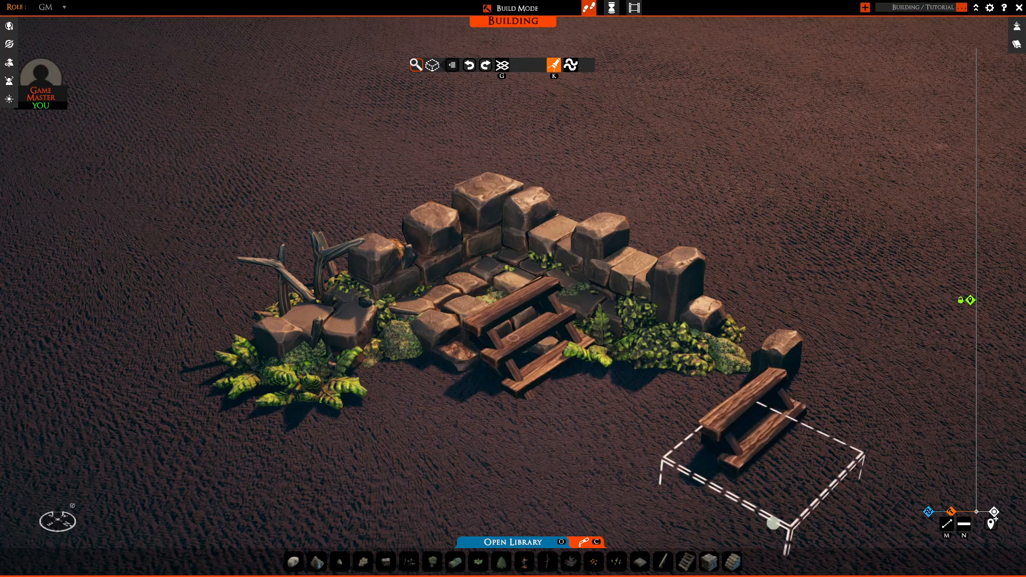
right_click(600, 481)
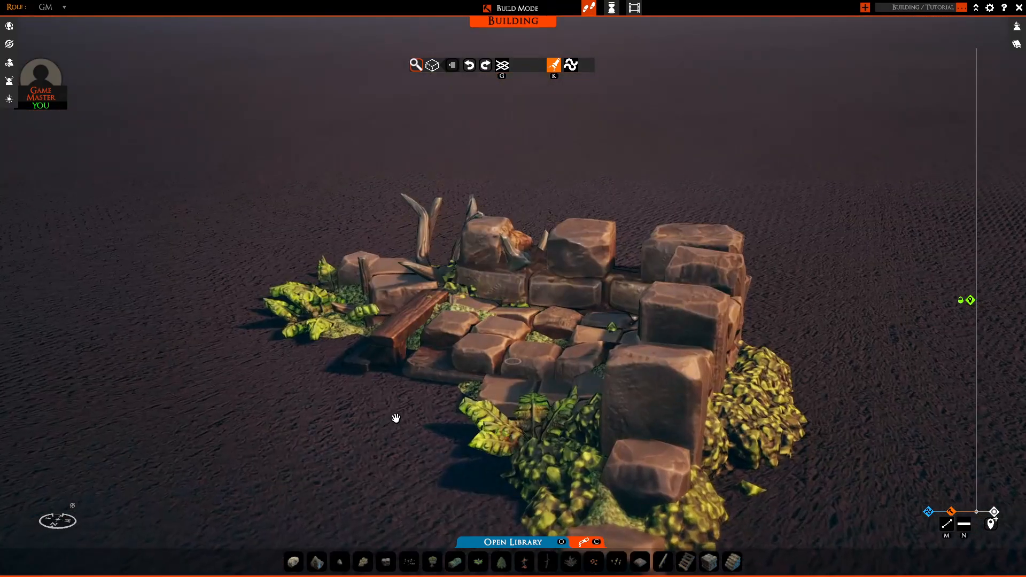
middle_drag(394, 418, 577, 428)
key(s)
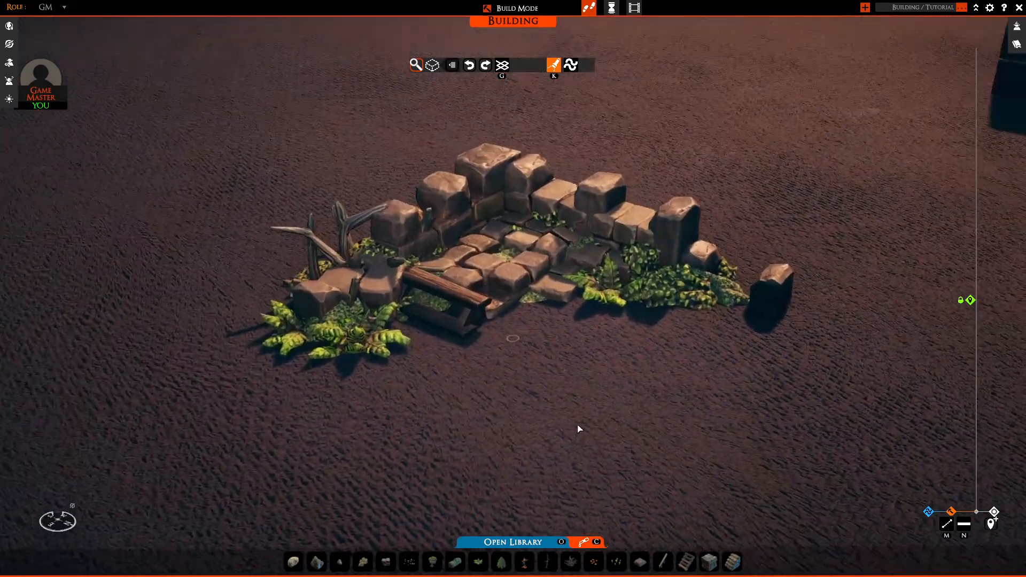
key(d)
Lean a wooden beam against the tall stone at the wall's end, with its foot near the isolated block.
click(663, 561)
scroll(585, 293, down, 5)
key(d)
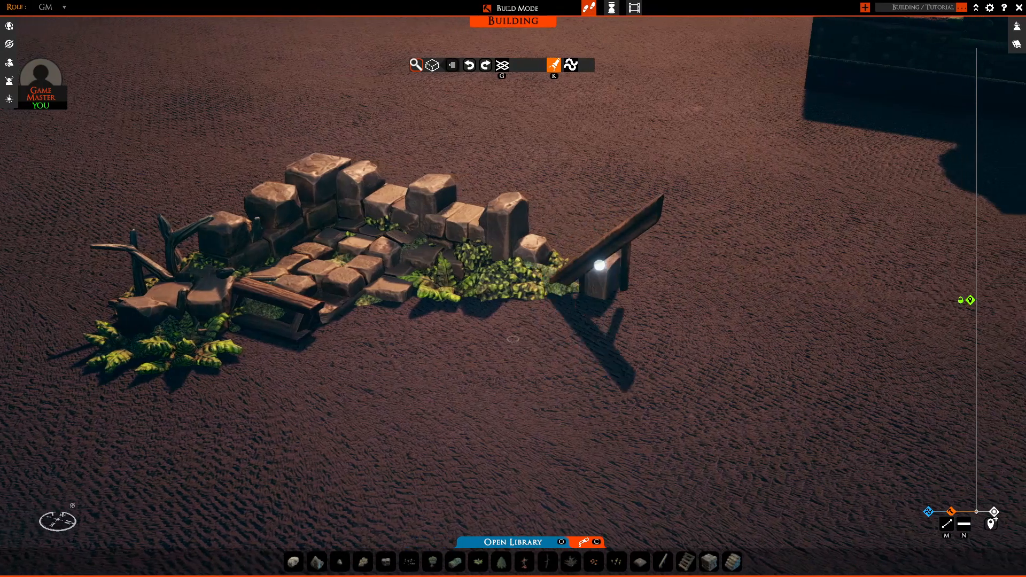
drag(515, 256, 519, 295)
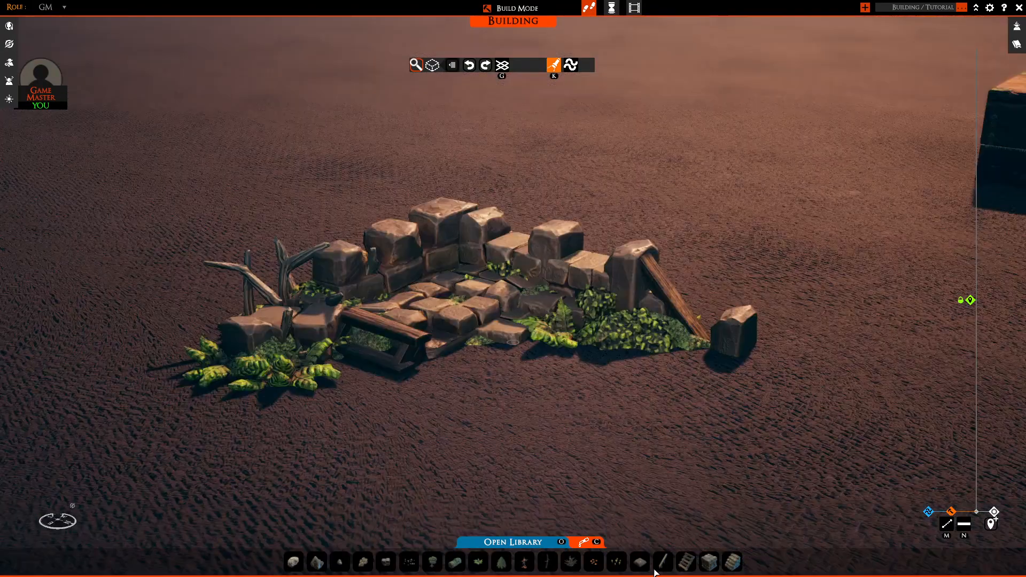
Sink a flat slab into the ground under the outer edge of the broken stone flooring.
click(641, 564)
drag(511, 374, 477, 350)
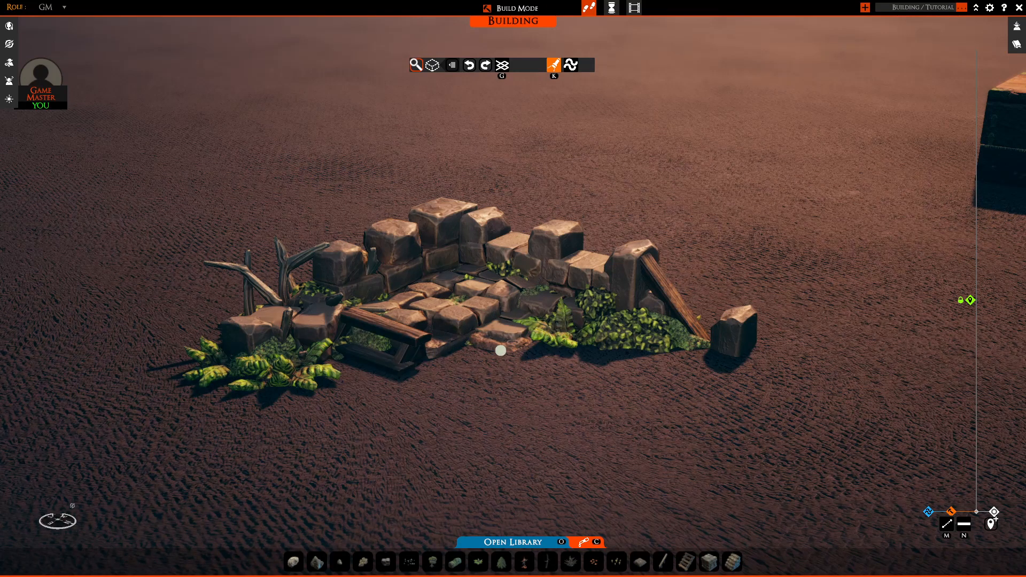
middle_drag(308, 393, 358, 405)
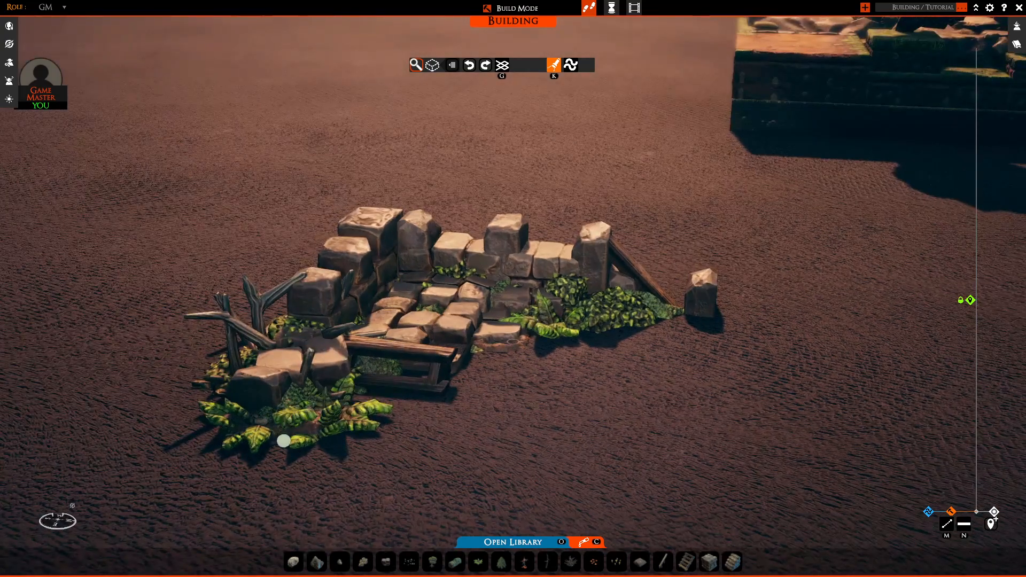
Scatter small rubble stones around the flooring's edge, the ferns and the dead branches.
middle_drag(449, 424, 447, 543)
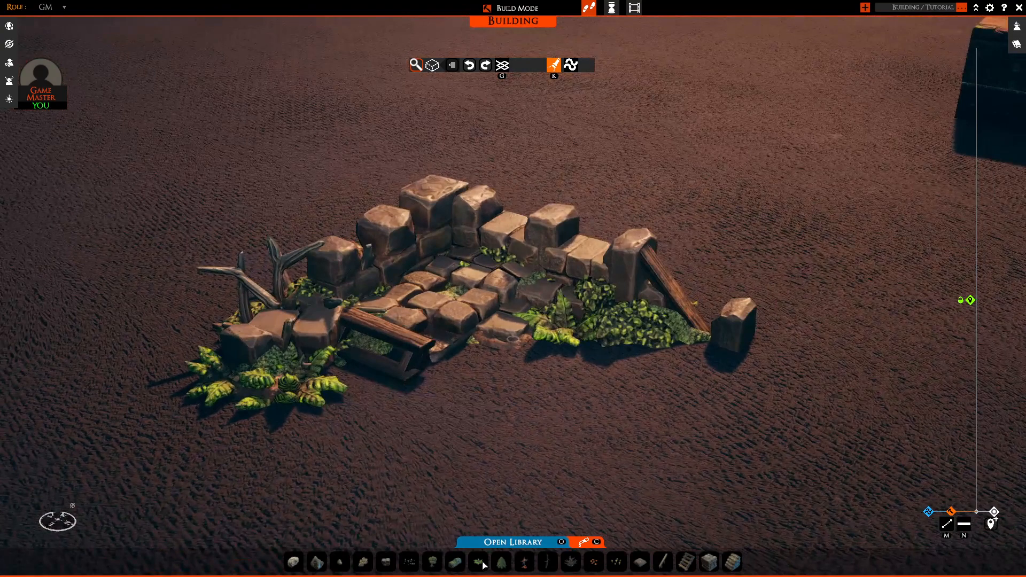
click(410, 563)
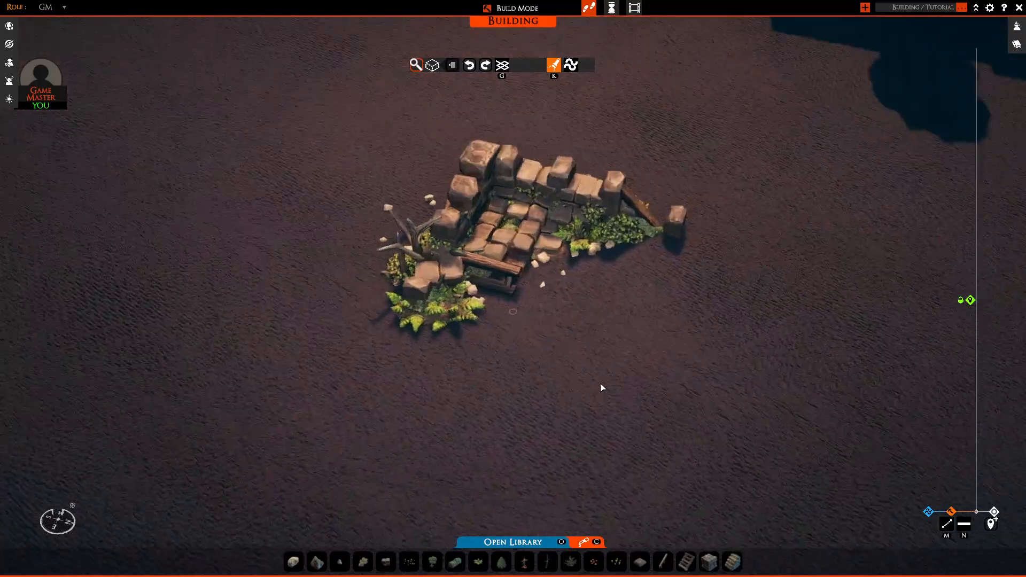
Examine the finished ruin from several angles and distances.
scroll(602, 387, up, 3)
middle_drag(682, 406, 639, 344)
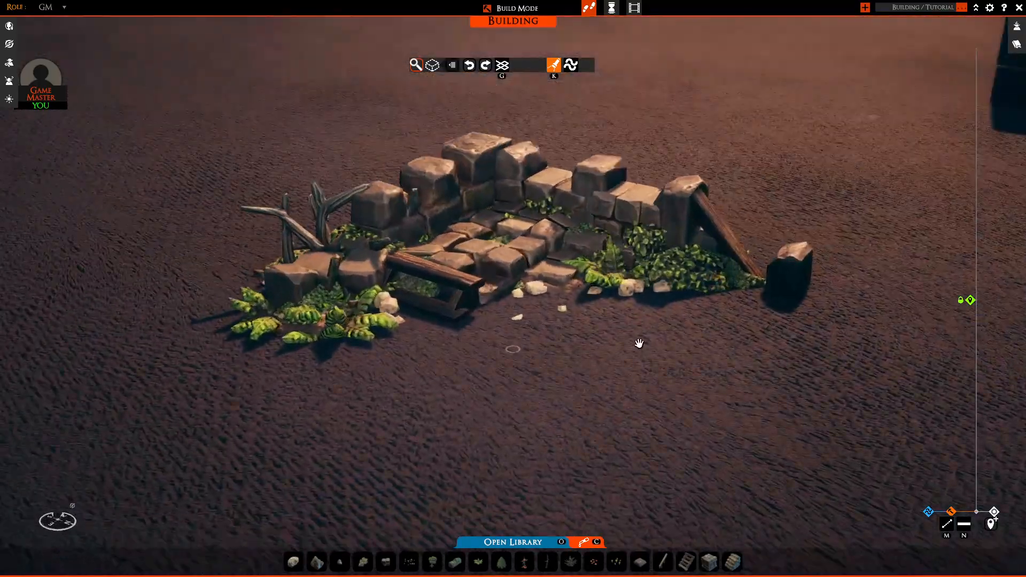
scroll(639, 344, up, 2)
middle_drag(612, 379, 776, 401)
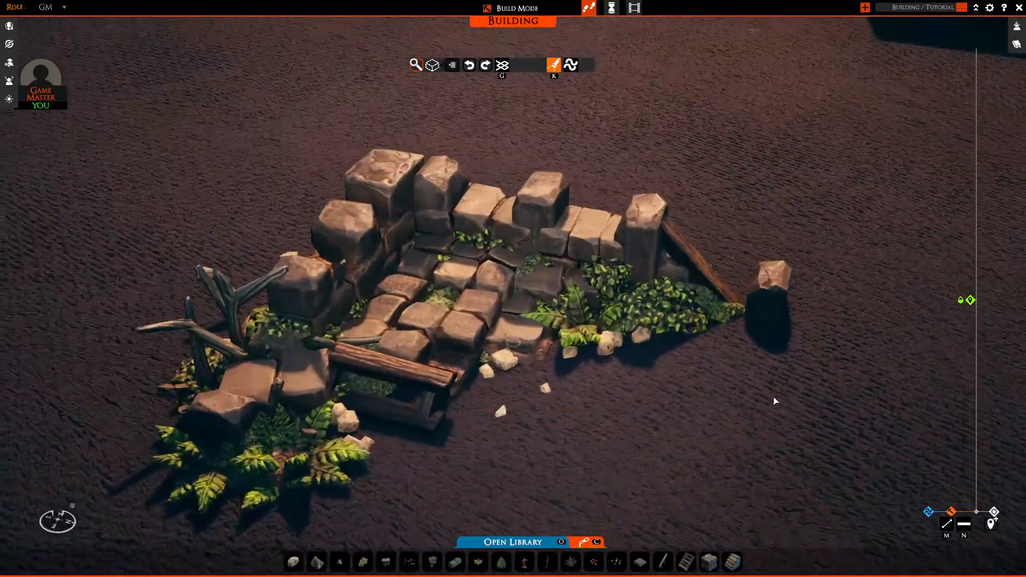
scroll(536, 360, down, 3)
middle_drag(536, 360, 835, 386)
middle_drag(737, 354, 489, 209)
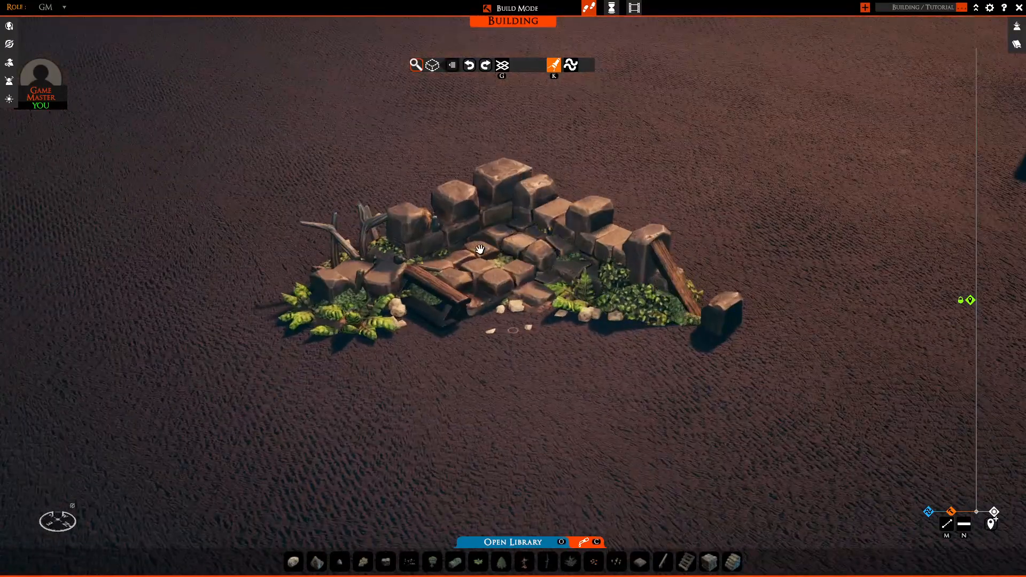
key(w)
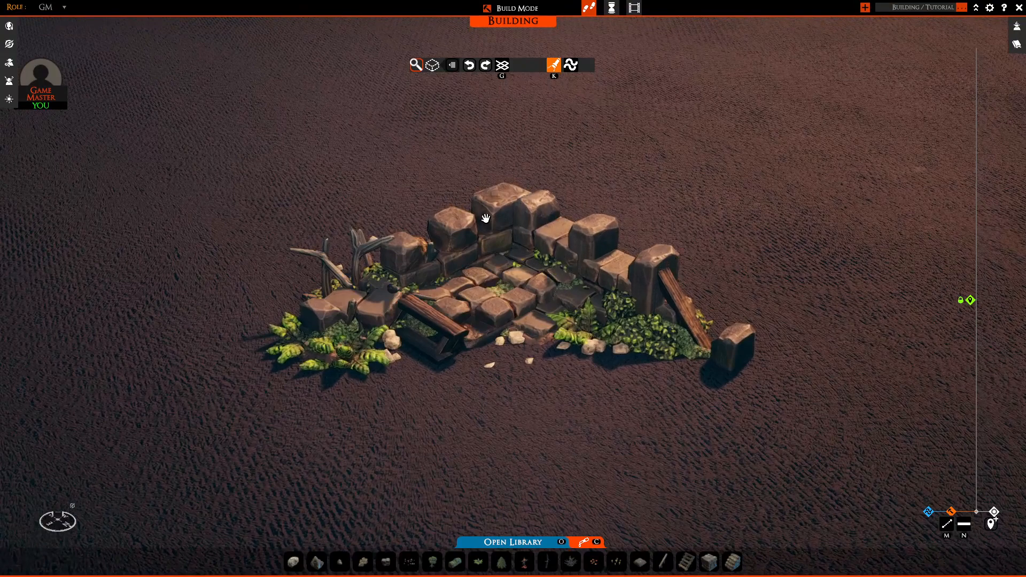
key(a)
key(q)
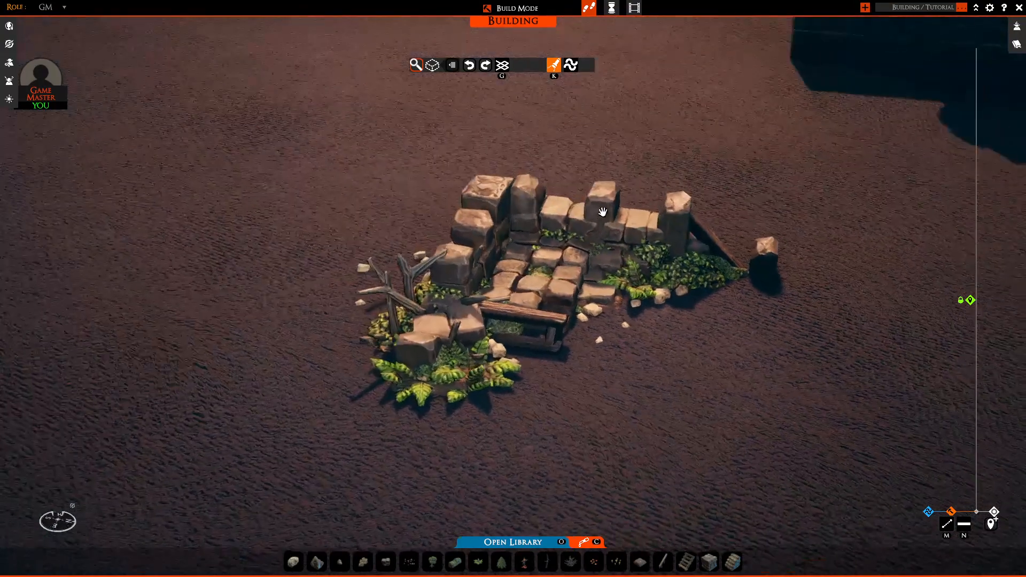
key(e)
key(d)
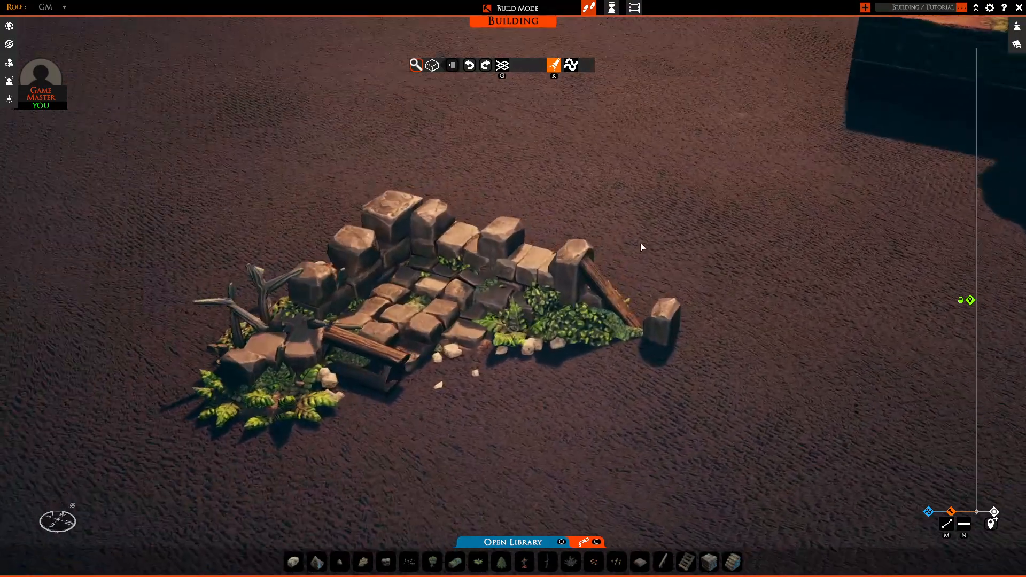
Box-select the whole ruin, including its plants, branches and scattered stones, and copy it.
key(s)
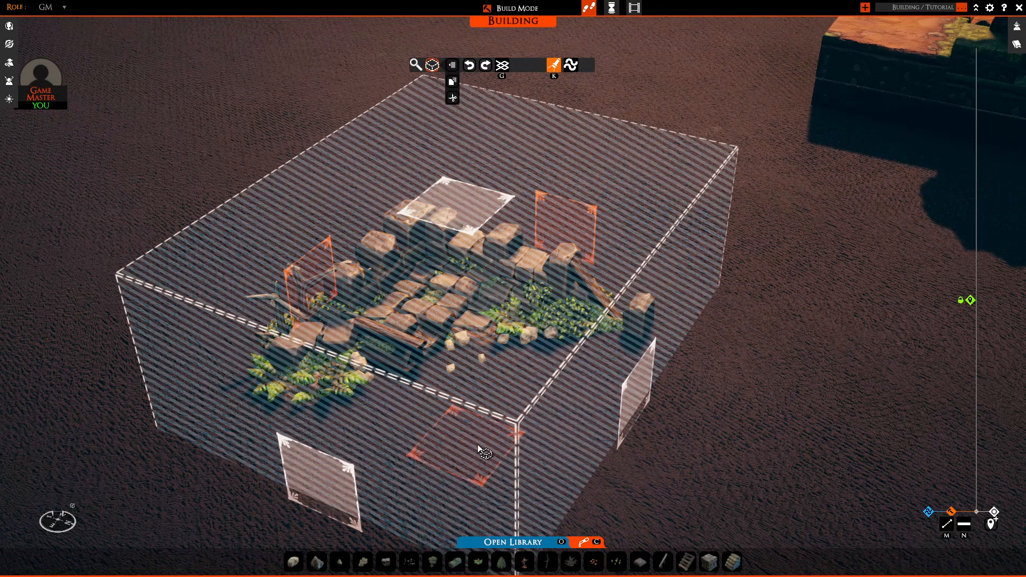
key(e)
key(a)
key(s)
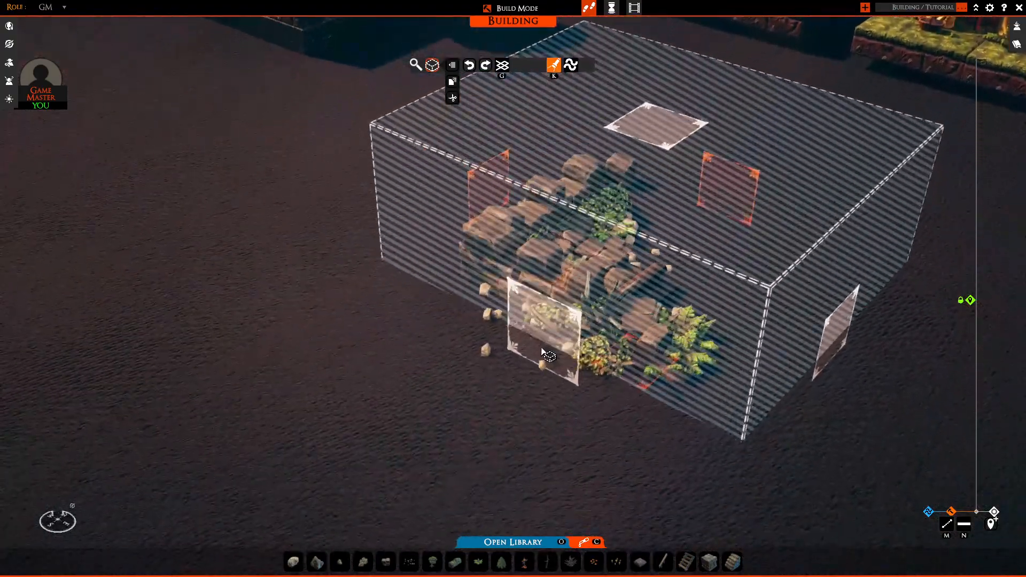
key(e)
key(a)
key(s)
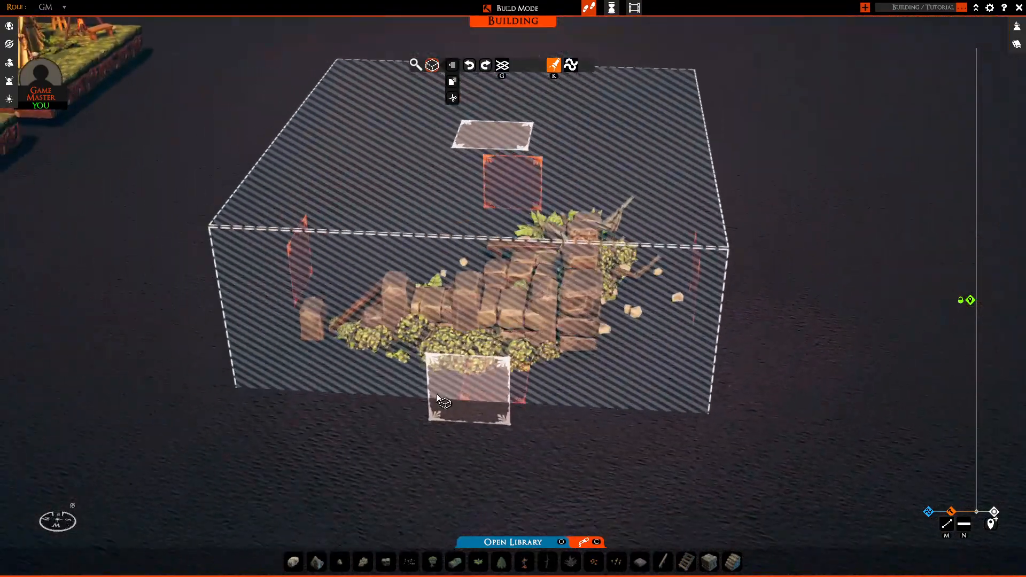
key(e)
key(a)
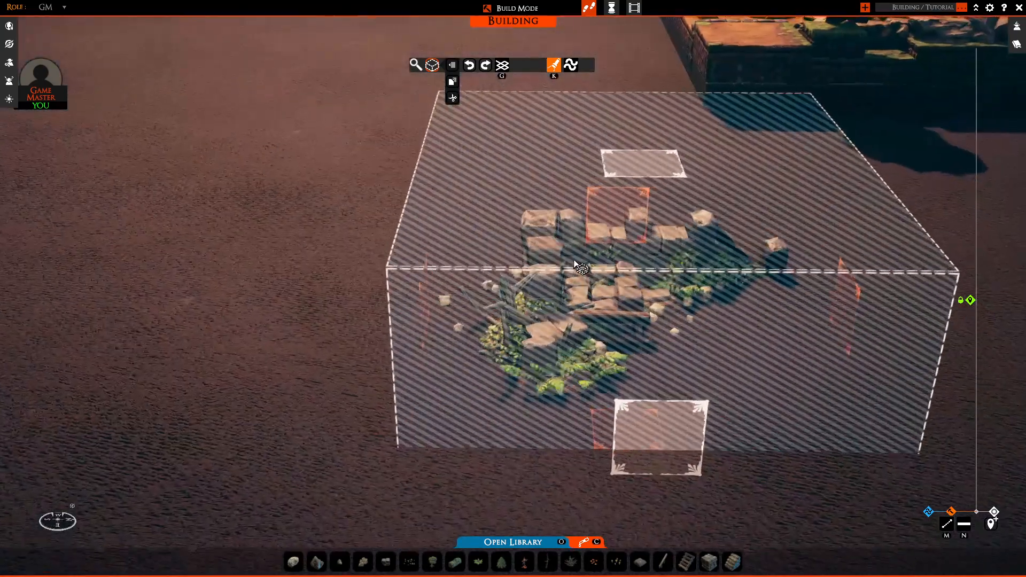
key(d)
scroll(512, 210, down, 2)
click(452, 99)
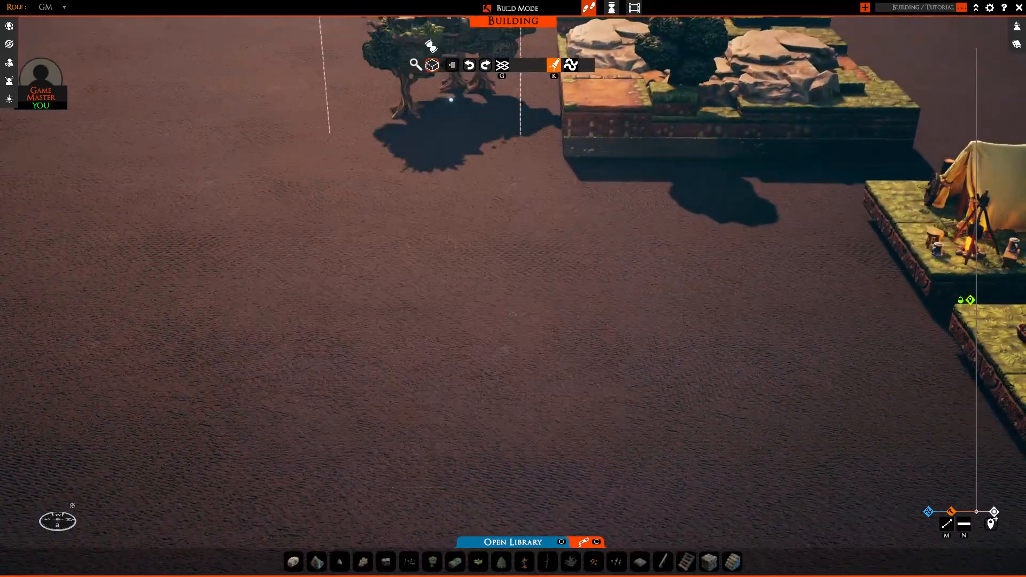
Place the copied ruin at the edge of the upper grass tiles beside the tent campsite.
key(w)
key(w)
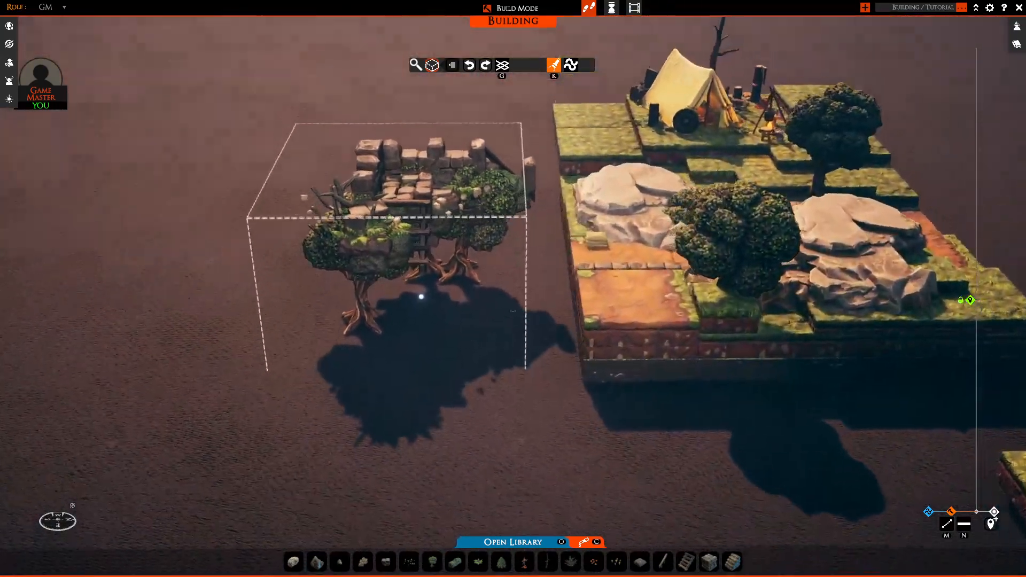
middle_drag(422, 296, 417, 307)
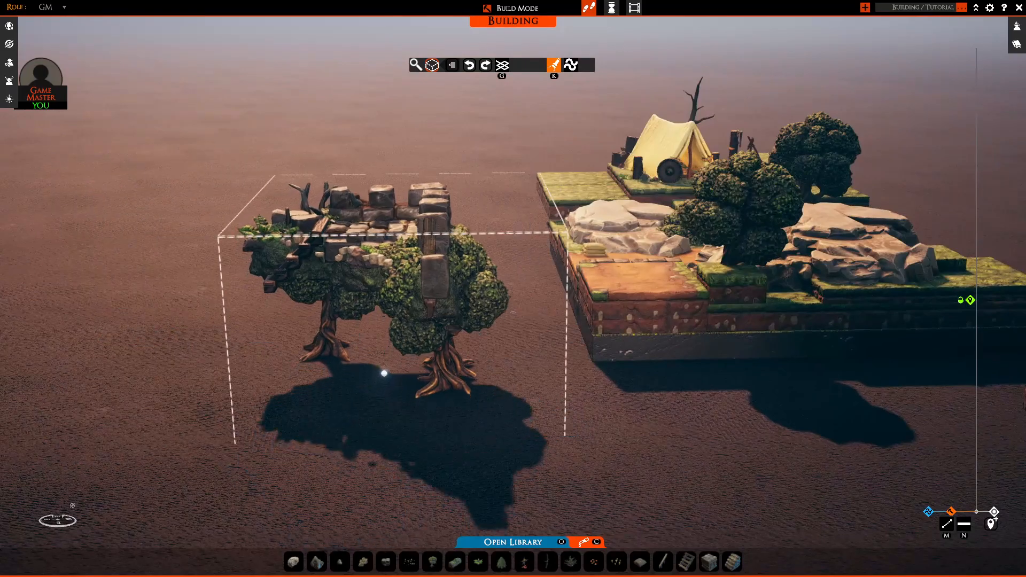
middle_drag(410, 376, 435, 355)
key(w)
key(d)
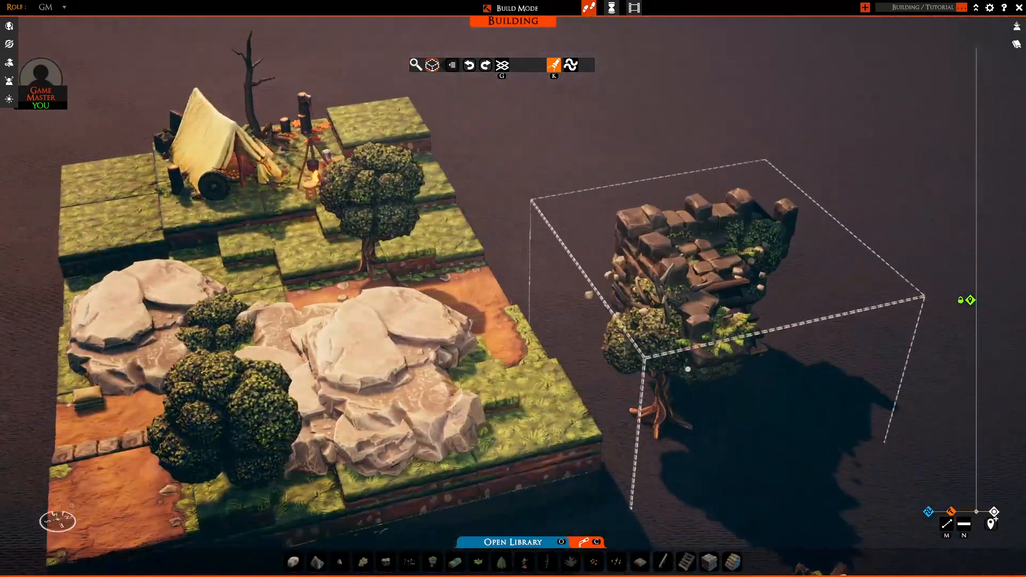
middle_drag(732, 355, 536, 308)
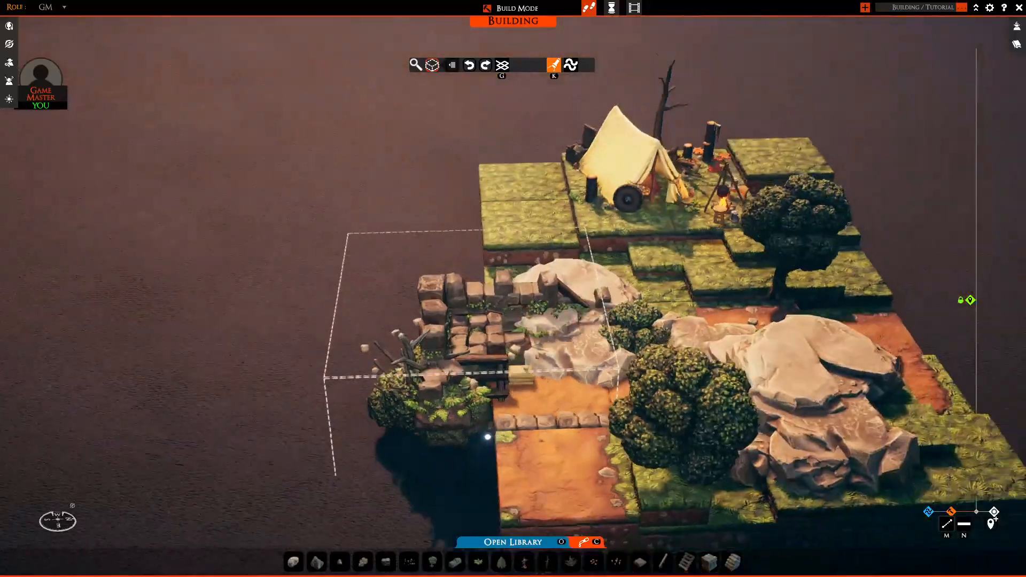
key(w)
middle_drag(485, 401, 432, 411)
scroll(461, 435, up, 3)
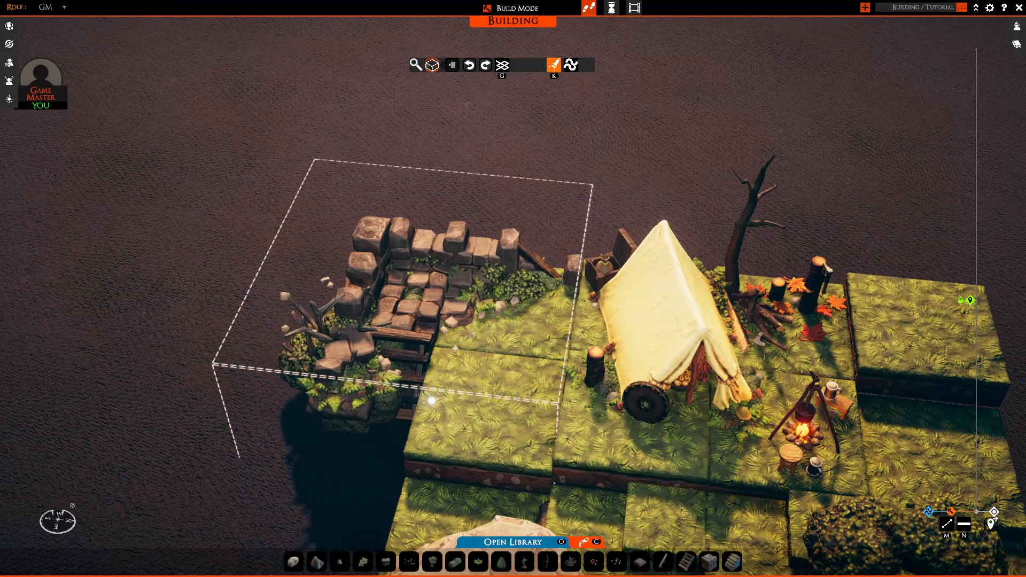
click(432, 401)
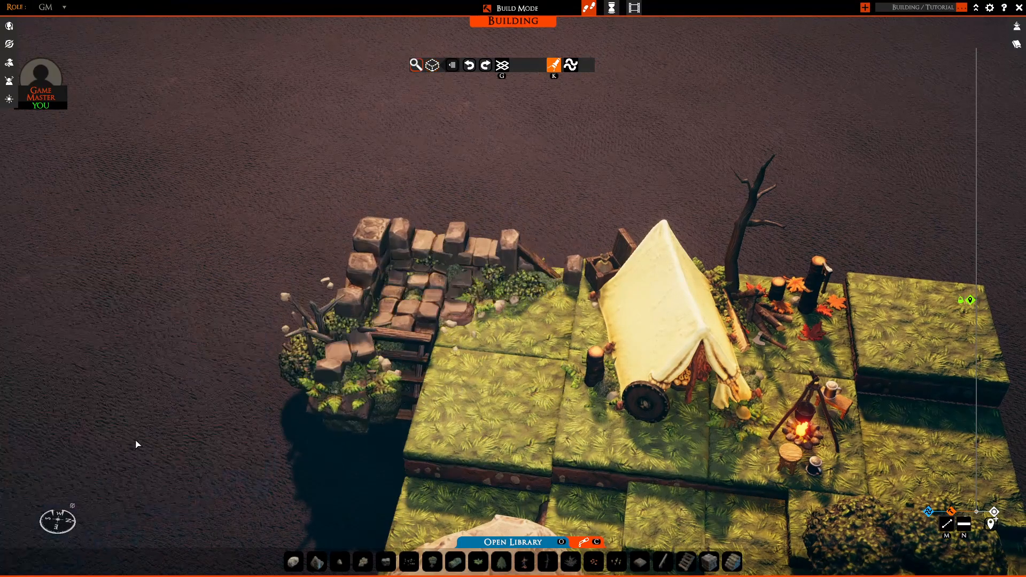
Lay large grass tiles beneath the placed ruin to hide its sunken stones and bushes.
middle_drag(184, 351, 274, 288)
middle_drag(601, 302, 477, 305)
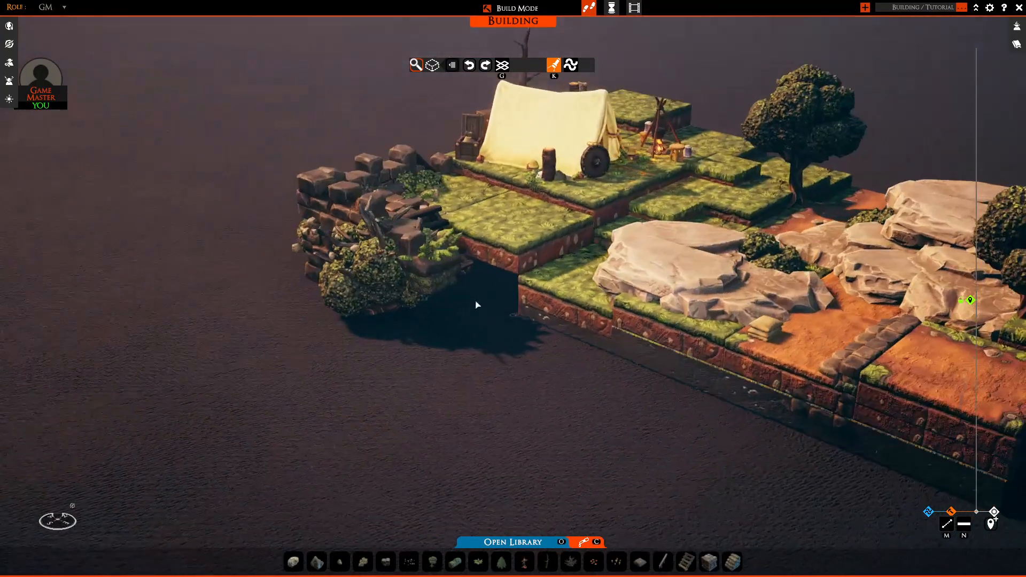
key(g)
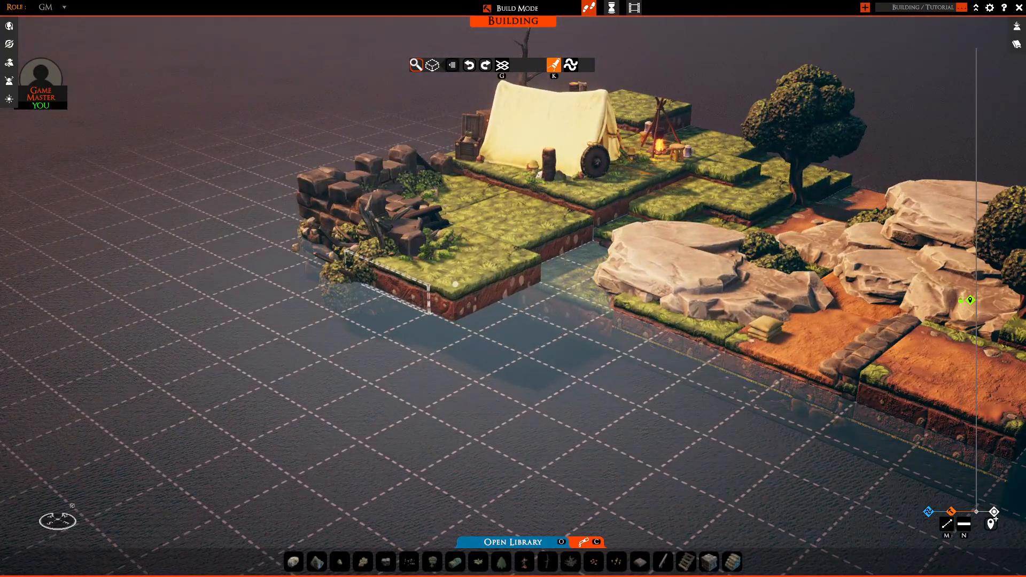
drag(432, 278, 432, 283)
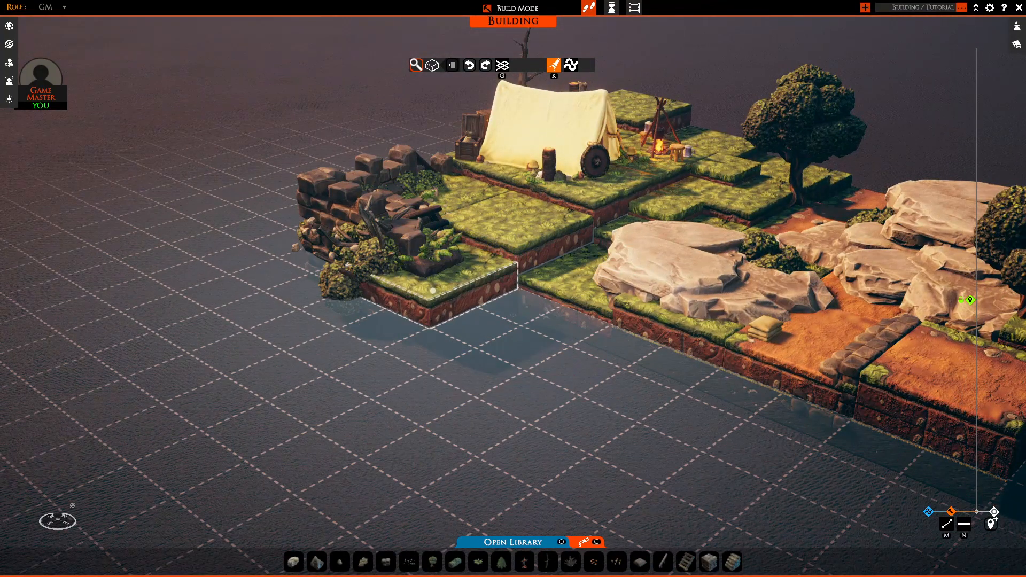
middle_drag(351, 322, 462, 308)
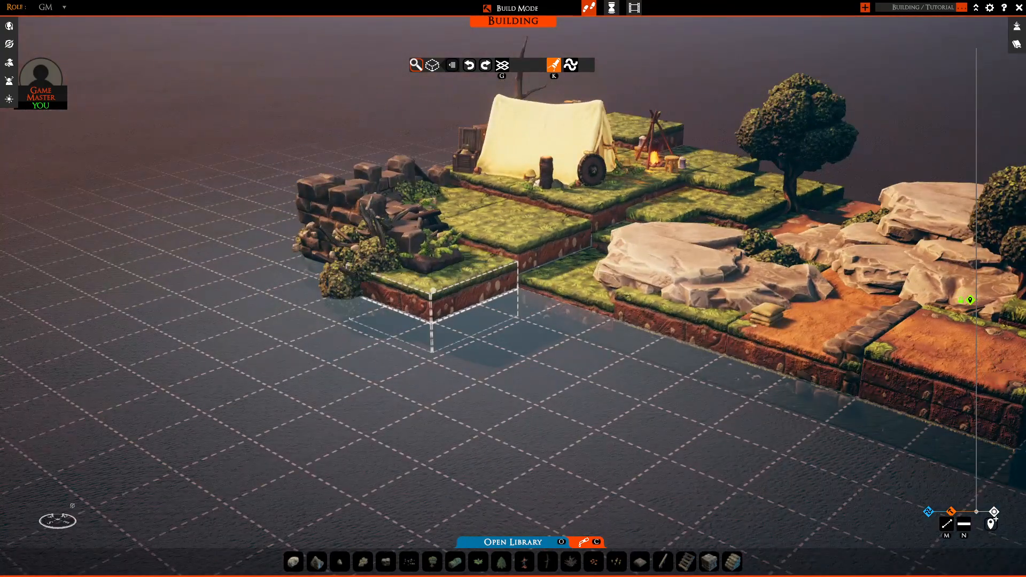
click(433, 291)
Extend the terrain behind and in front of the ruin with large grass tiles, setting the front ones slightly lower.
middle_drag(342, 294, 426, 300)
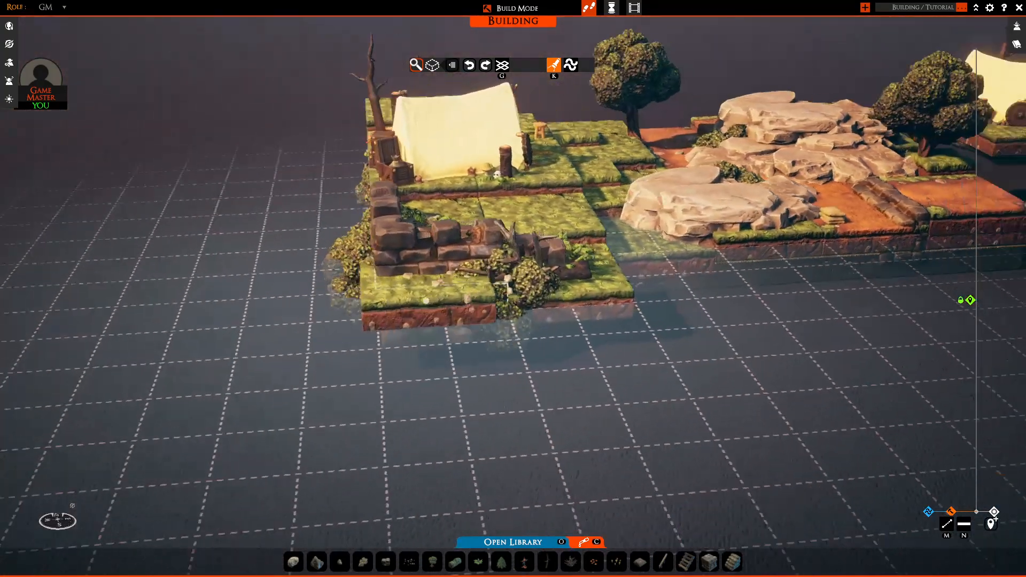
middle_drag(506, 291, 519, 289)
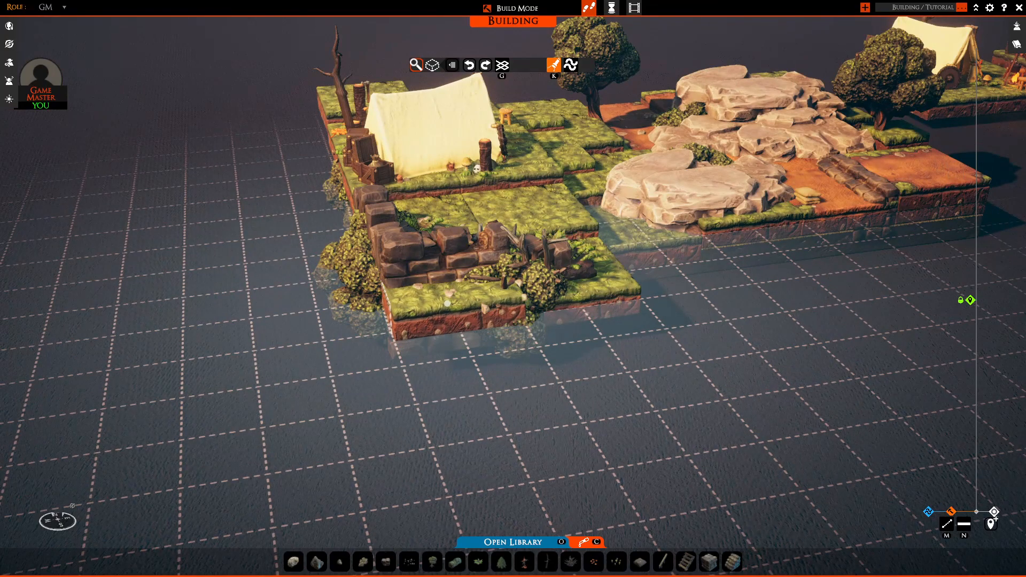
middle_drag(512, 384, 398, 360)
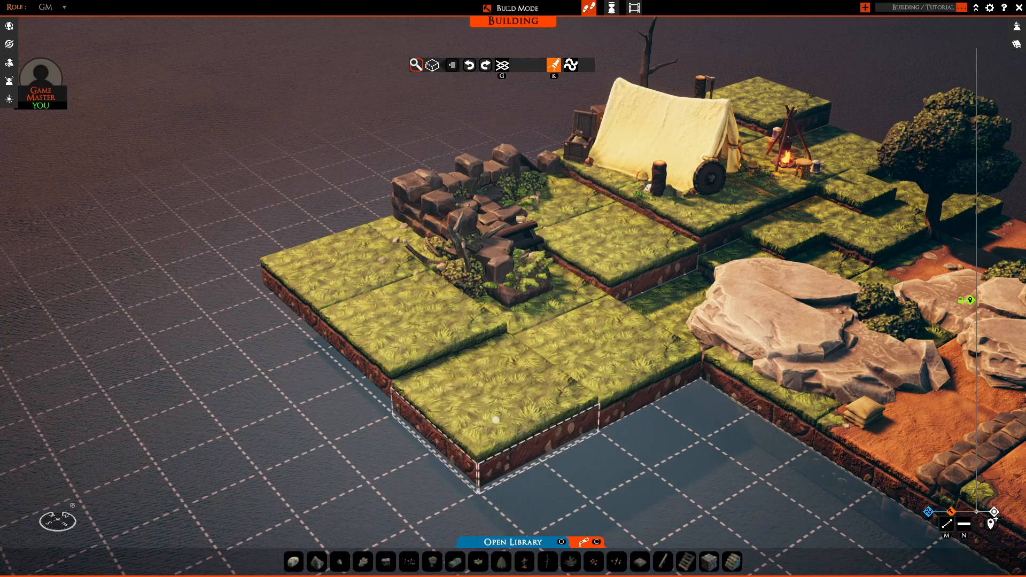
middle_drag(687, 472, 785, 435)
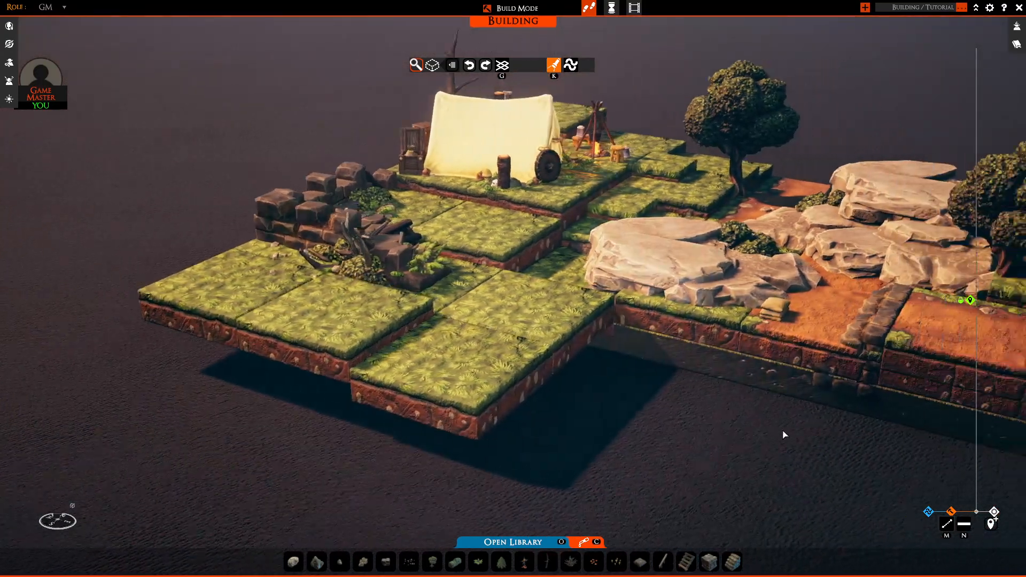
Fill the gap under the ferns and fallen blocks at the ruin's corner with a small grass tile.
key(d)
click(755, 347)
key(a)
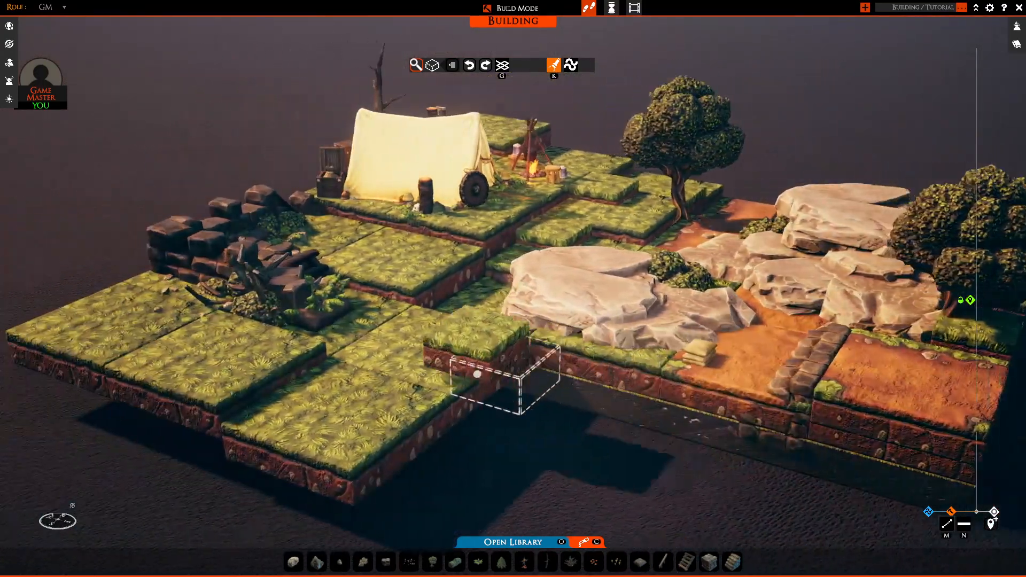
middle_drag(477, 374, 355, 430)
key(a)
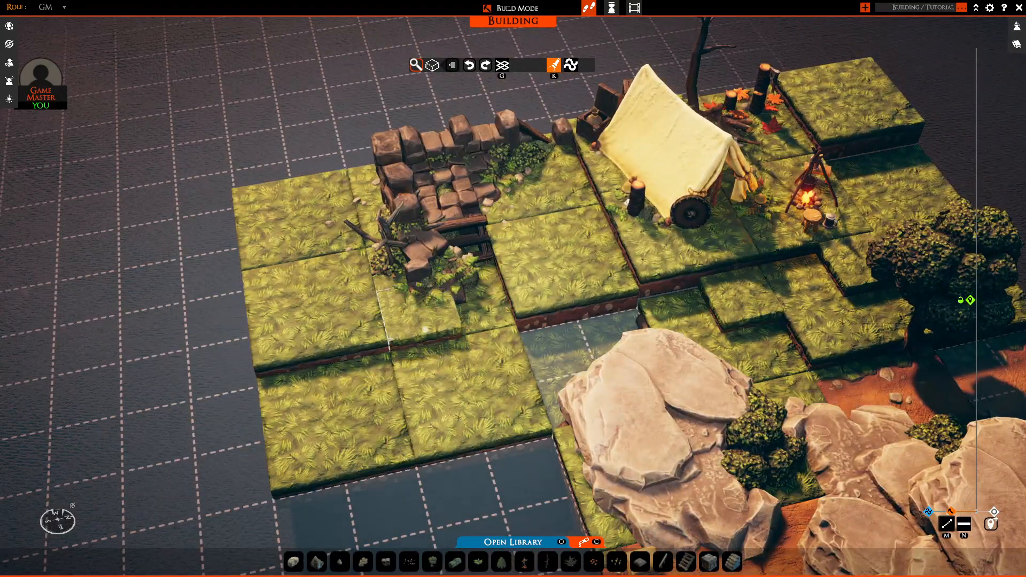
scroll(425, 330, up, 6)
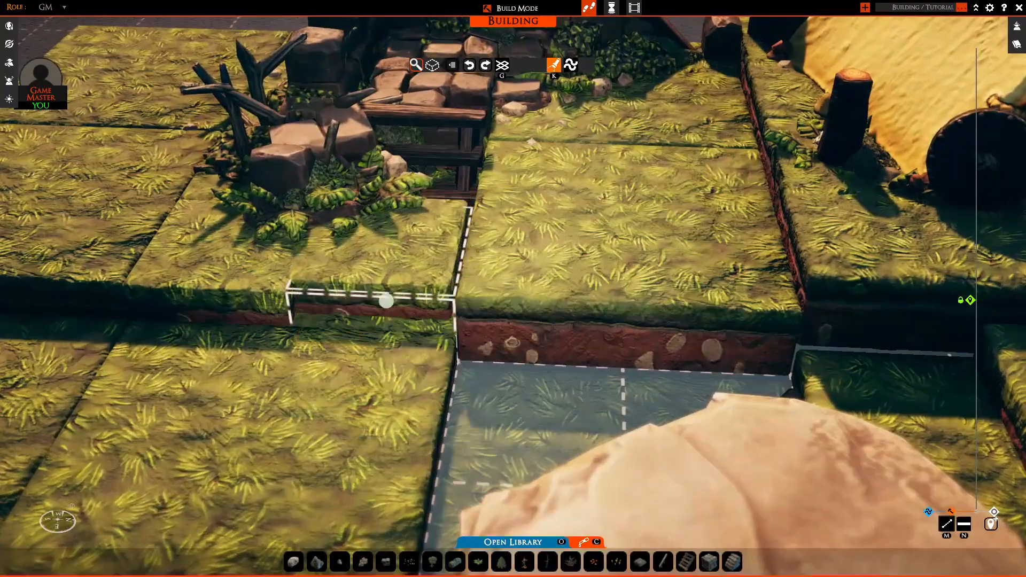
scroll(425, 210, down, 5)
Add small raised grass tiles along the terrain's outer edge and one between the ruin and the tent.
key(a)
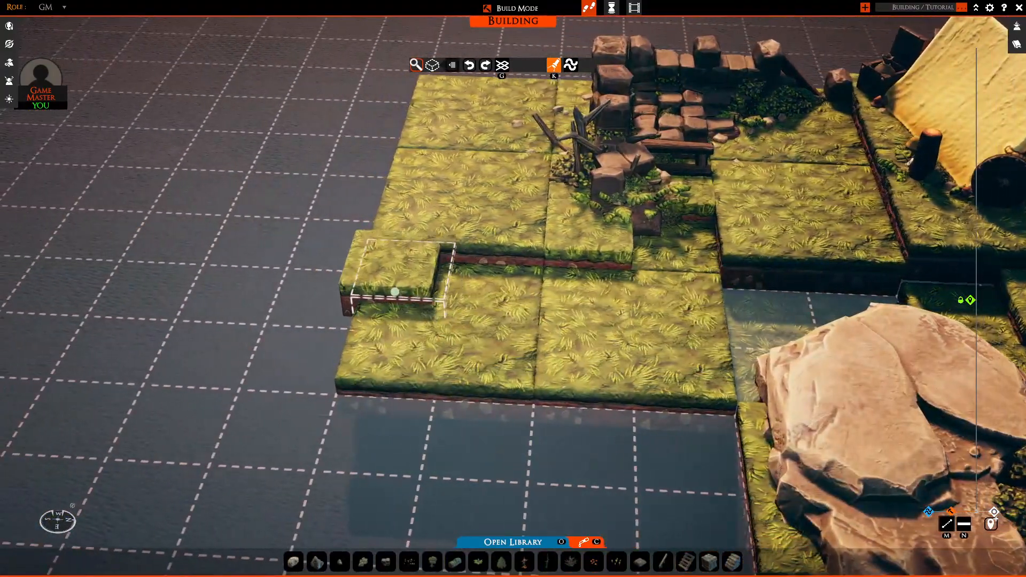
key(w)
middle_drag(395, 292, 481, 339)
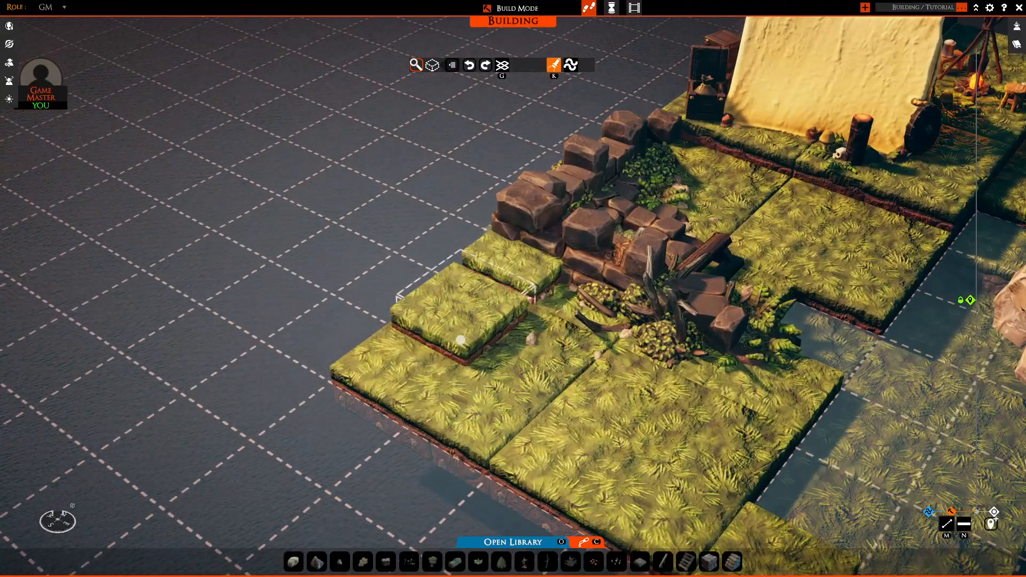
click(460, 340)
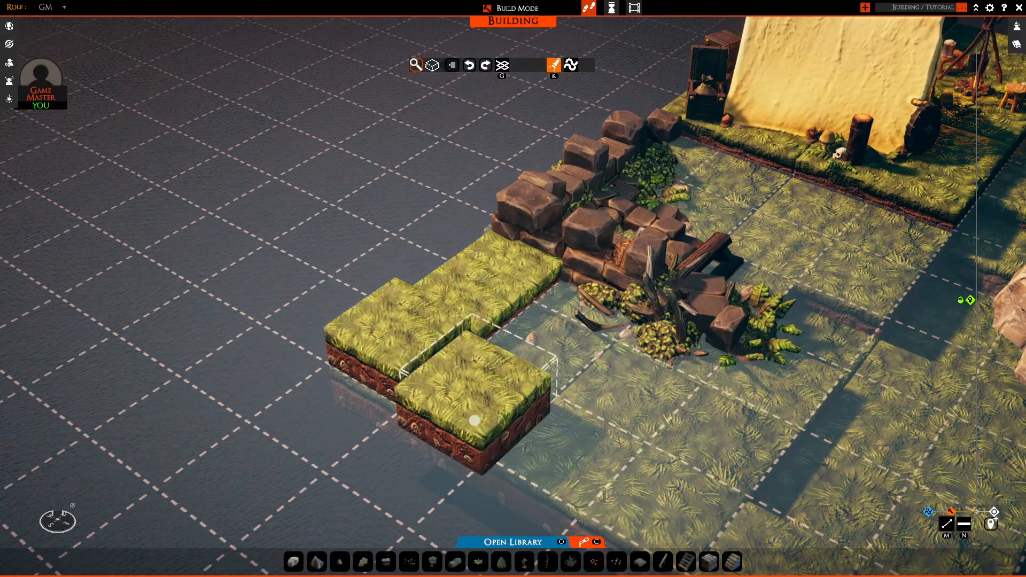
click(512, 440)
middle_drag(833, 478, 771, 342)
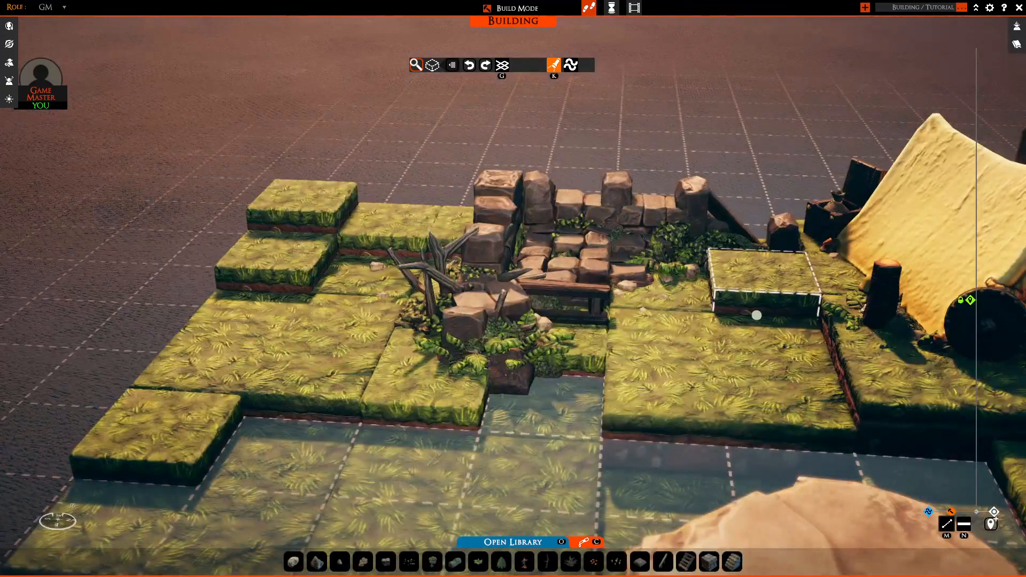
click(756, 315)
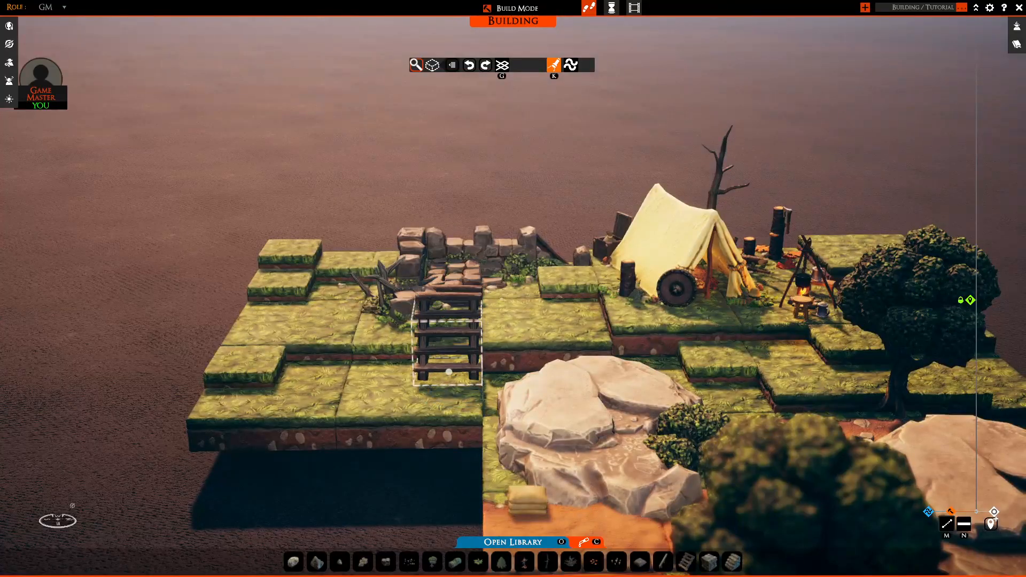
Cover the exposed lower part of the ruin's wooden stair with a small grass tile and return to the original ruin.
click(448, 372)
drag(451, 397, 452, 389)
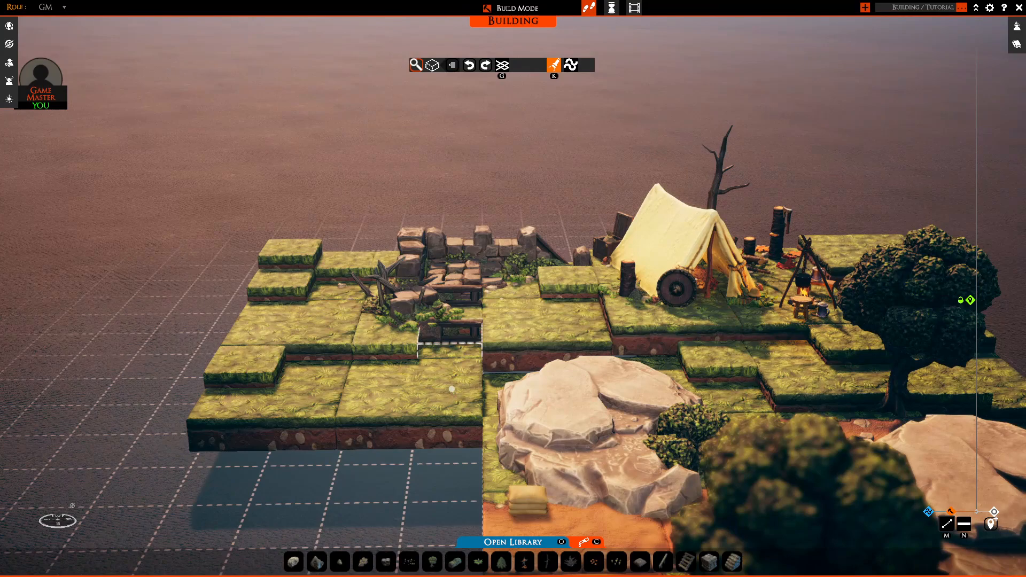
right_click(403, 425)
right_drag(483, 417, 414, 457)
scroll(417, 455, up, 2)
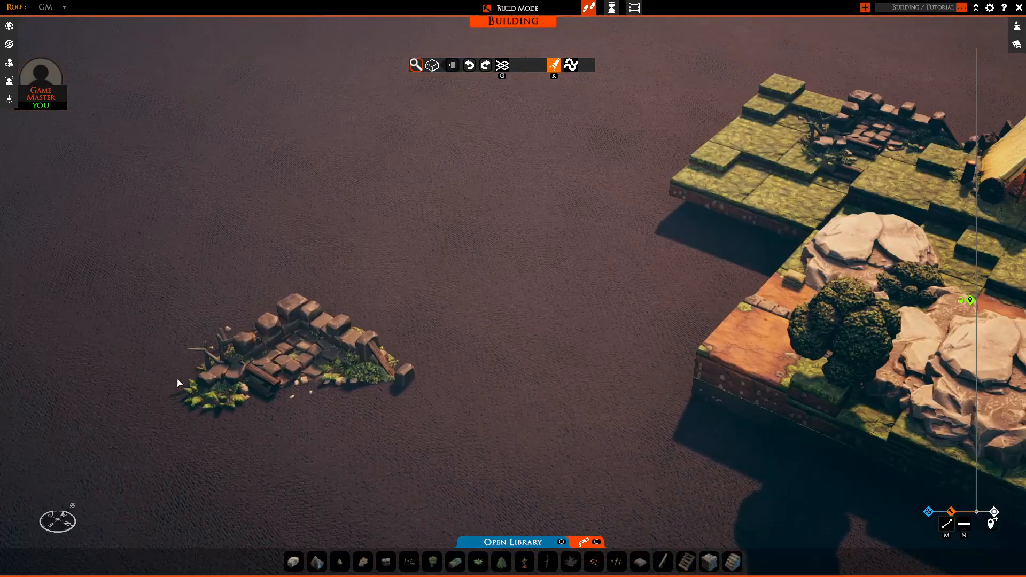
Paste a rotated copy of the ruin at the terrain's edge, beside the large rocks and the dirt path.
key(w)
key(d)
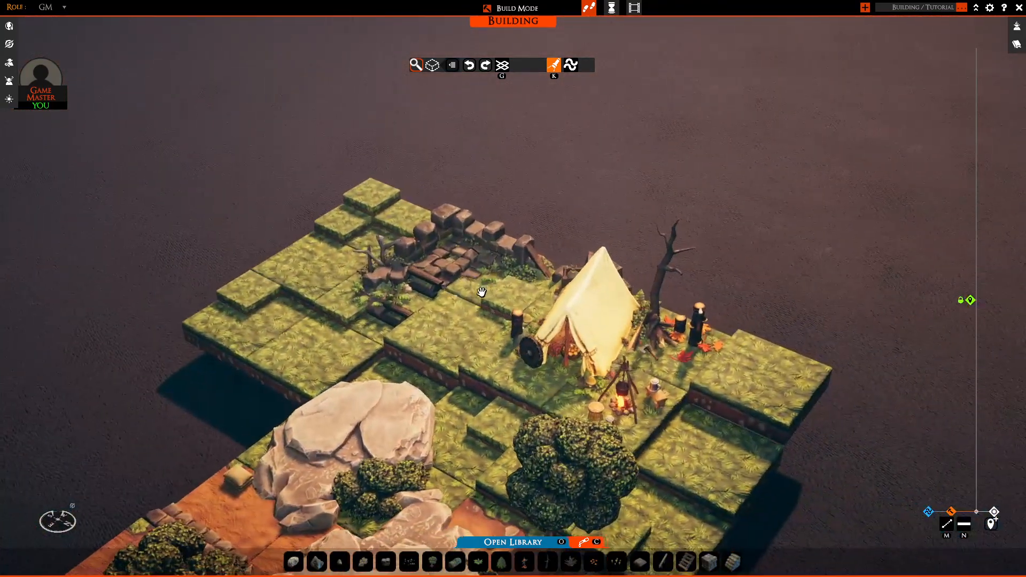
key(a)
key(s)
key(d)
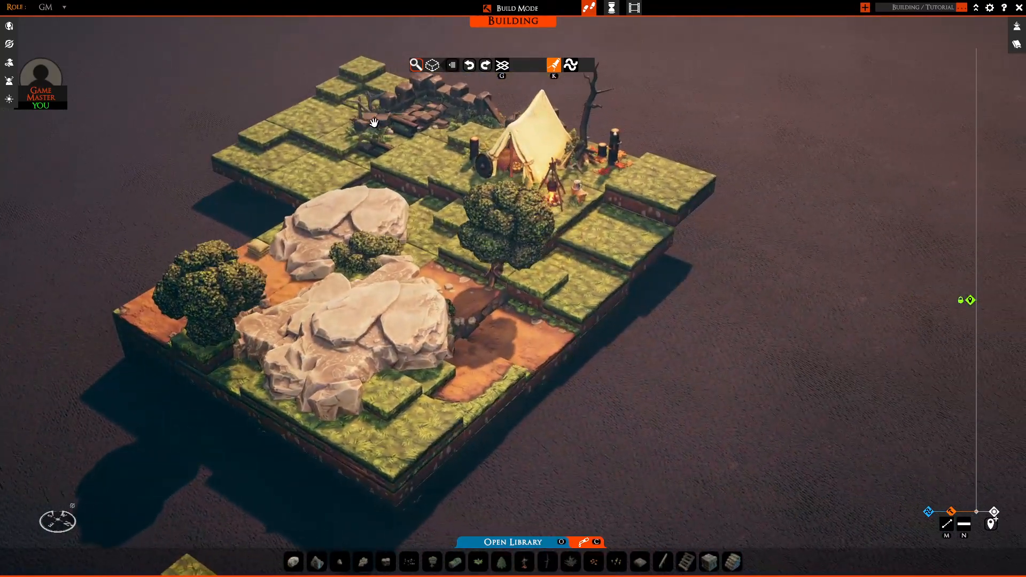
key(ctrl+v)
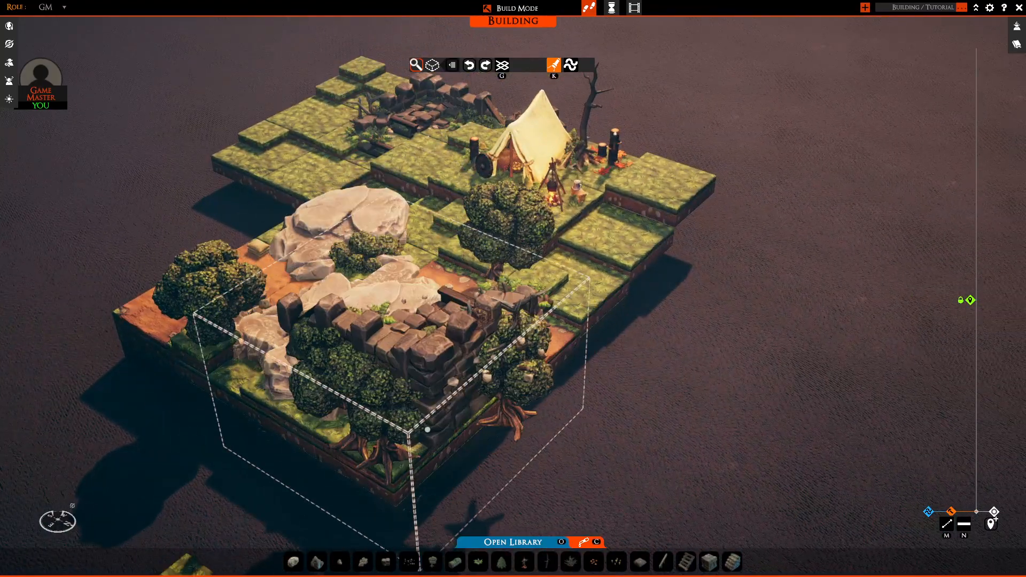
key(q)
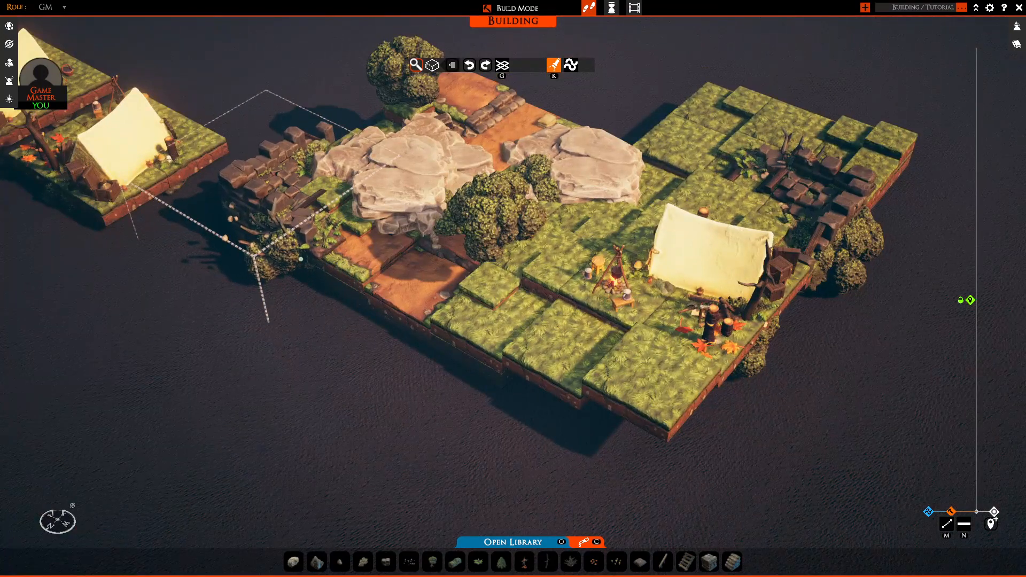
right_click(176, 316)
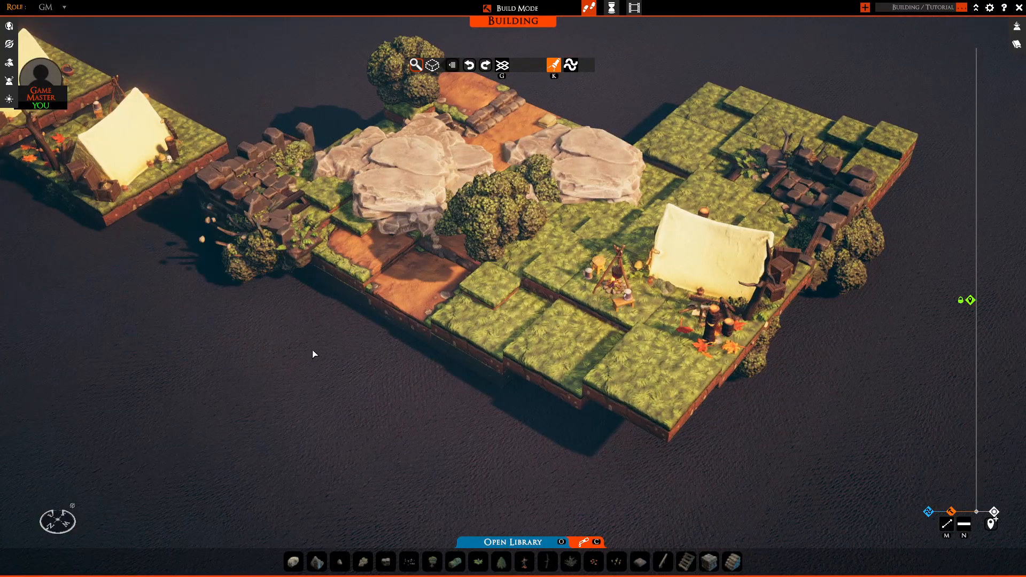
Extend the ground around the second ruin copy with large grass tiles that join it to the rocky terrain.
key(s)
key(a)
key(q)
middle_drag(474, 336, 420, 356)
scroll(443, 347, up, 3)
scroll(435, 343, up, 2)
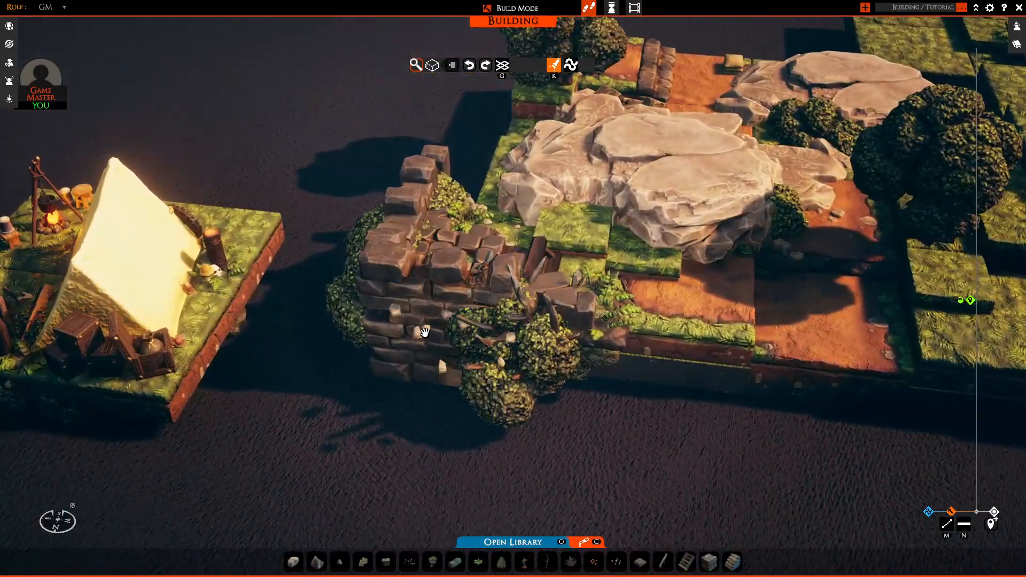
mouse_move(499, 336)
middle_down()
mouse_move(678, 352)
mouse_move(513, 348)
middle_up()
scroll(471, 274, up, 2)
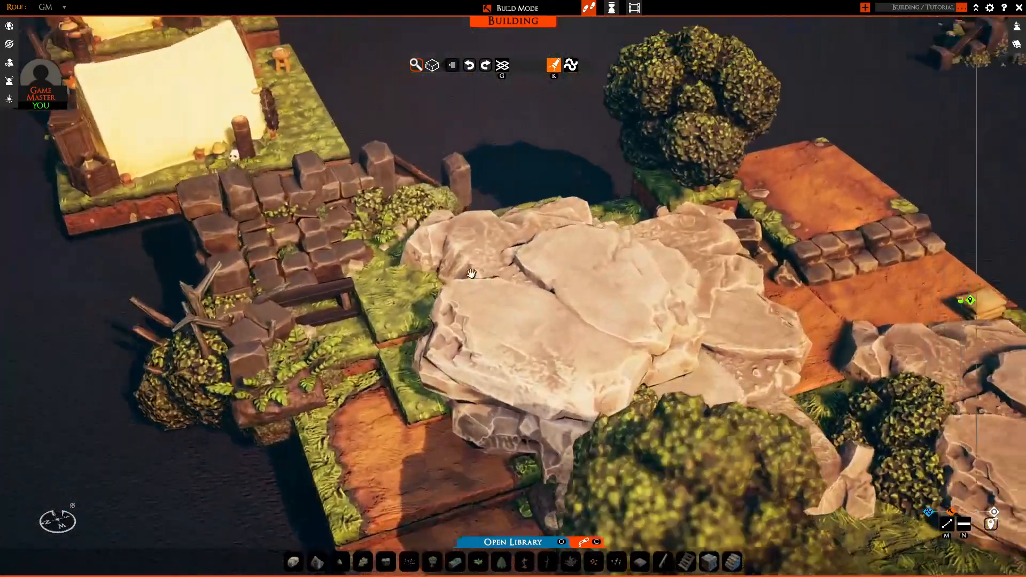
scroll(471, 274, down, 5)
middle_drag(471, 273, 224, 299)
scroll(561, 355, up, 3)
middle_drag(561, 354, 422, 344)
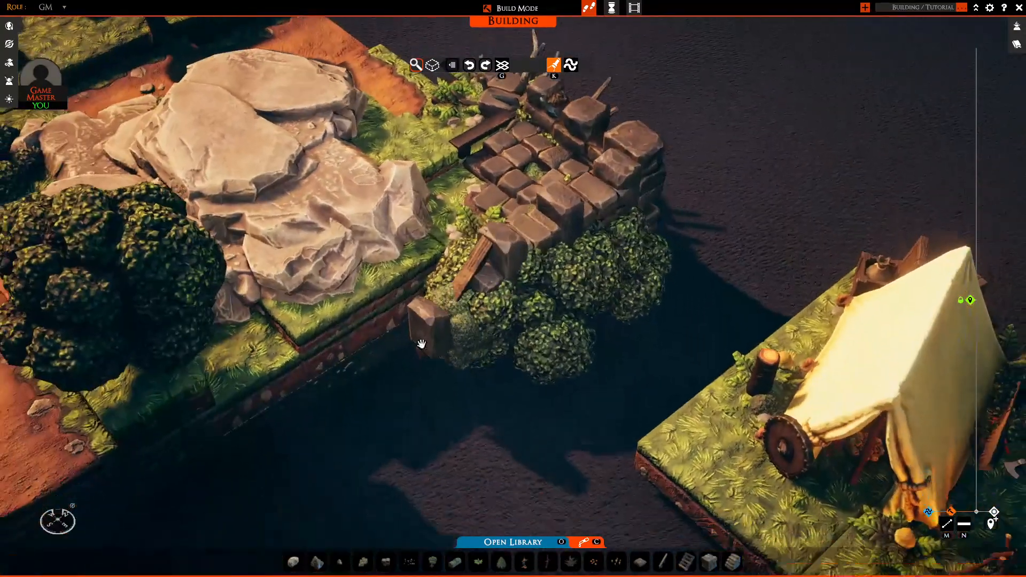
right_drag(421, 344, 424, 210)
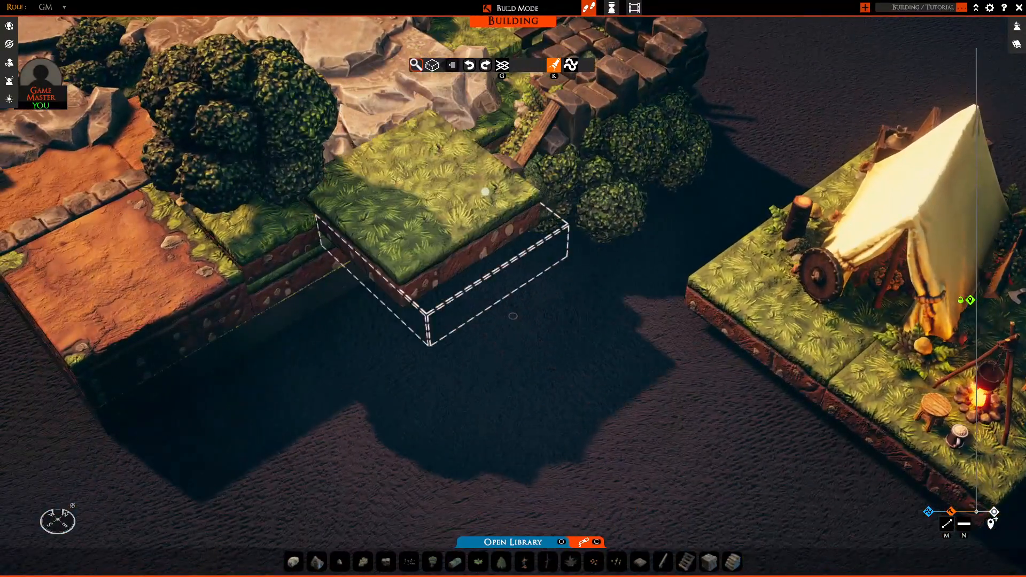
drag(485, 191, 457, 190)
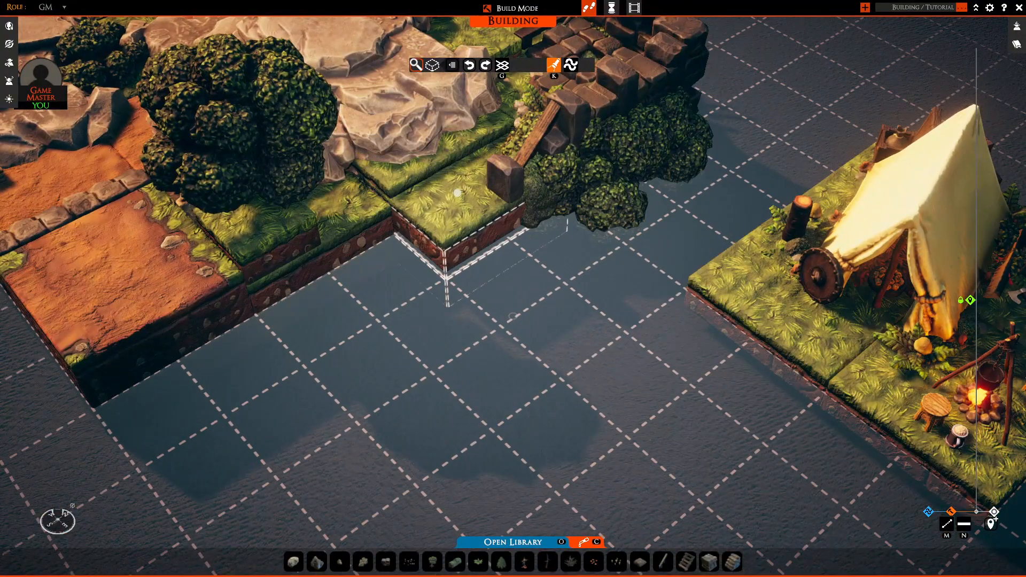
middle_drag(457, 183, 527, 242)
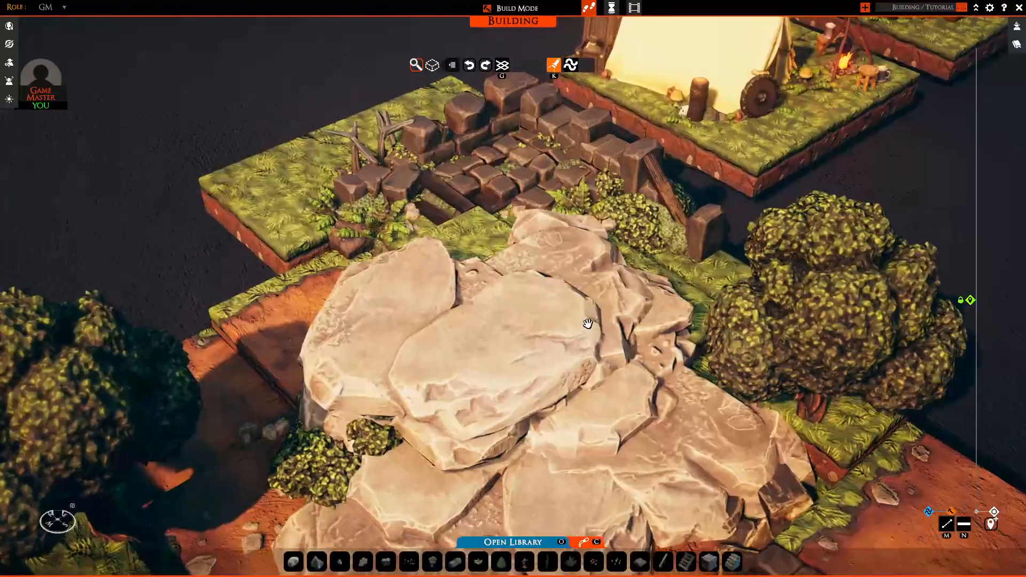
Delete the bare branches from the ruin copy beside the large rocks.
scroll(610, 332, up, 3)
scroll(614, 335, down, 2)
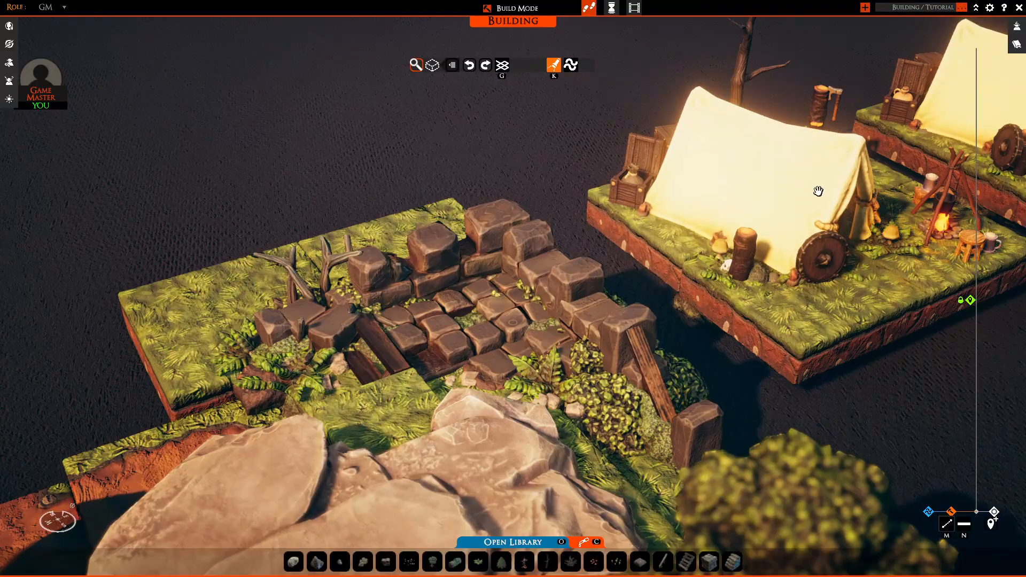
middle_drag(876, 284, 534, 326)
scroll(534, 326, down, 5)
scroll(534, 326, up, 4)
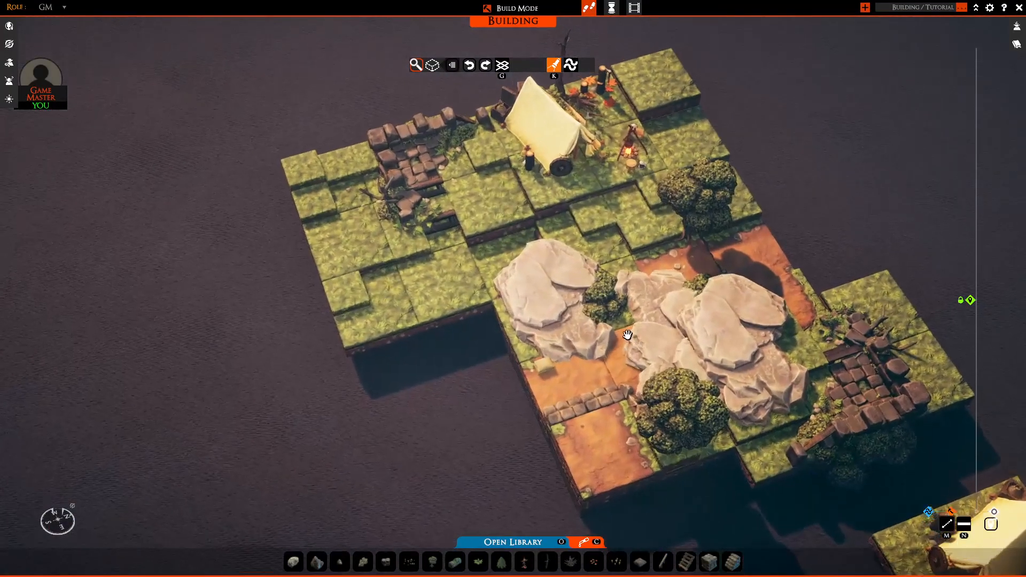
middle_drag(629, 337, 578, 333)
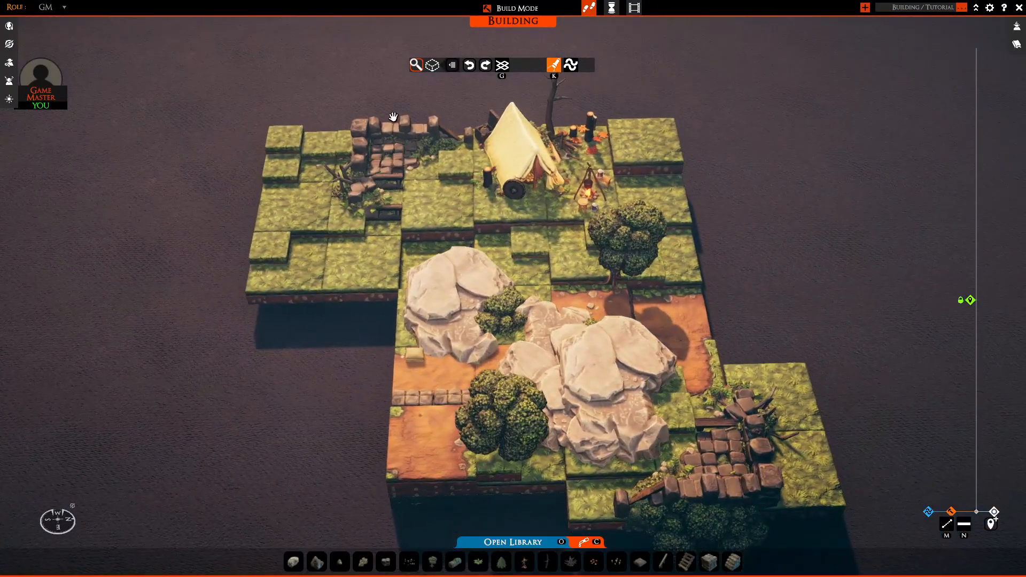
key(s)
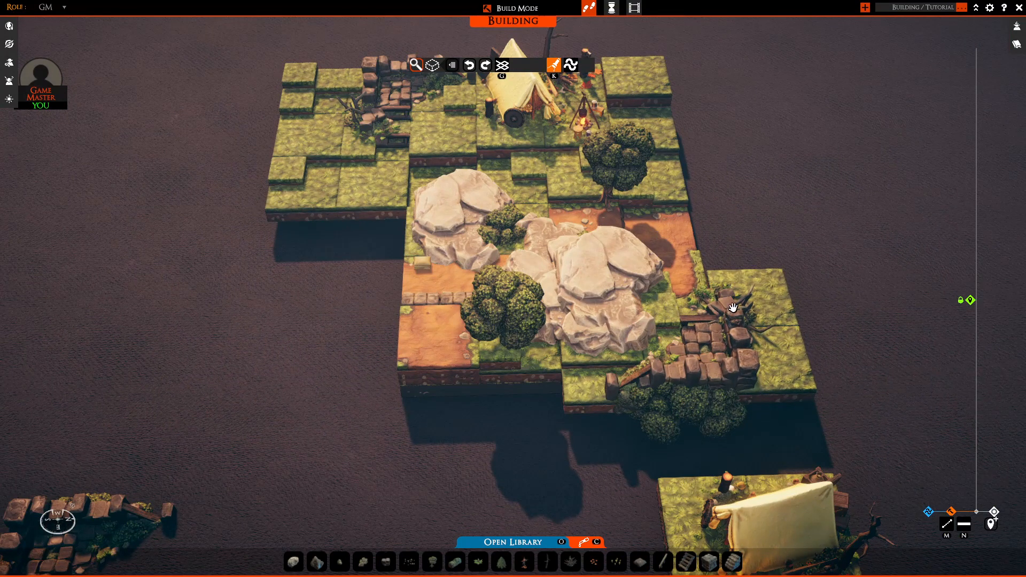
right_drag(733, 308, 734, 409)
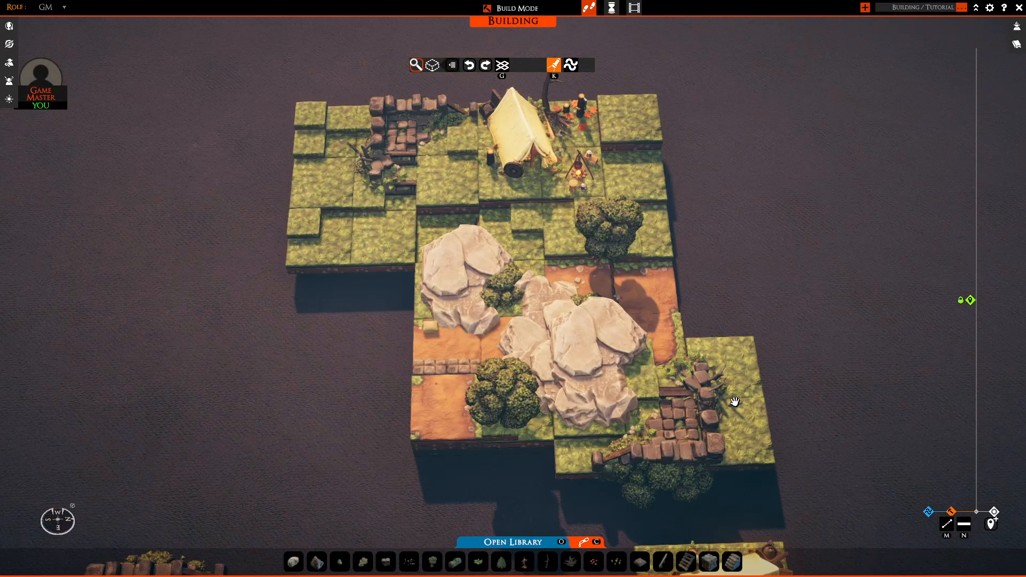
key(Delete)
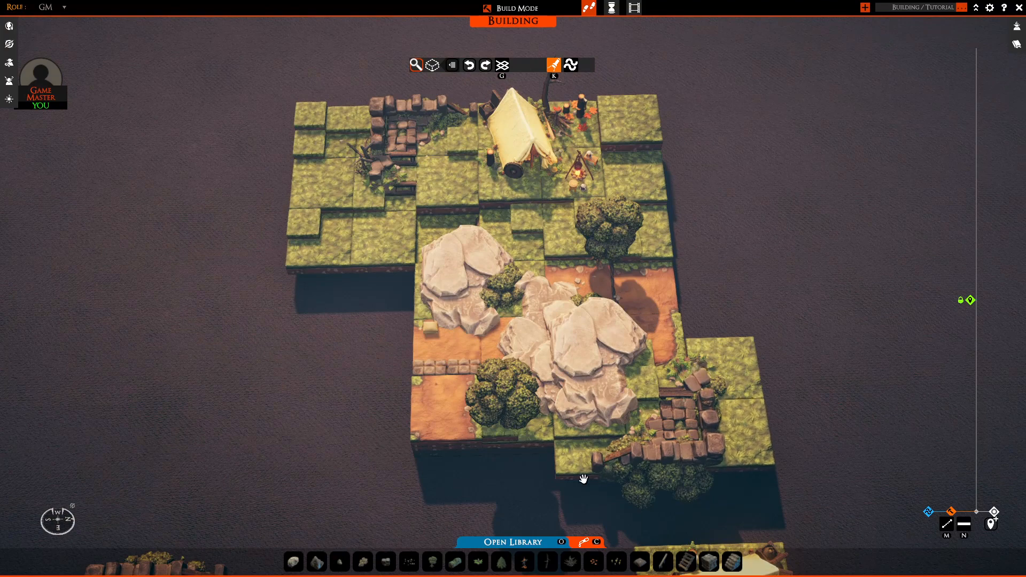
Examine the whole terrain from several sides, comparing the two ruin copies and the campsite.
middle_drag(605, 474, 673, 419)
right_drag(676, 432, 650, 426)
middle_drag(649, 426, 711, 357)
middle_drag(614, 396, 594, 183)
scroll(703, 315, up, 3)
scroll(735, 334, down, 3)
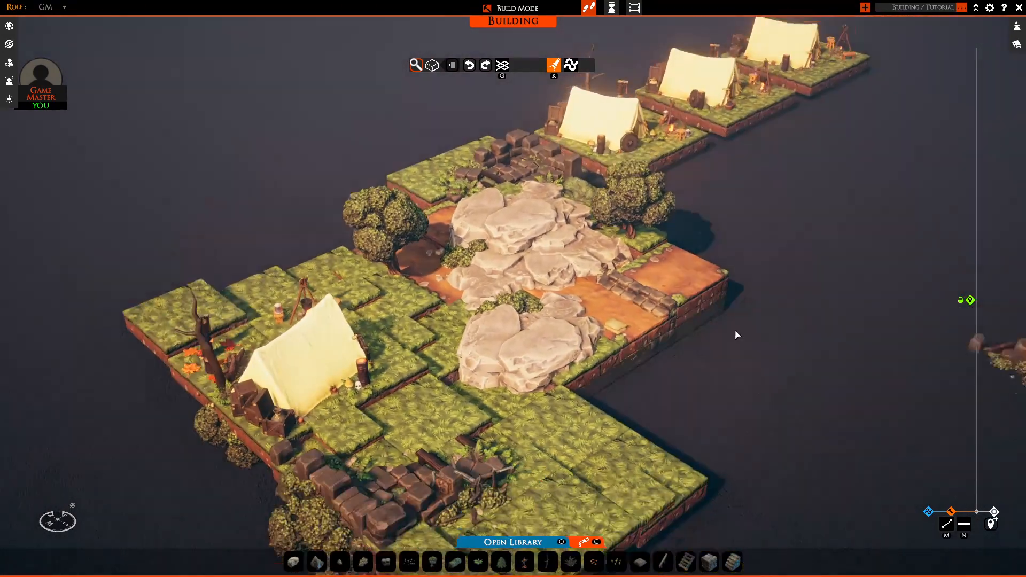
middle_drag(735, 334, 644, 310)
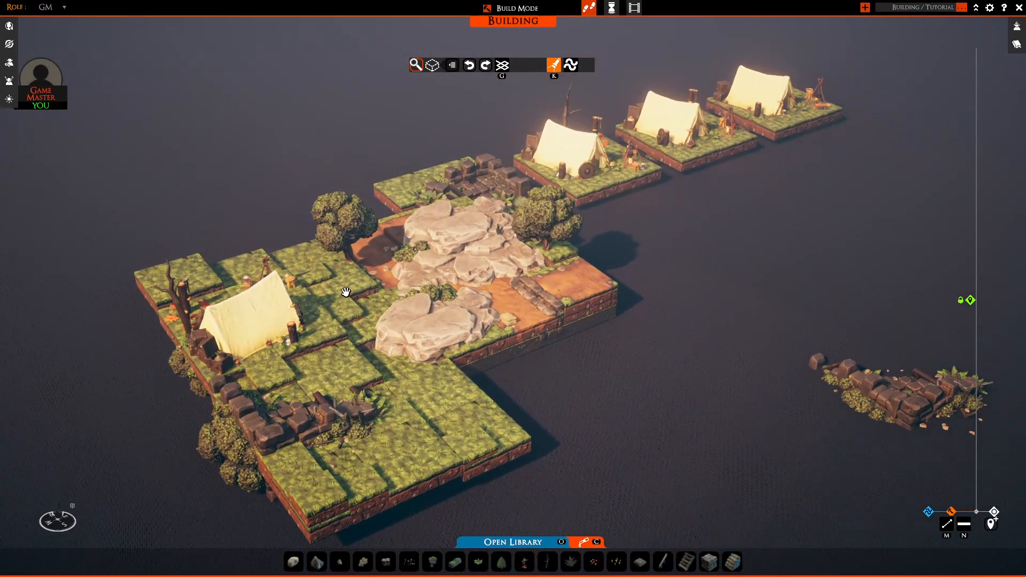
key(a)
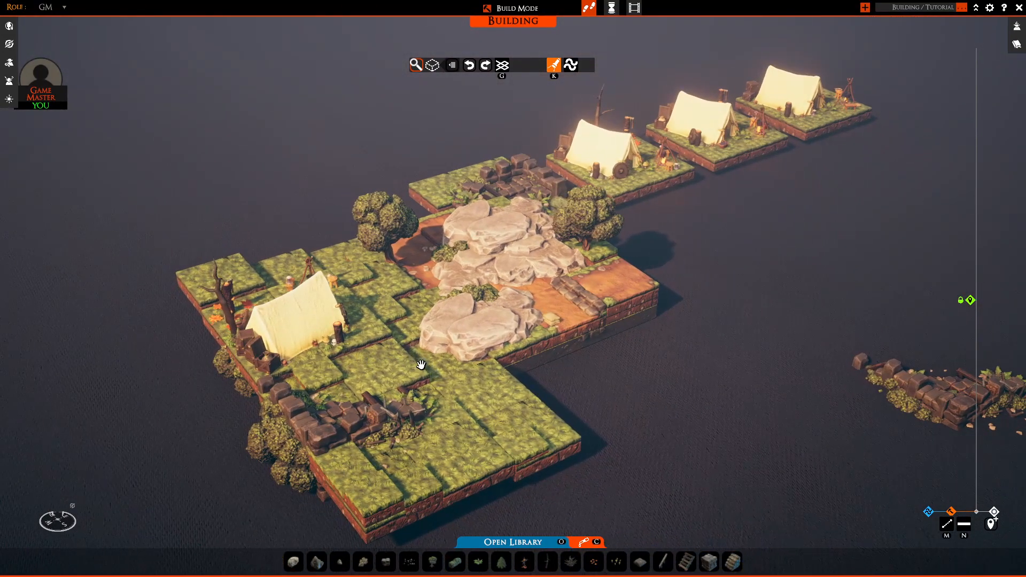
Place a rotated broken arch piece from the CastleRuins set at the corner of the ruin copy beside the rocks.
key(o)
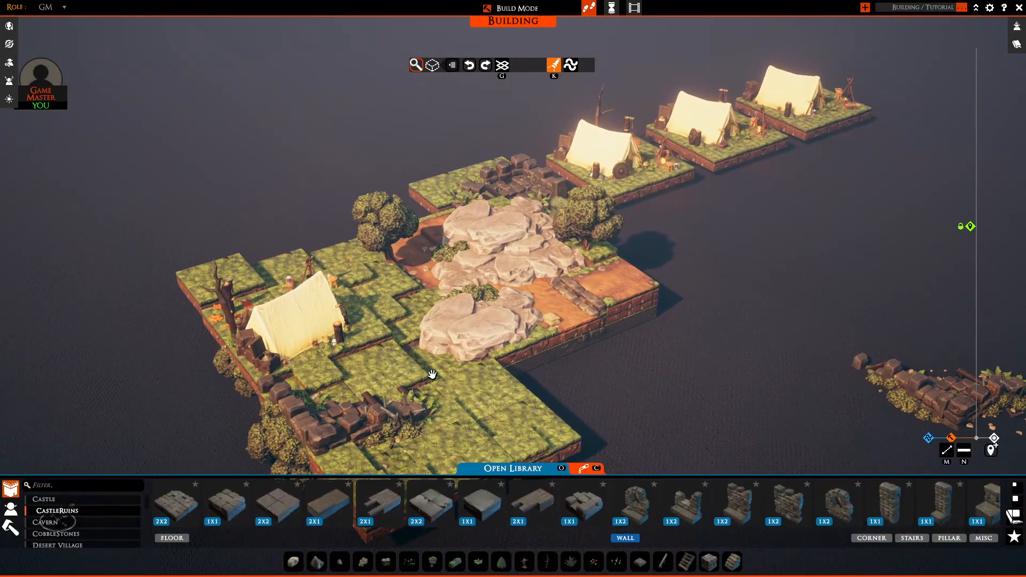
click(872, 538)
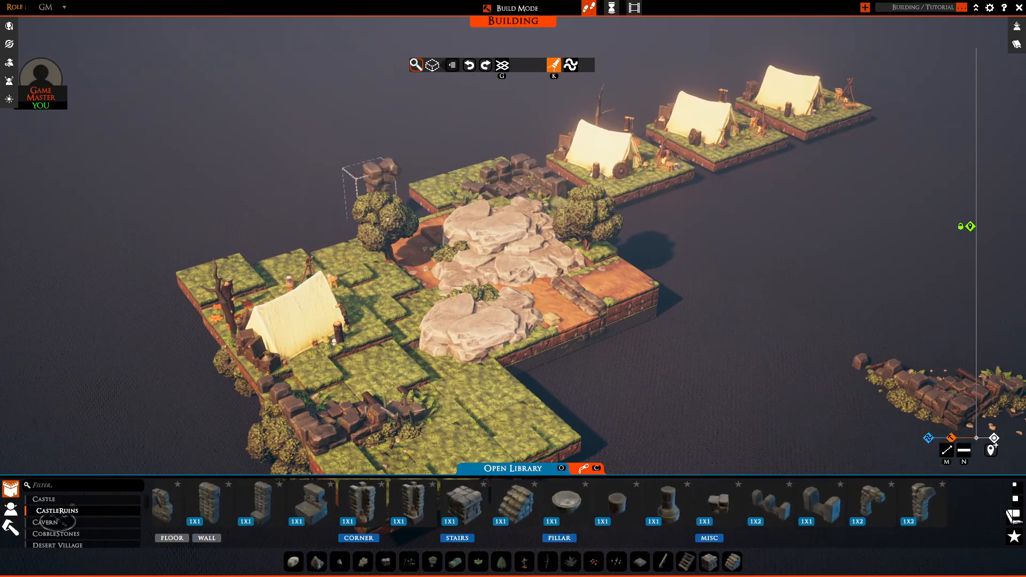
key(e)
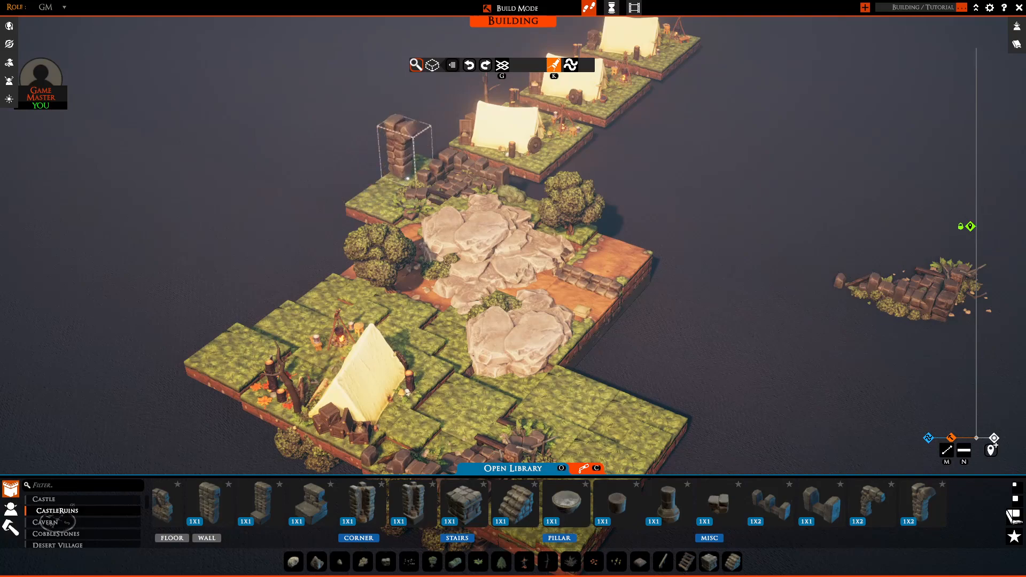
key(g)
click(425, 165)
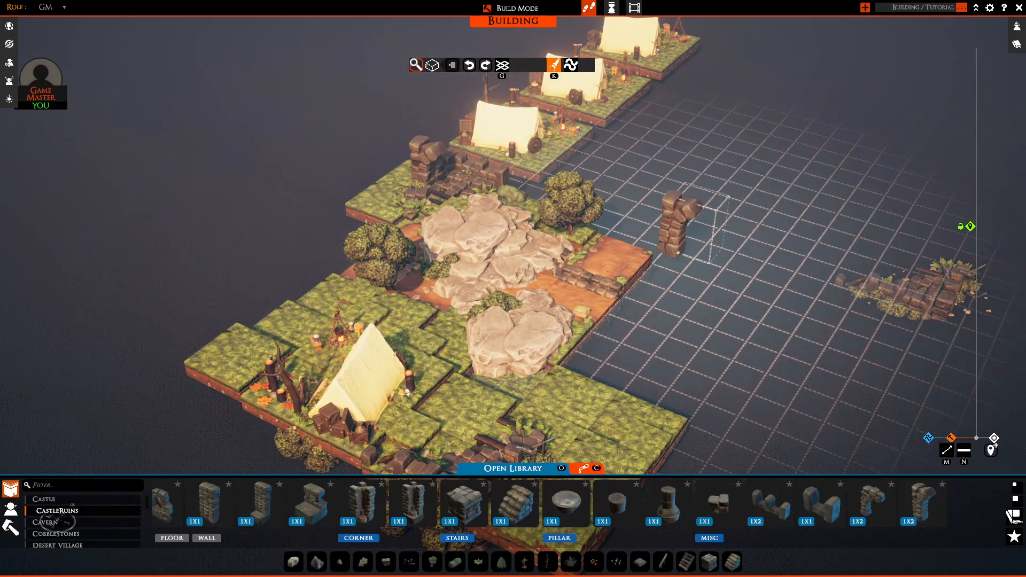
right_drag(675, 235, 255, 354)
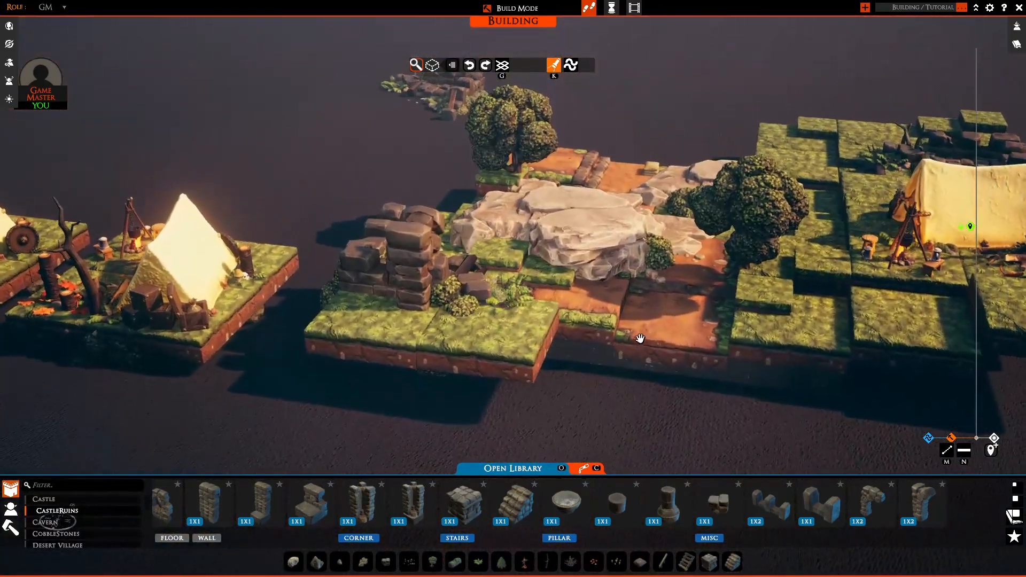
Return to the original standalone ruin and examine its walls, floor and overgrowth from close up and above.
right_drag(639, 339, 540, 305)
scroll(459, 326, up, 4)
scroll(465, 318, down, 4)
key(s)
scroll(540, 376, up, 3)
middle_drag(598, 342, 723, 467)
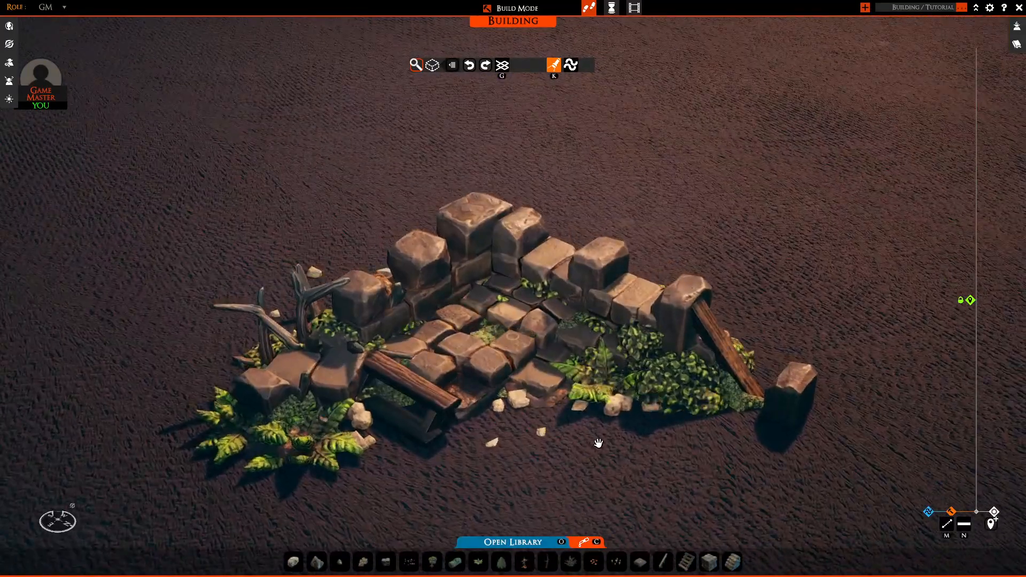
scroll(599, 442, down, 2)
right_drag(605, 428, 624, 374)
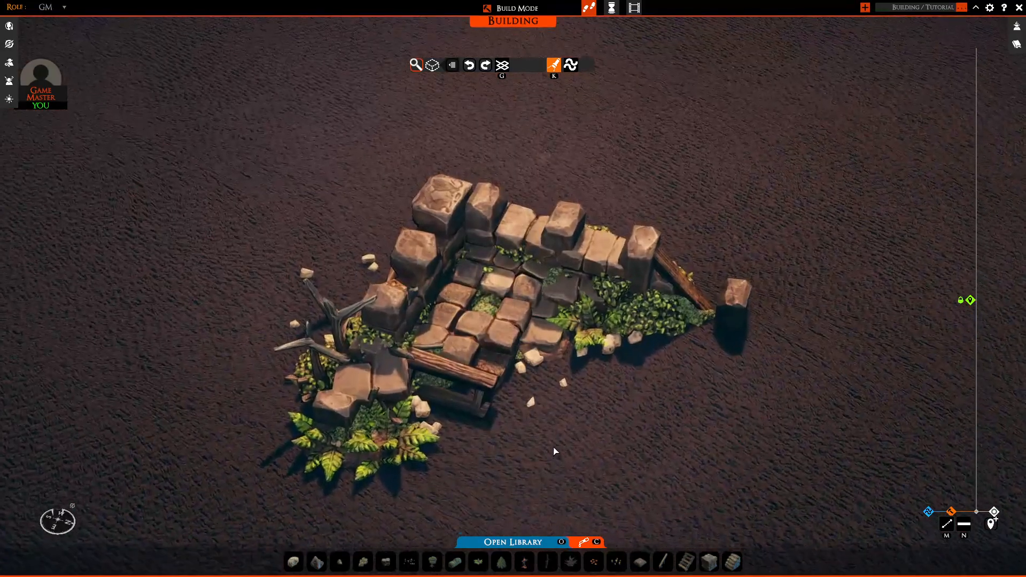
Inspect the tent campsite and the neighbouring ruin at close range and from a low angle.
middle_drag(554, 451, 488, 334)
scroll(556, 184, down, 3)
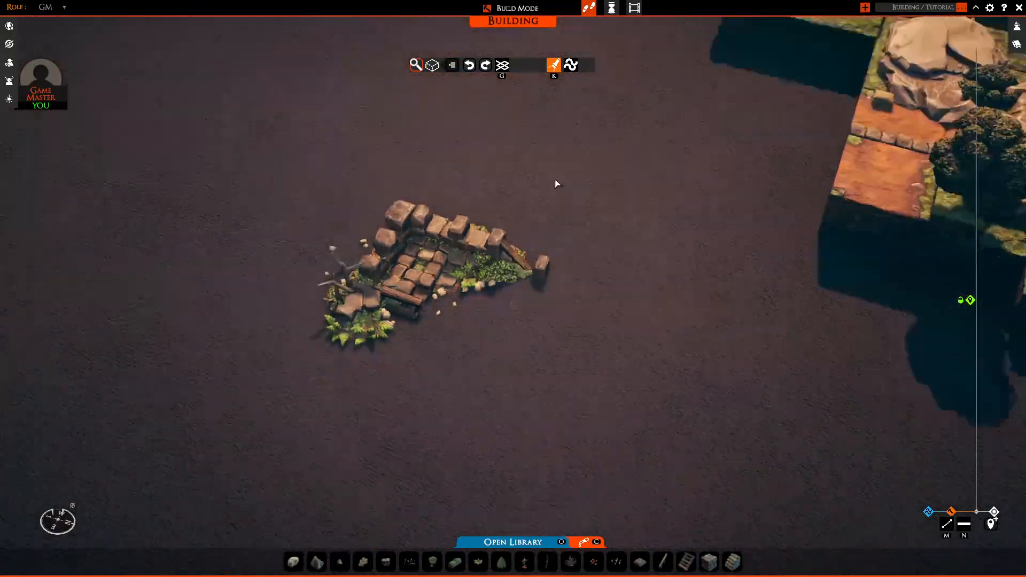
middle_drag(556, 184, 474, 441)
scroll(510, 233, up, 3)
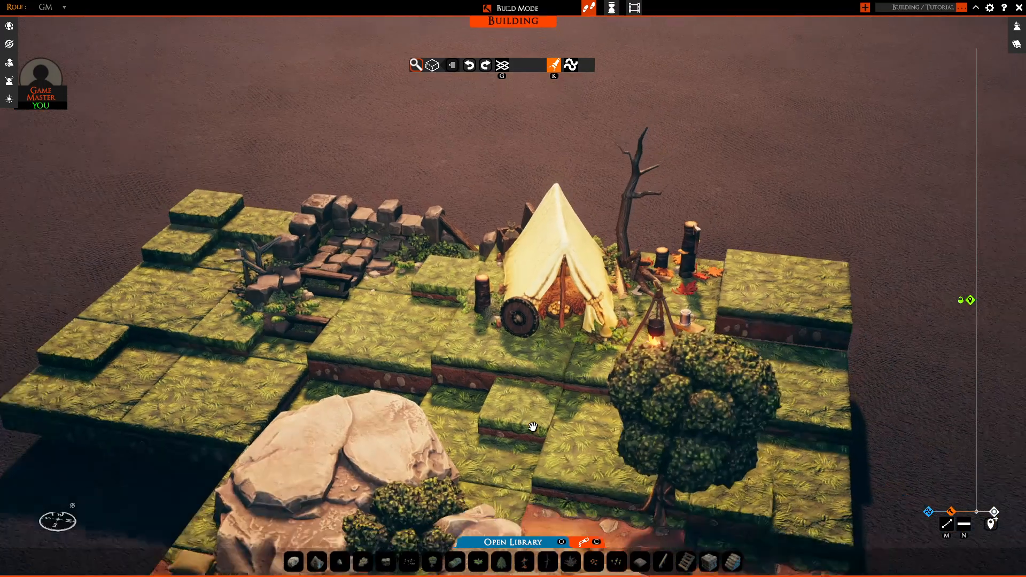
scroll(533, 427, up, 3)
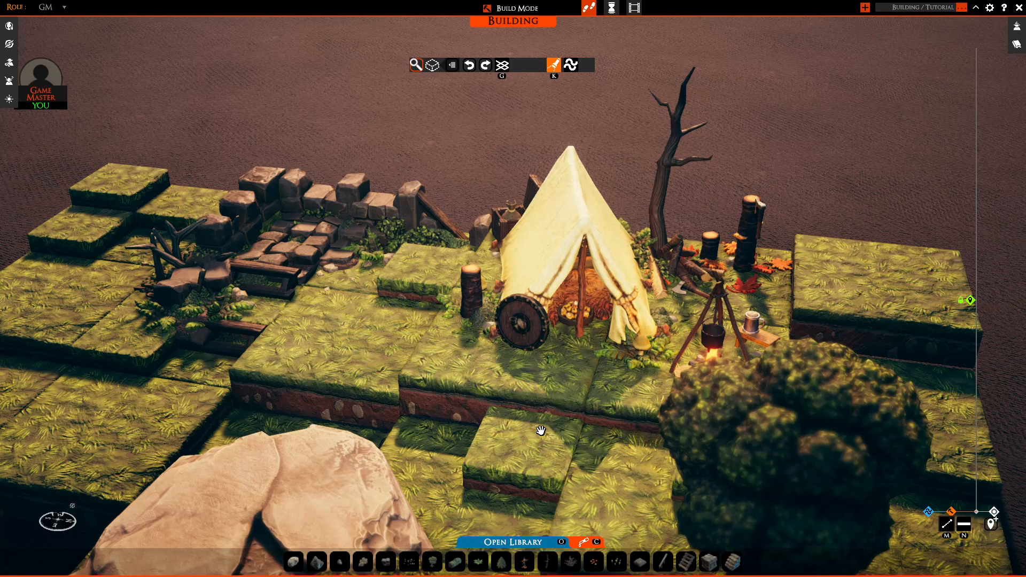
middle_drag(541, 430, 530, 388)
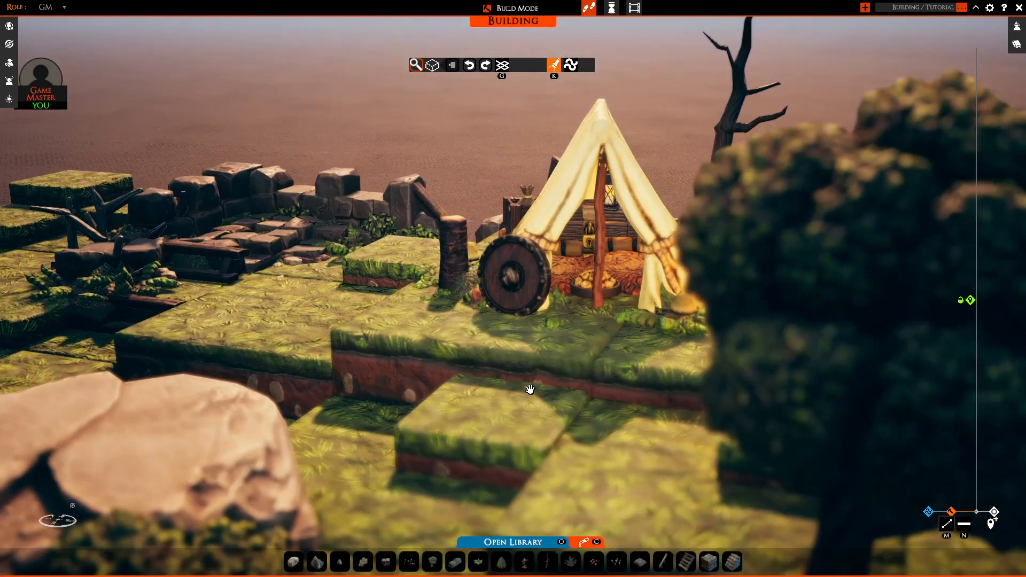